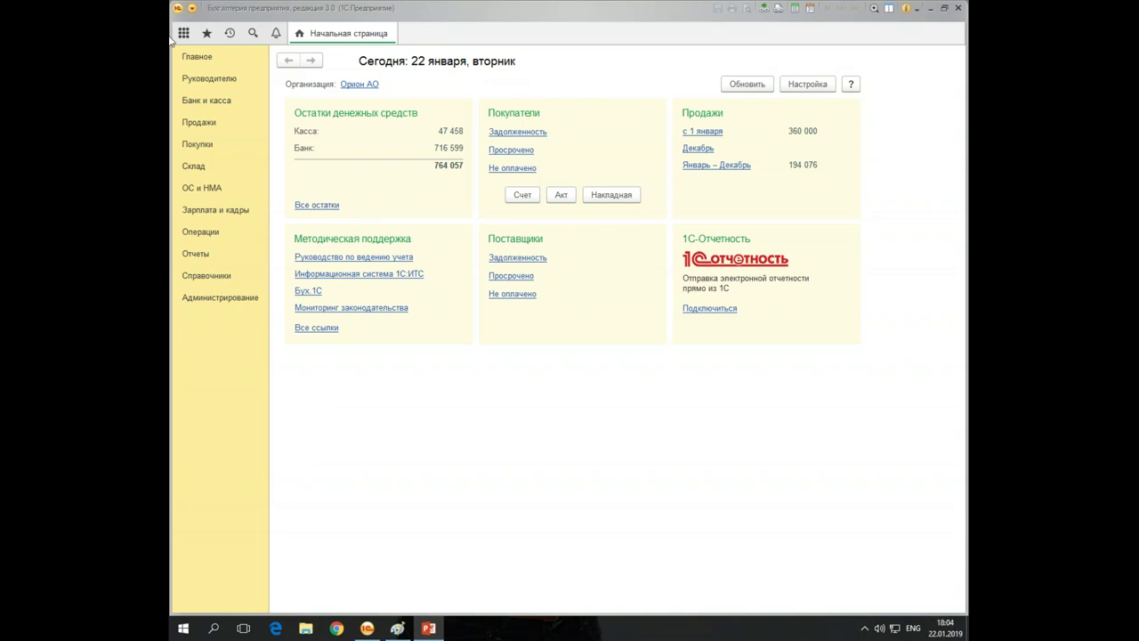
Open the contracts list of the counterparty Альфа ПАО from the Поставщики group of the Контрагенты directory
click(202, 281)
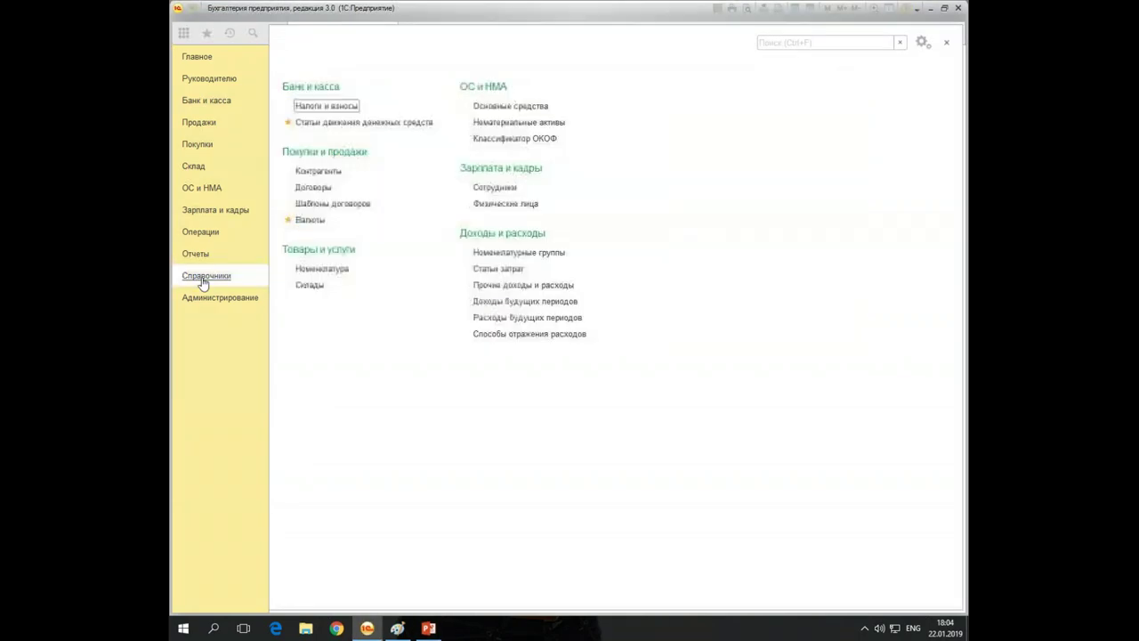
click(322, 172)
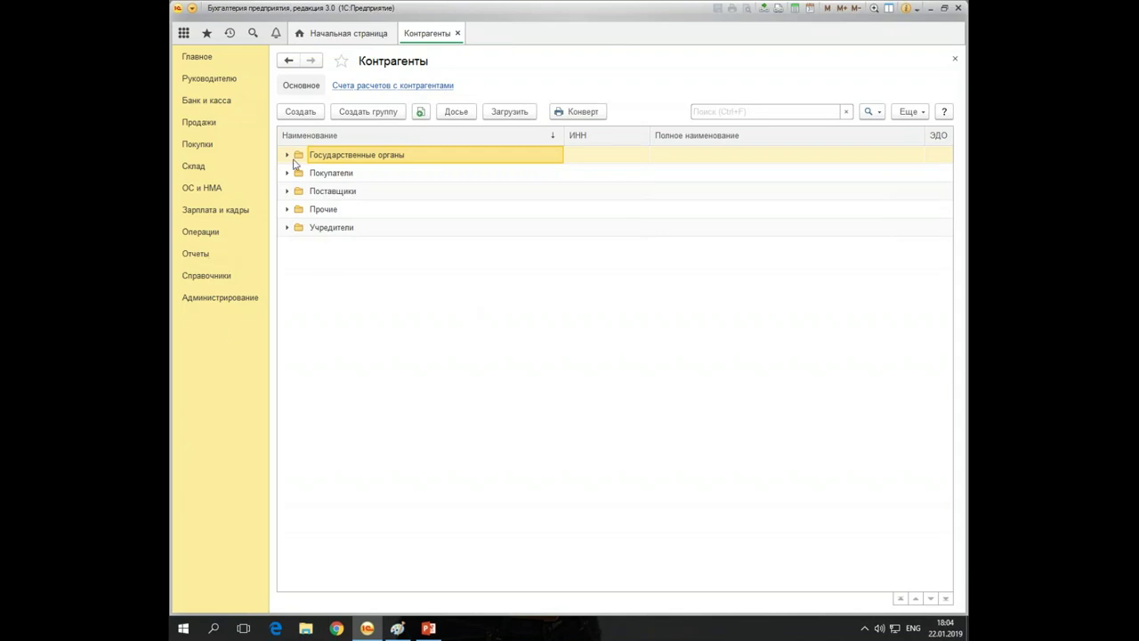
click(287, 195)
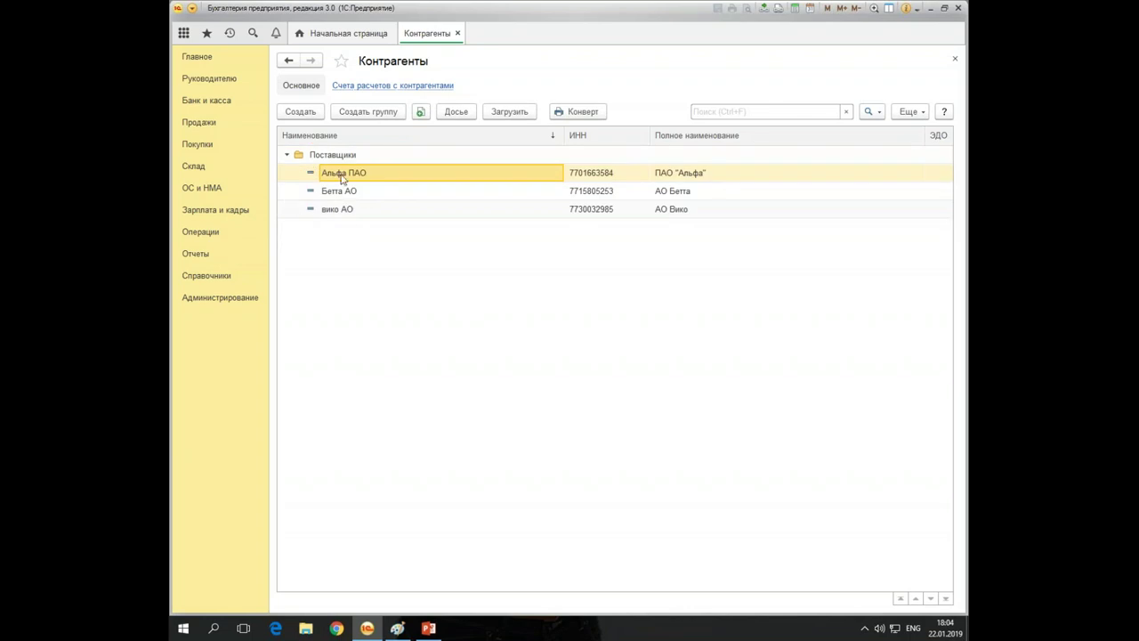
double_click(331, 176)
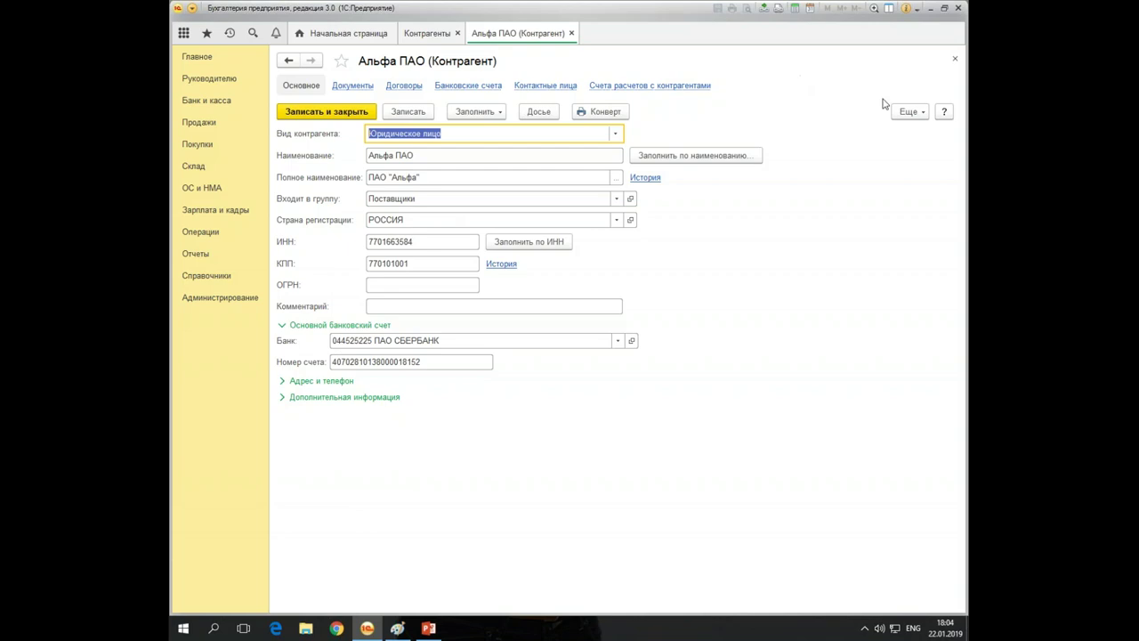
click(400, 86)
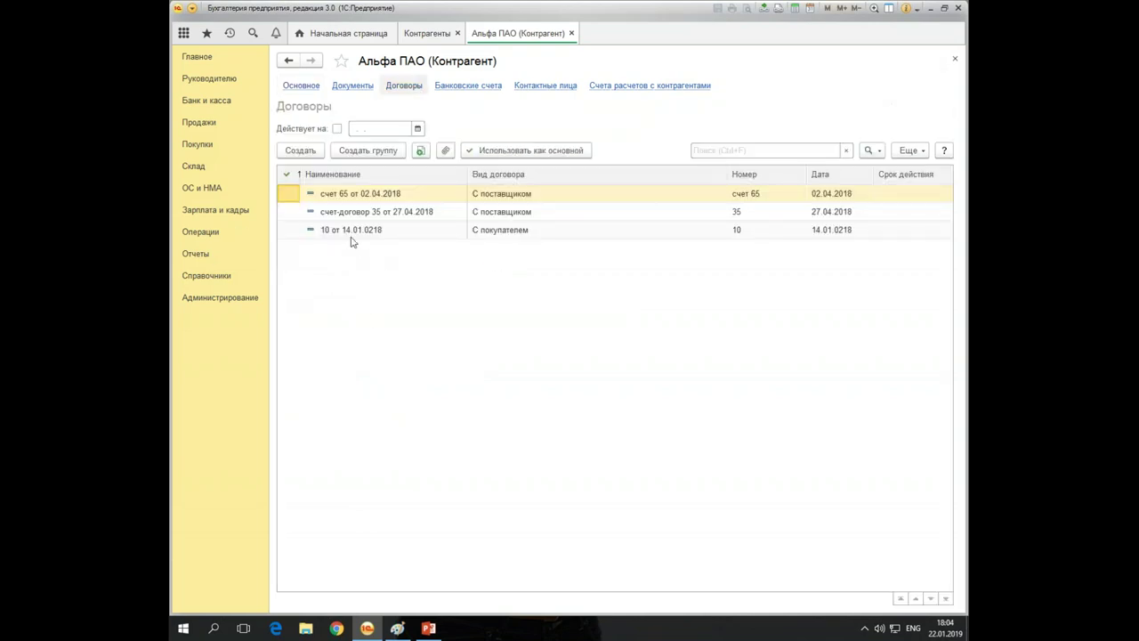
Examine the VAT (НДС) setting of the contract "счет 65 от 02.04.2018" and close the contract
right_click(365, 195)
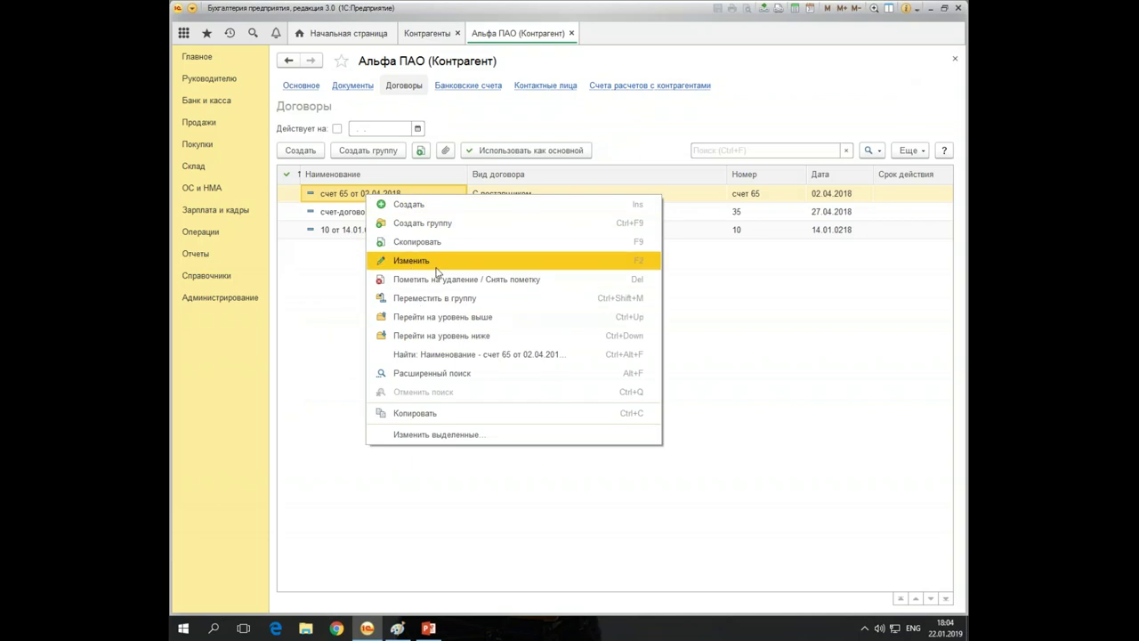
click(408, 260)
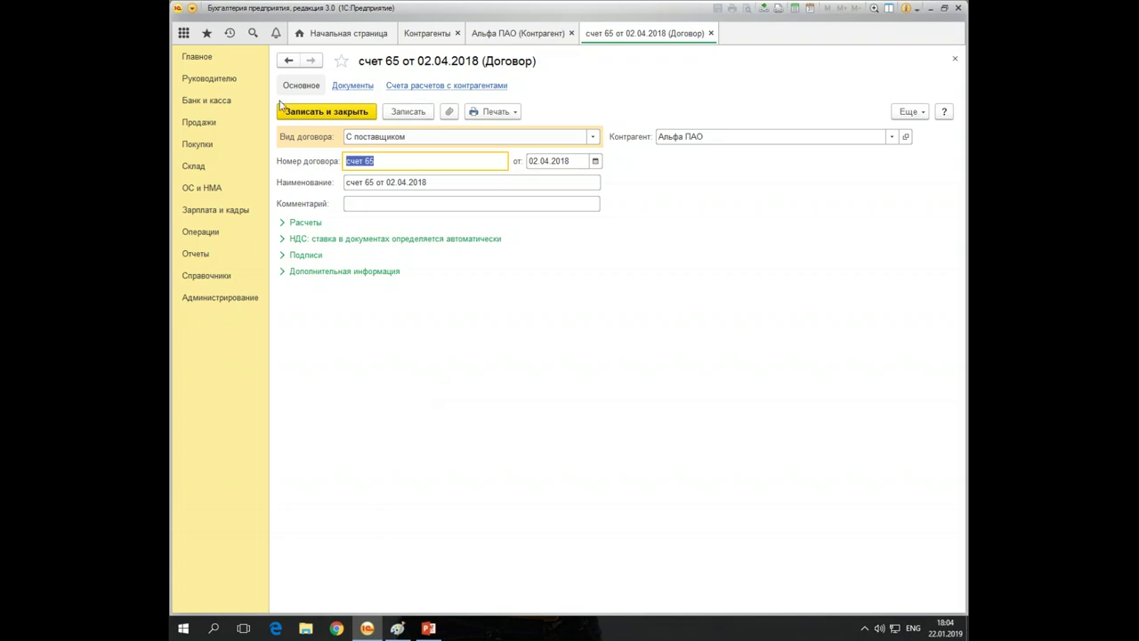
click(281, 242)
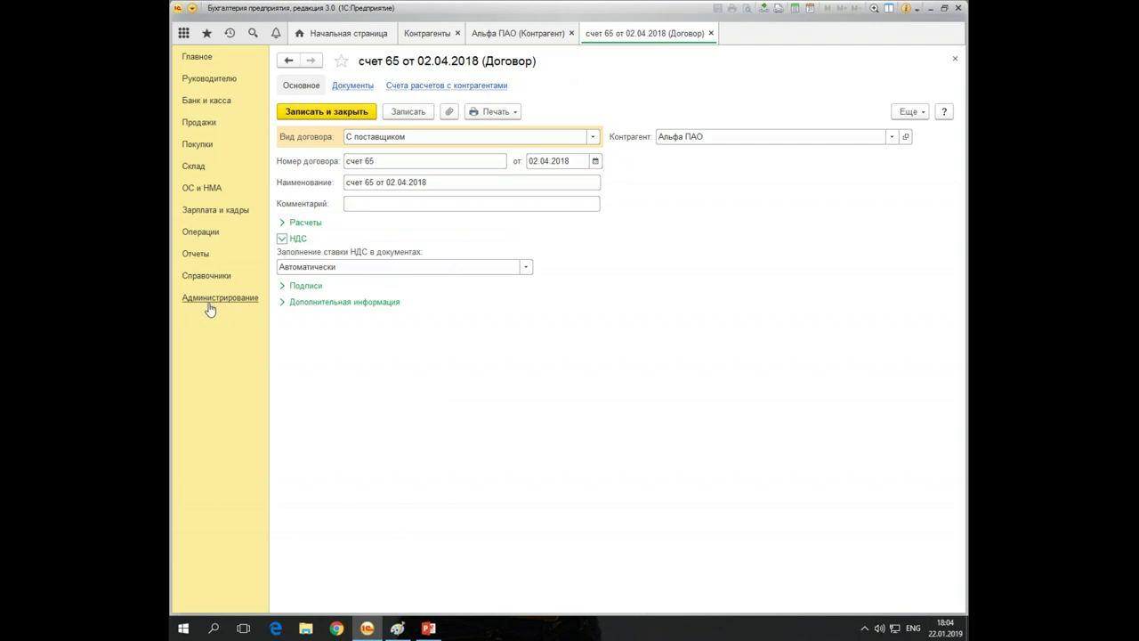
click(710, 33)
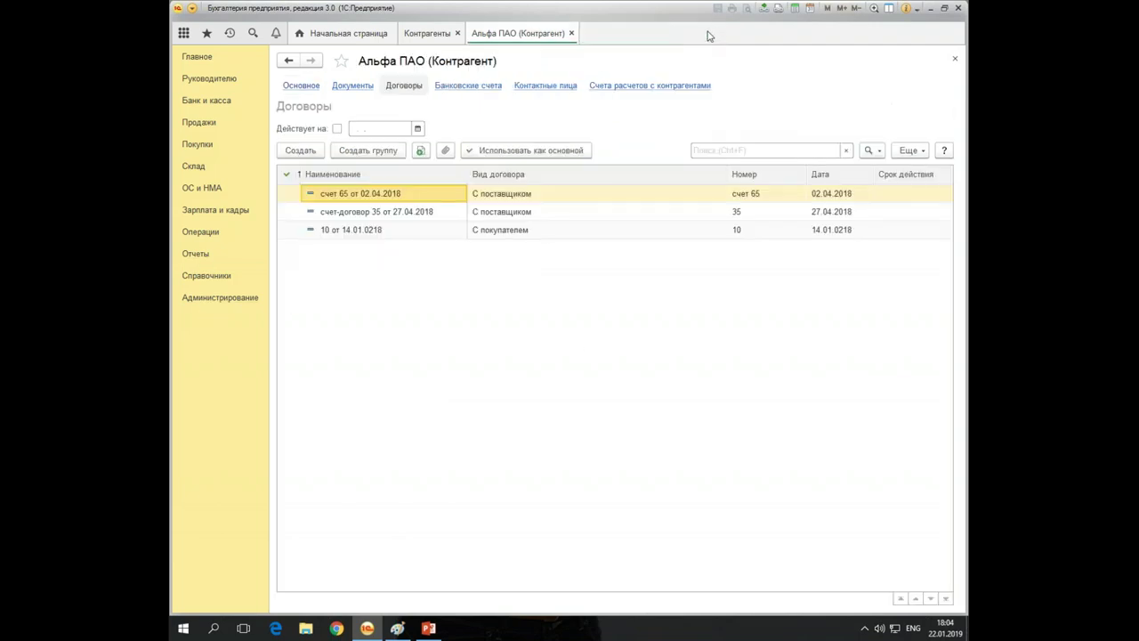
Create a new supplier contract for Альфа ПАО with number 1231 dated 22.01.2019
click(301, 150)
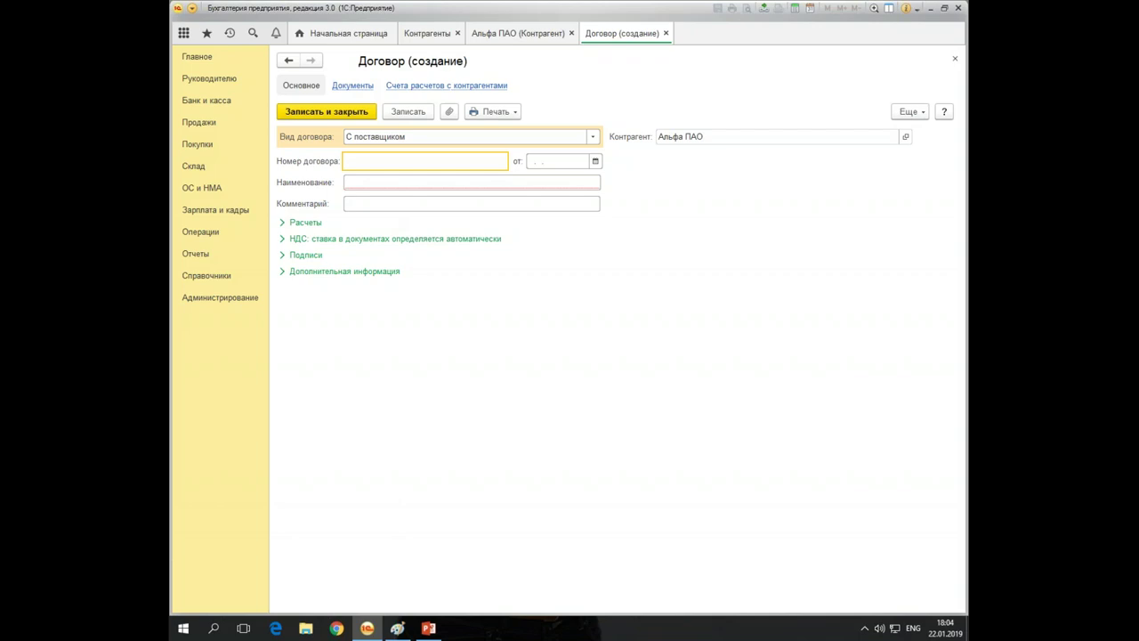
text(1231)
key(Tab)
text(22)
key(Tab)
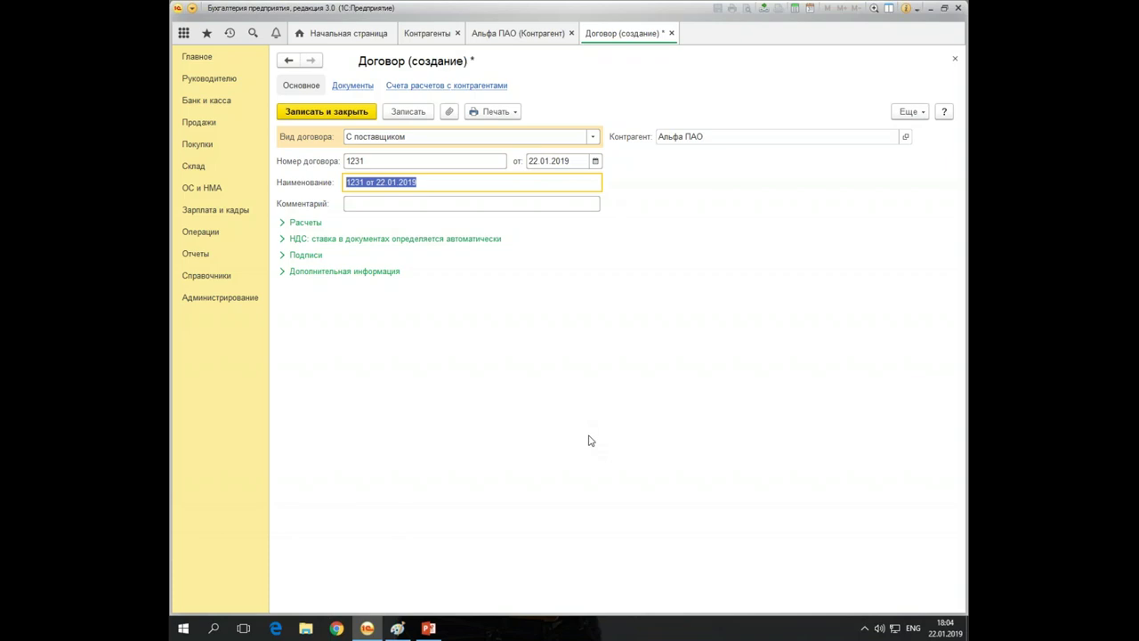
Set the new contract's VAT rate filling in documents to "Без НДС" and save and close the contract
click(282, 240)
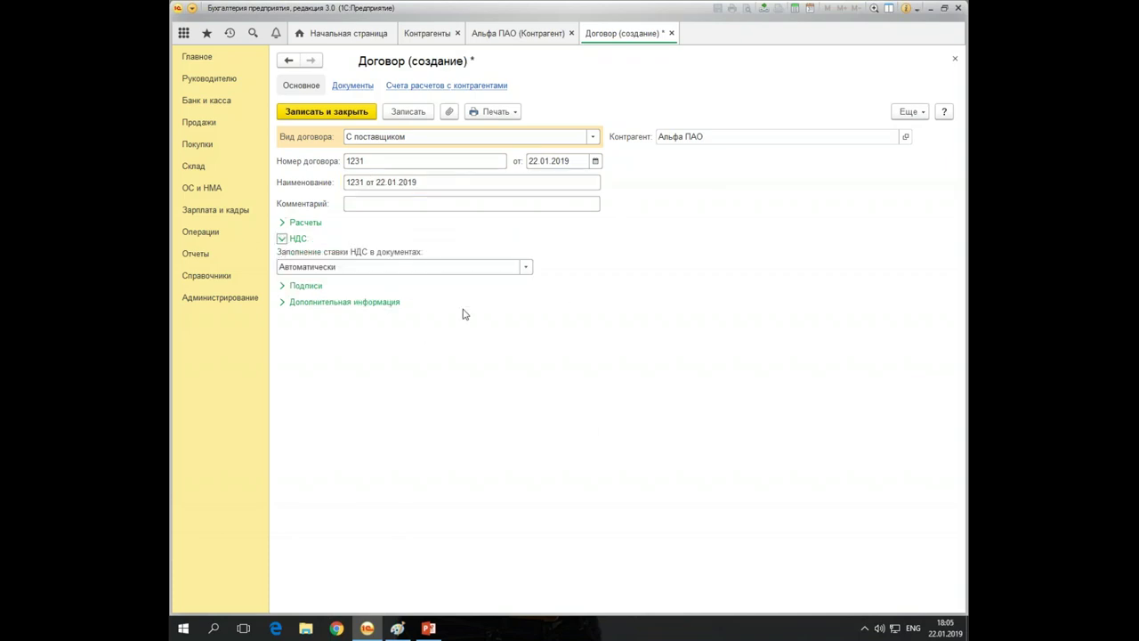
click(530, 270)
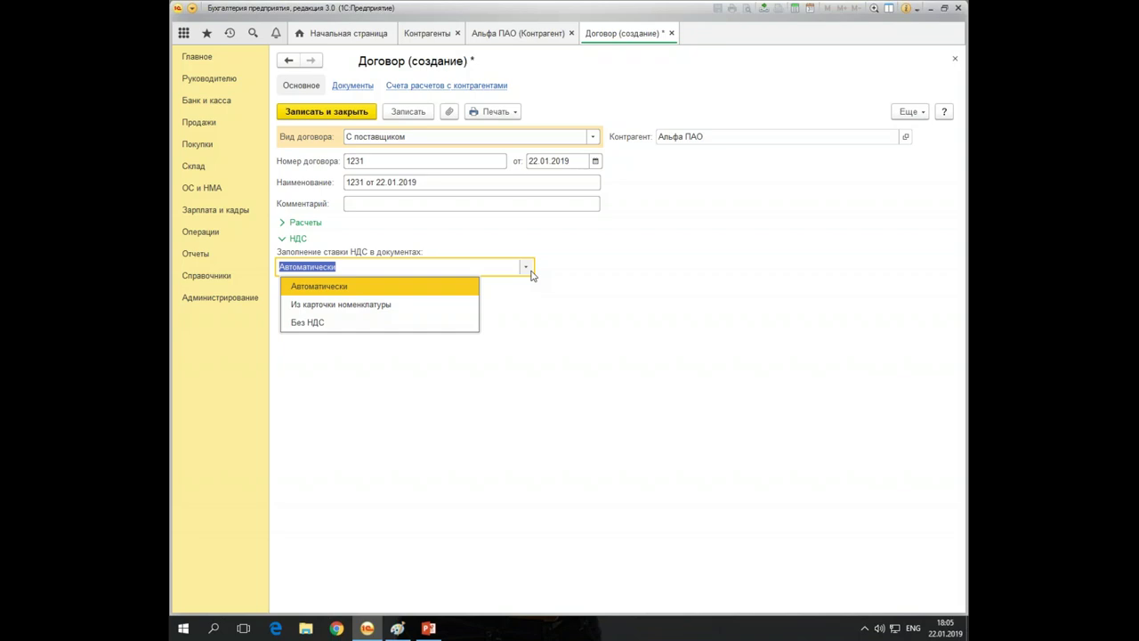
click(337, 322)
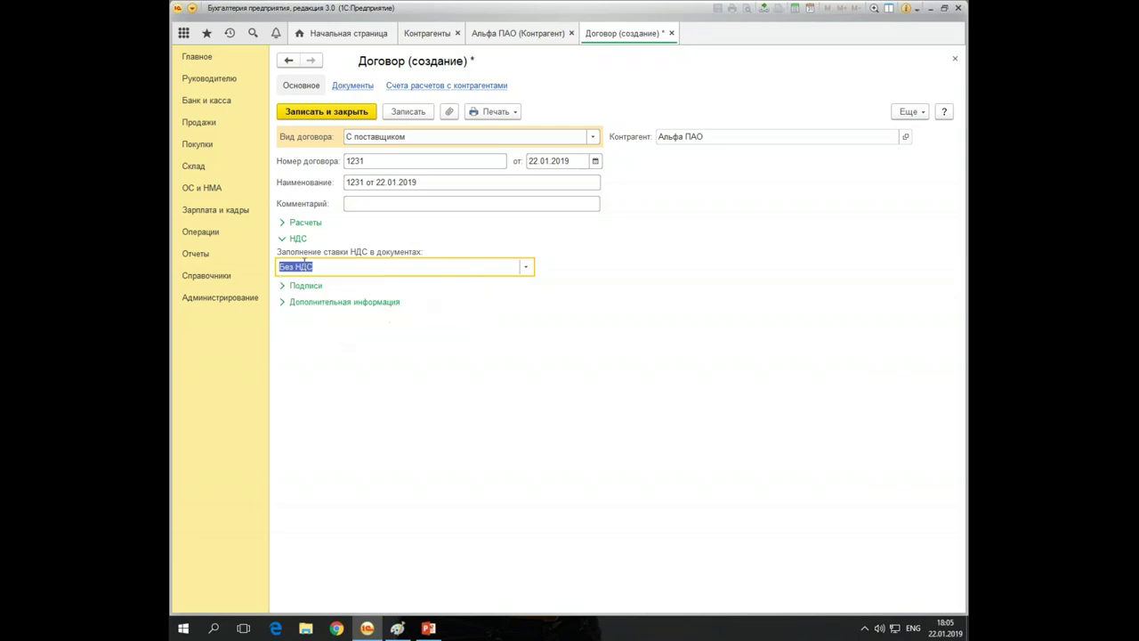
click(409, 112)
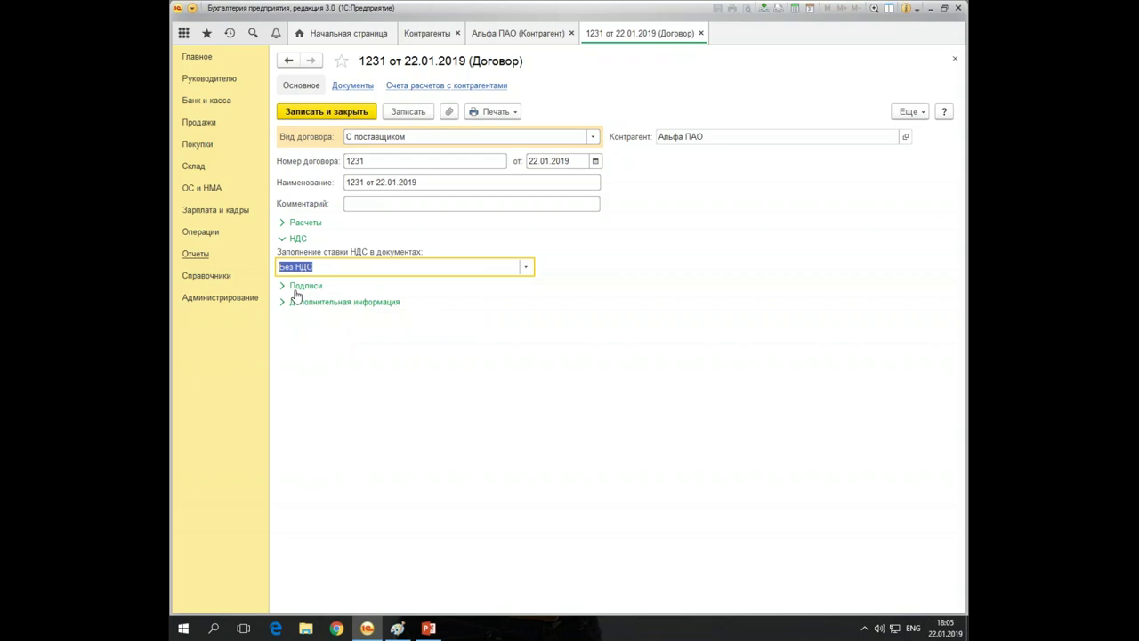
click(326, 112)
Reopen the contract "1231 от 22.01.2019", set its VAT rate filling to "Автоматически" and save it
double_click(426, 237)
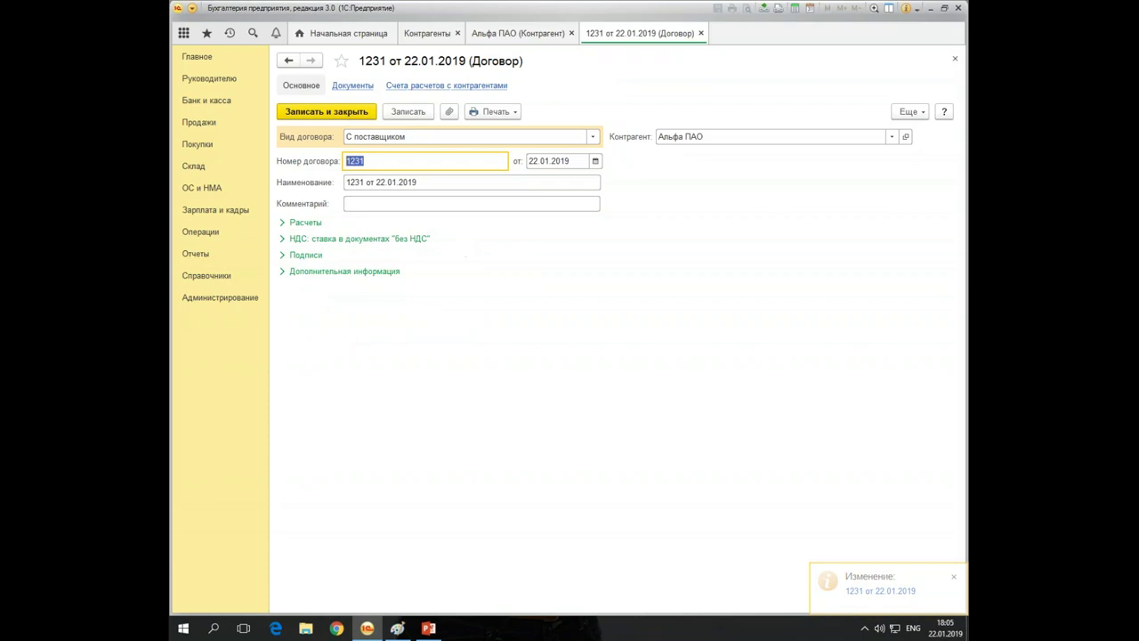
click(282, 238)
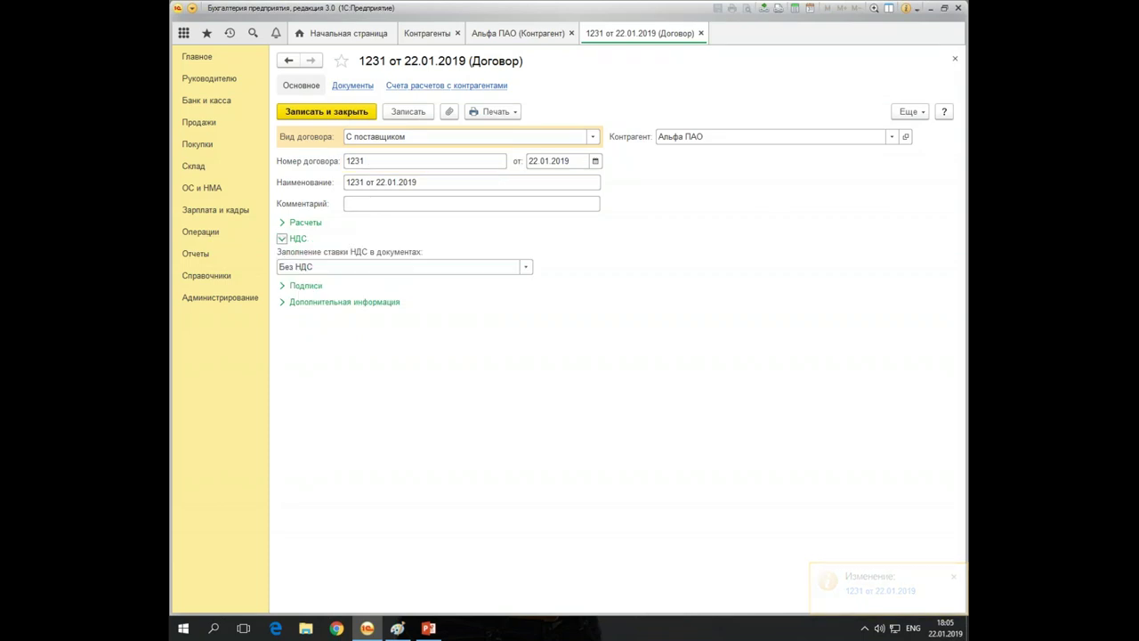
click(384, 267)
click(379, 287)
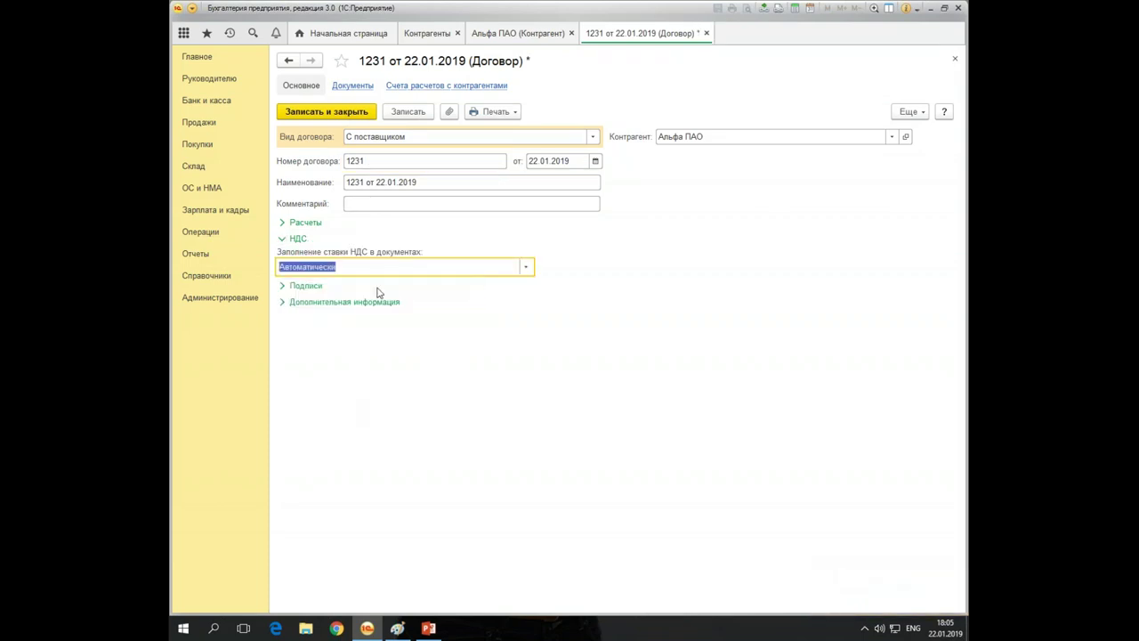
click(333, 114)
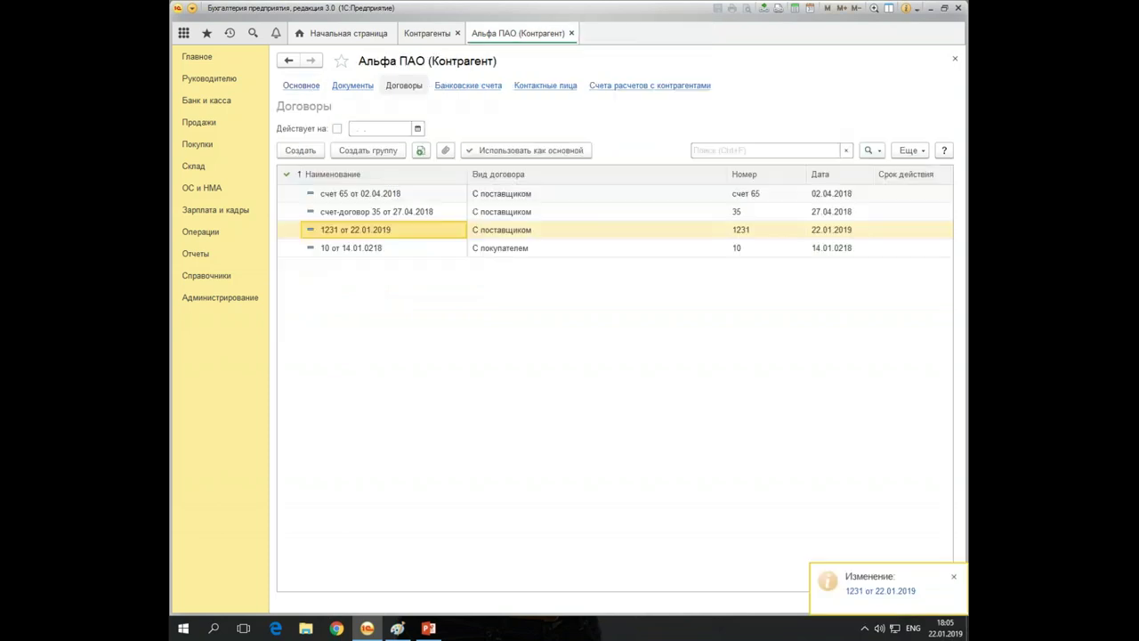
Open a blank bank account receipt from the bank statements list and close it without filling it in
click(202, 101)
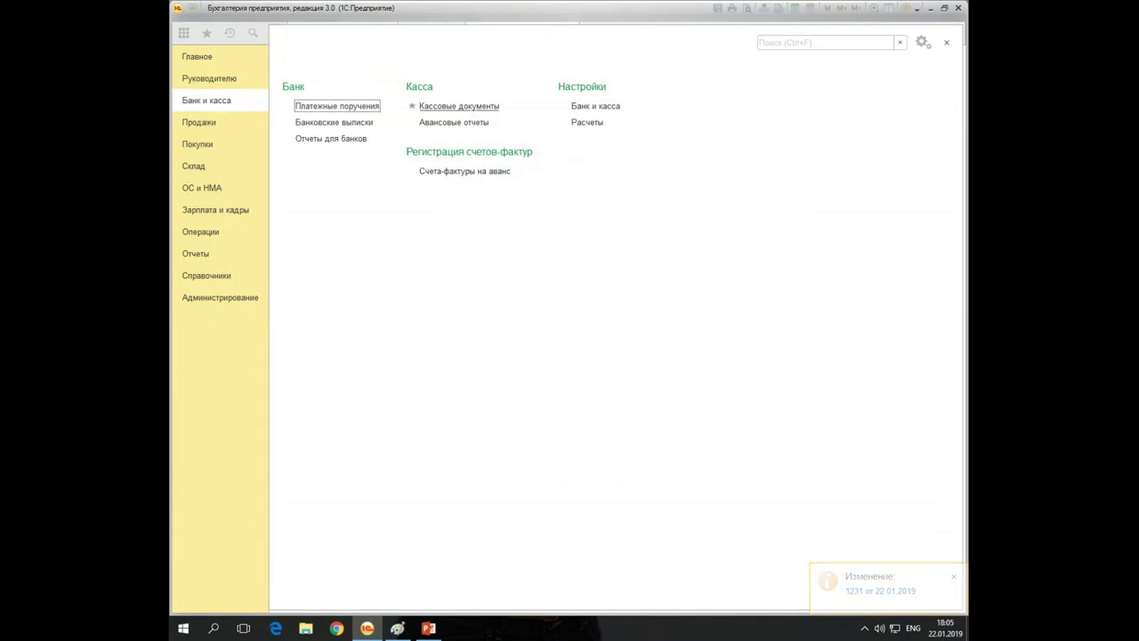
click(338, 126)
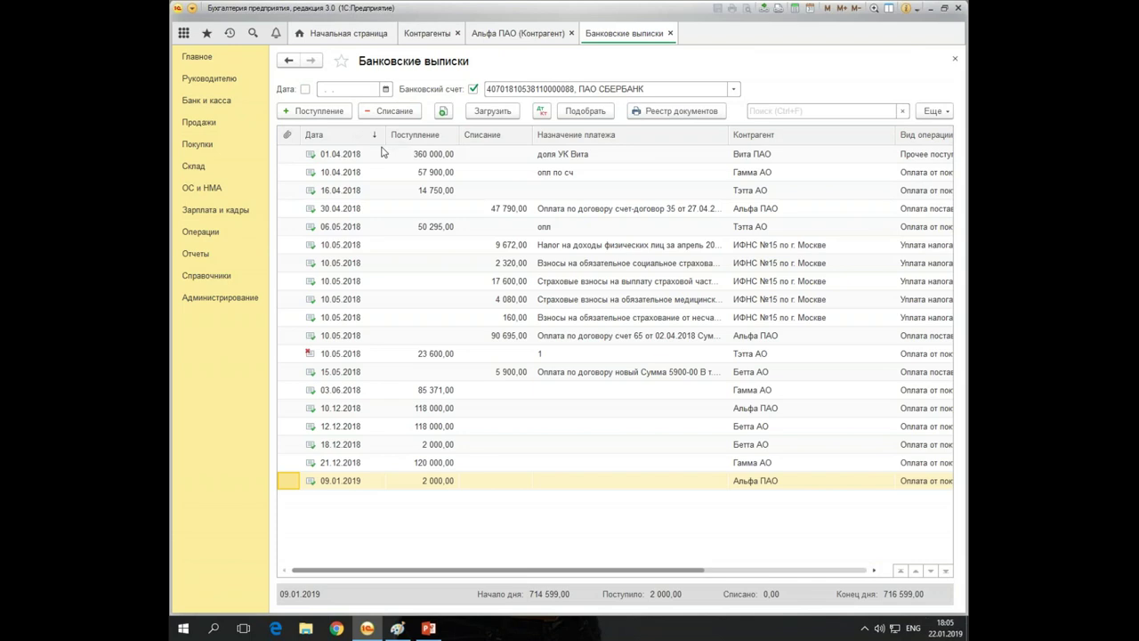
click(352, 409)
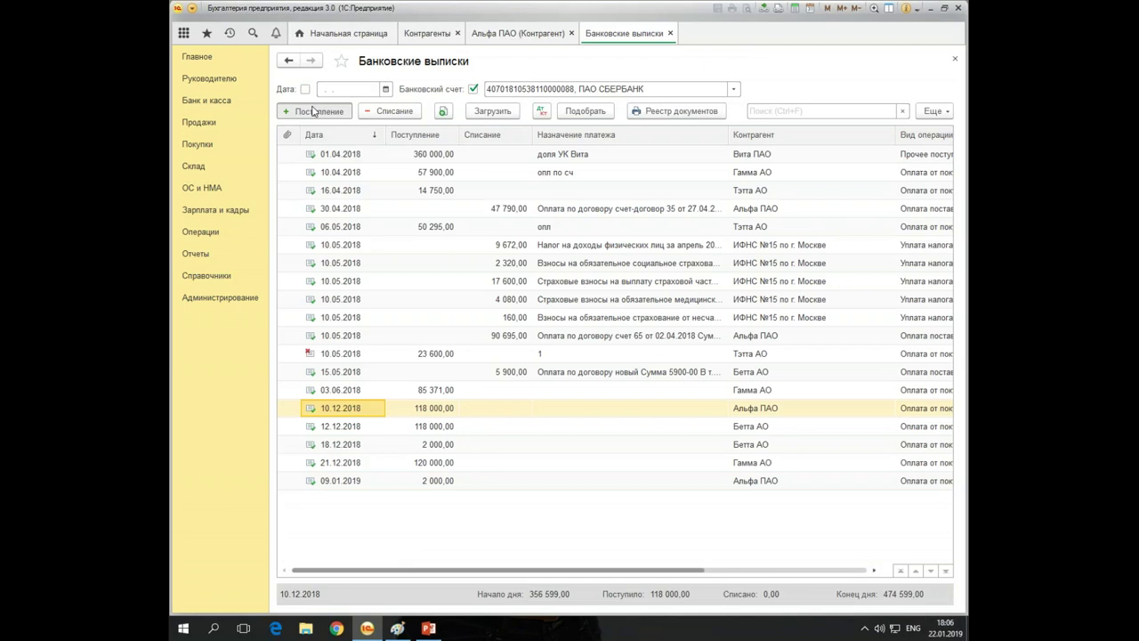
click(312, 111)
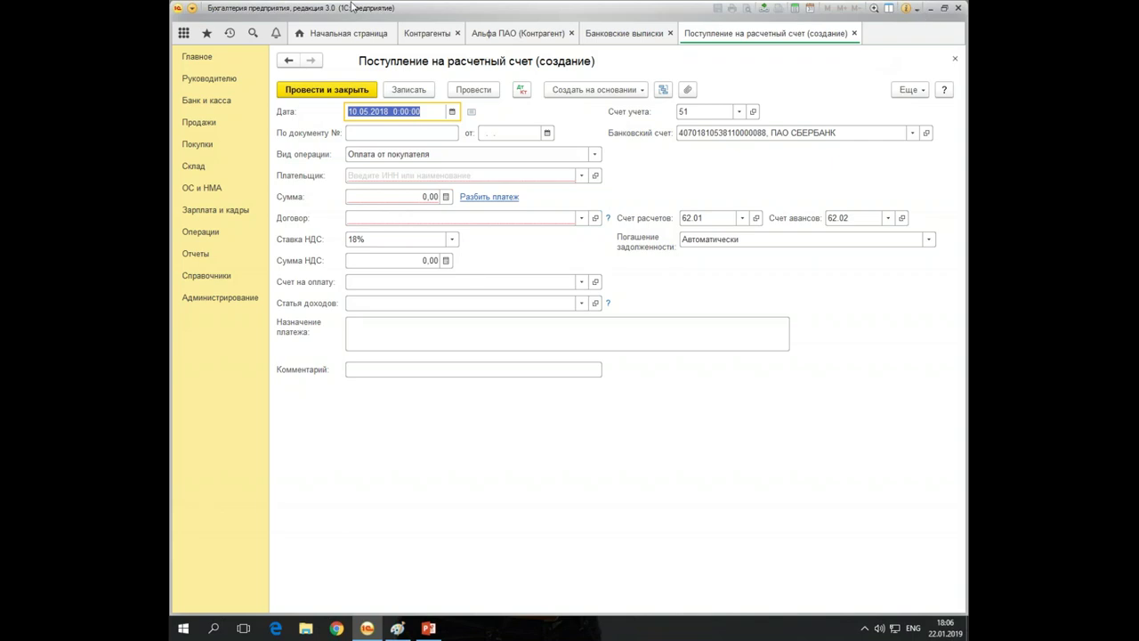
click(955, 58)
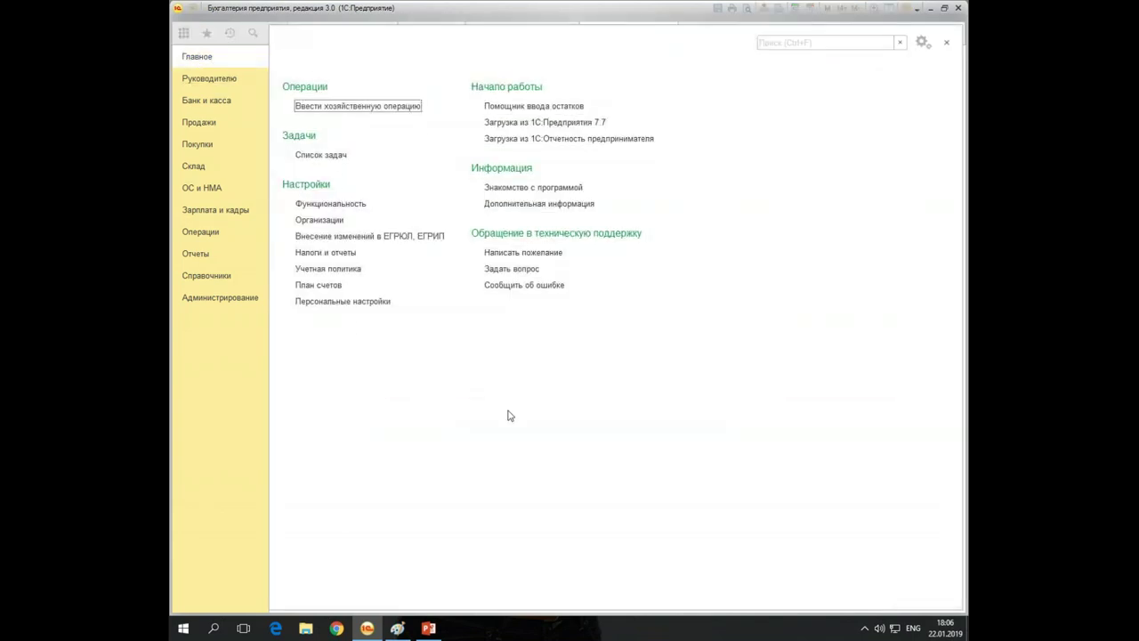
Change the working date option in the personal settings and save the settings
click(304, 301)
click(414, 148)
click(327, 90)
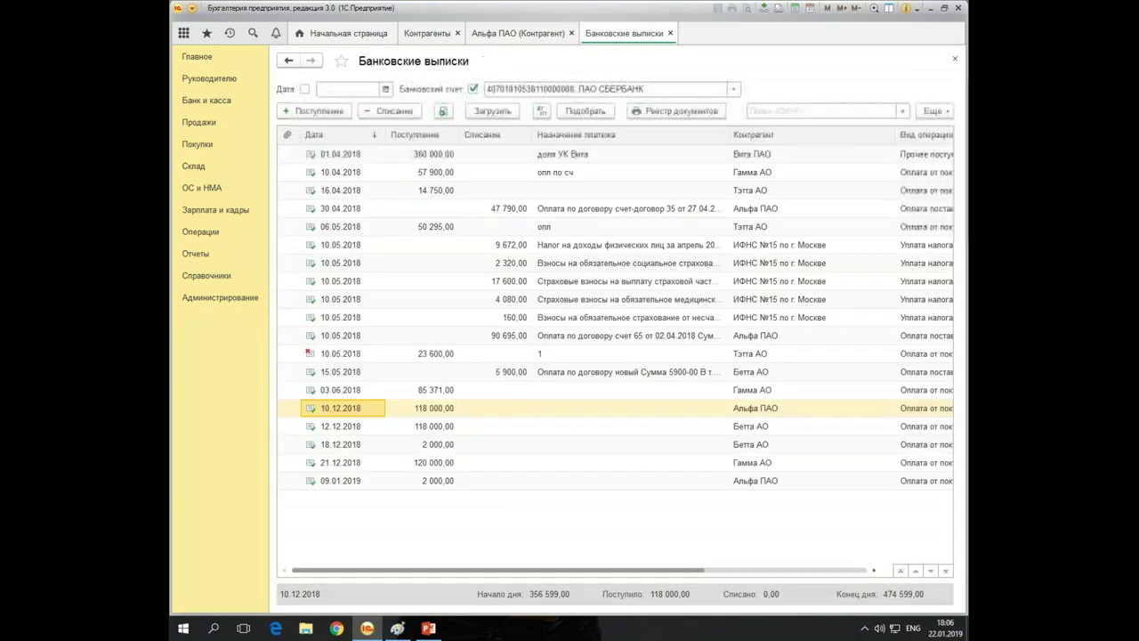
Draft a bank account receipt dated 25.12.2018 with Альфа ПАО as the payer, and discard it without saving
click(296, 112)
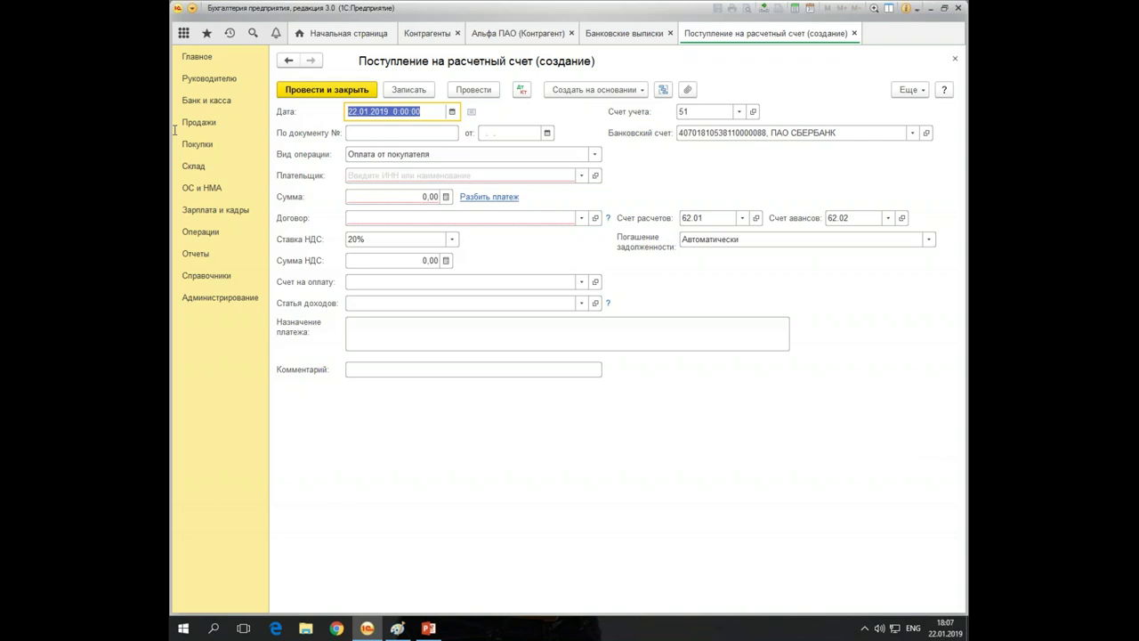
text(25.12.)
text(2018)
key(Tab)
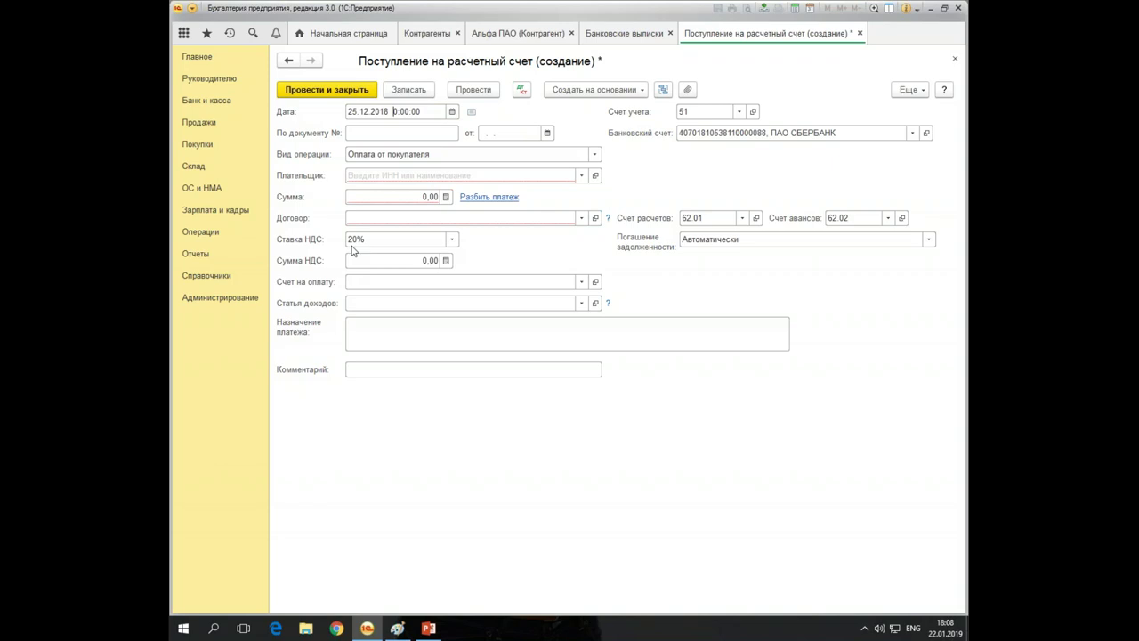
click(382, 176)
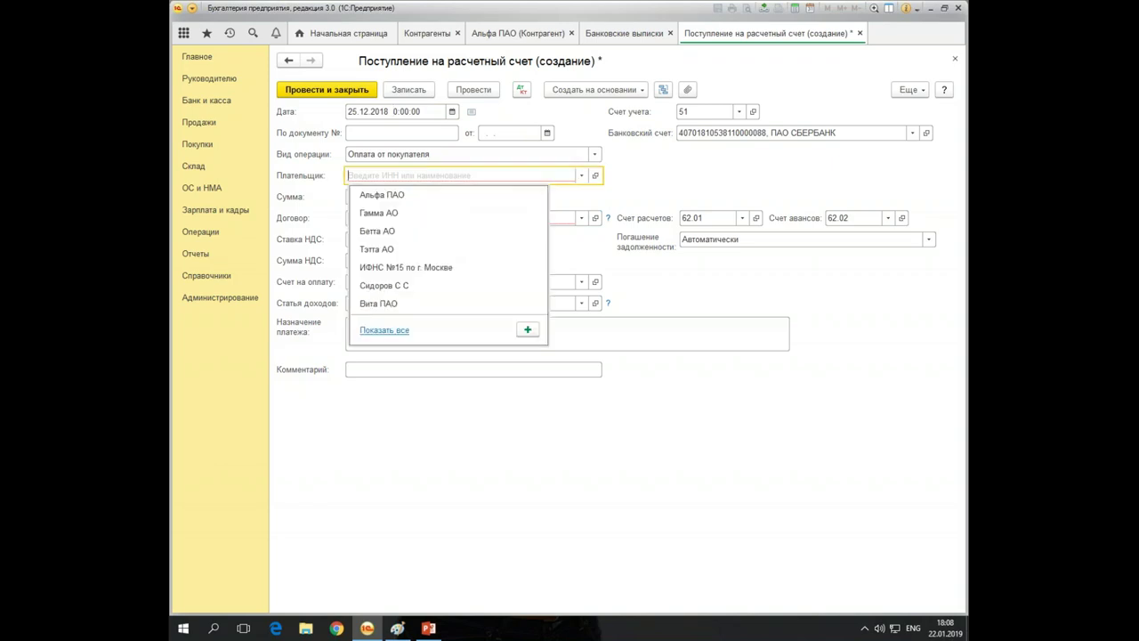
key(Down)
key(Return)
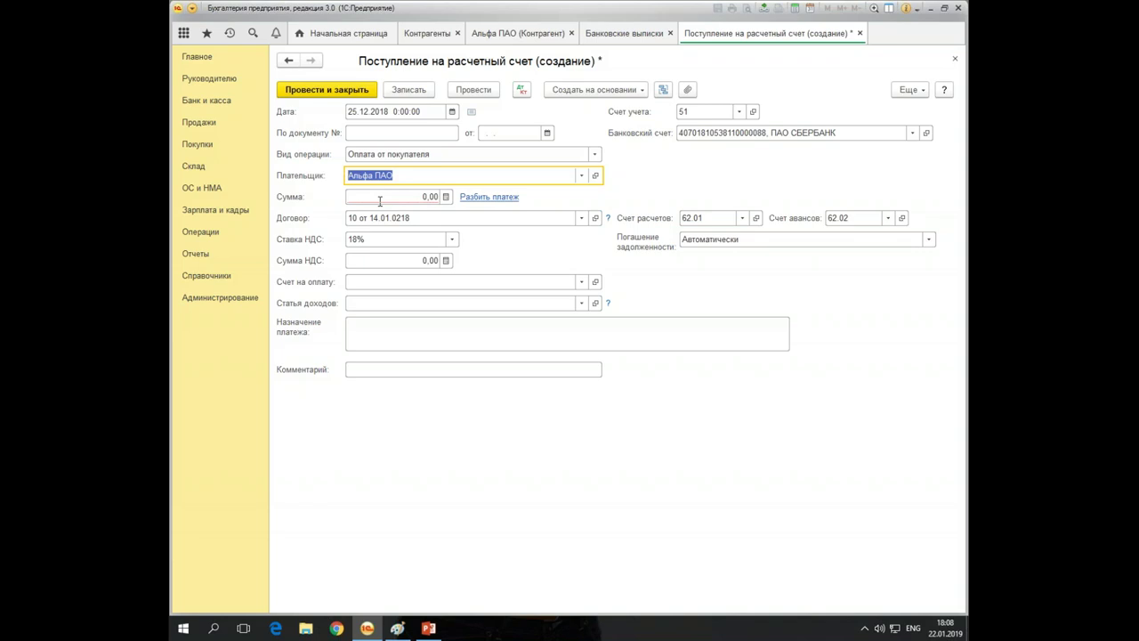
click(954, 58)
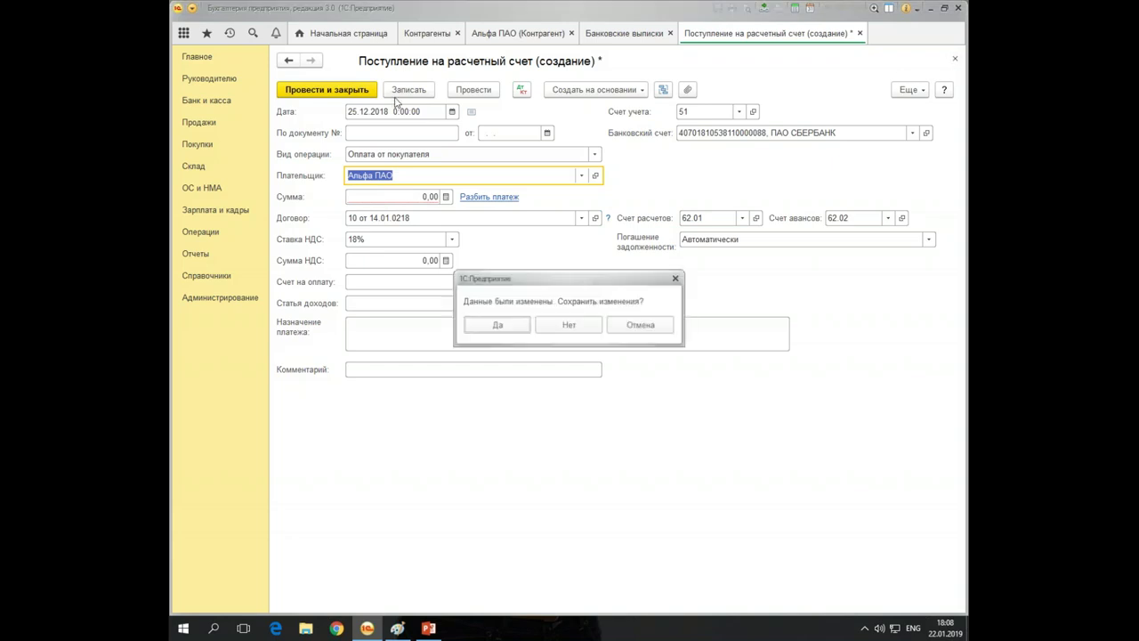
click(566, 326)
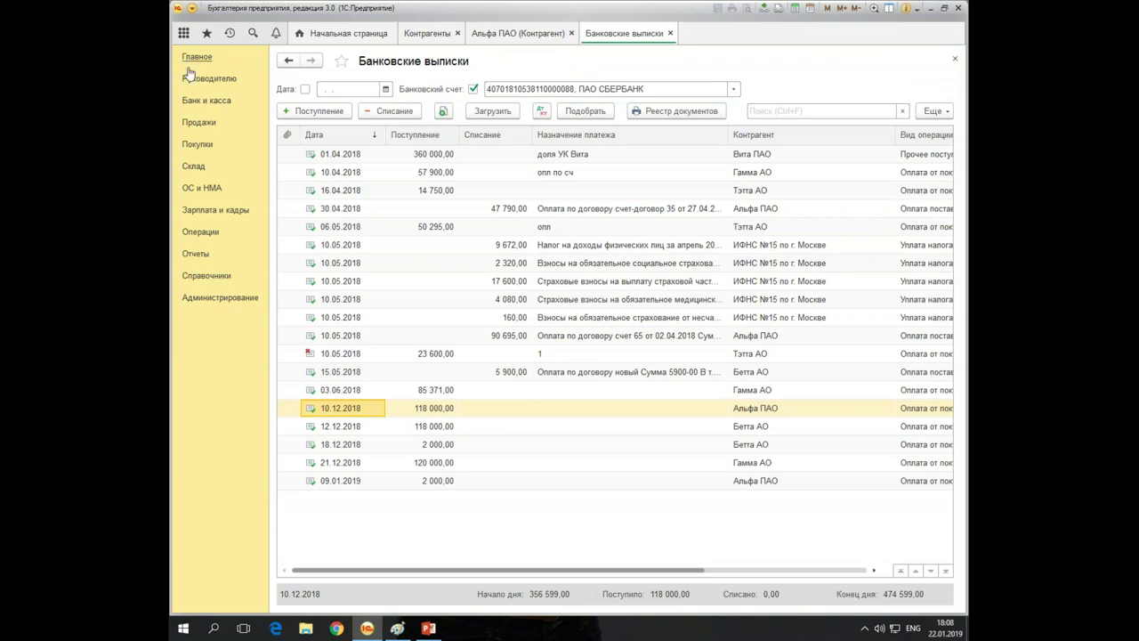
Open the Сигма АО services act dated 25.06.2018 from the purchase receipts list and examine its date and VAT rate
click(198, 145)
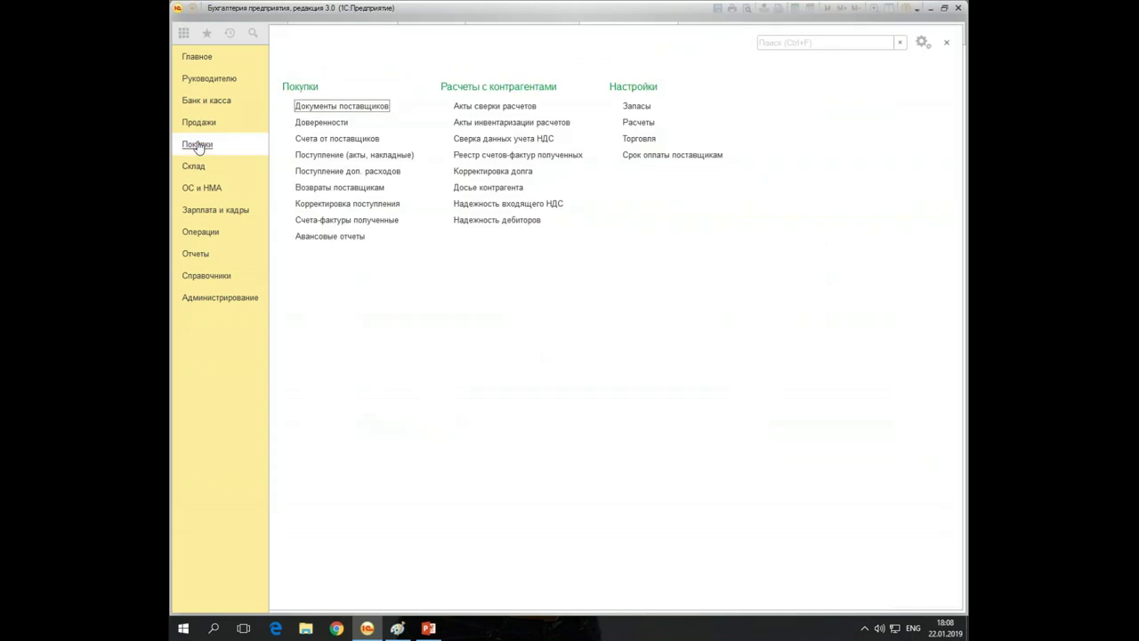
click(313, 155)
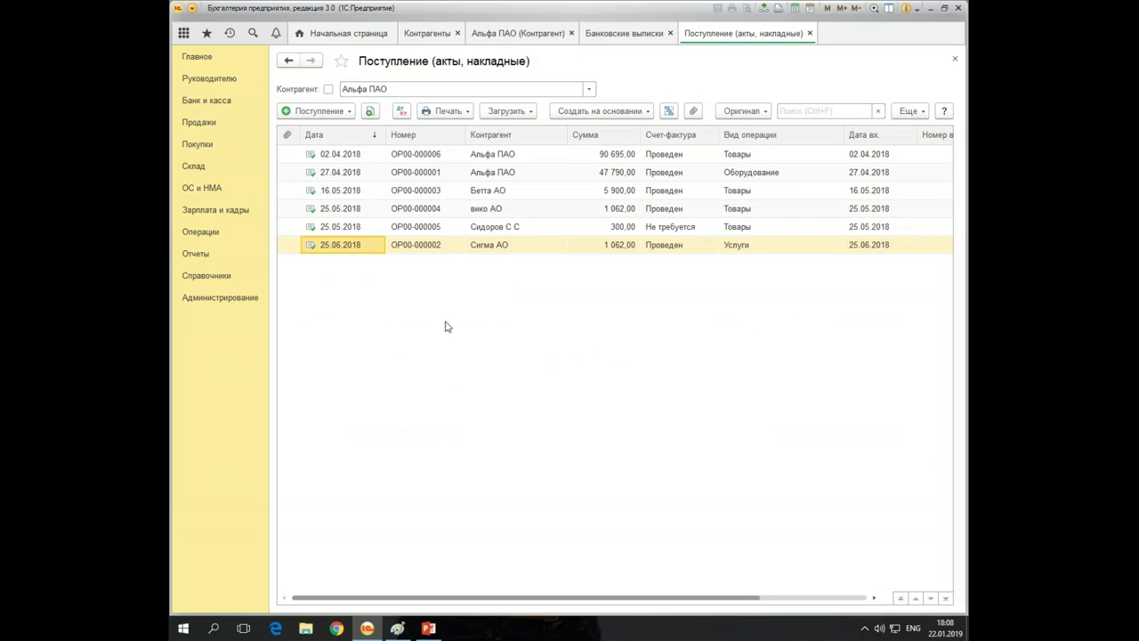
click(411, 250)
double_click(411, 250)
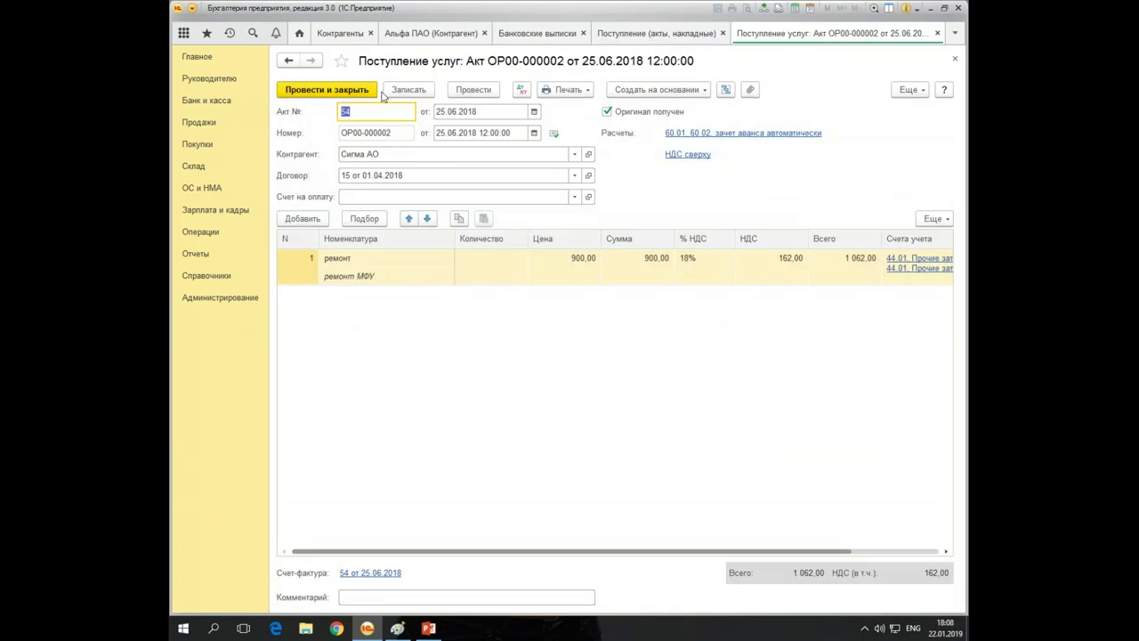
click(483, 113)
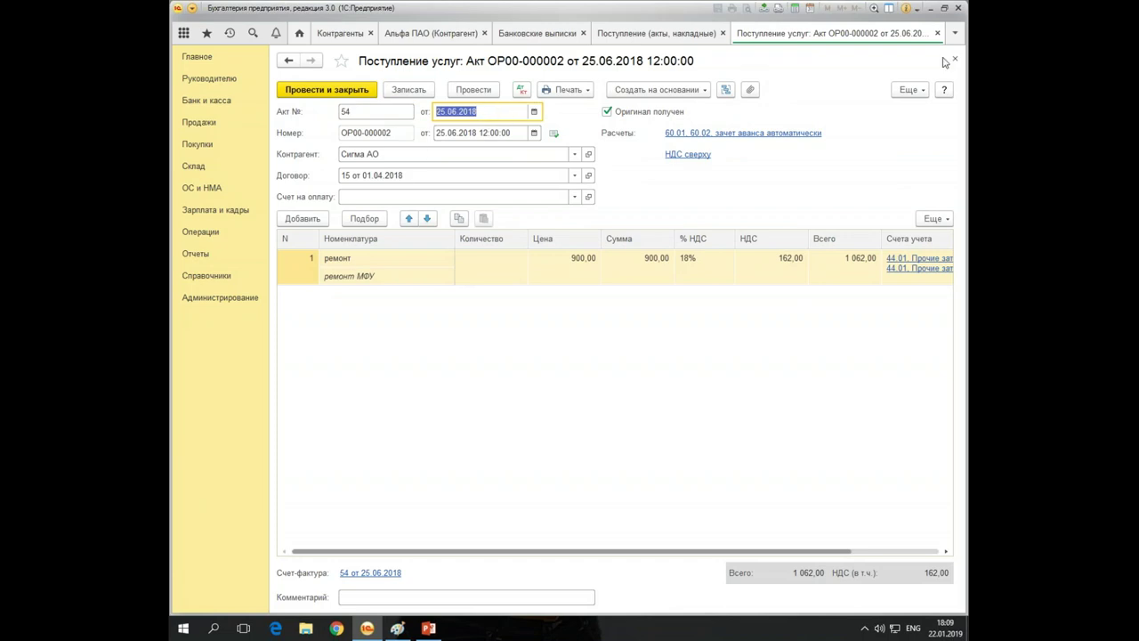
Set both dates of the Сигма АО services act to 25.01.2019 and reselect ремонт as the line's item
text(25.01)
key(Tab)
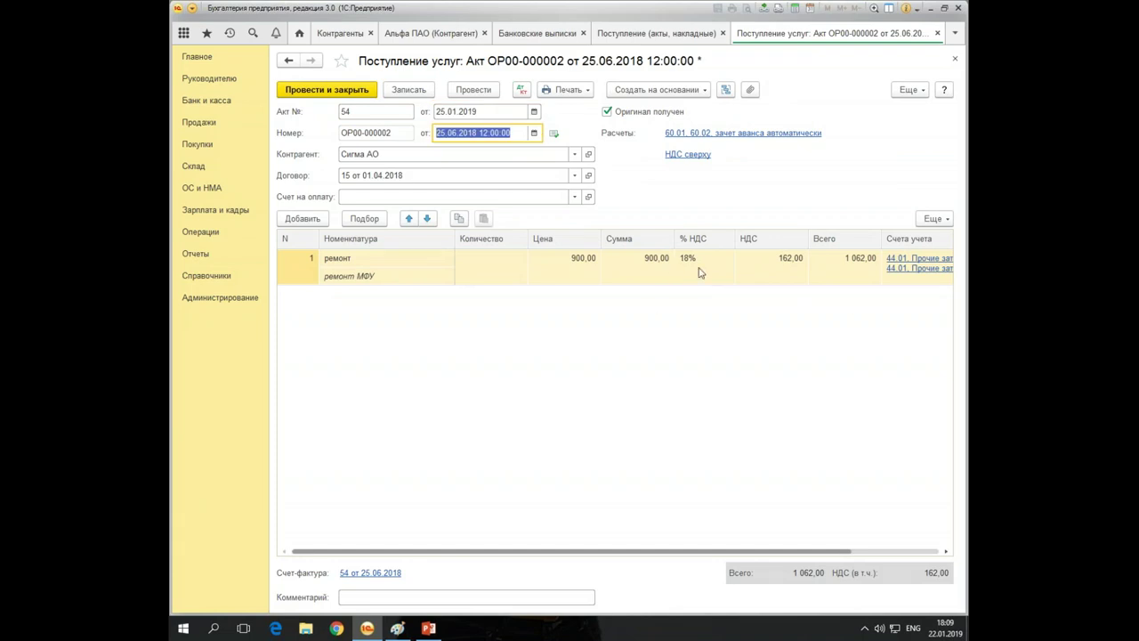
text(2501)
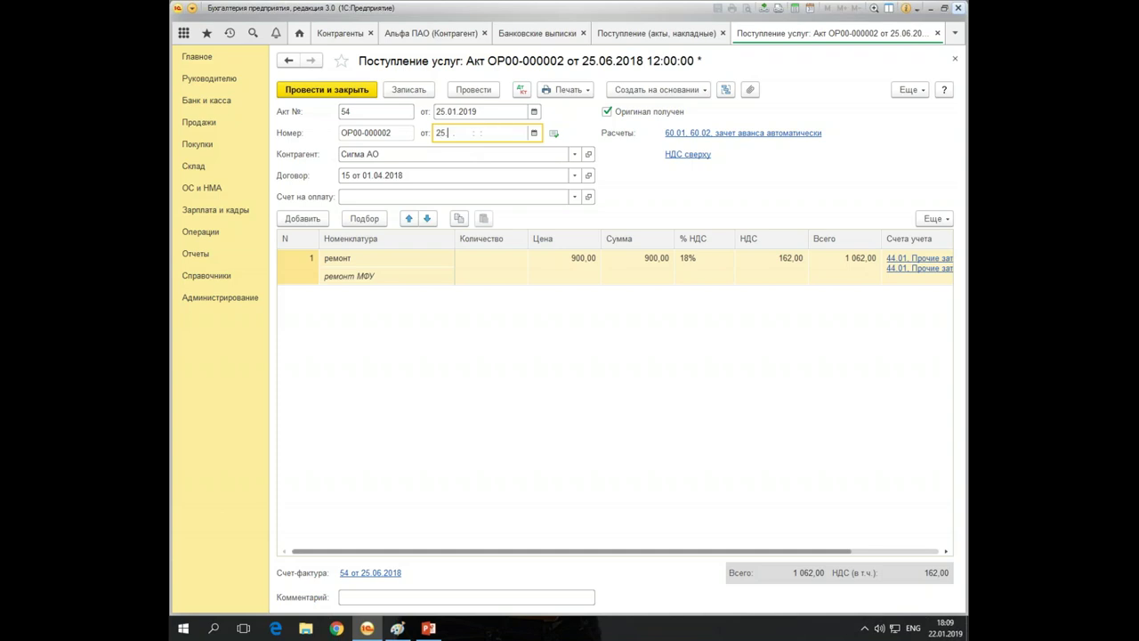
key(Tab)
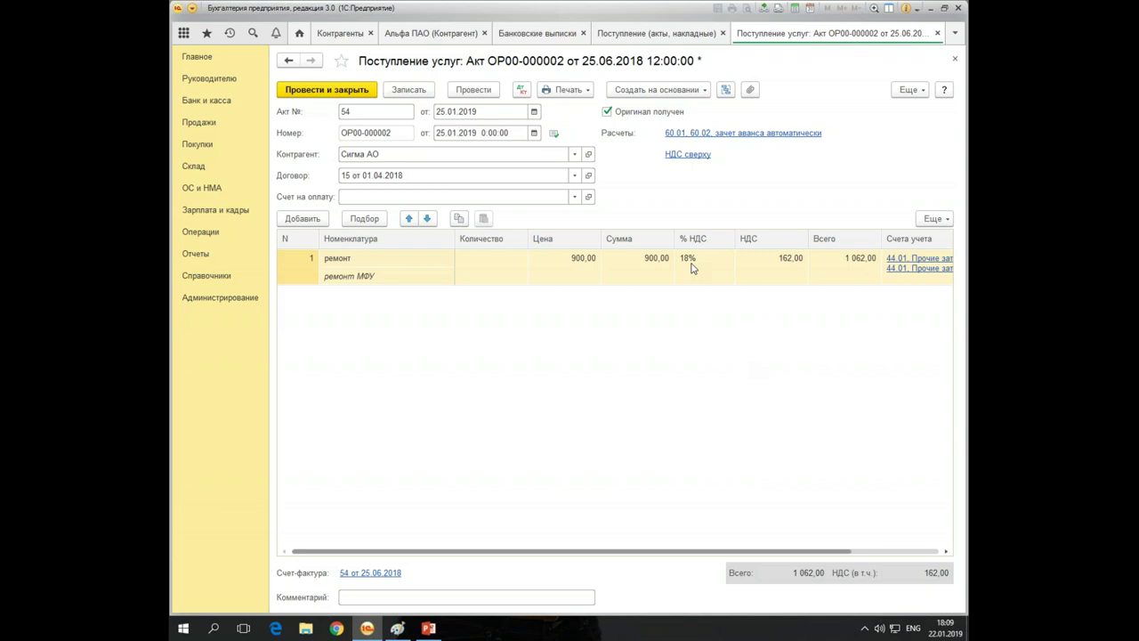
double_click(325, 266)
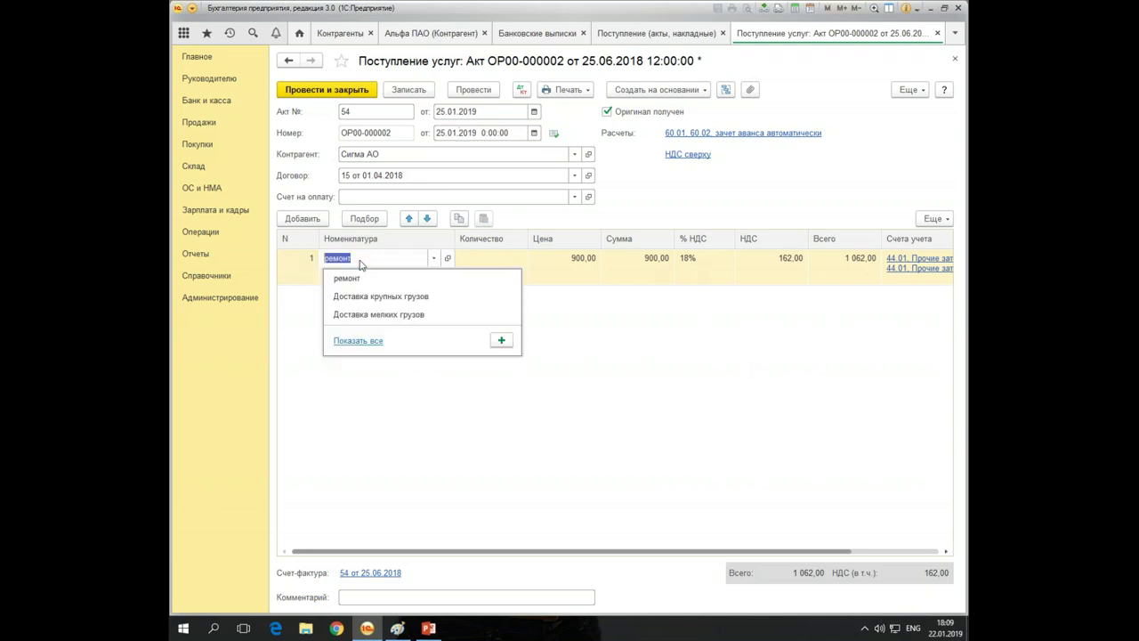
click(362, 278)
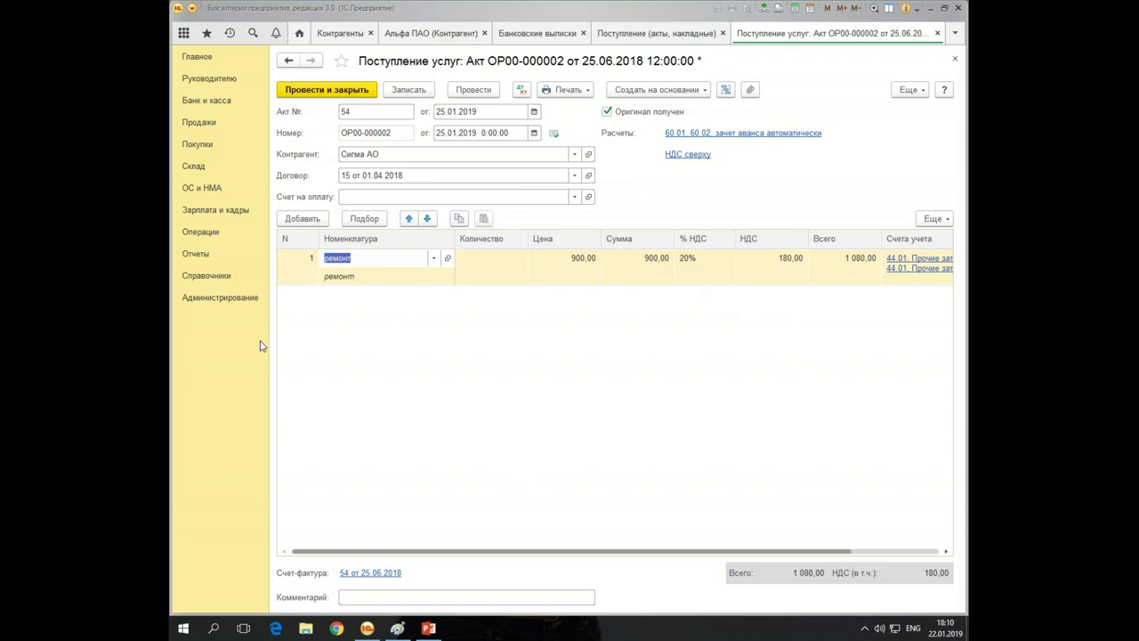
Open the act's contract dated 01.04.2018 and examine the options for filling the VAT rate in documents
click(588, 176)
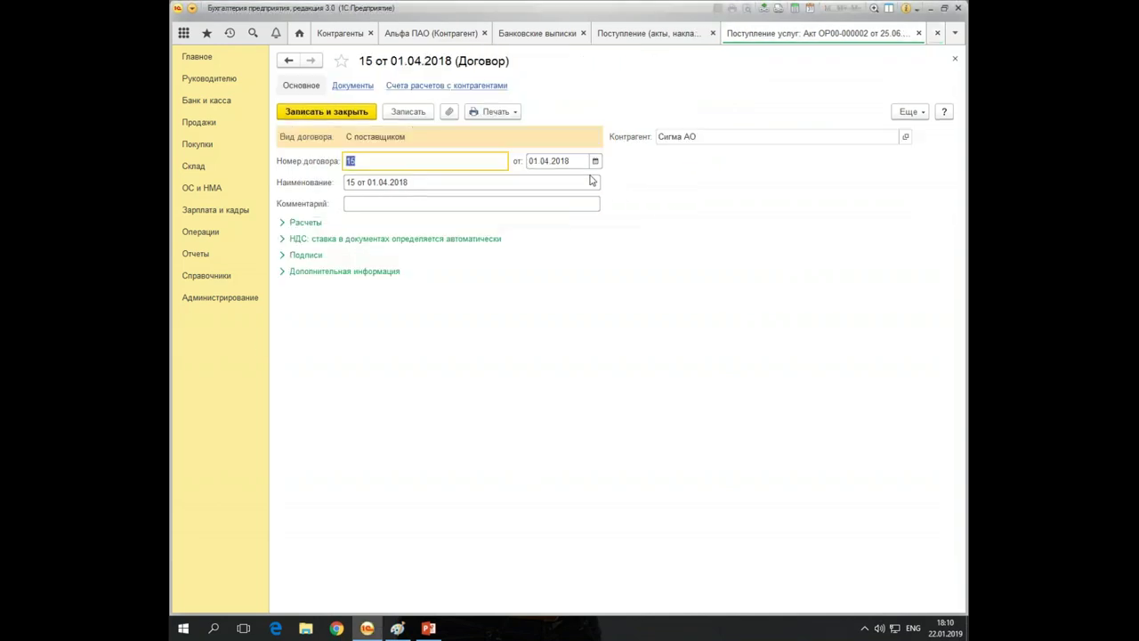
click(282, 239)
click(391, 267)
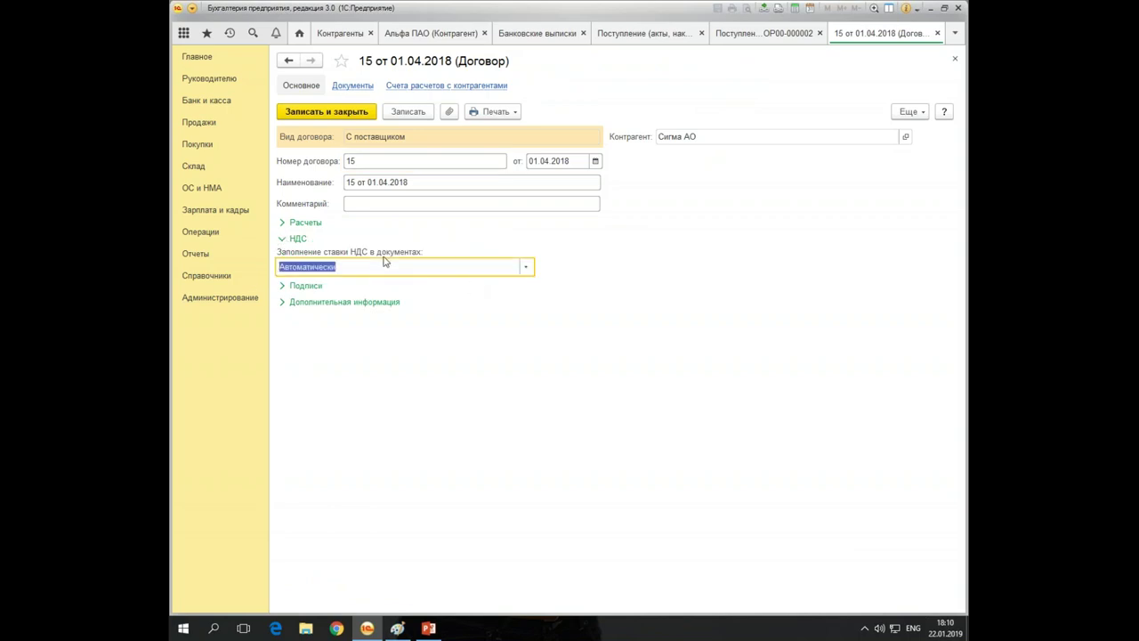
click(527, 267)
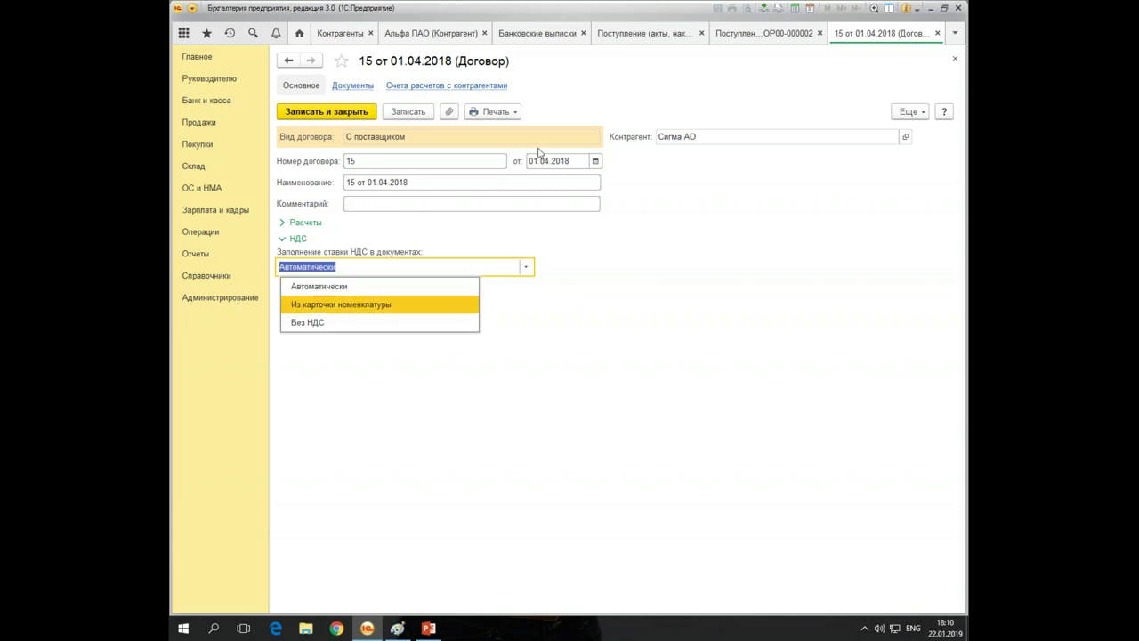
key(Down)
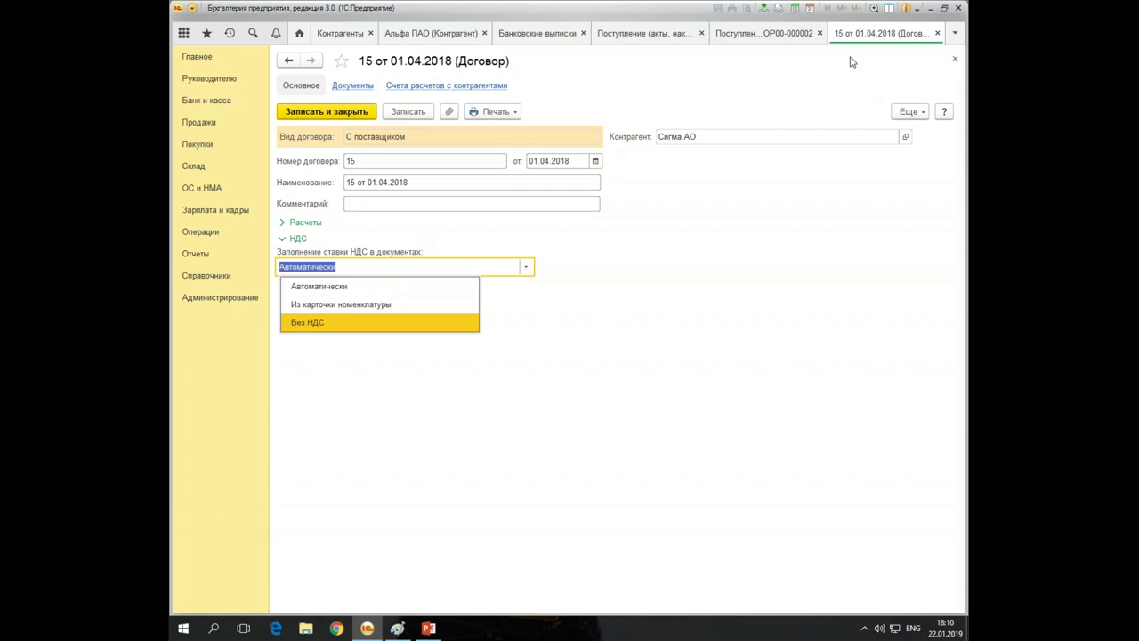
key(Escape)
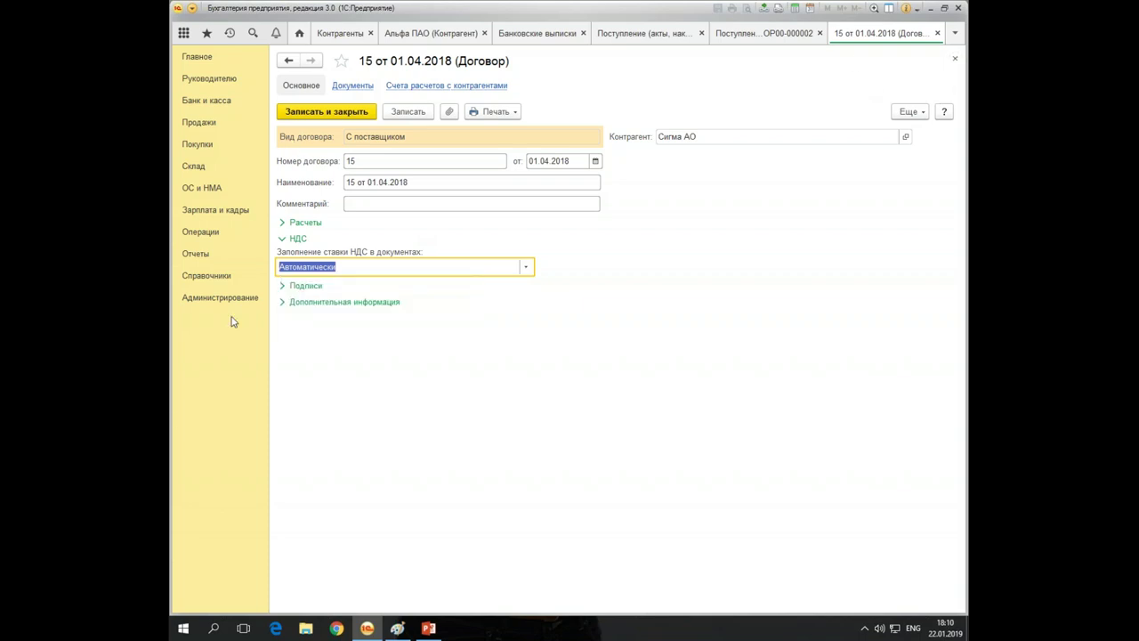
Examine the VAT rates in the item cards of Материал вида "А" and Материал вида "Б" in Материалы > Сырье, and close the item catalog
click(202, 276)
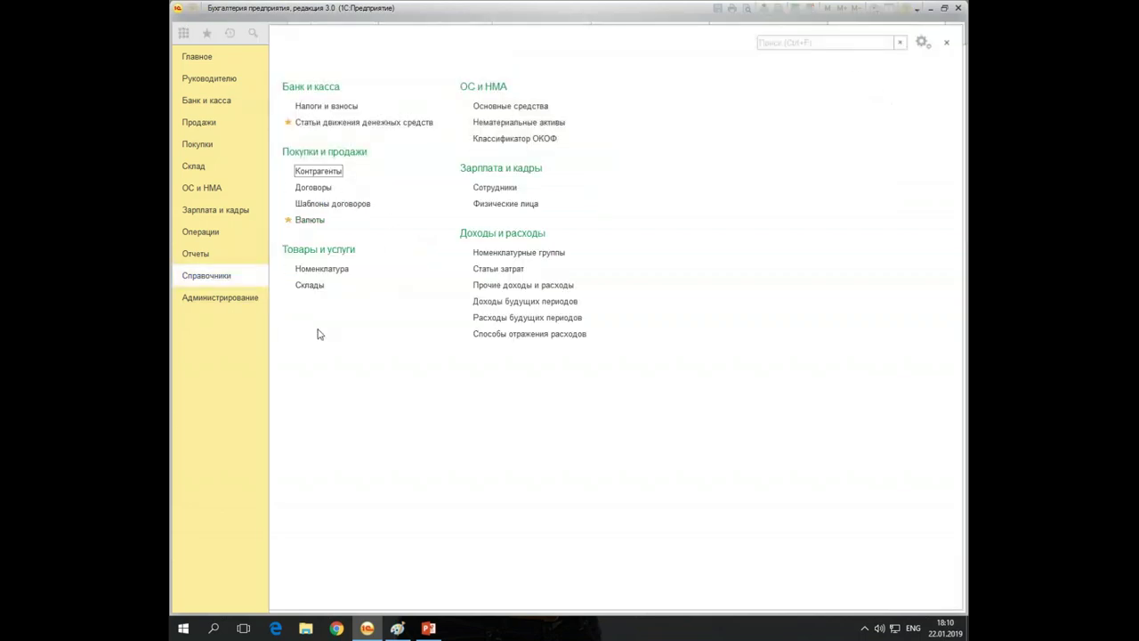
click(329, 270)
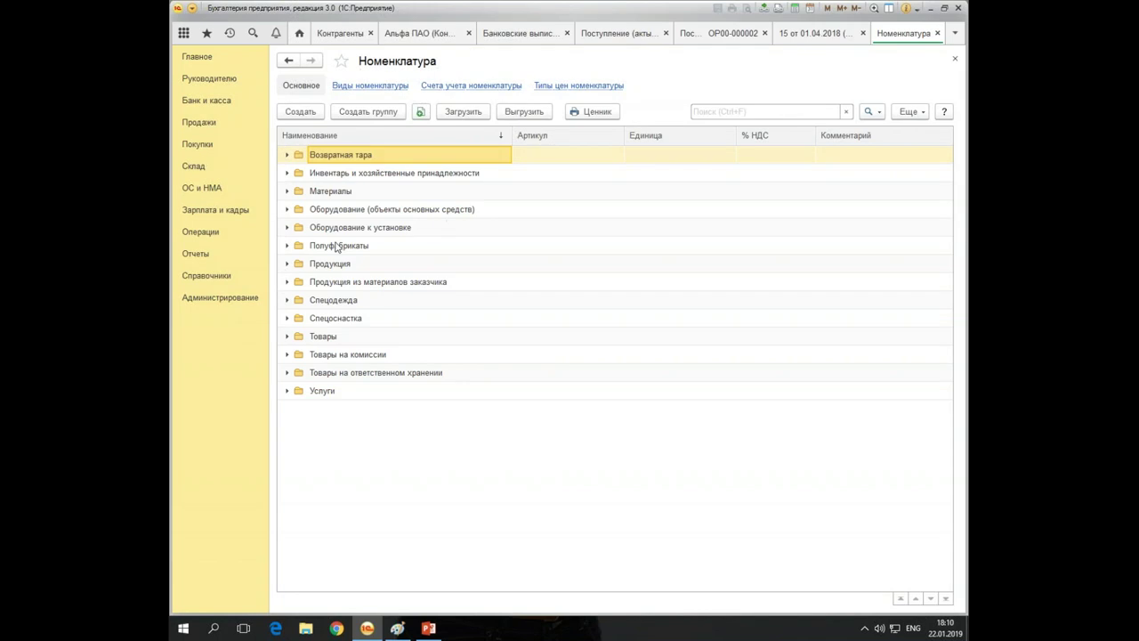
click(287, 191)
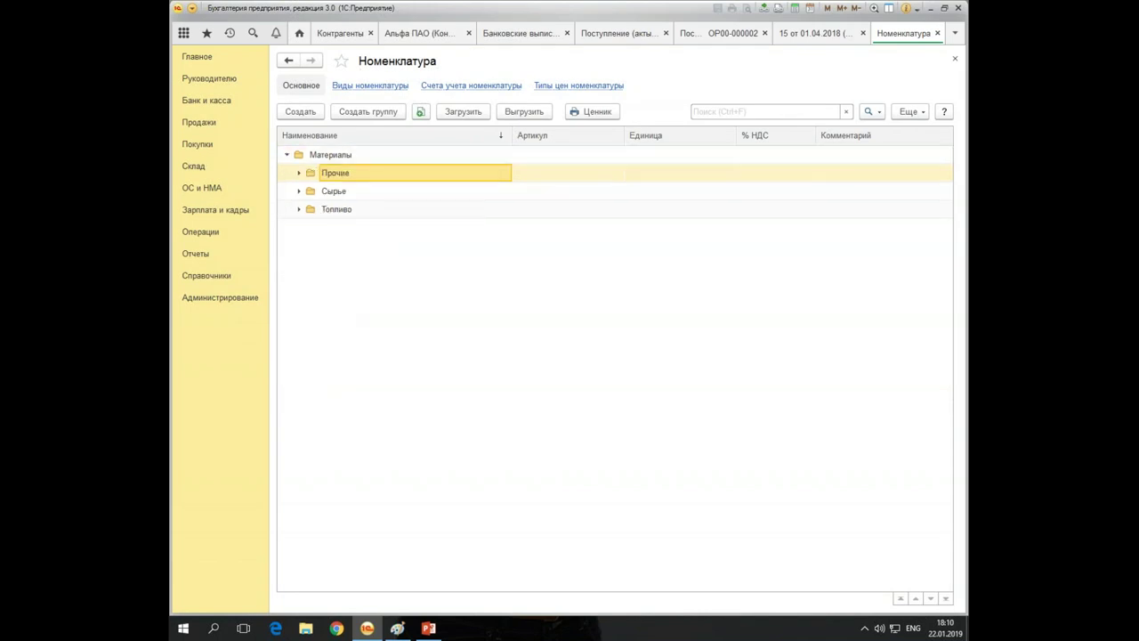
double_click(336, 191)
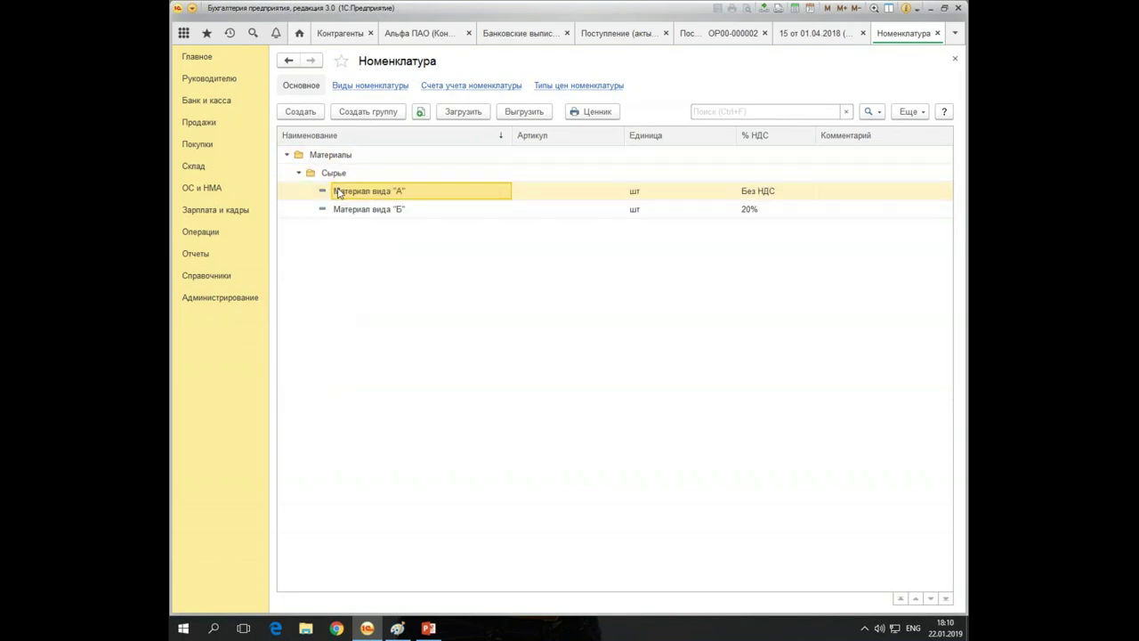
double_click(399, 192)
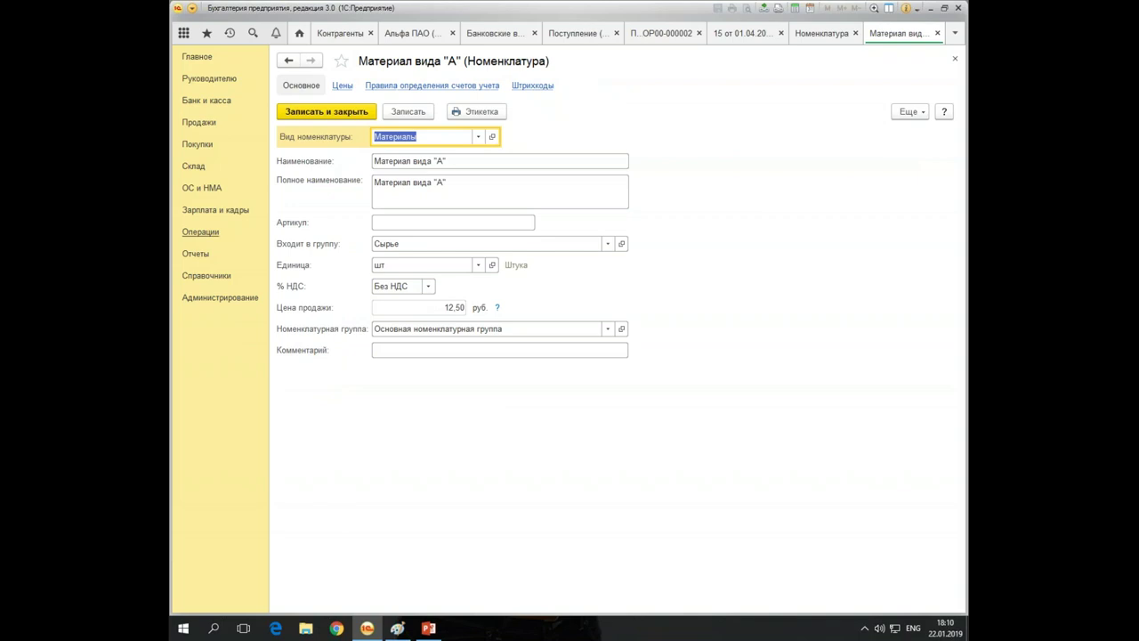
click(954, 58)
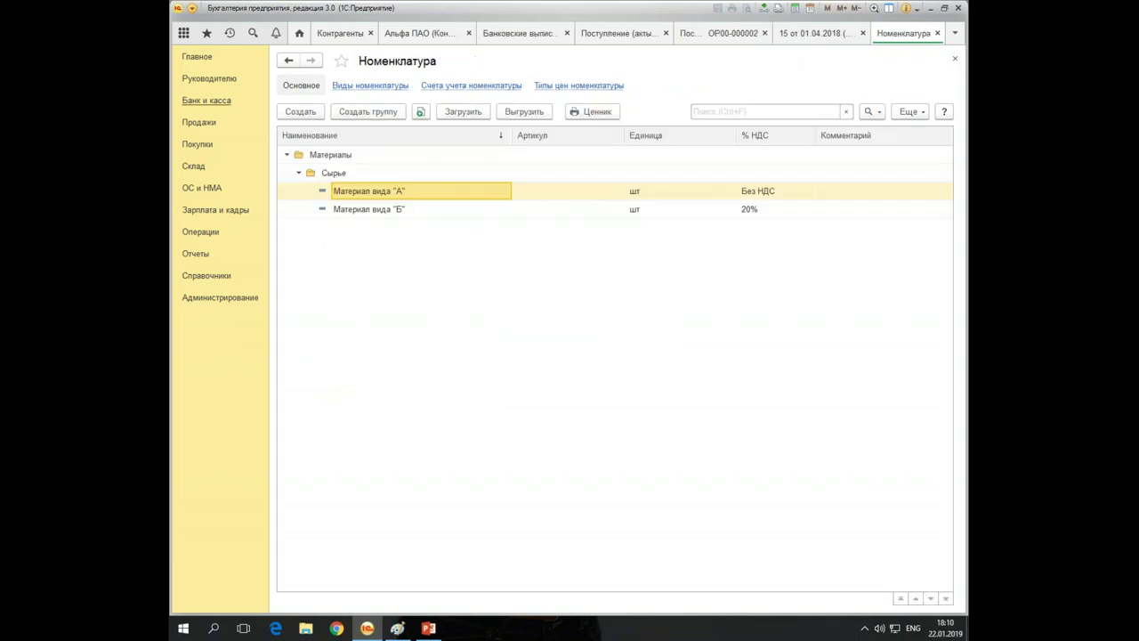
double_click(423, 211)
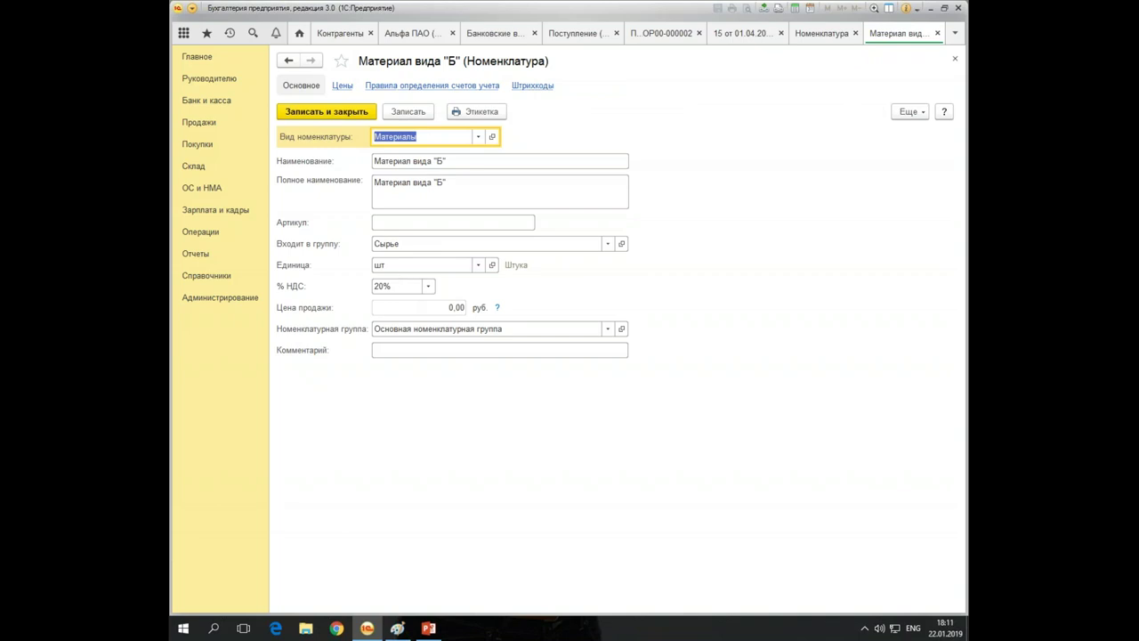
click(955, 59)
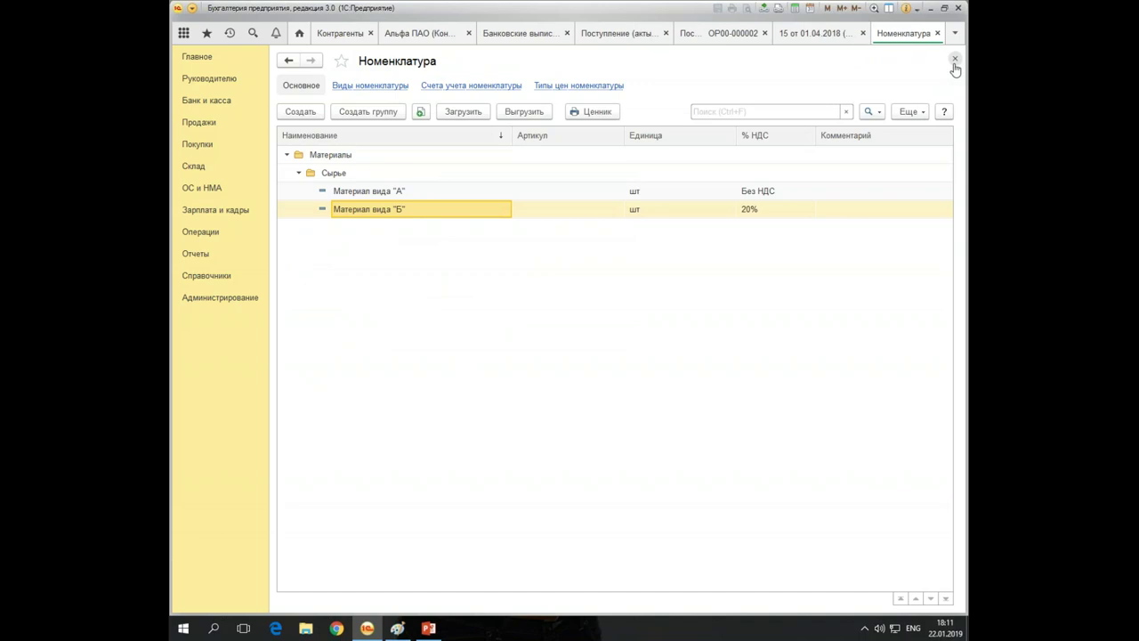
click(955, 60)
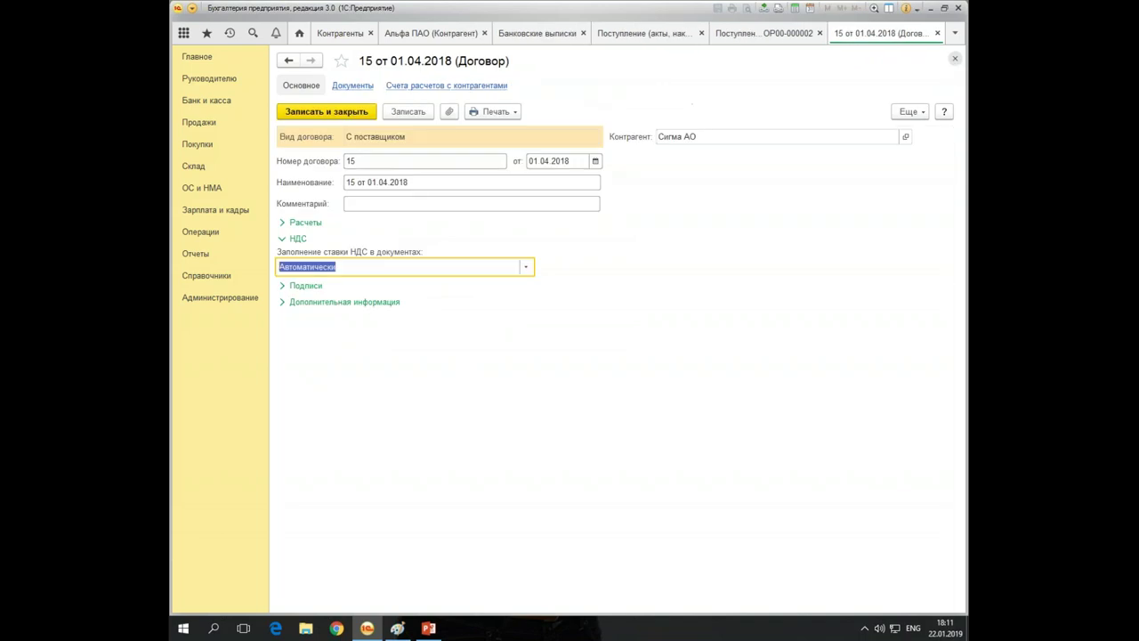
Try the Из карточки номенклатуры VAT filling option in the Сигма АО contract, restore Автоматически, and save and close the contract
click(526, 268)
click(314, 307)
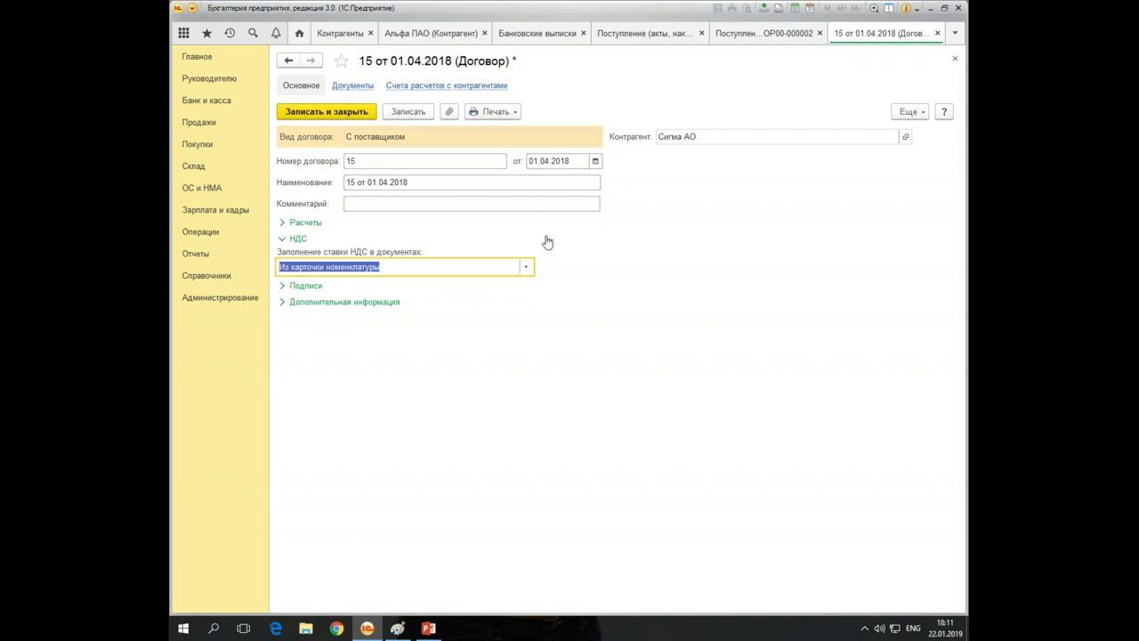
click(526, 267)
click(343, 286)
mouse_move(304, 272)
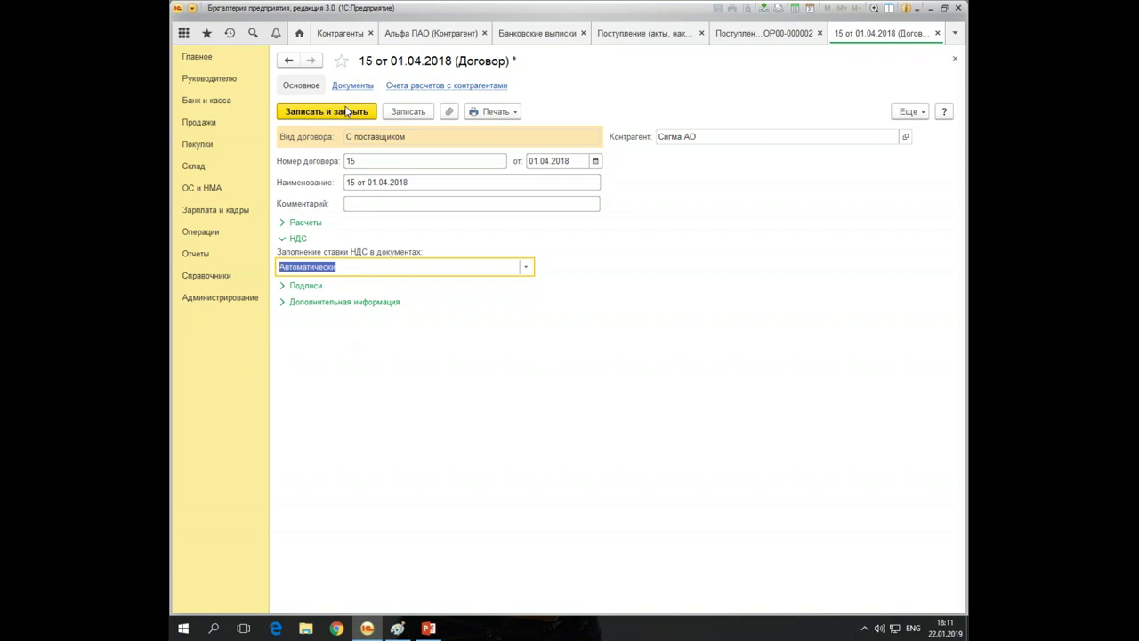
click(318, 112)
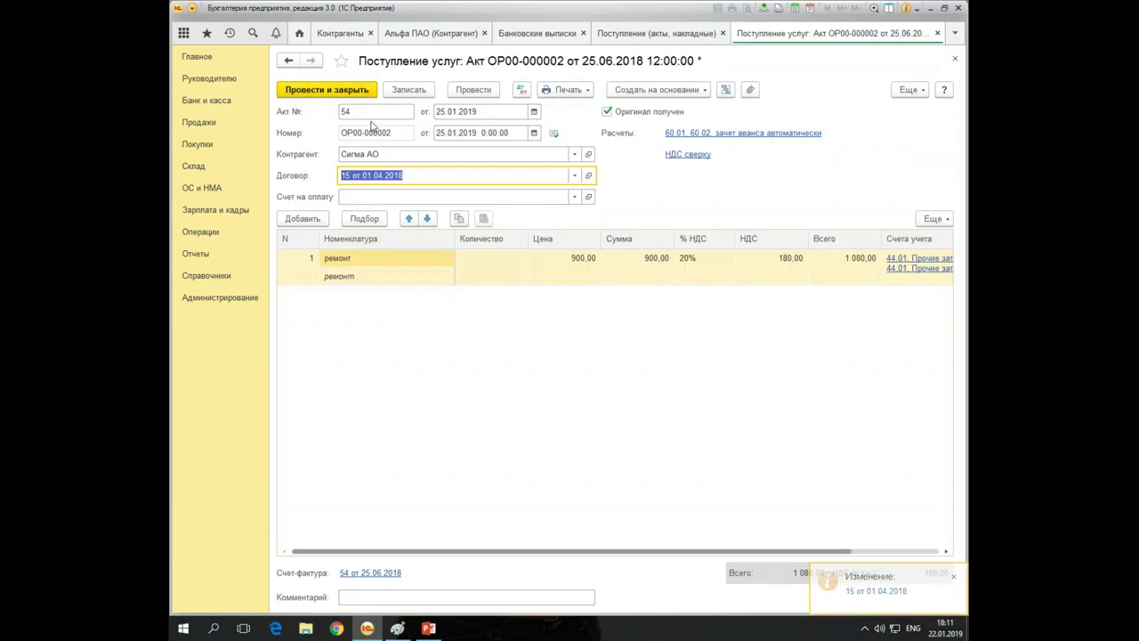
Switch to the НДС.pptx presentation in PowerPoint, view the О центре slide and look through the following slides
click(428, 628)
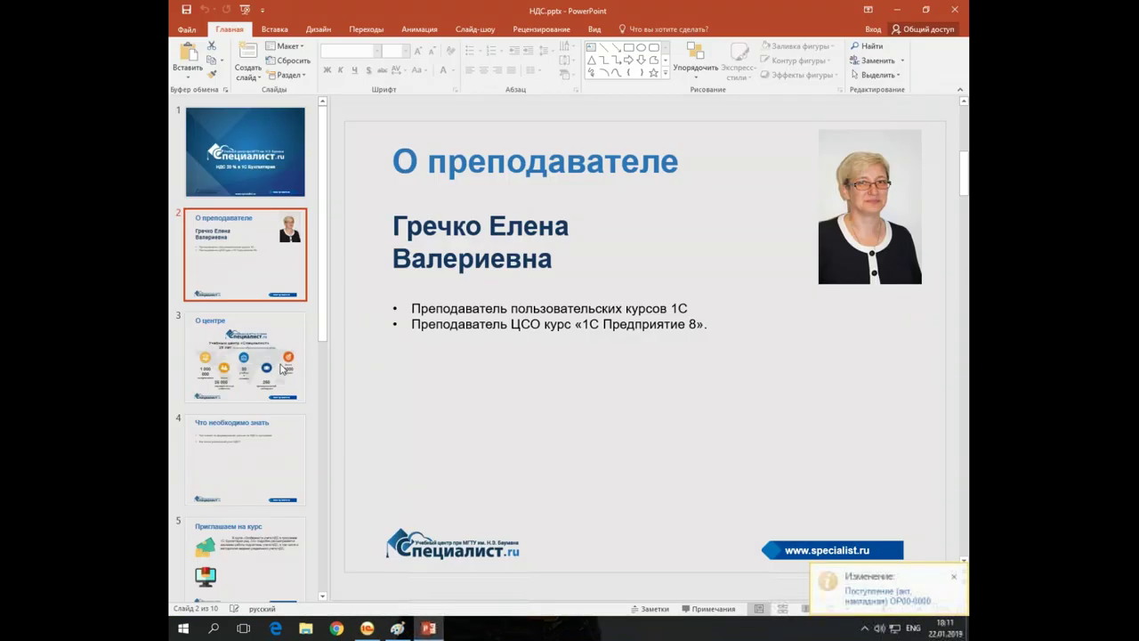
click(259, 375)
scroll(259, 375, down, 5)
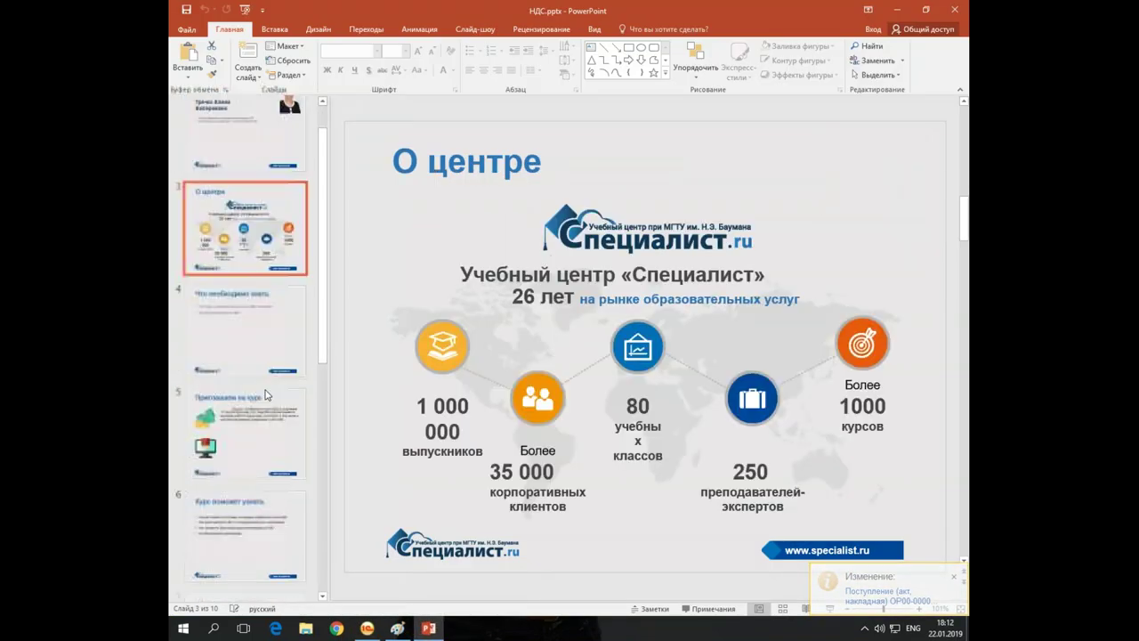
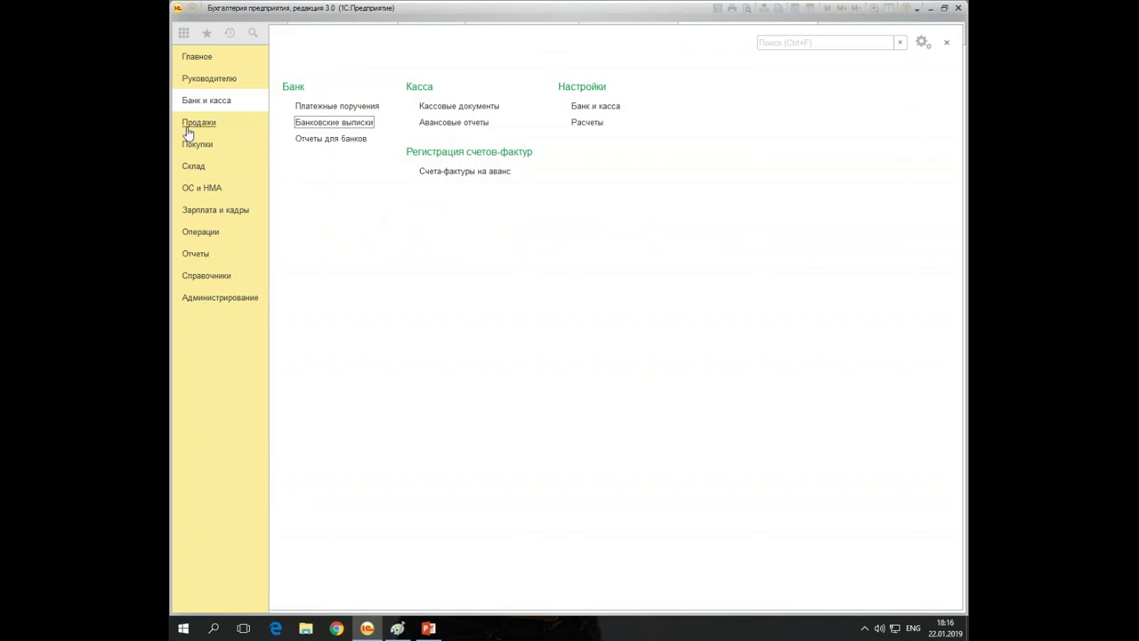
Open the Гамма АО receipt dated 03.06.2018 from the bank statements, review its amount and VAT, then post and close it
click(338, 124)
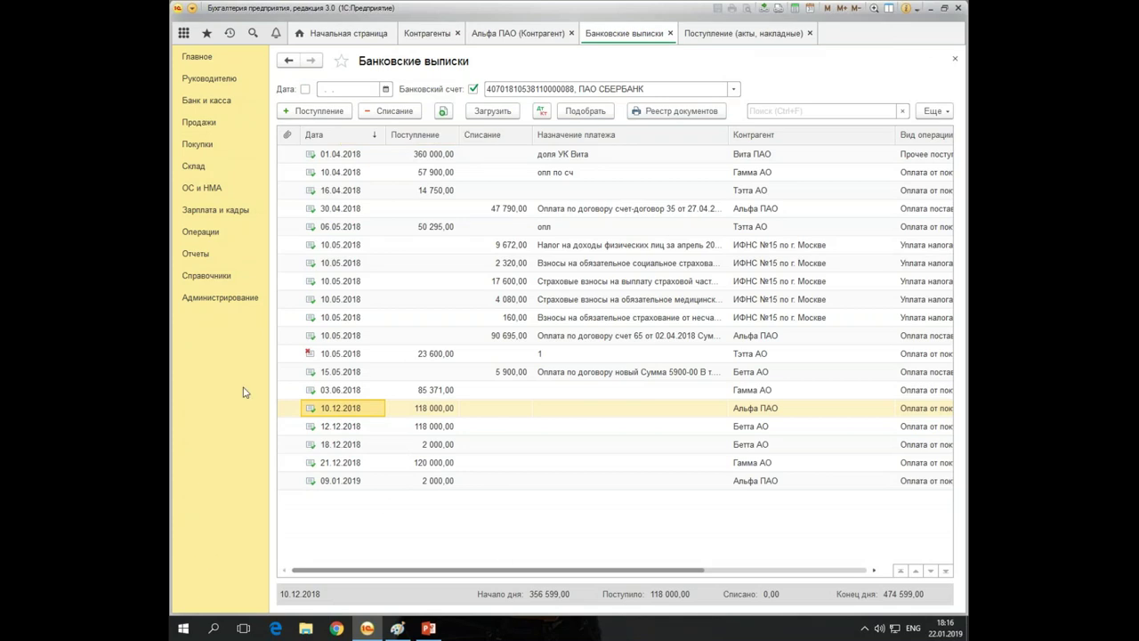
click(445, 396)
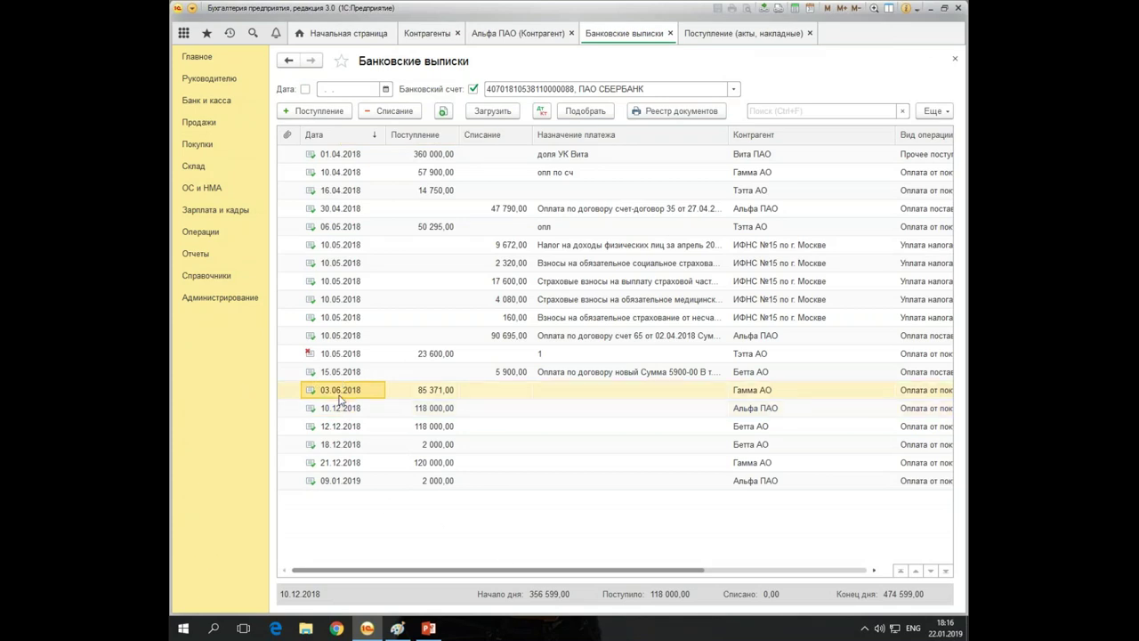
double_click(338, 391)
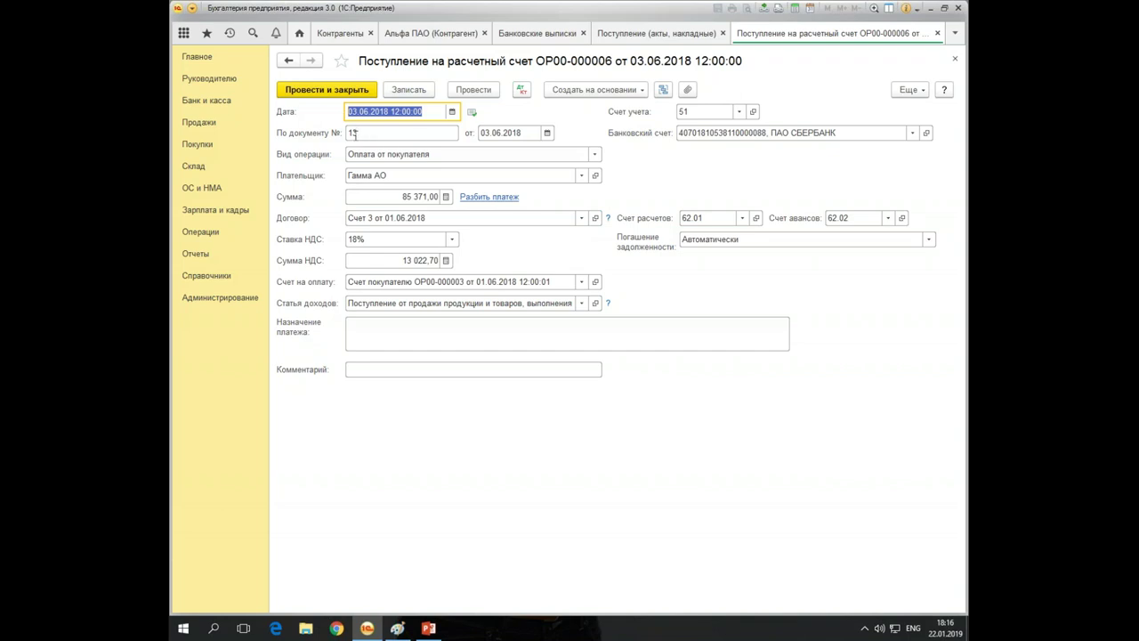
click(357, 195)
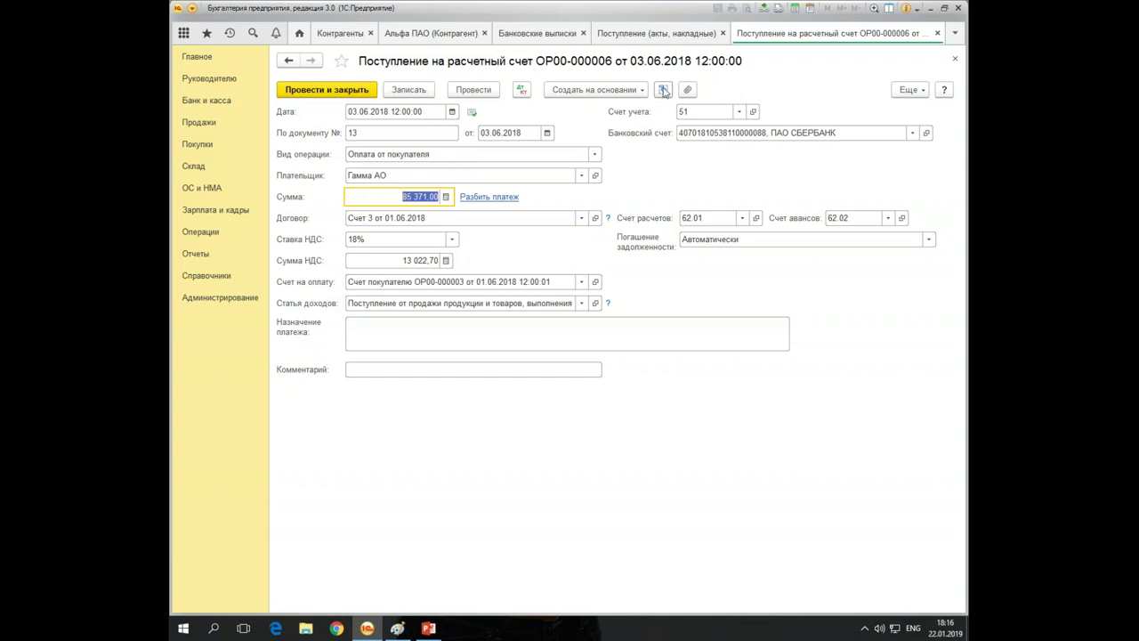
click(328, 89)
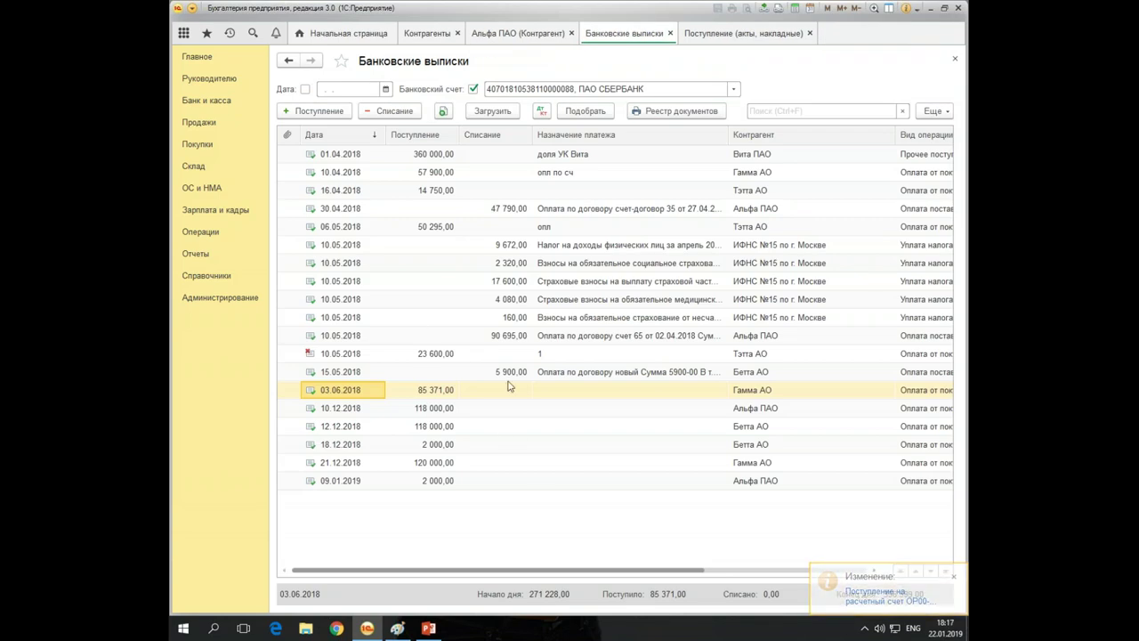
Open the Гамма АО goods invoice dated 09.06.2018 from the sales documents list and set its date to 09.01.2019
click(203, 129)
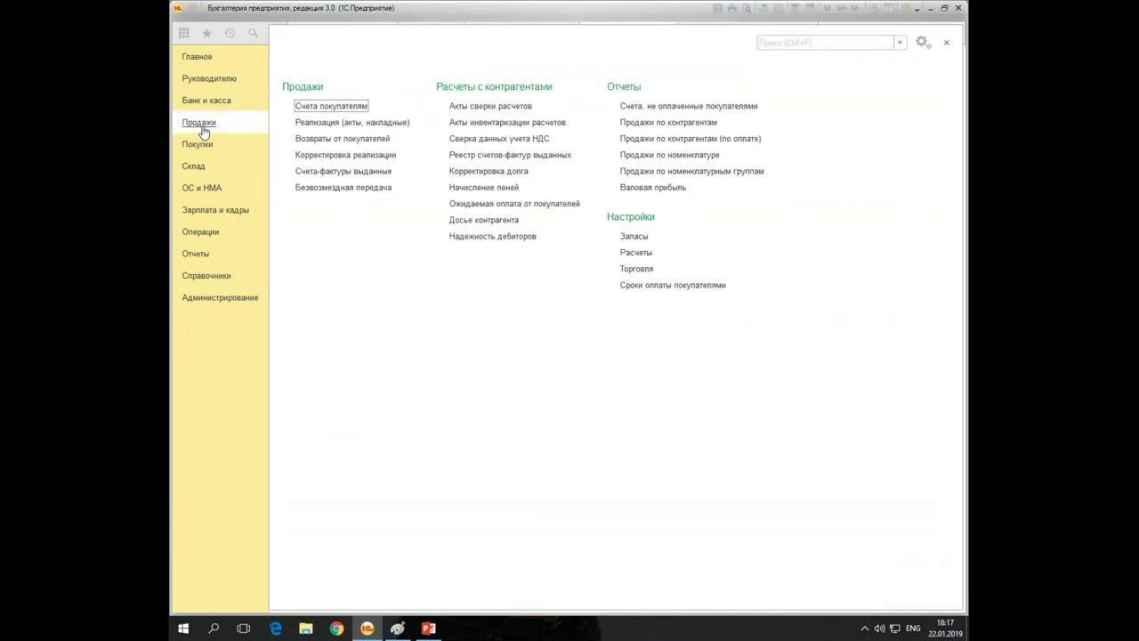
click(349, 129)
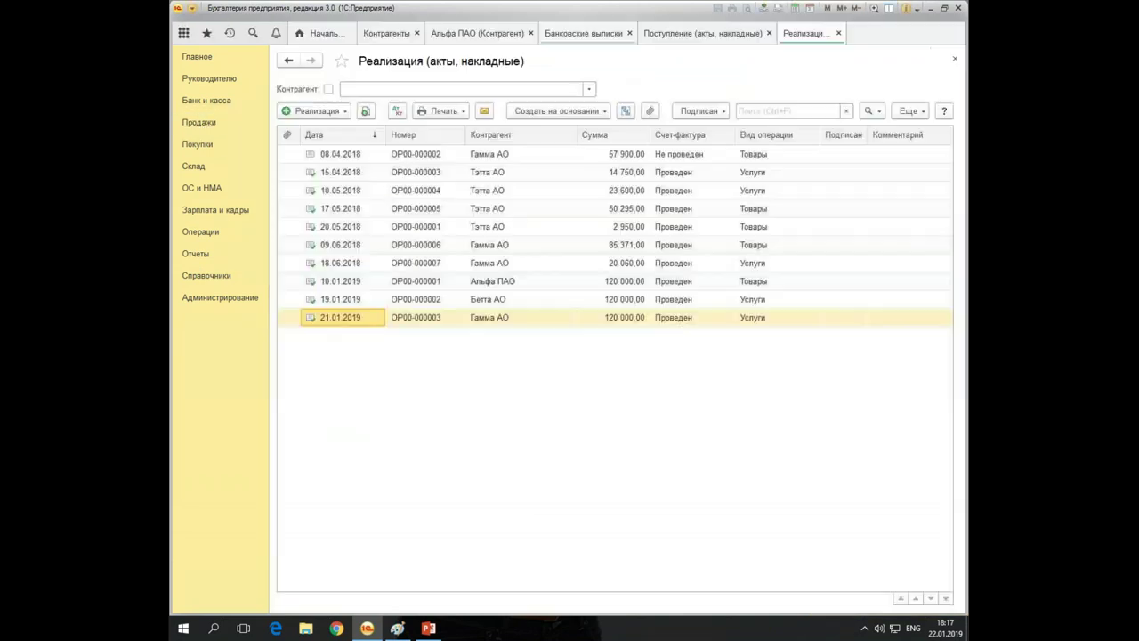
double_click(538, 245)
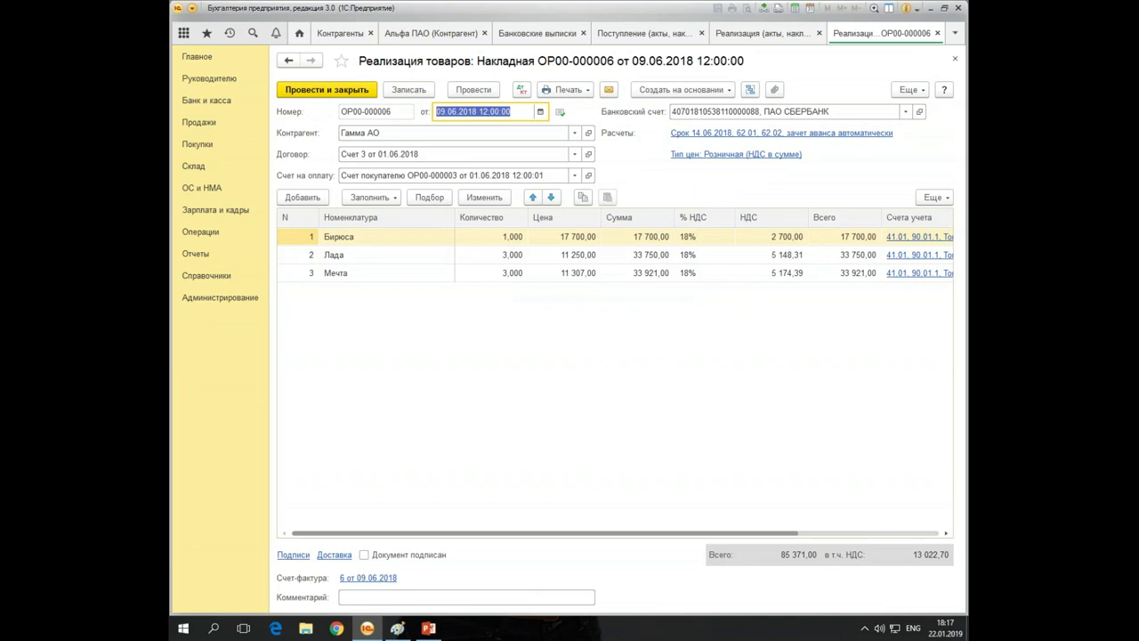
text(09.01)
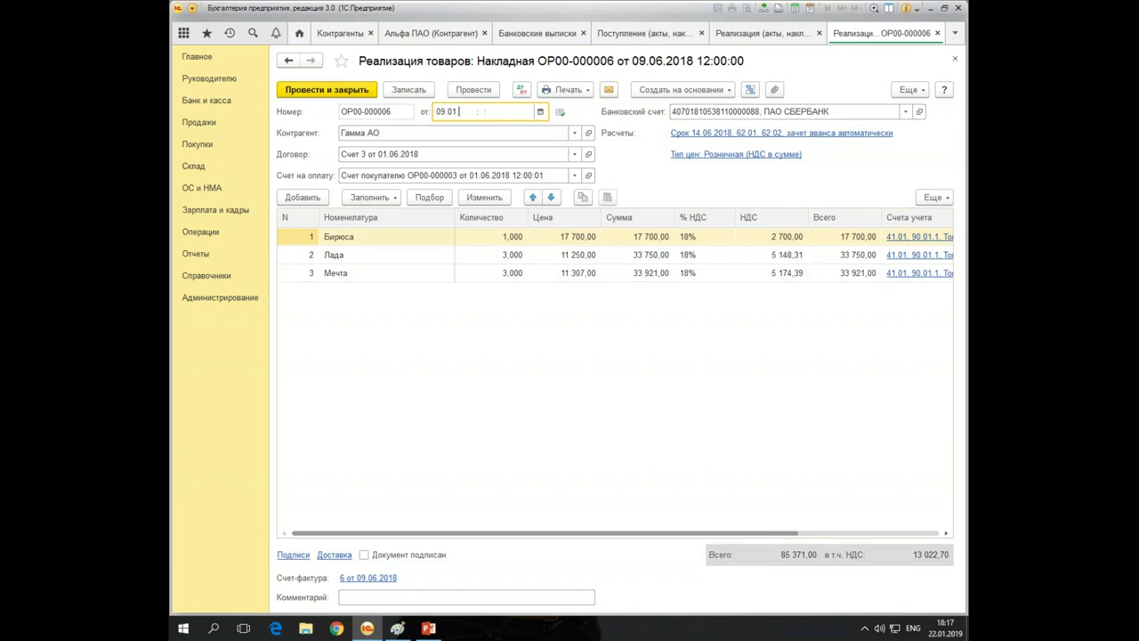
key(Tab)
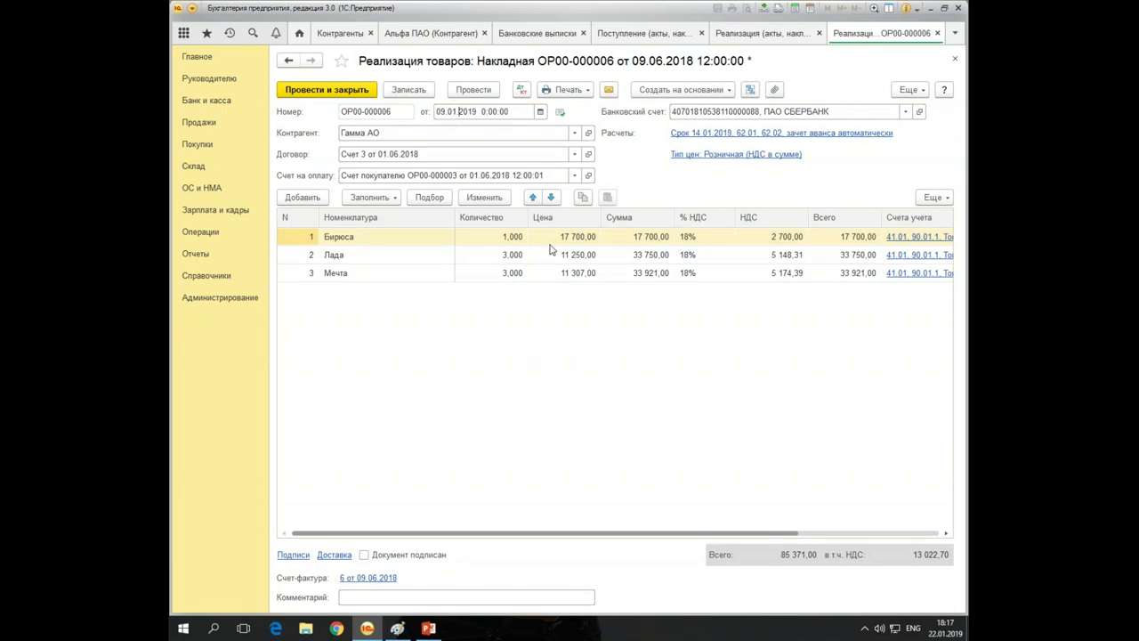
Check the VAT rate options for the first row of the Гамма АО goods invoice and reselect Бирюса as its item
double_click(689, 236)
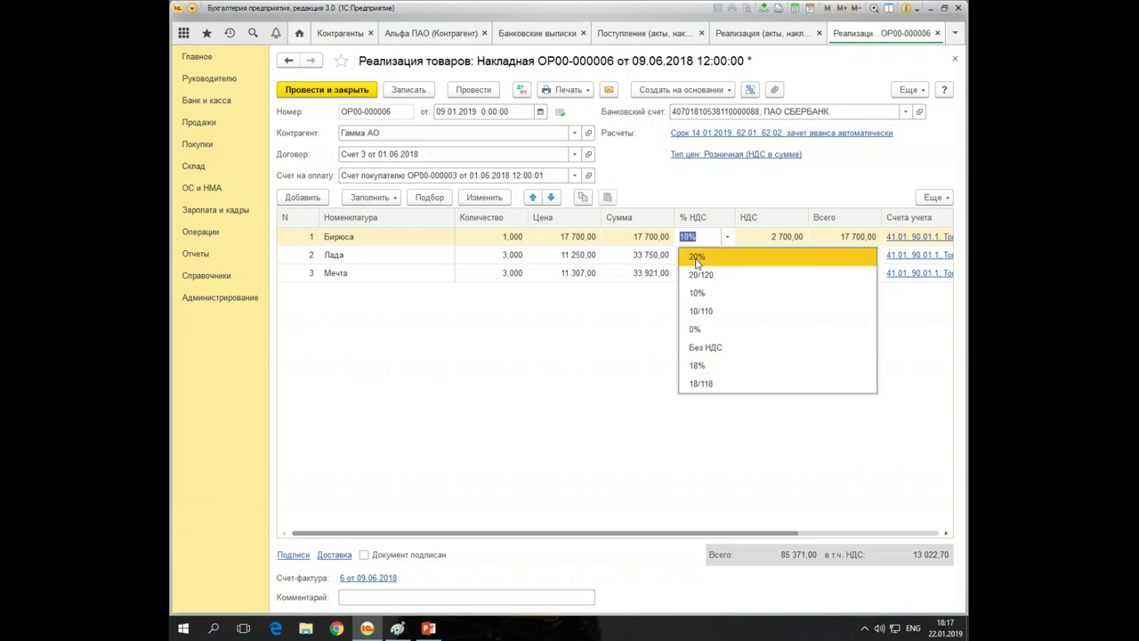
click(534, 377)
double_click(347, 237)
key(Escape)
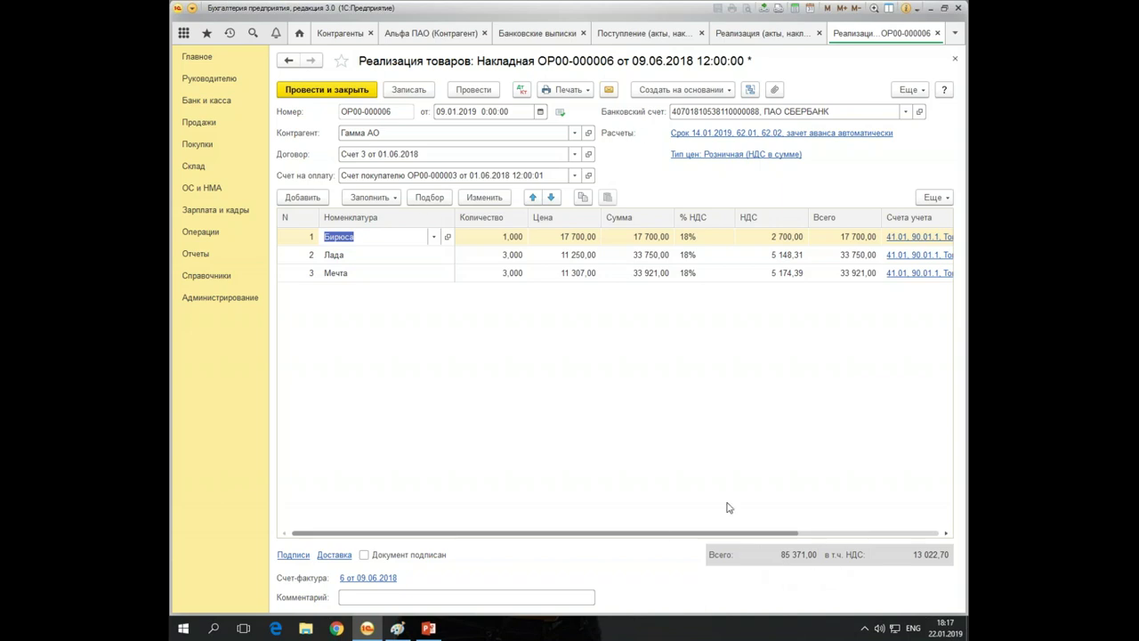
click(433, 236)
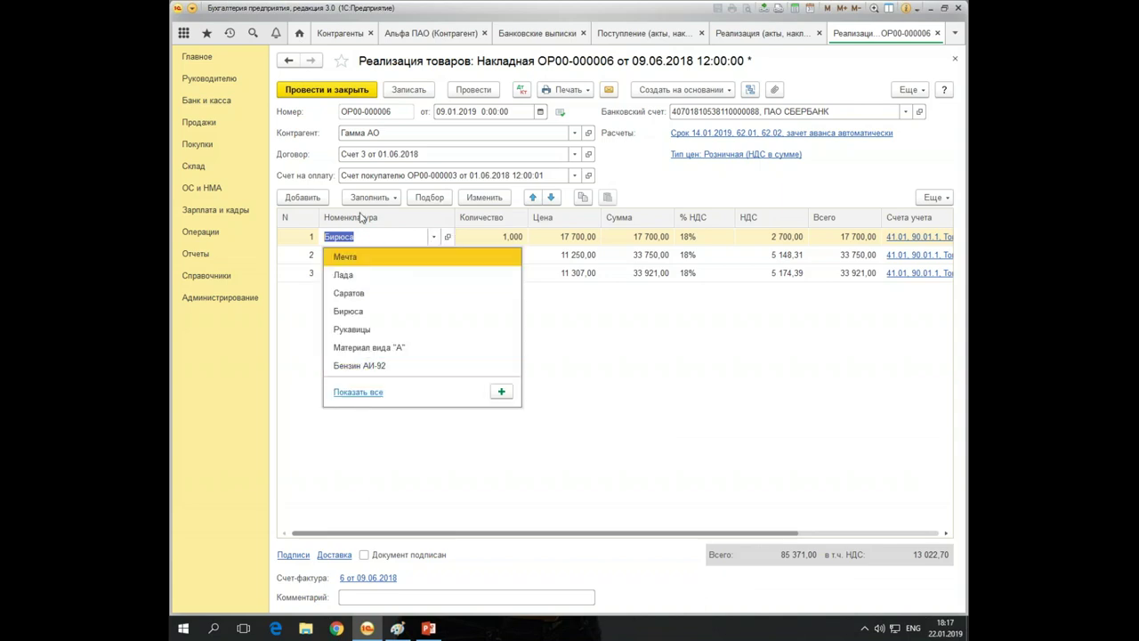
text(,)
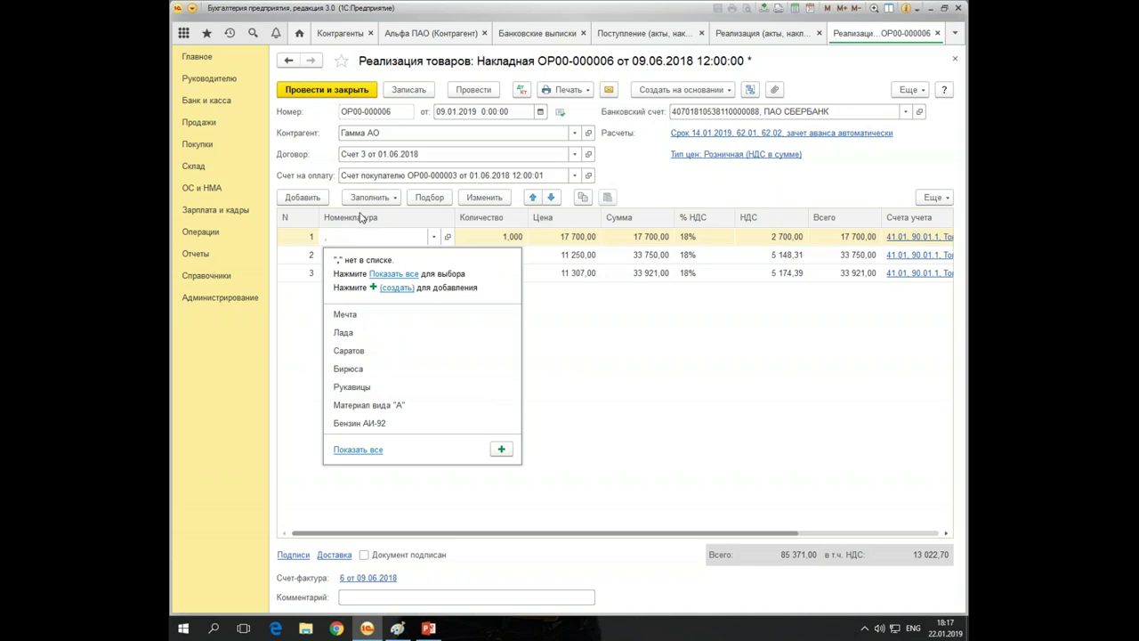
key(BackSpace)
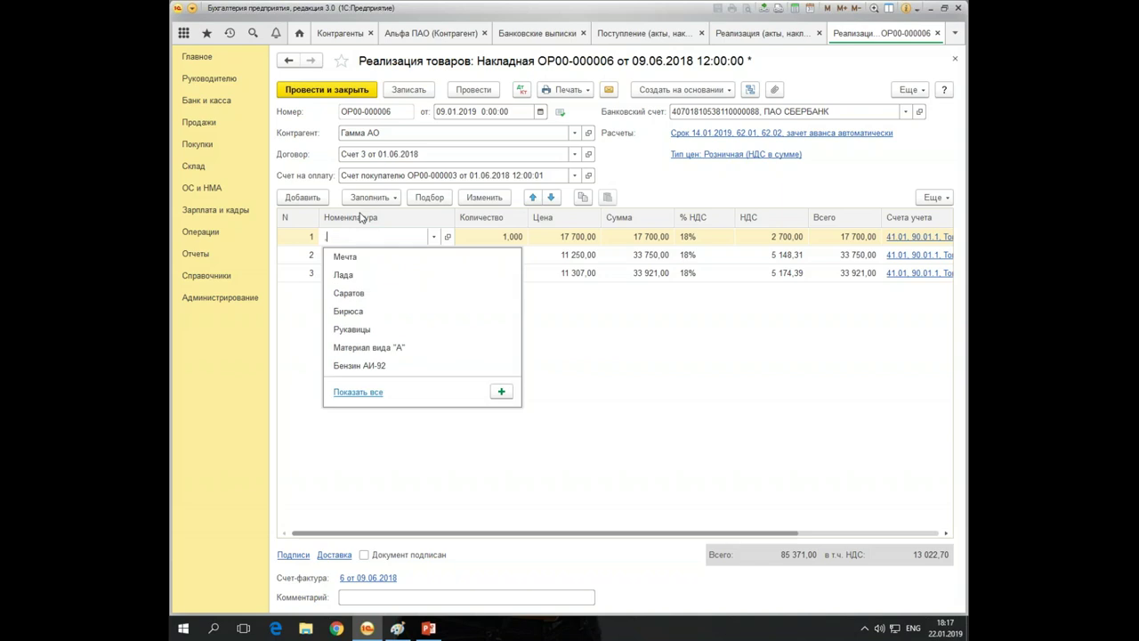
text(,b)
key(alt+shift)
text(б)
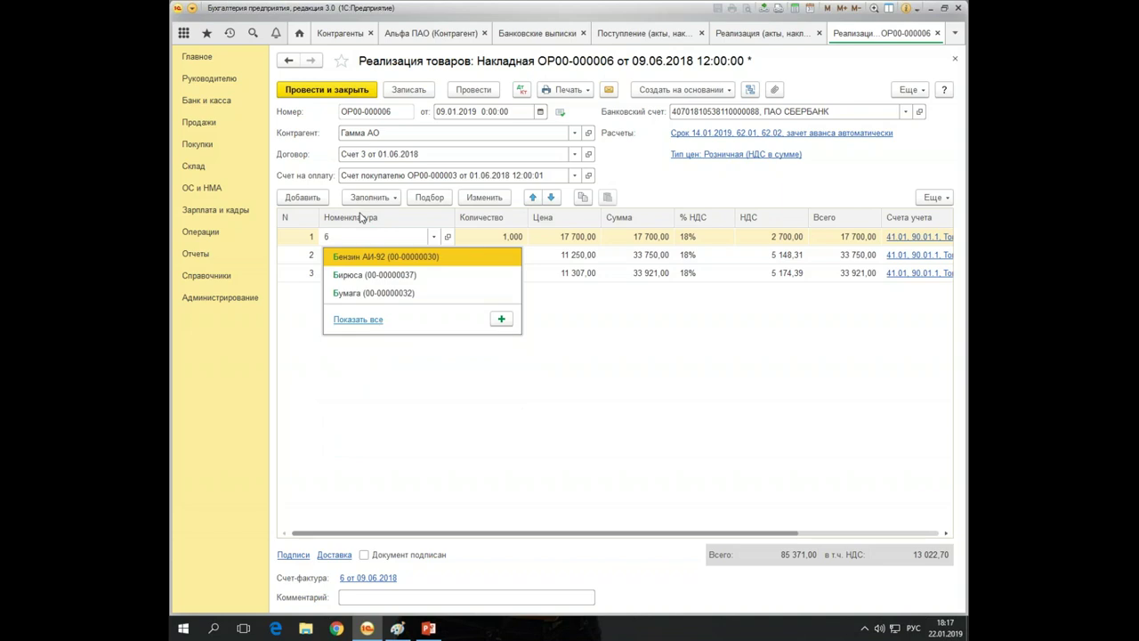
key(Down)
key(Return)
Reselect Лада in the second row and Мечта in the third row of the goods invoice to refresh their VAT rates
click(373, 253)
click(372, 255)
text(ла)
key(Return)
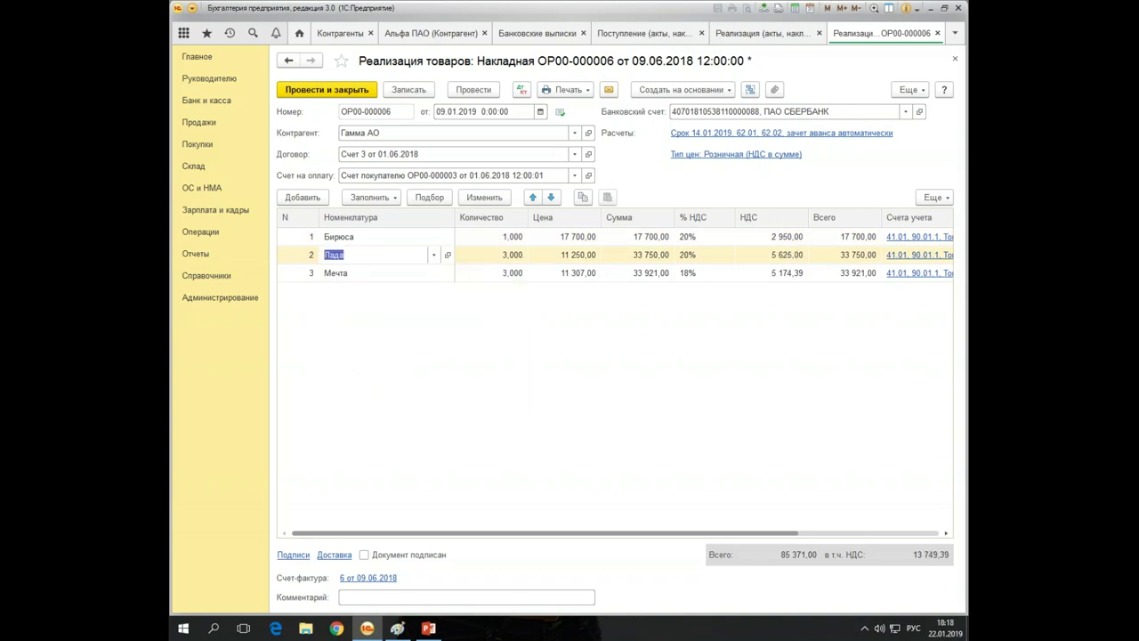
click(375, 276)
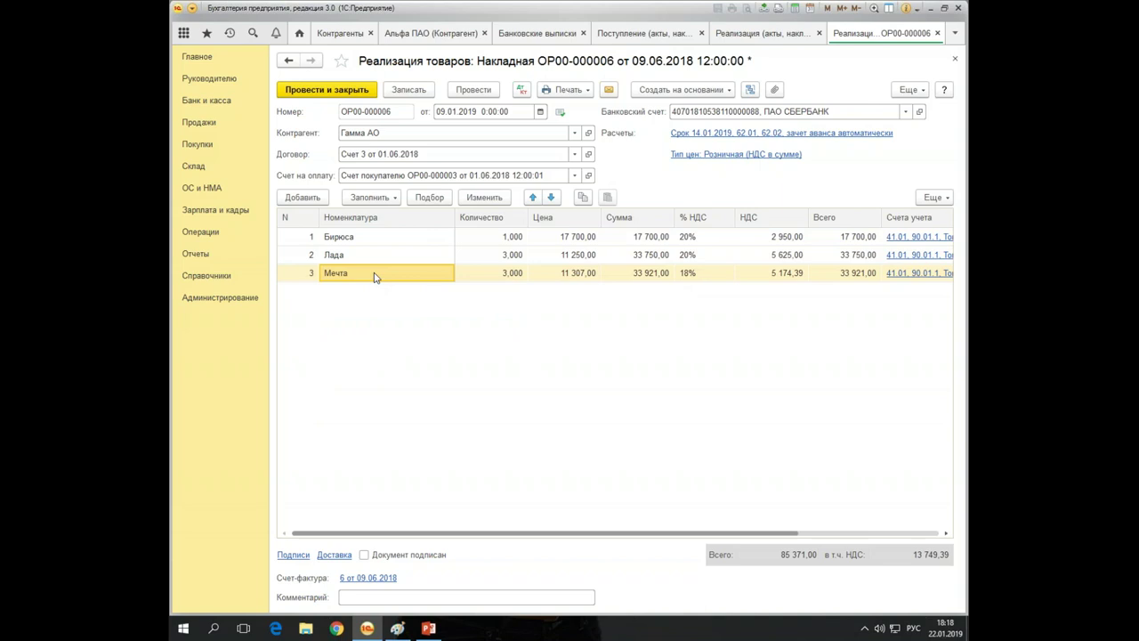
click(375, 277)
text(ме)
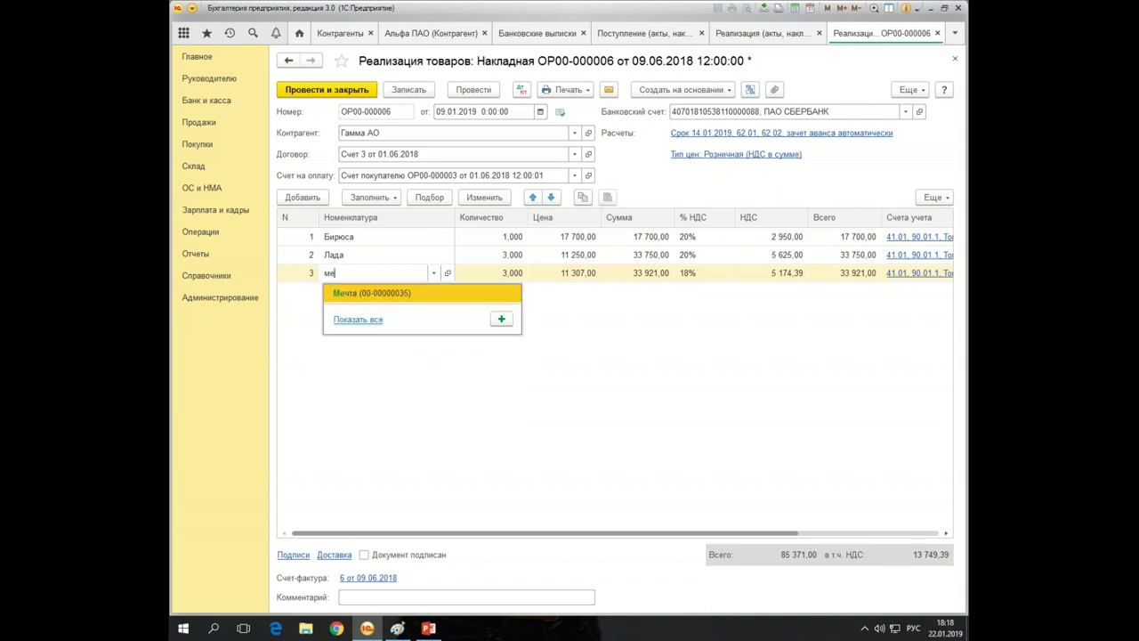
click(384, 293)
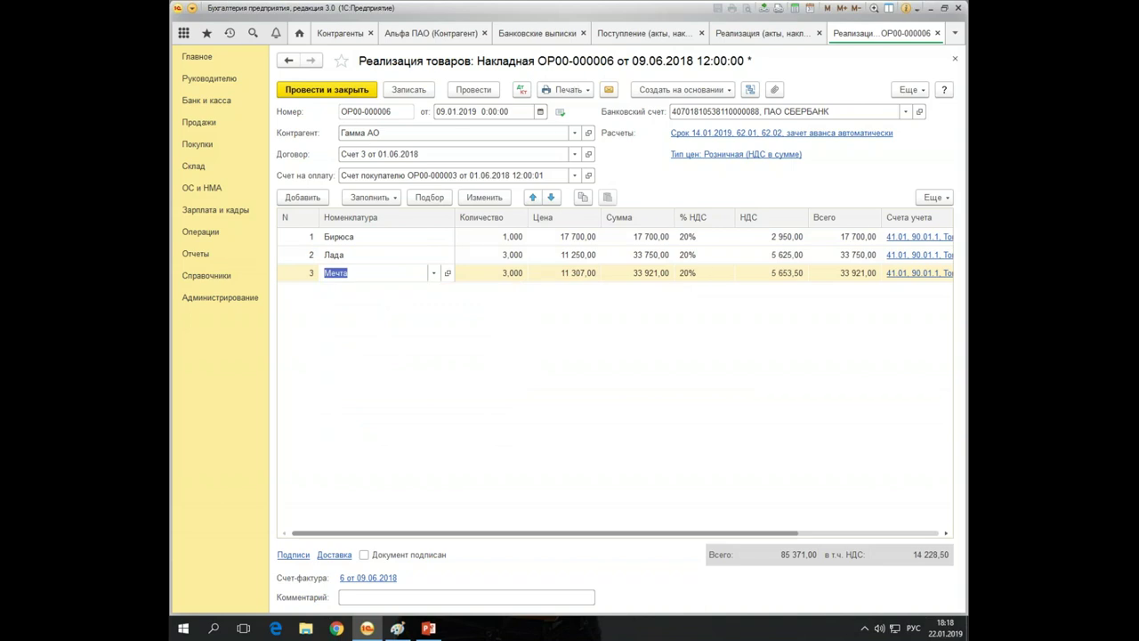
click(736, 312)
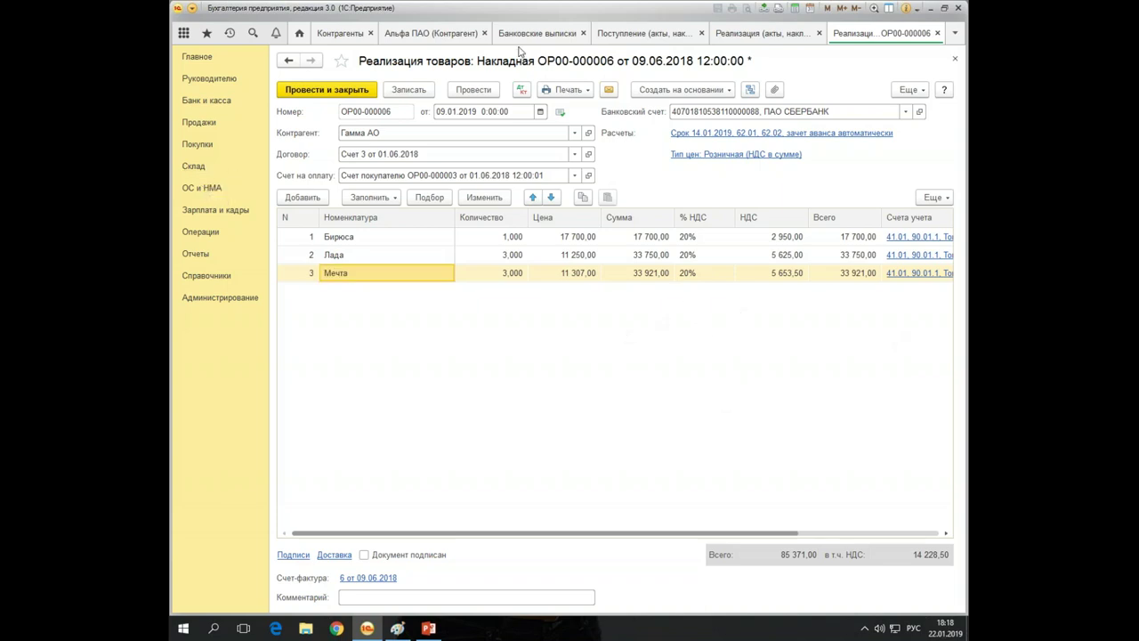
Post the goods invoice, set its linked счет-фактура date to 09.01.2019, and save and close the счет-фактура
click(473, 90)
click(366, 579)
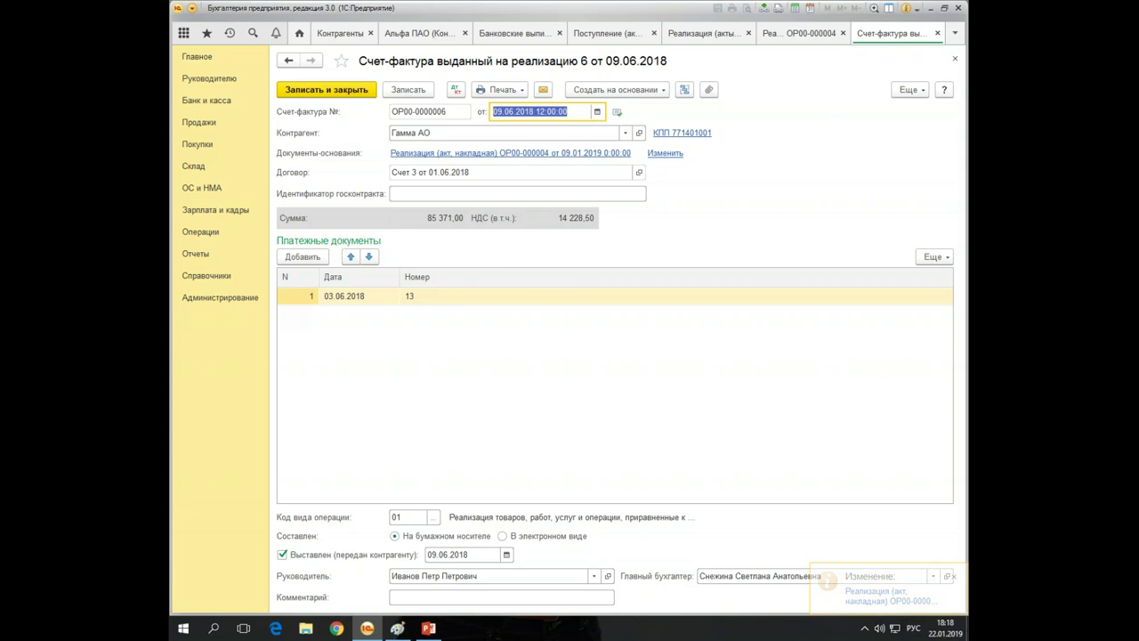
text(09.01.2019)
key(Tab)
click(313, 90)
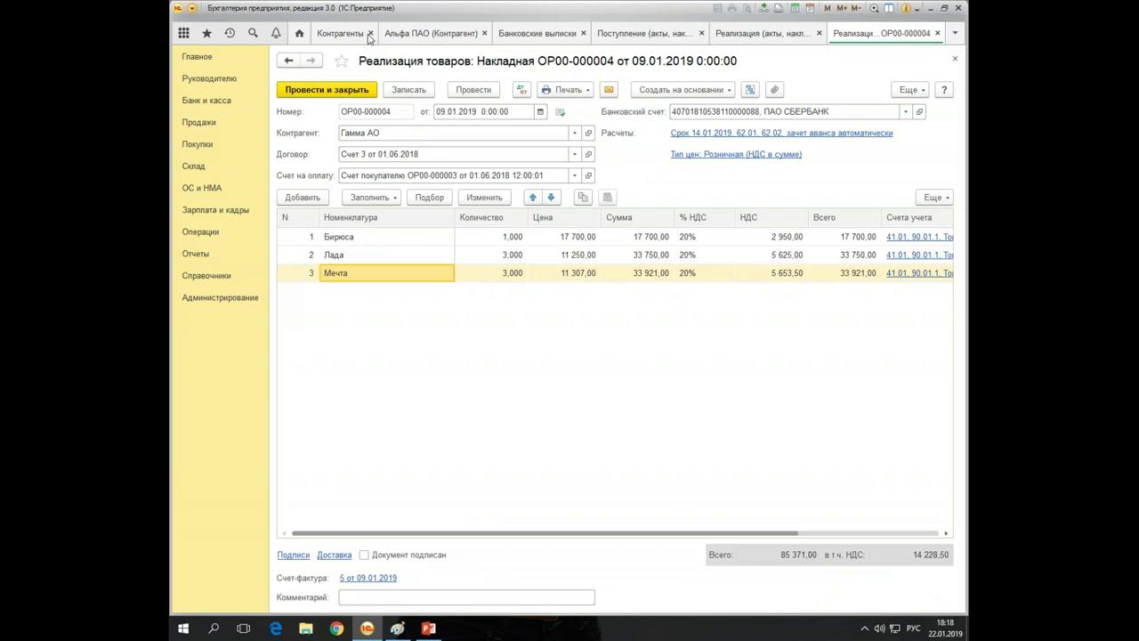
Open the Гамма АО receipt dated 03.06.2018 from the bank statements and try to create a Счет-фактура выданный based on it
click(516, 34)
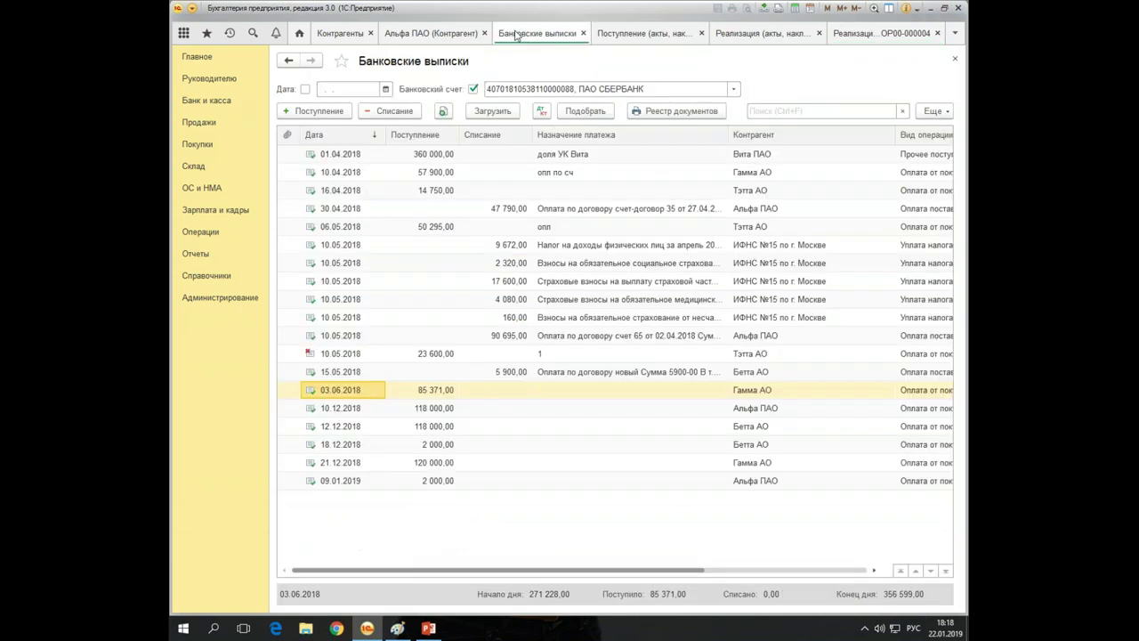
click(425, 396)
double_click(425, 396)
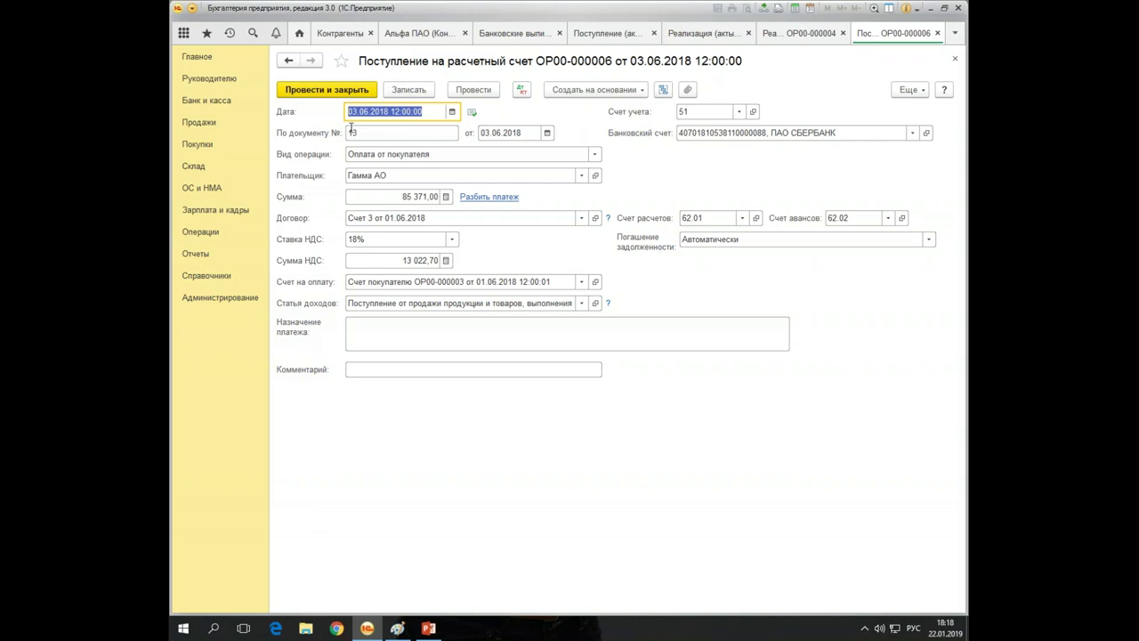
click(594, 90)
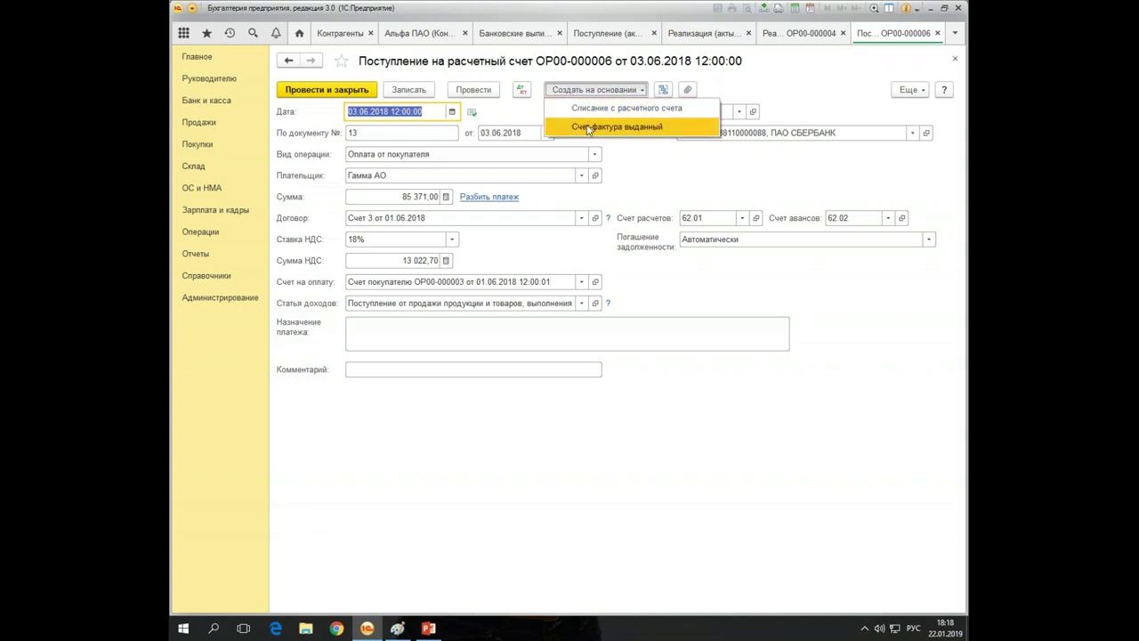
click(587, 128)
click(583, 361)
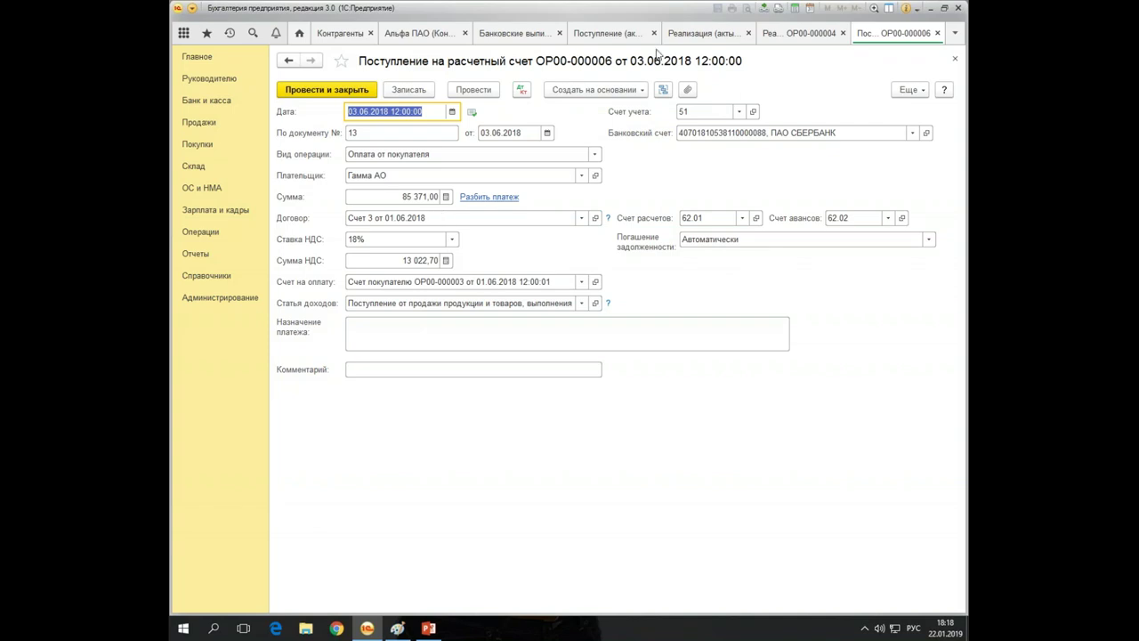
Open the счет-фактура linked to the Гамма АО goods invoice of 09.01.2019 and examine its invoice journal and НДС Продажи movements
click(682, 36)
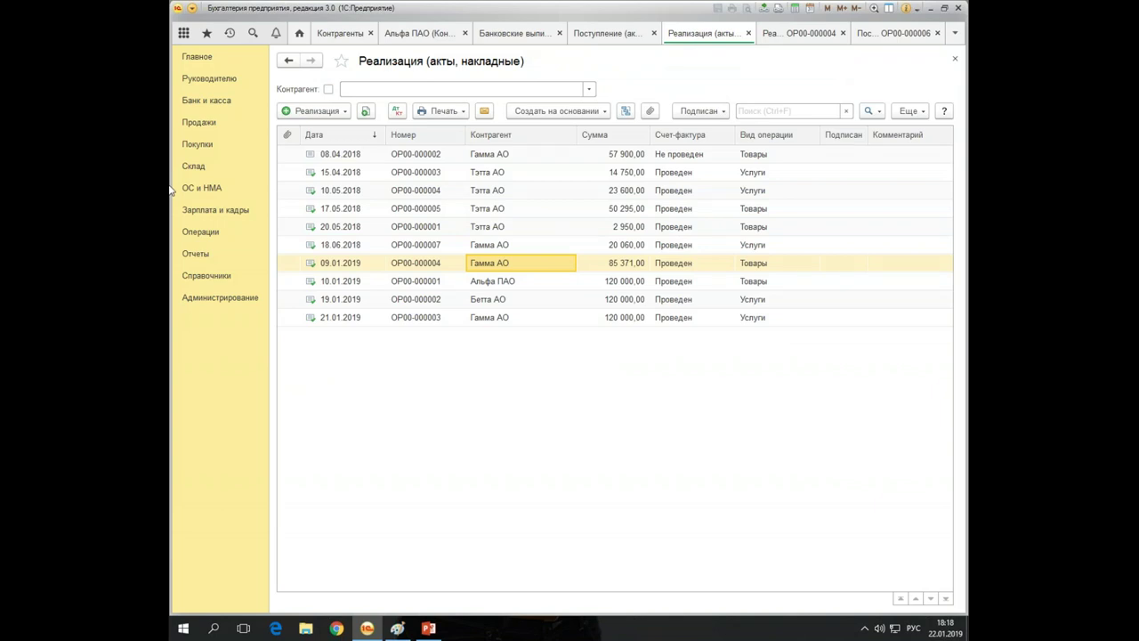
click(782, 37)
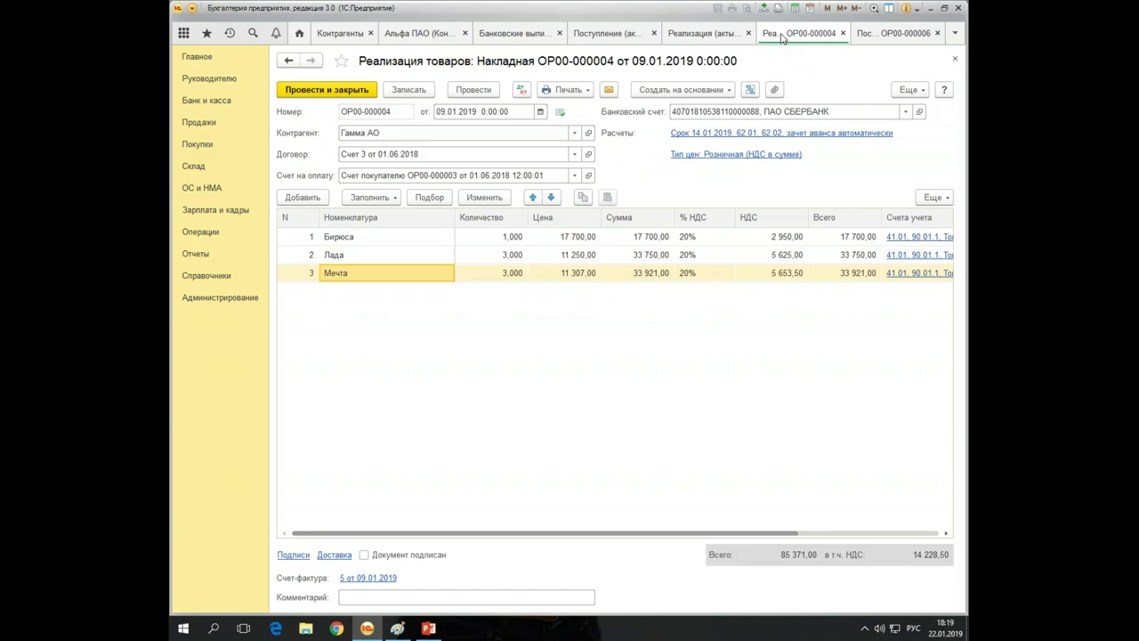
click(373, 577)
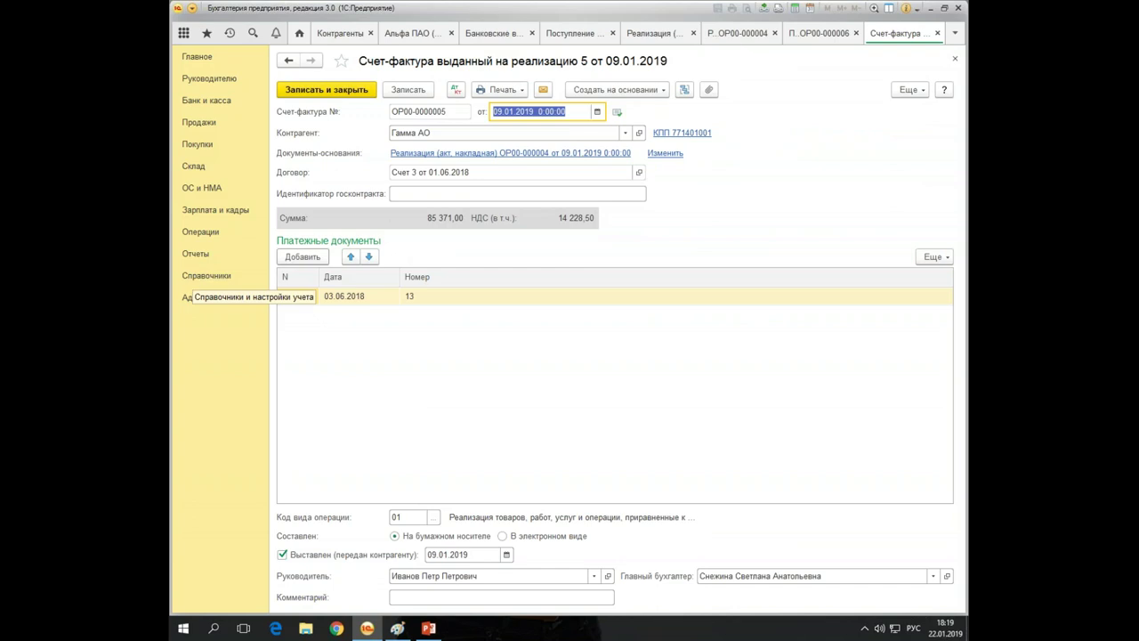
click(455, 90)
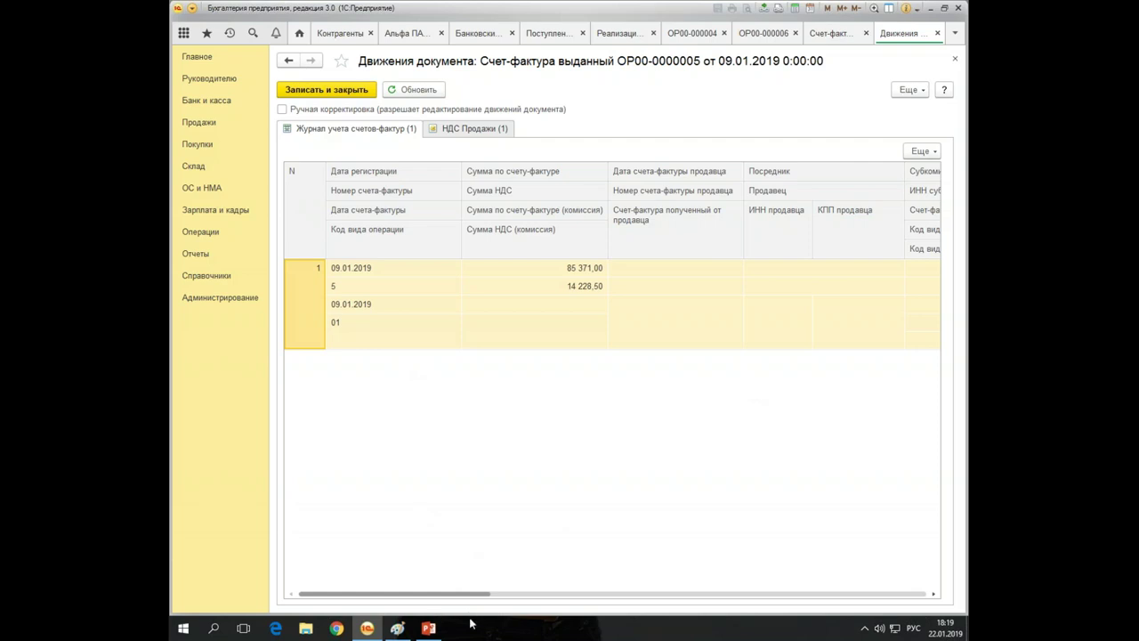
drag(471, 593, 876, 593)
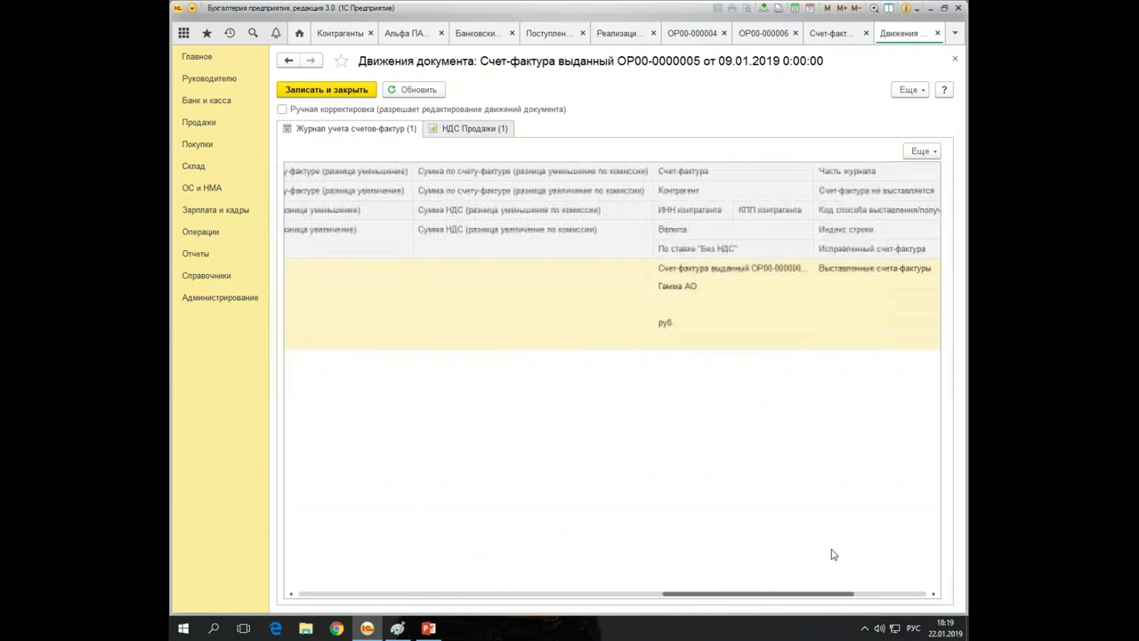
click(447, 129)
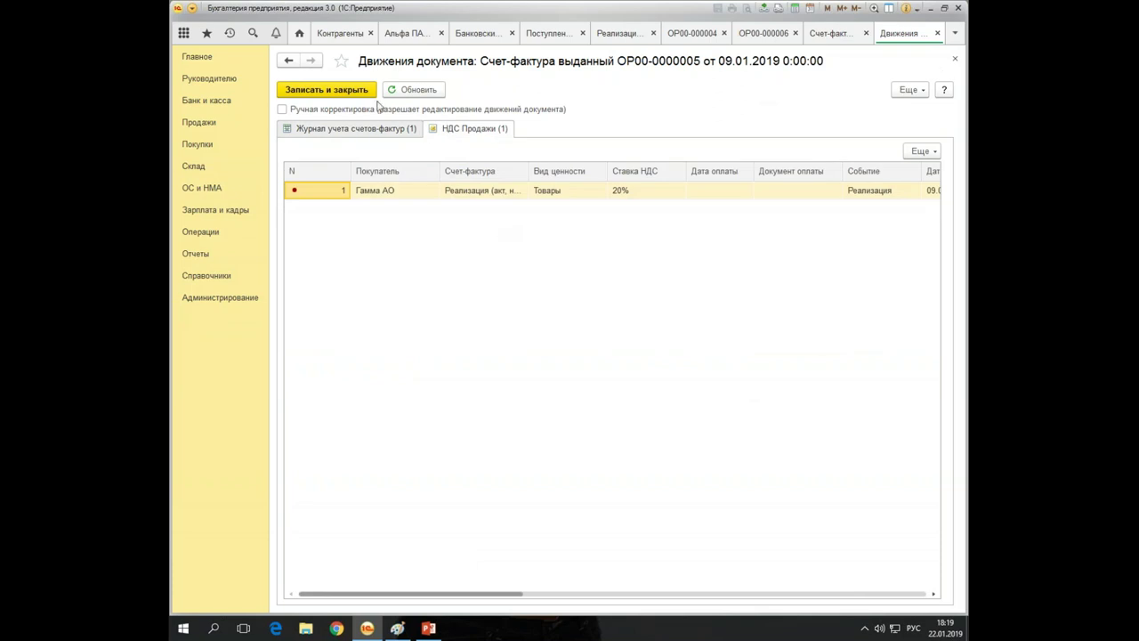
Save and close the movements and the счет-фактура, and post and close the Гамма АО goods invoice
click(300, 90)
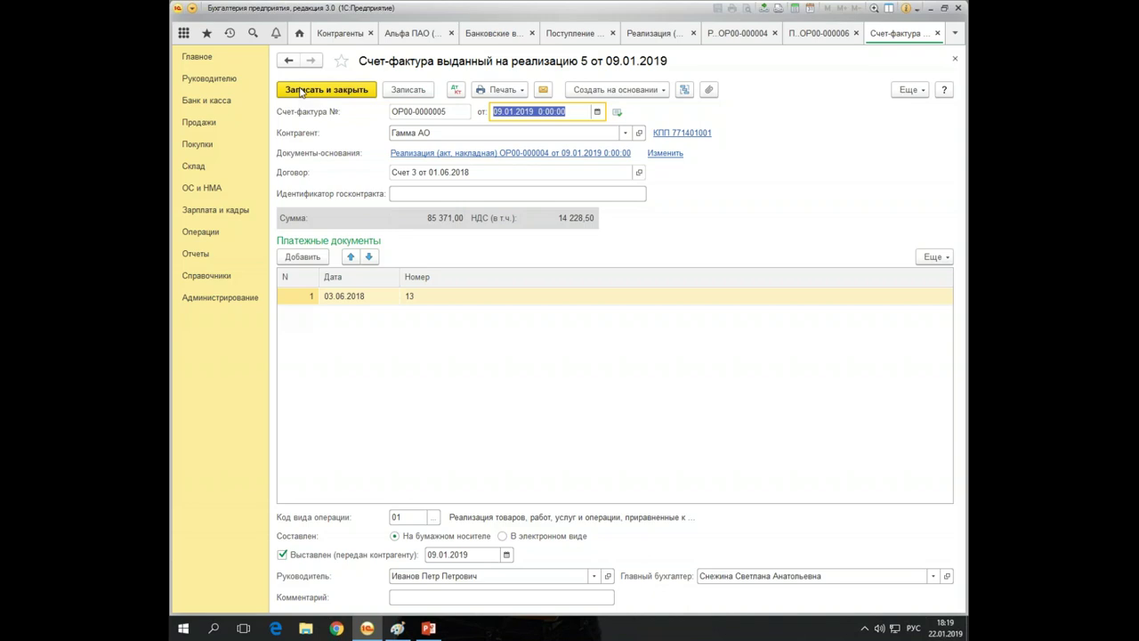
click(300, 91)
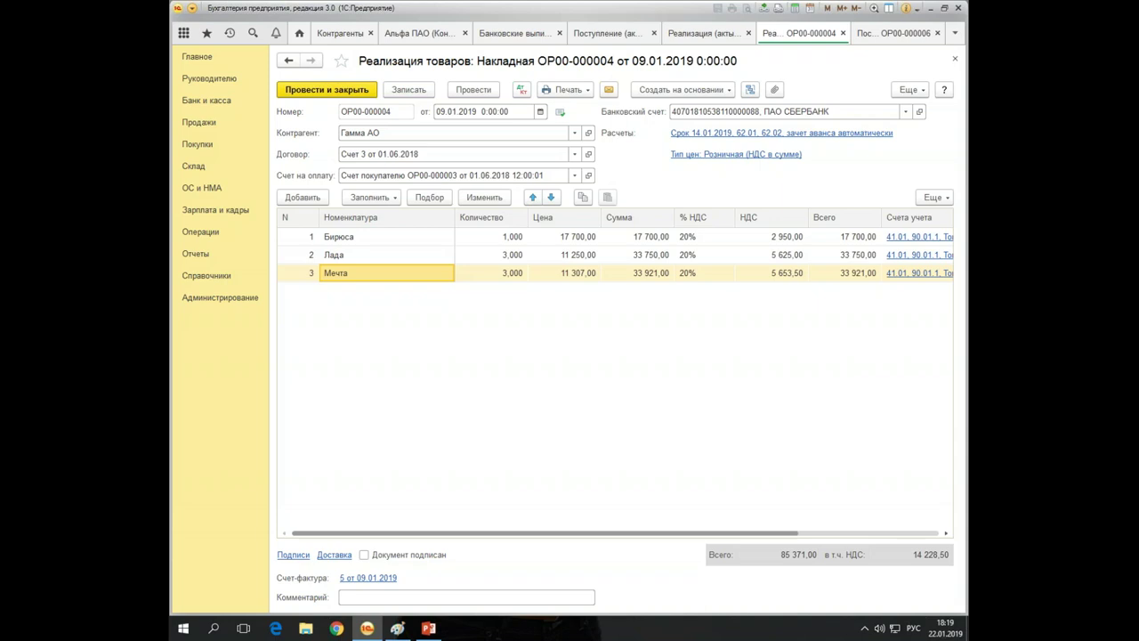
key(ctrl+Return)
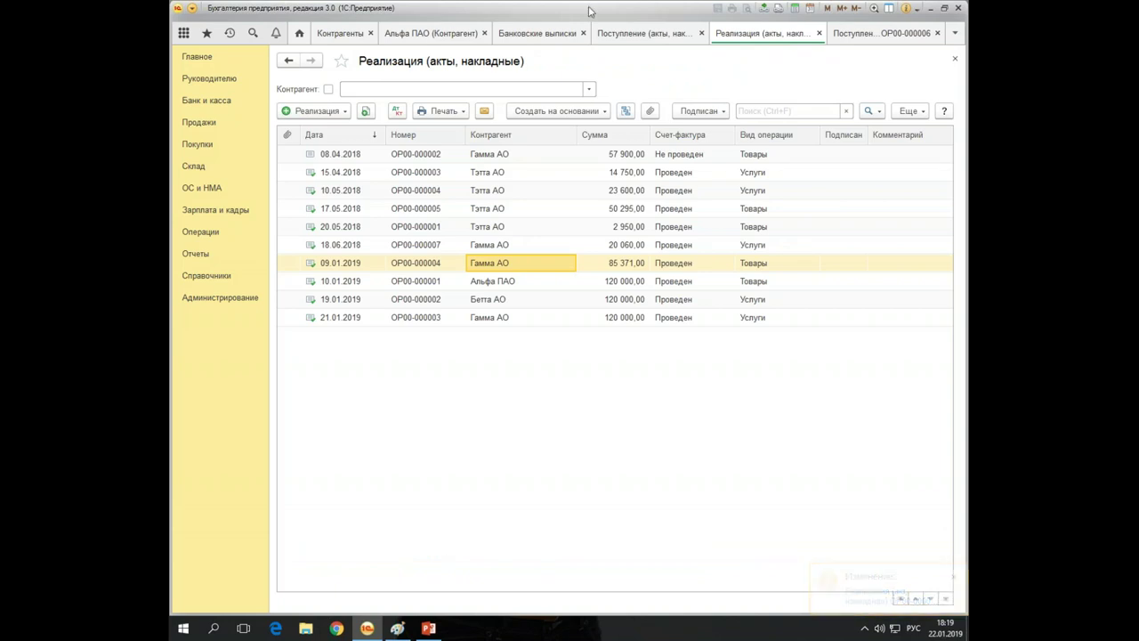
Open the Альфа ПАО bank receipt dated 10.12.2018 and view the advance счет-фактура found among its related documents
click(540, 33)
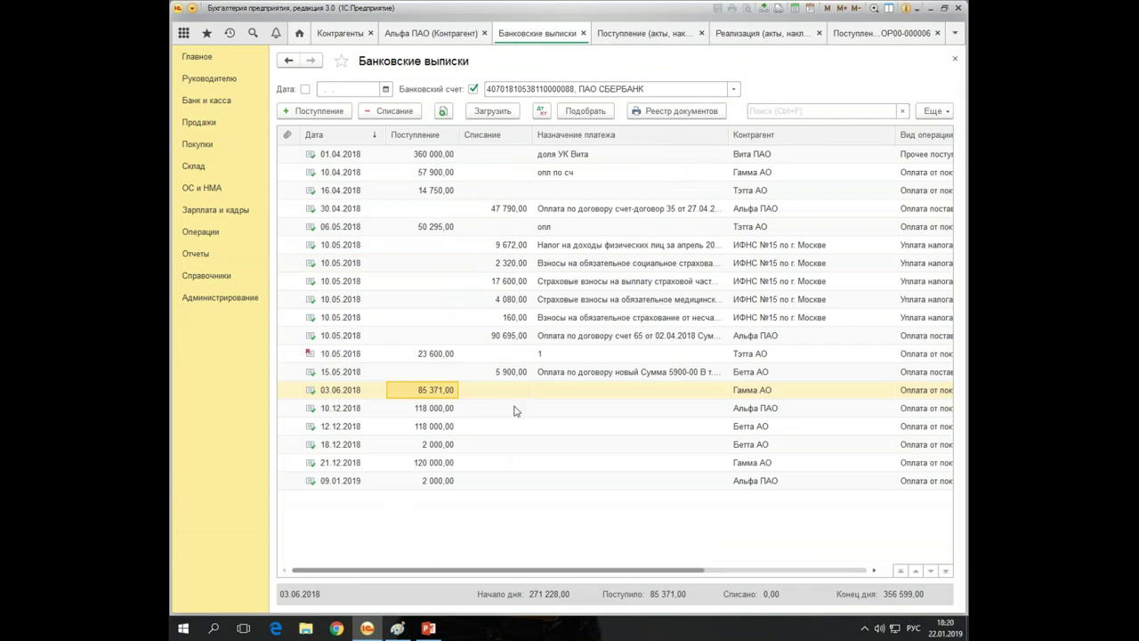
click(353, 409)
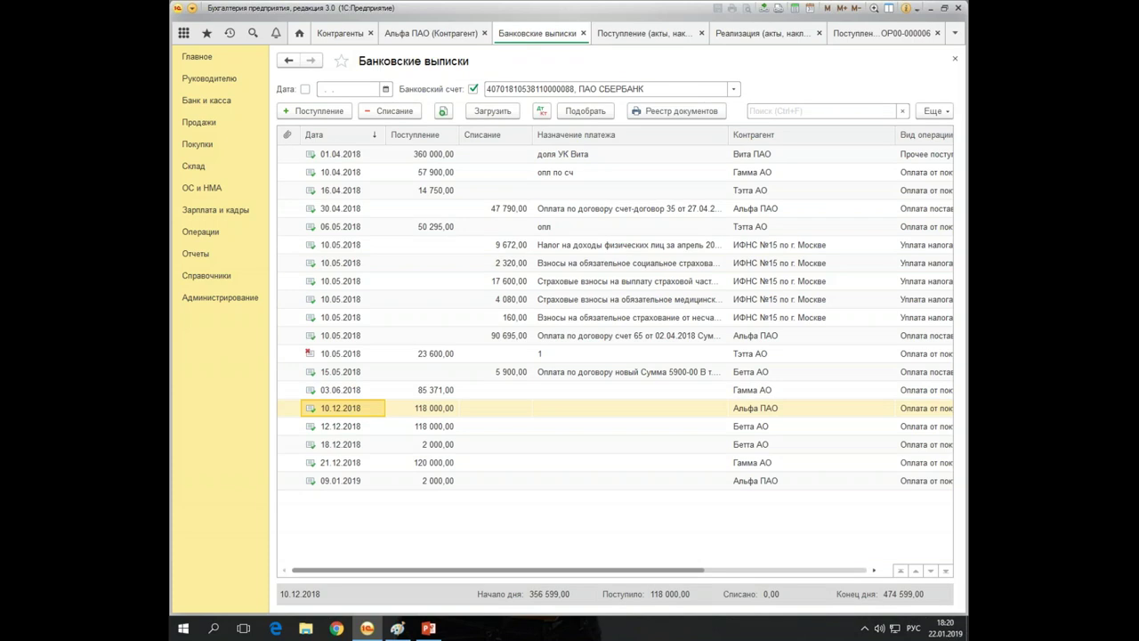
click(445, 414)
double_click(445, 415)
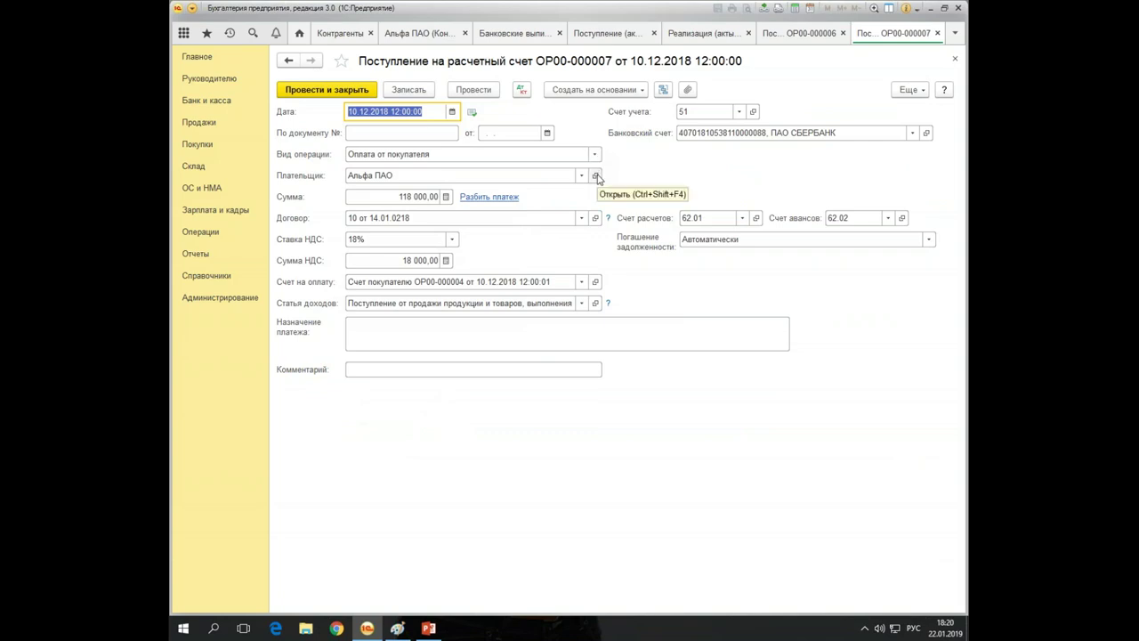
click(662, 89)
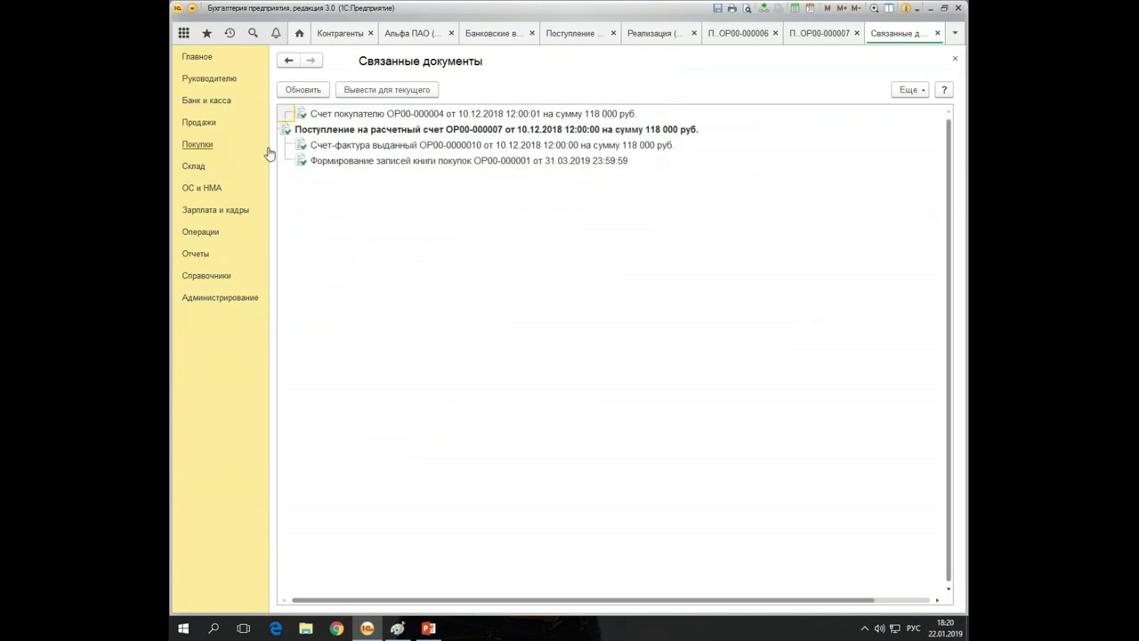
click(356, 144)
double_click(357, 145)
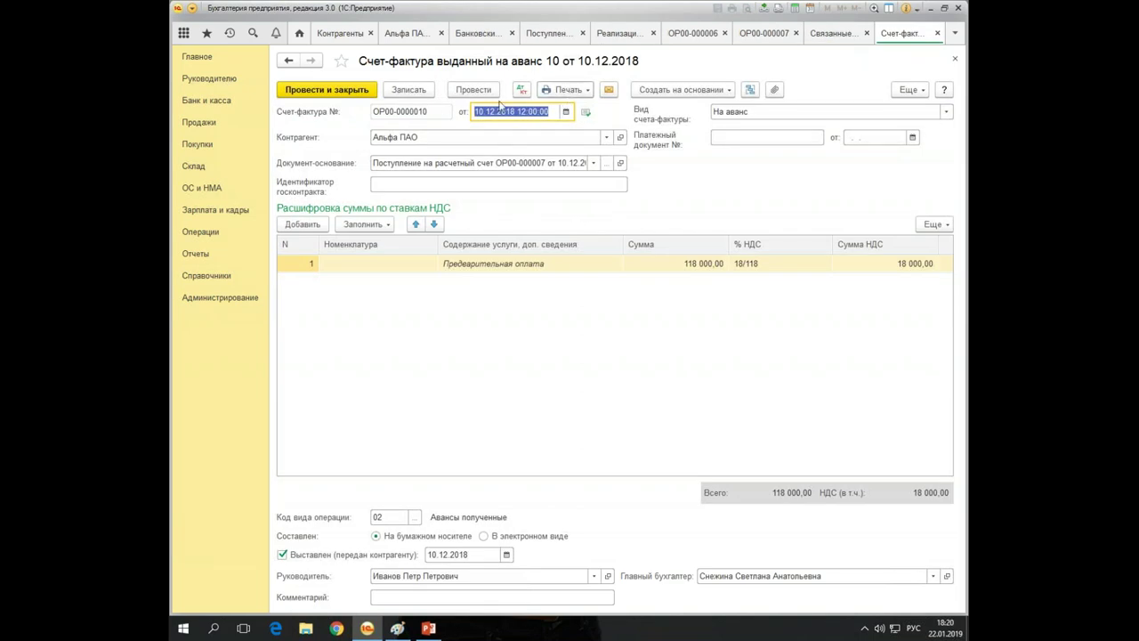
Examine the advance счет-фактура's НДС Продажи movements and its VAT rate, and close the opened documents back to the bank statements
click(521, 90)
click(622, 127)
click(373, 191)
click(613, 192)
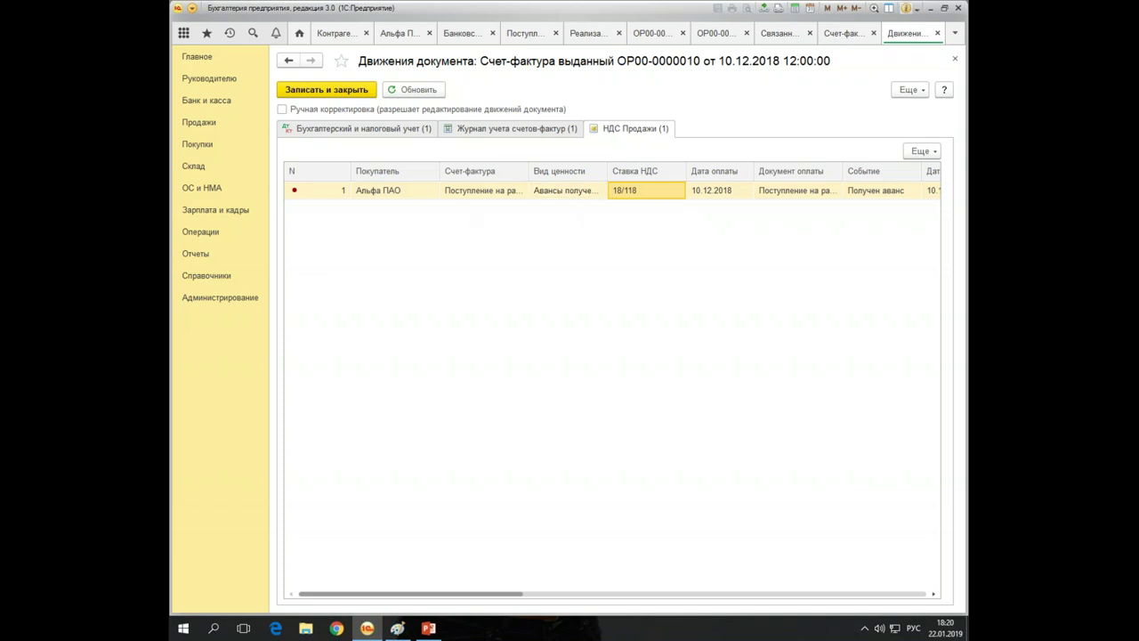
click(955, 61)
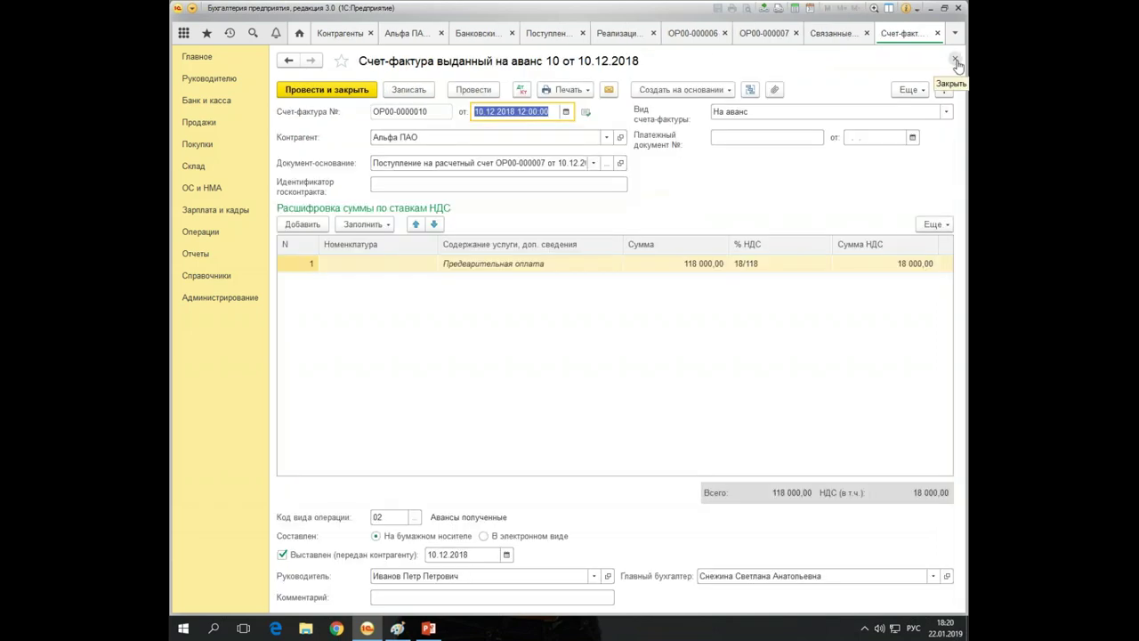
click(956, 60)
click(955, 60)
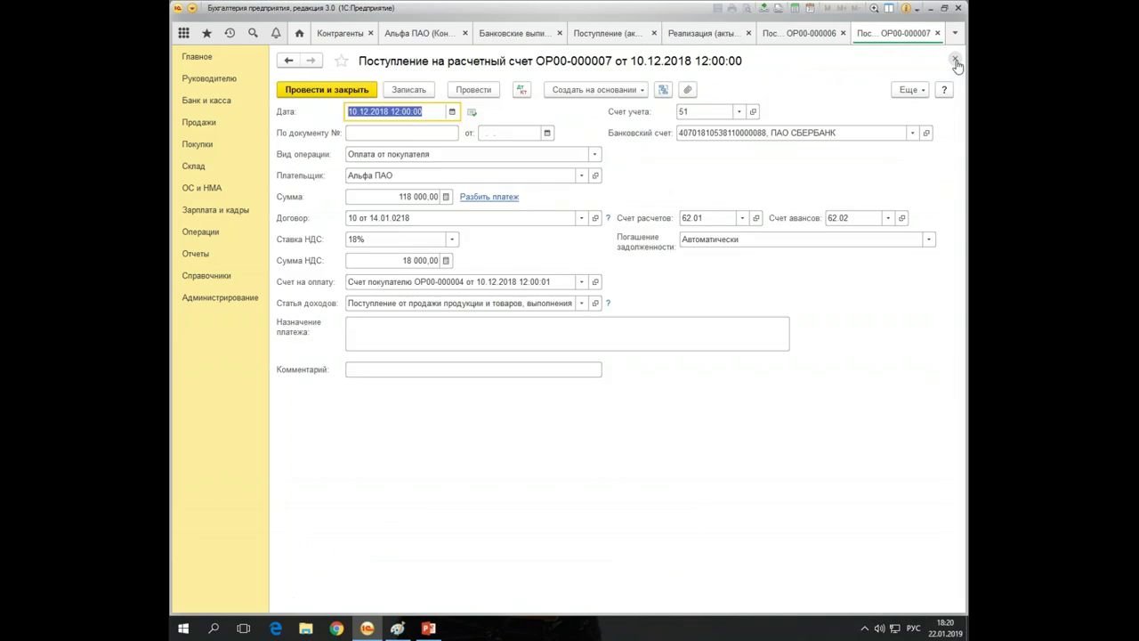
click(955, 60)
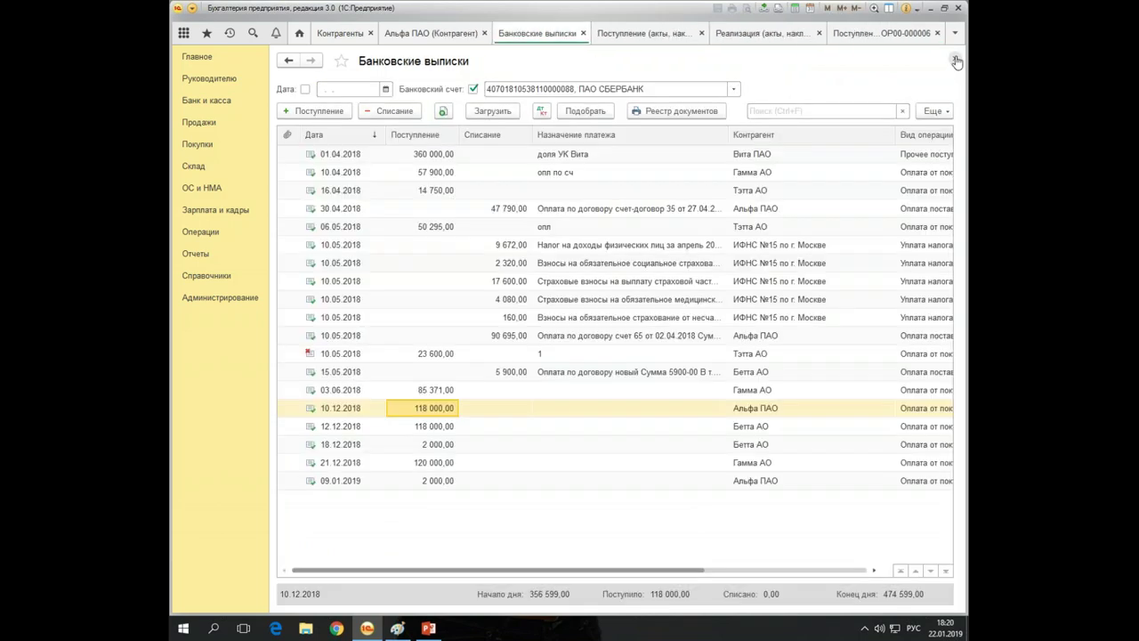
Open the Бетта АО bank receipt dated 12.12.2018 and view the advance счет-фактура found among its related documents
click(370, 427)
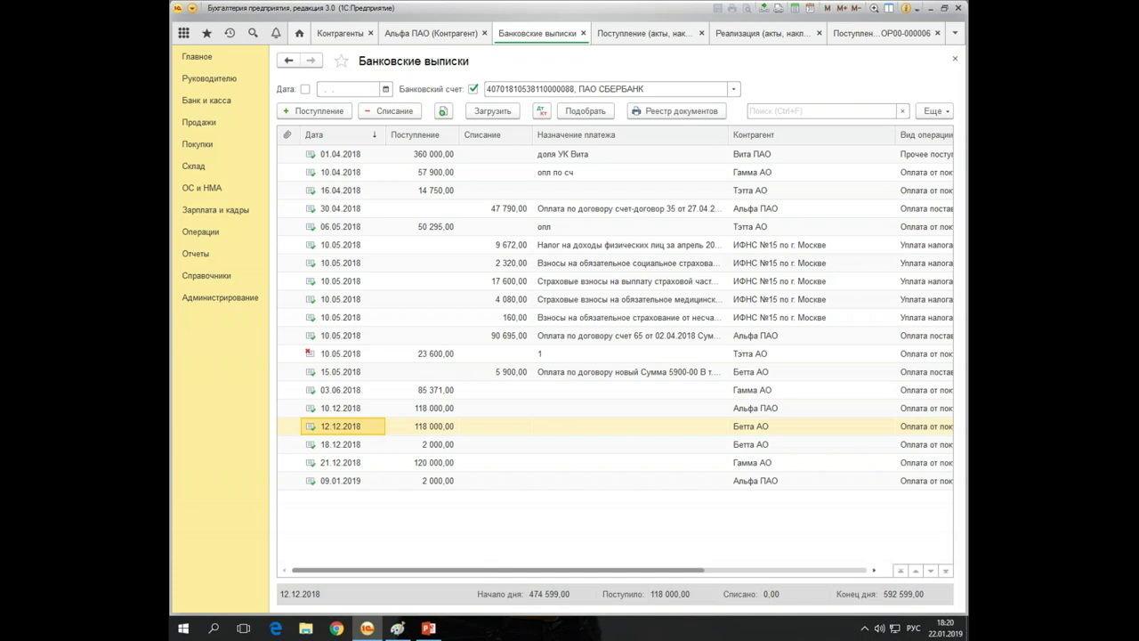
click(430, 426)
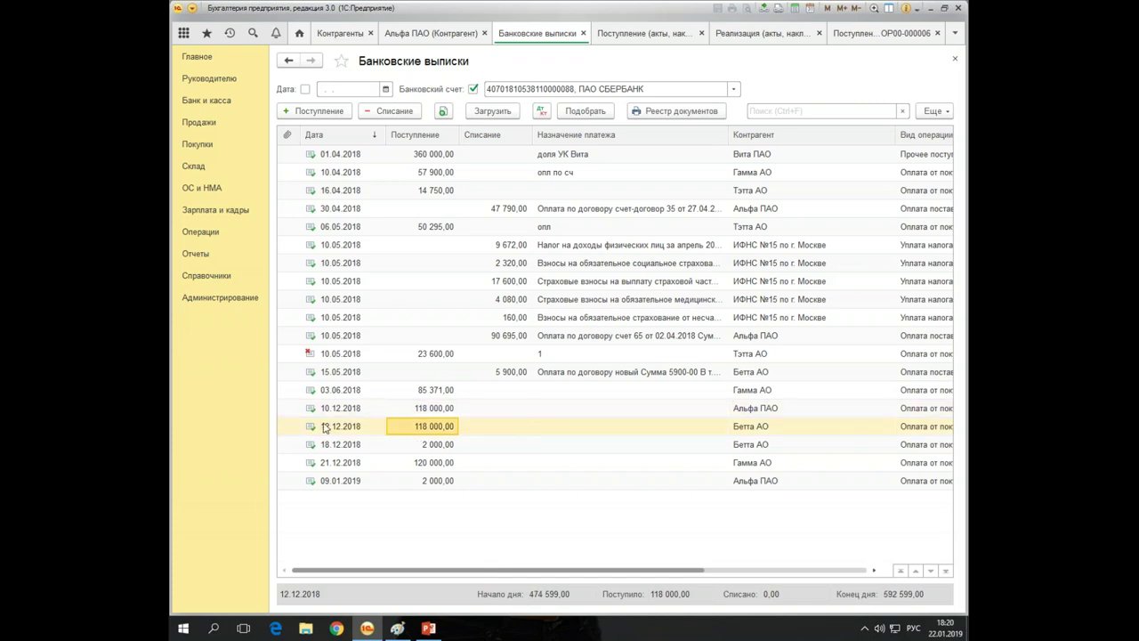
double_click(358, 433)
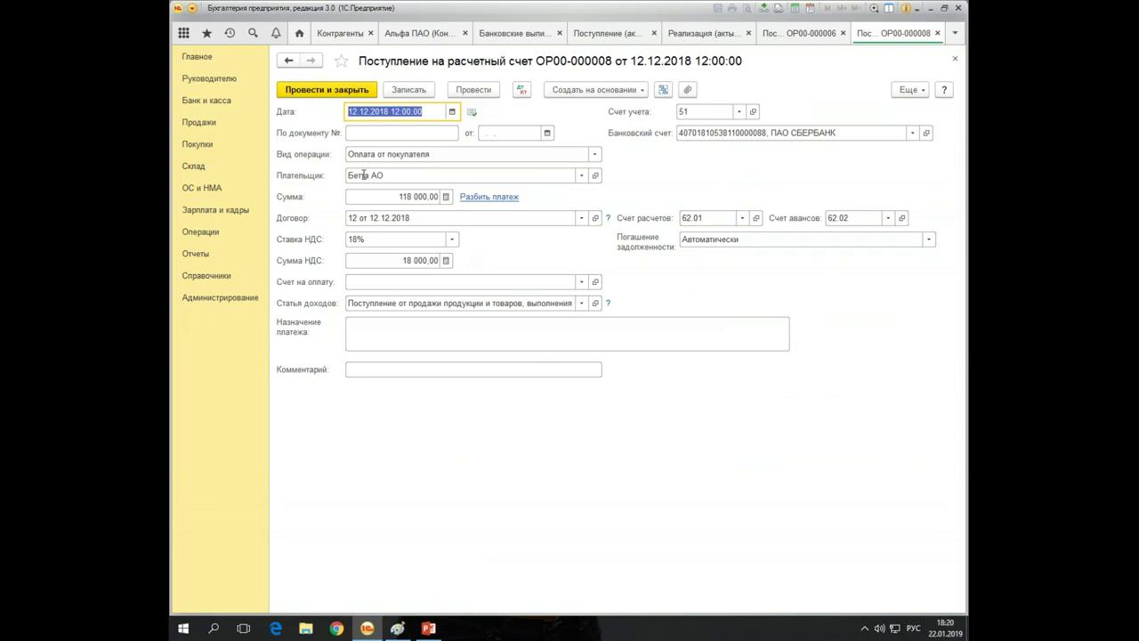
click(662, 89)
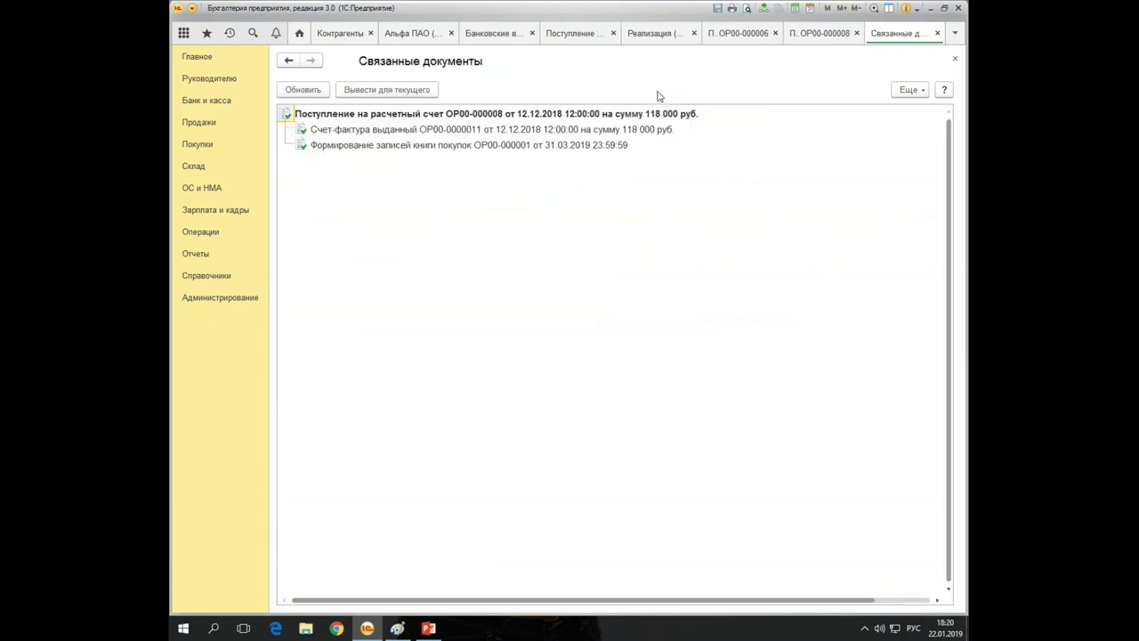
click(419, 129)
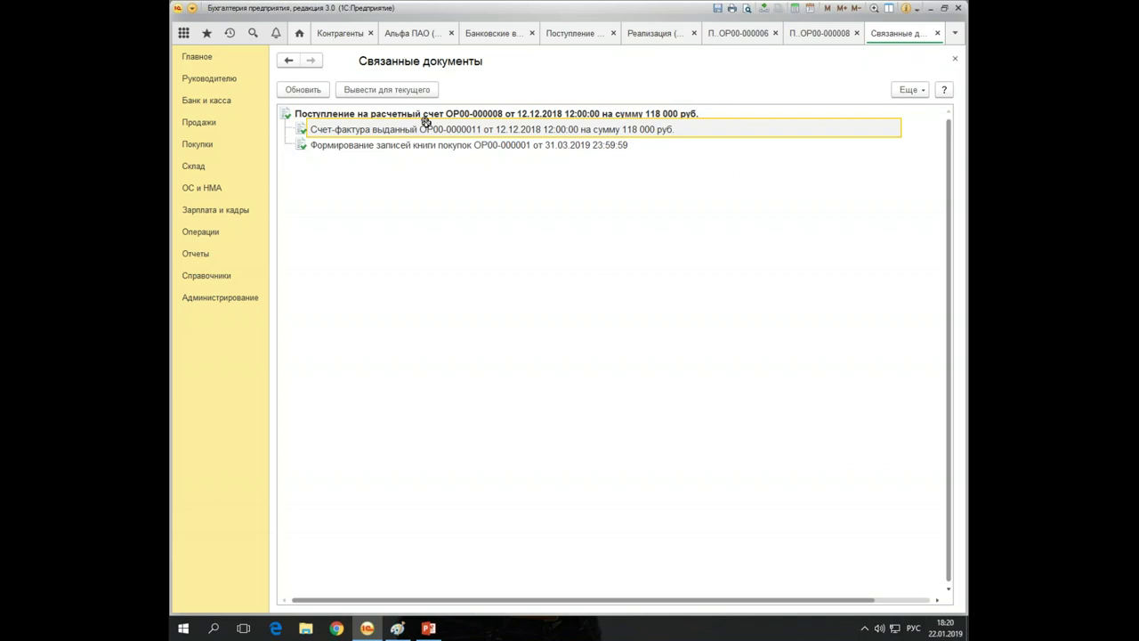
double_click(573, 129)
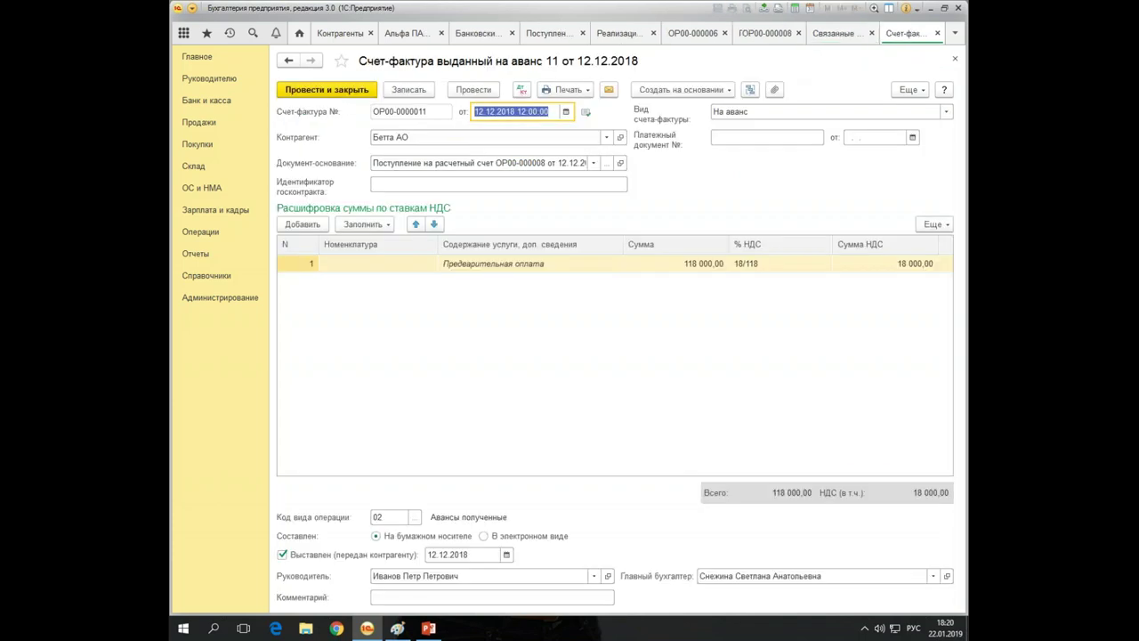
Examine the НДС Продажи movements of the Бетта АО advance счет-фактура, and close the opened documents back to the bank statements
click(521, 89)
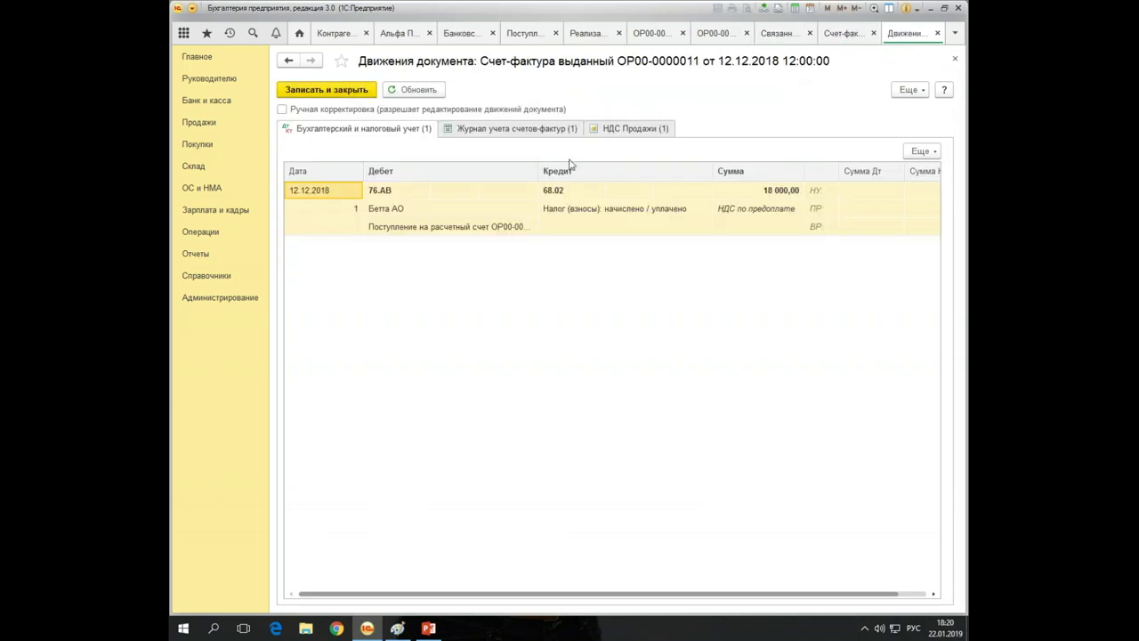
click(623, 129)
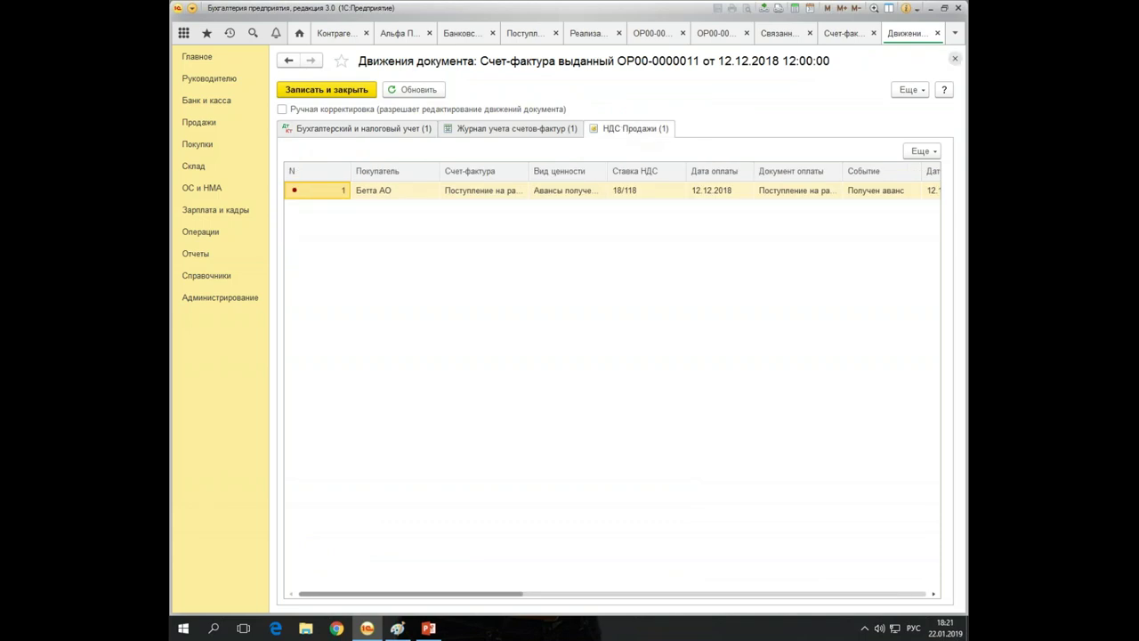
click(953, 58)
click(953, 61)
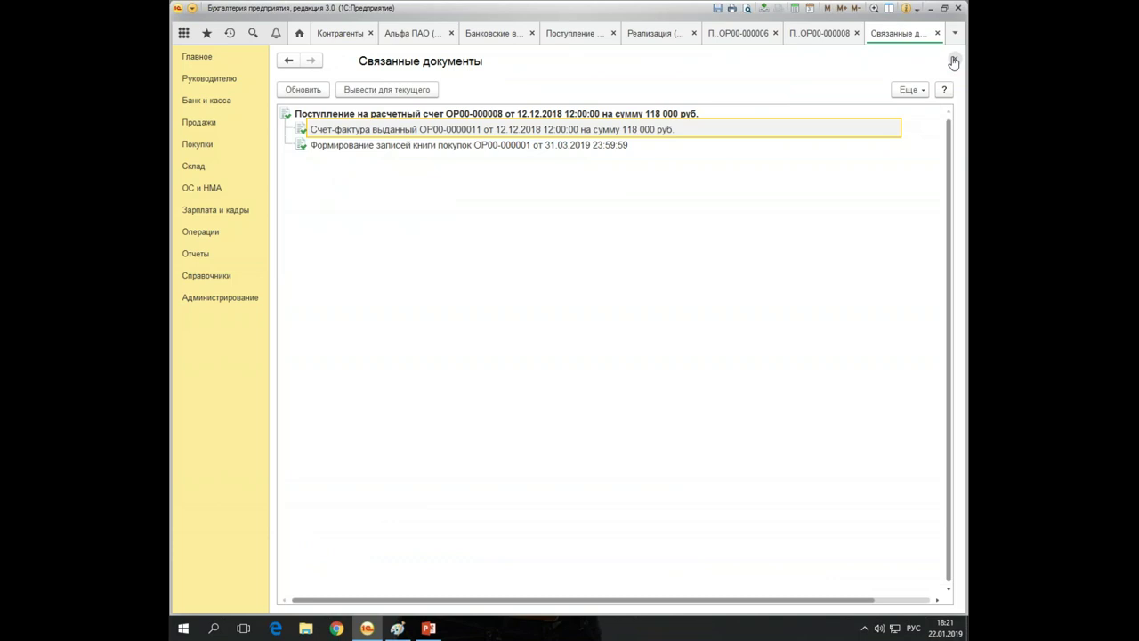
click(954, 60)
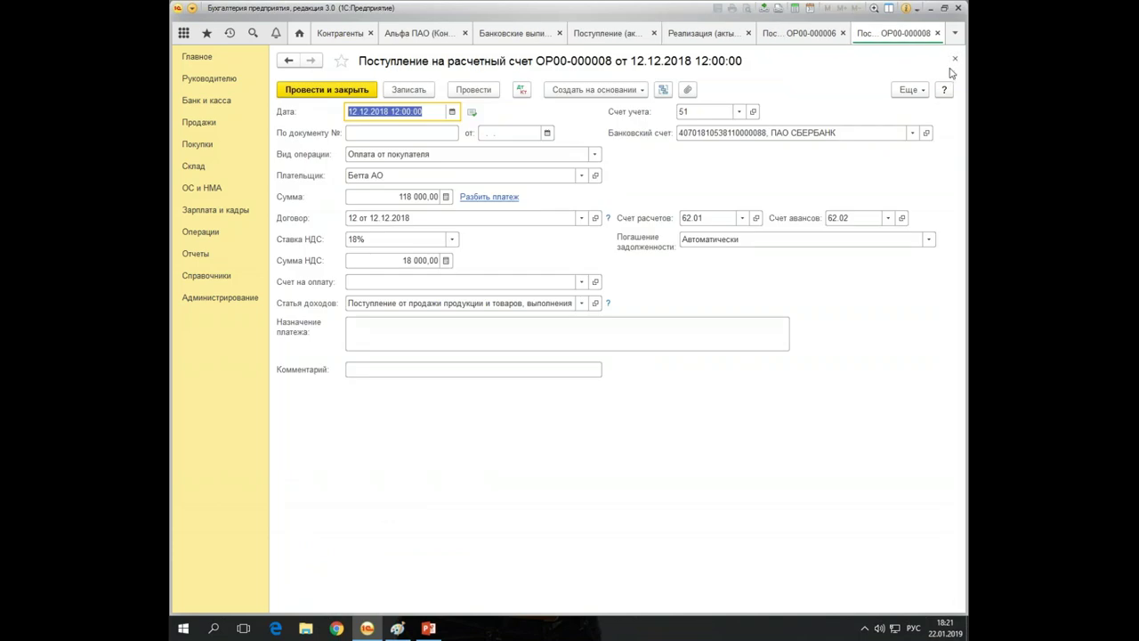
click(955, 60)
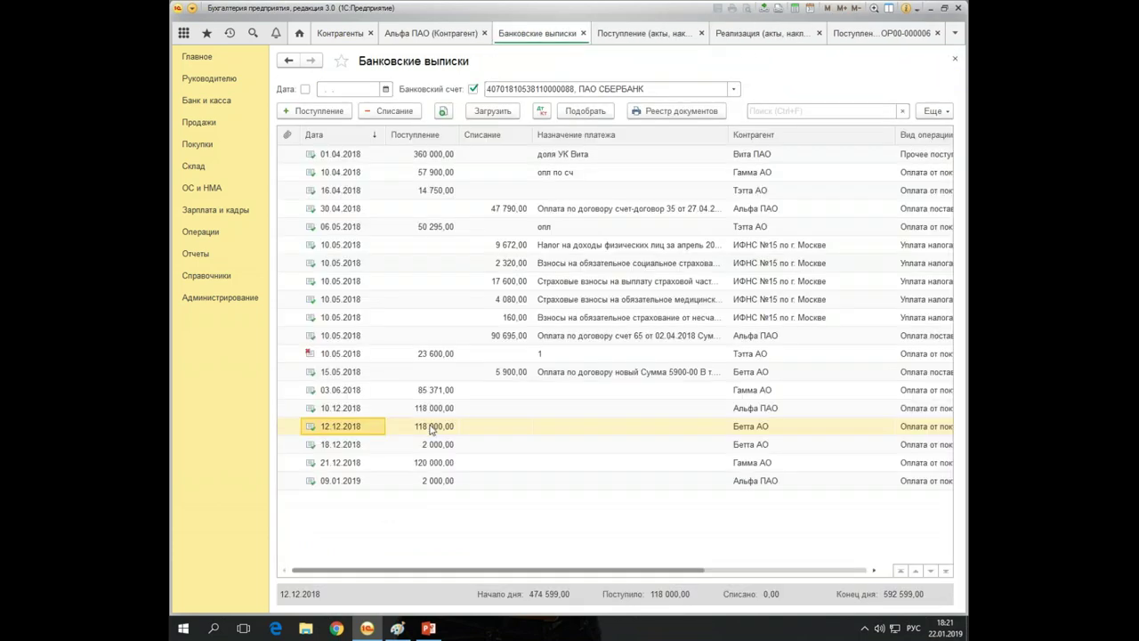
Switch to the PowerPoint presentation, review the slide with the «Доплата 2 %» scheme, and return to the 1C bank statements
click(390, 415)
click(388, 429)
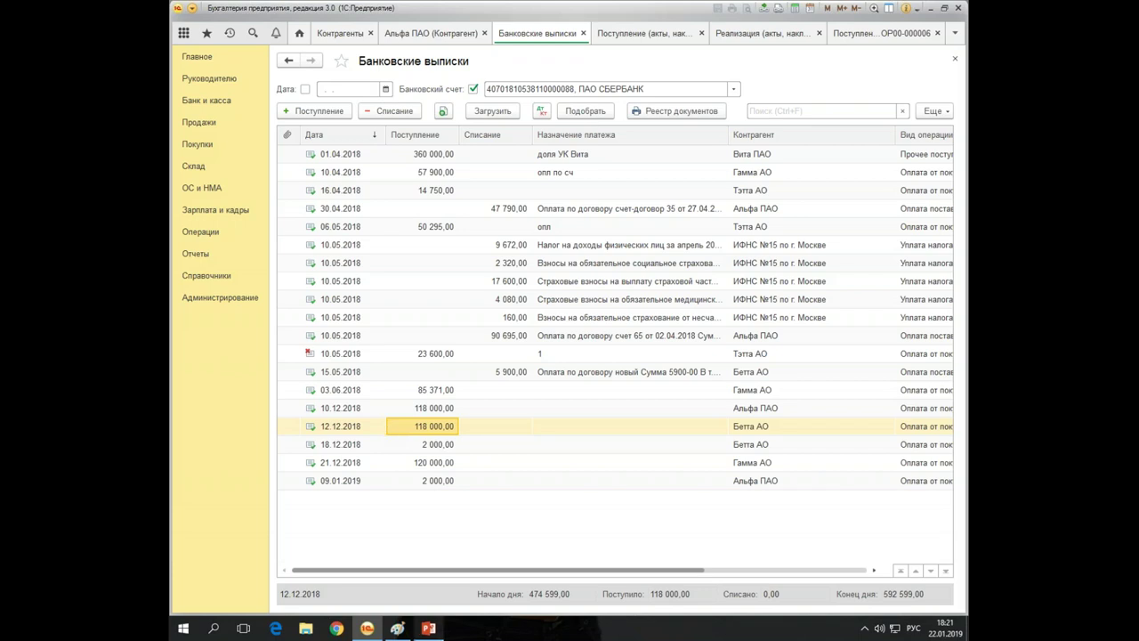
click(429, 628)
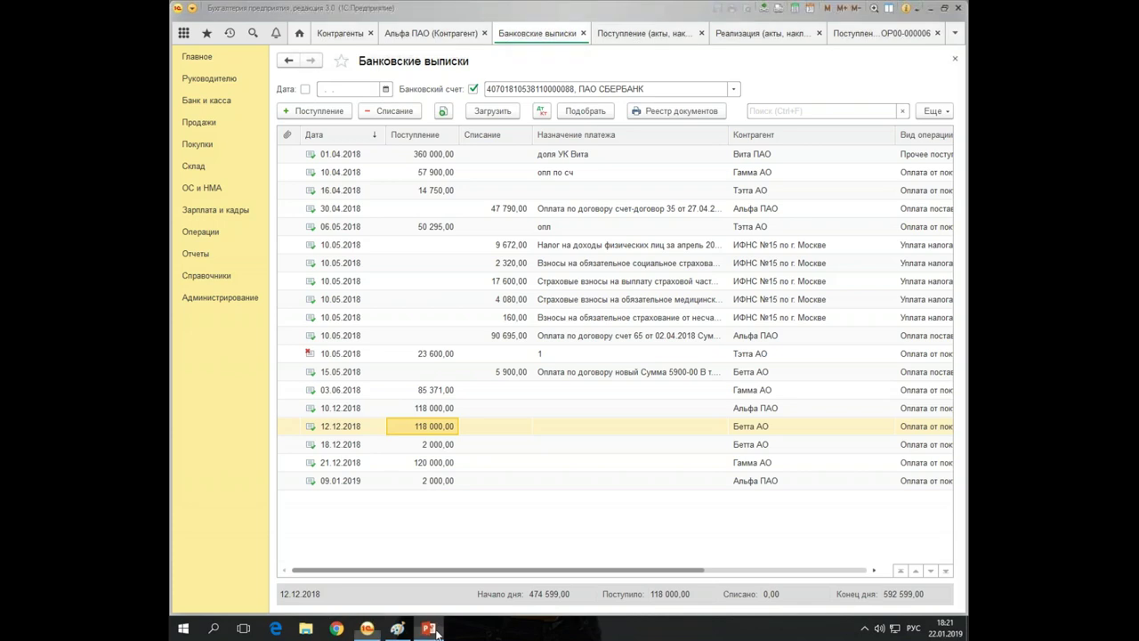
click(250, 563)
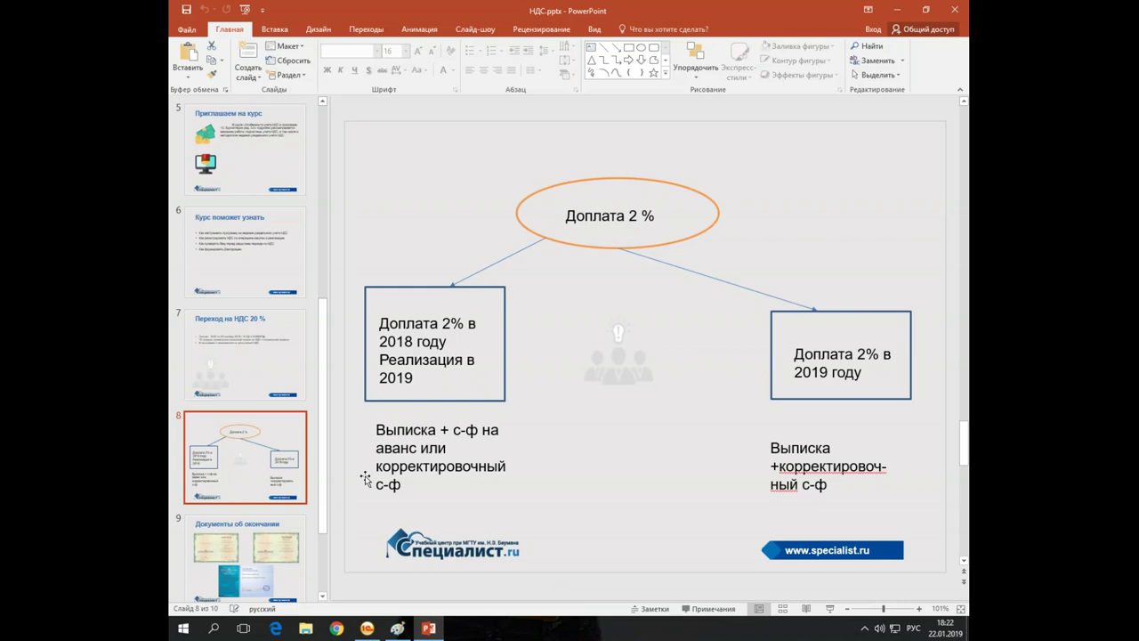
click(895, 10)
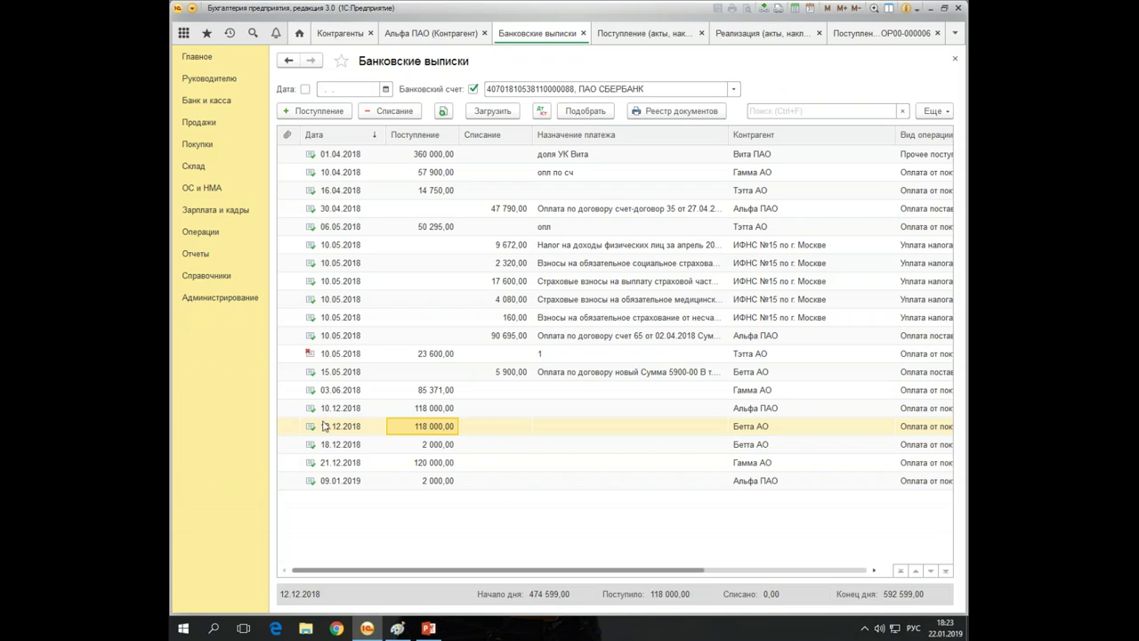
Open the 2 000 Бетта АО bank receipt dated 18.12.2018, check its contract and VAT rate, and close it
click(347, 433)
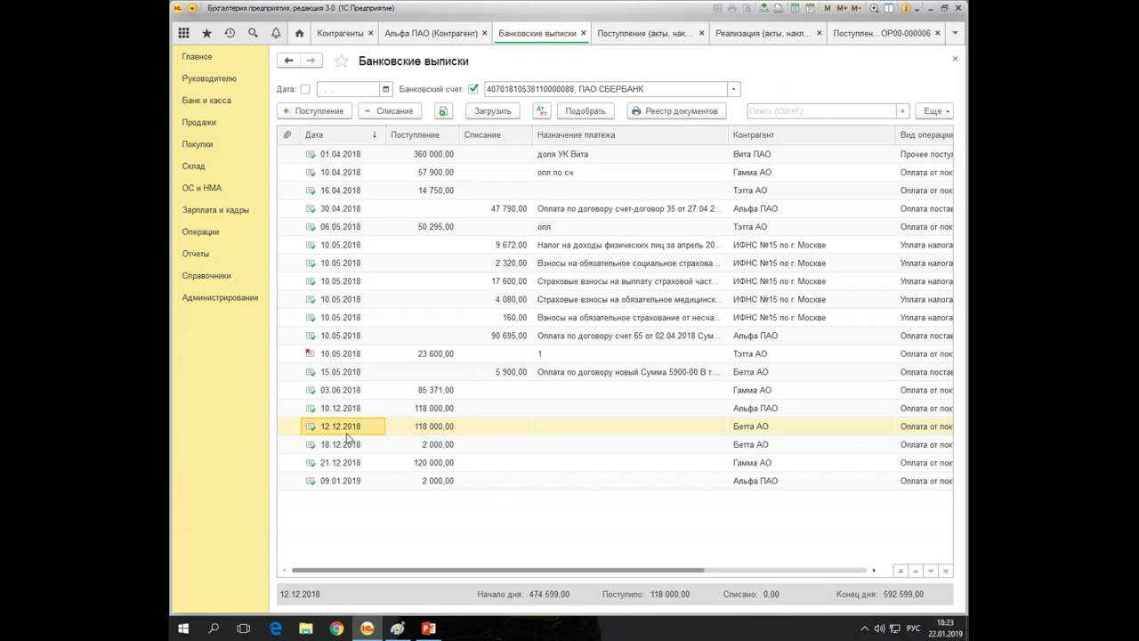
click(443, 448)
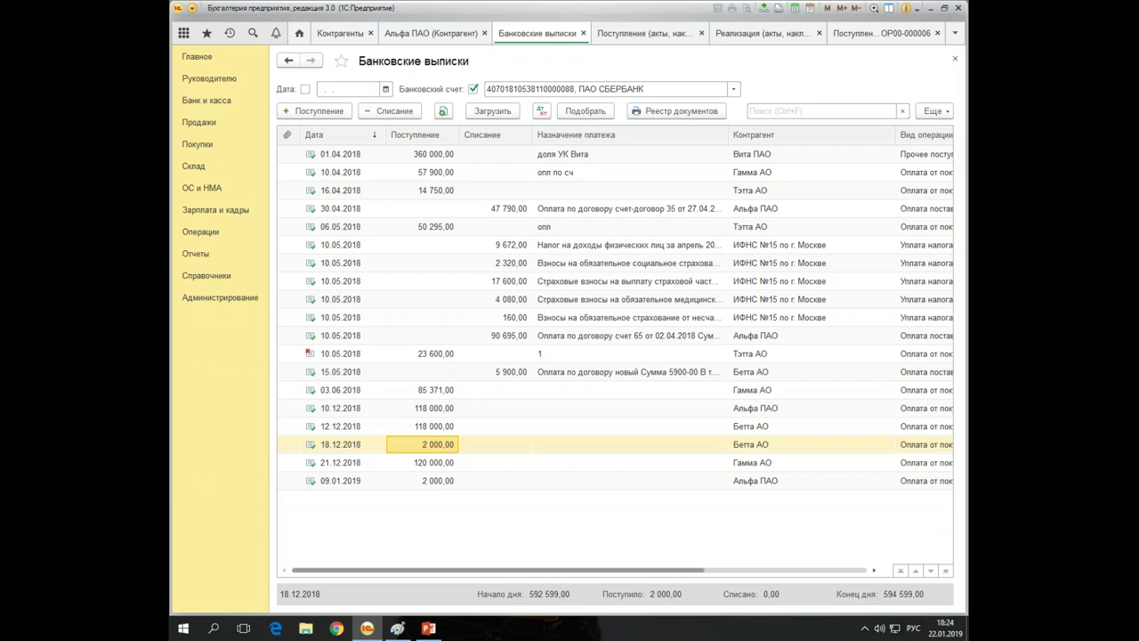
key(Return)
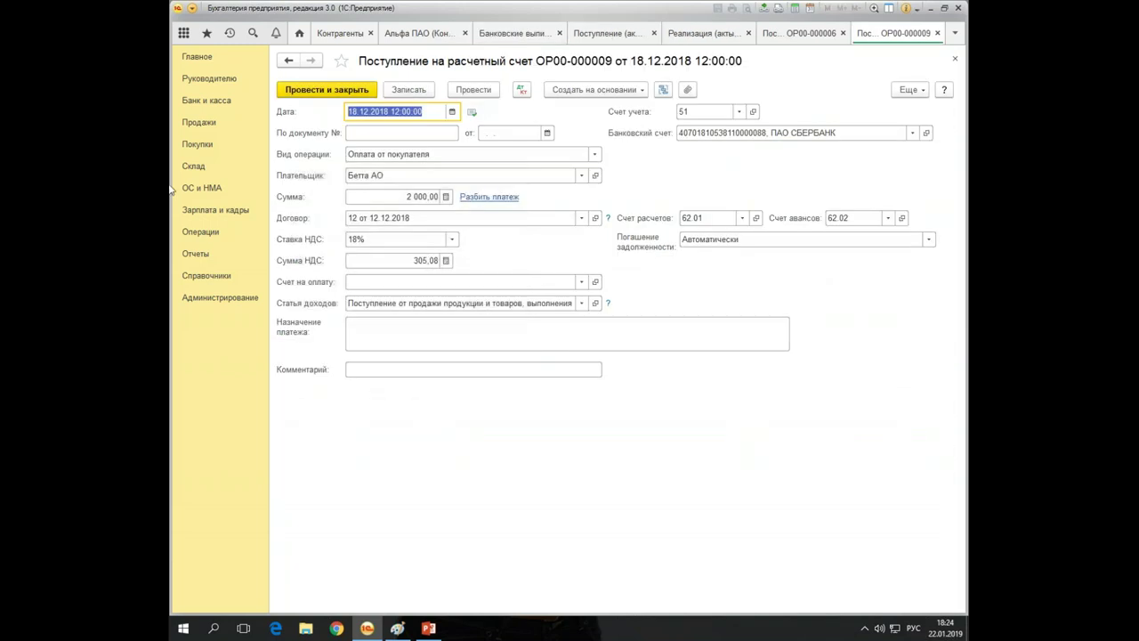
click(955, 59)
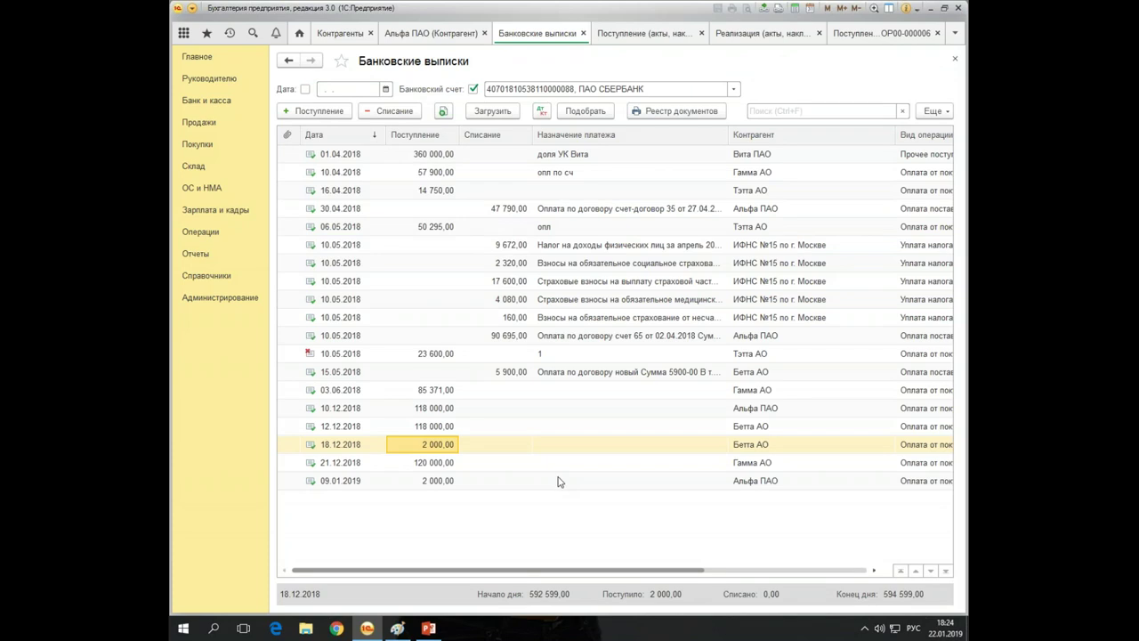
Mark the Бетта АО bank receipt dated 18.12.2018 for deletion
click(339, 444)
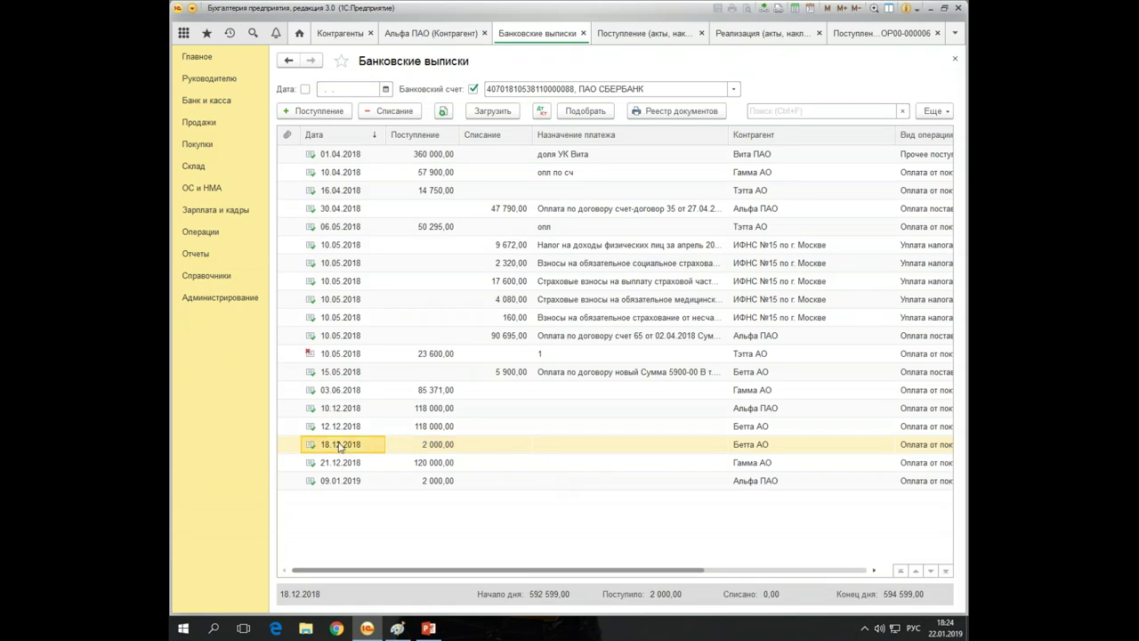
key(Delete)
key(Return)
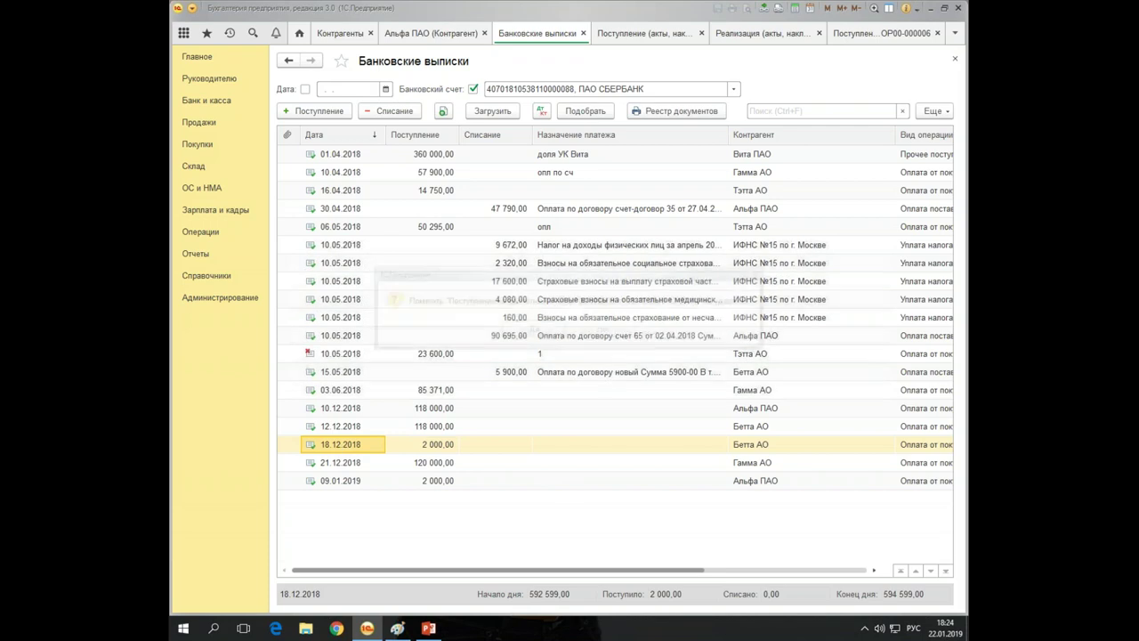
Copy the deletion-marked Бетта АО receipt as a new bank receipt and date it 18.12.2018
right_click(358, 450)
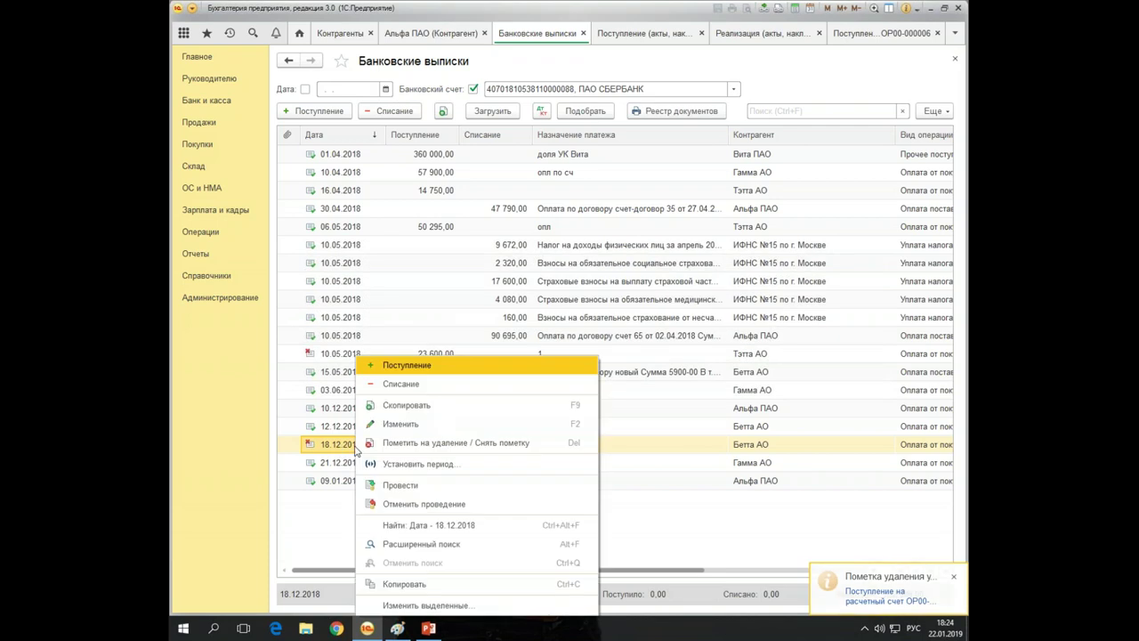
click(443, 406)
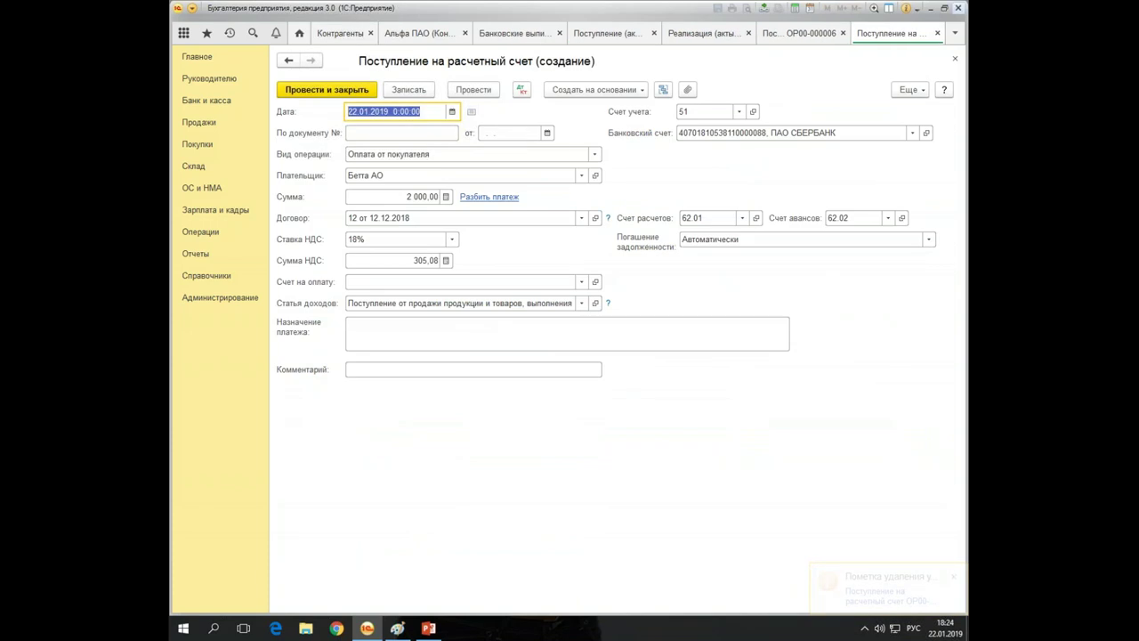
text(18.)
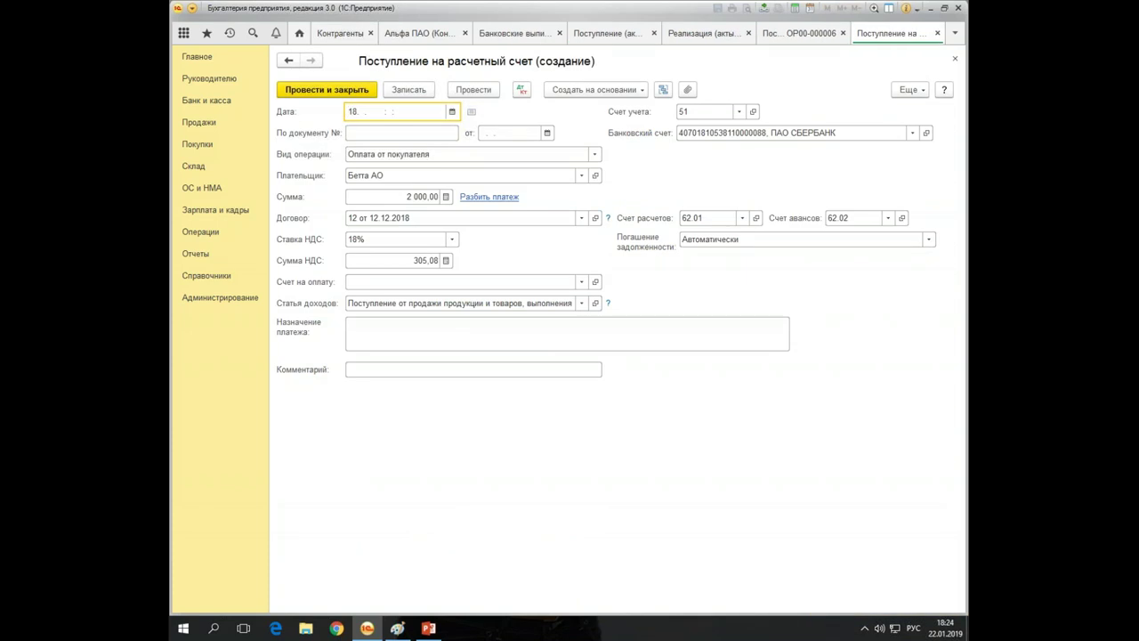
text(12.20)
text(18)
key(Tab)
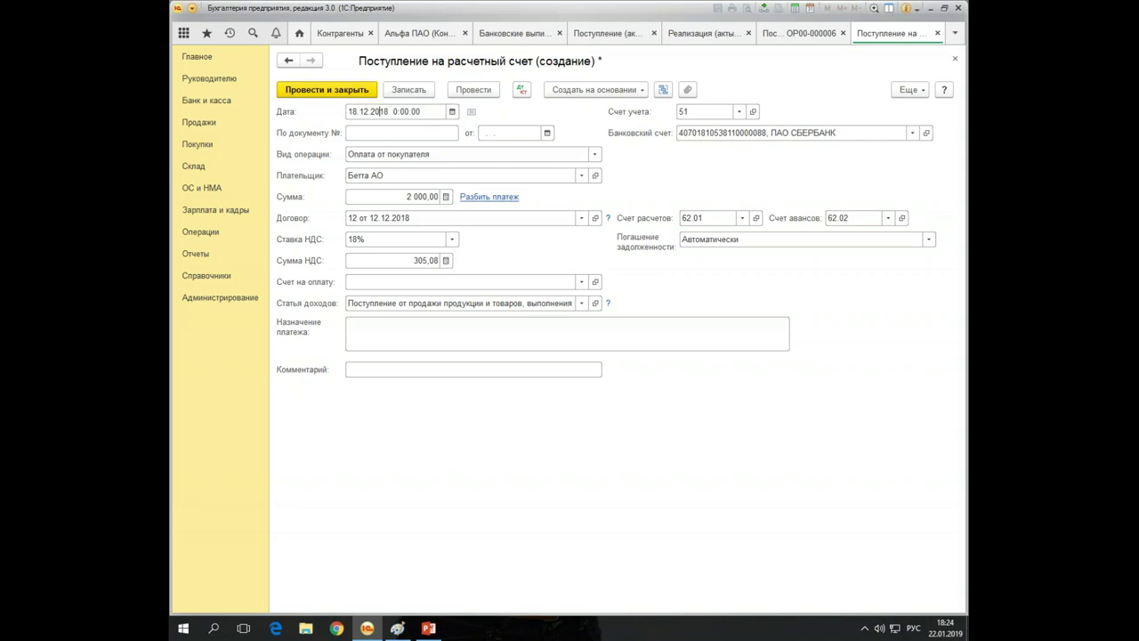
Set the receipt's incoming document number to 18 and its date to 18.12.2018, and post the receipt
click(399, 132)
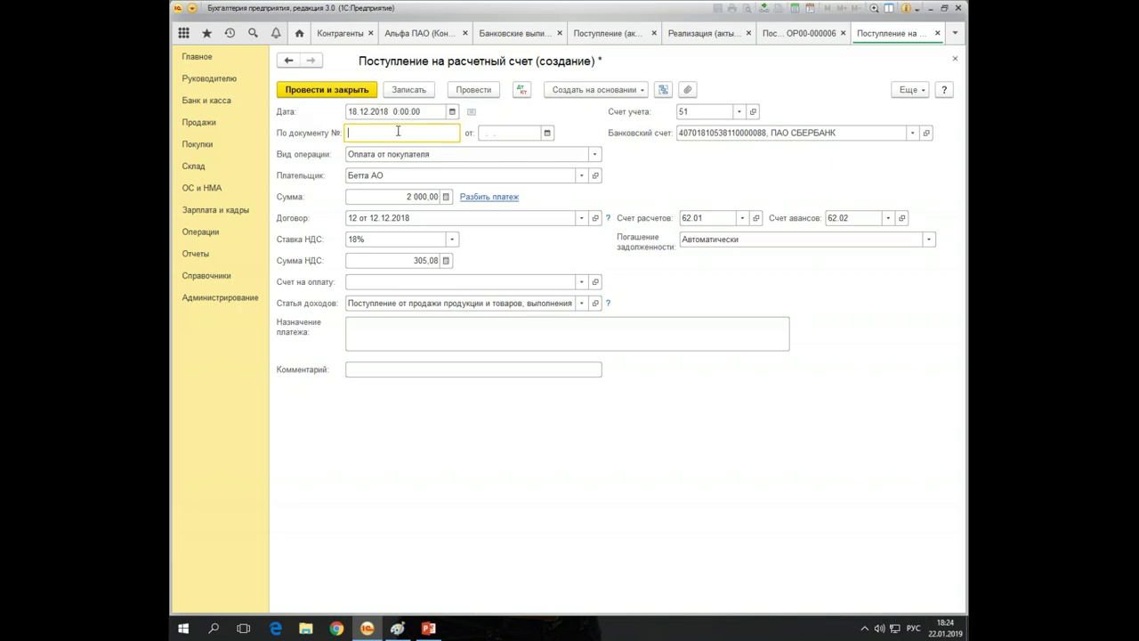
text(18)
key(Tab)
text(18.12.2018)
key(Tab)
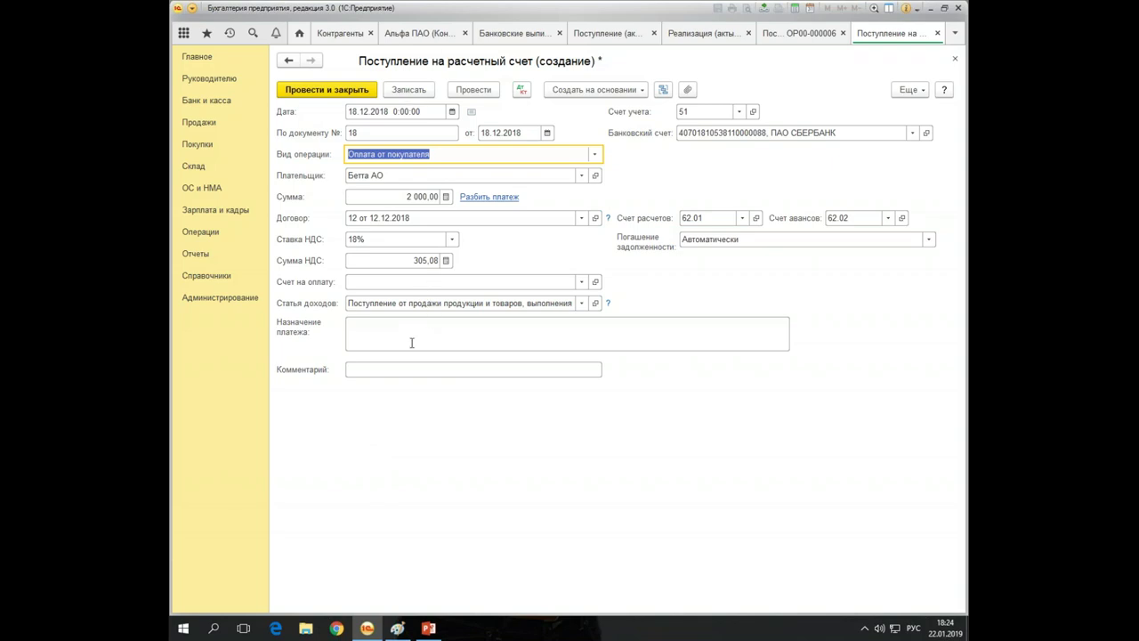
click(491, 96)
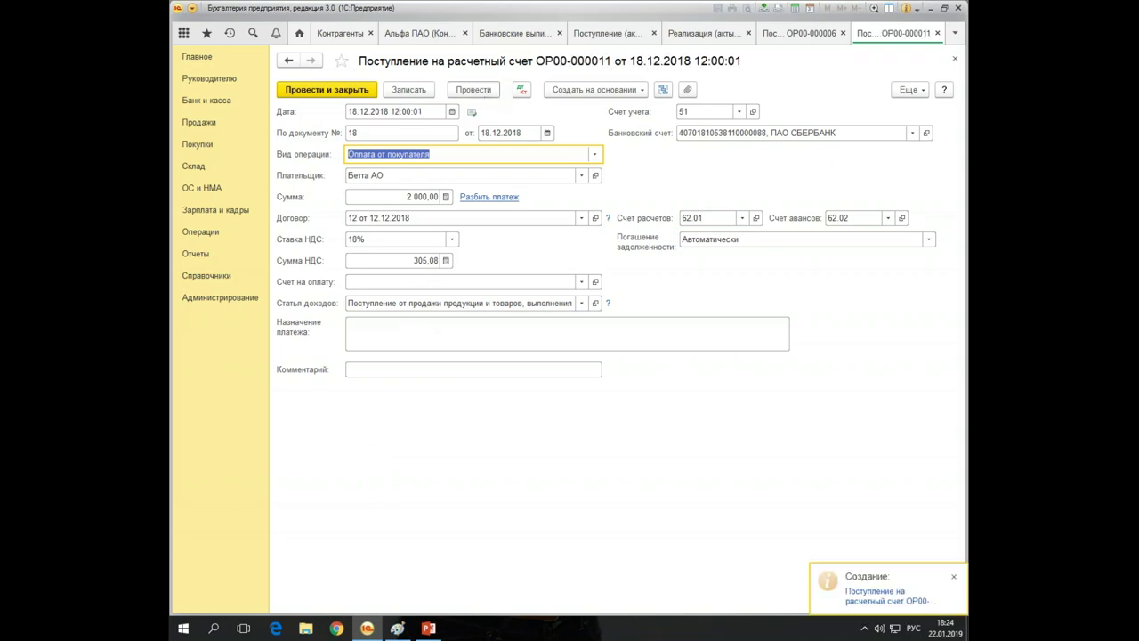
Examine the accounting movements of the new Бетта АО receipt and close them
click(576, 91)
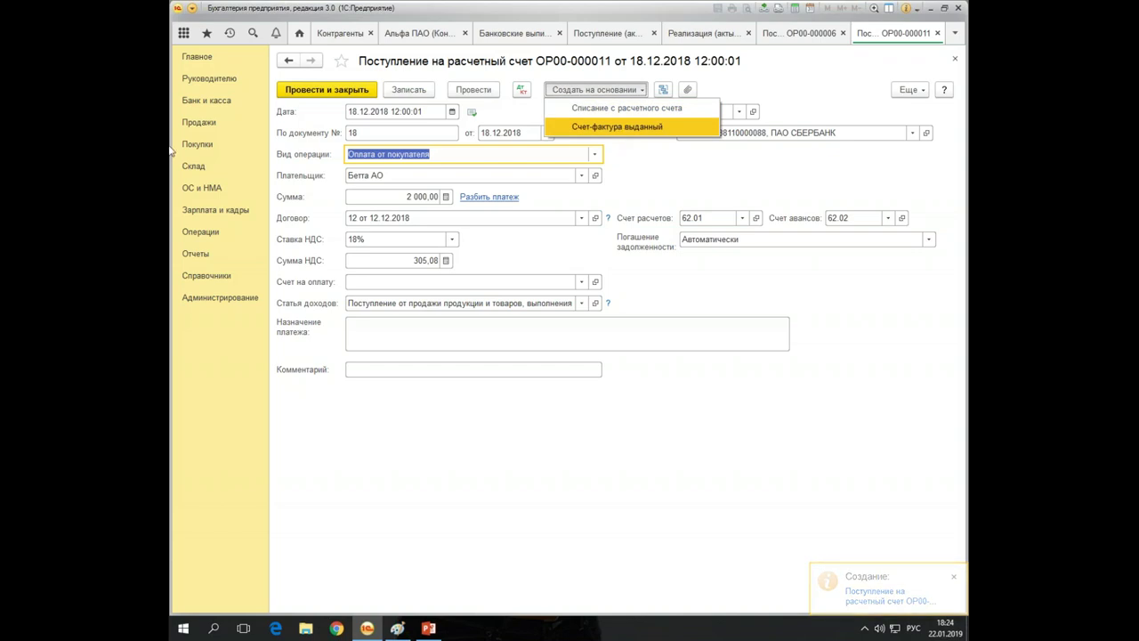
click(521, 89)
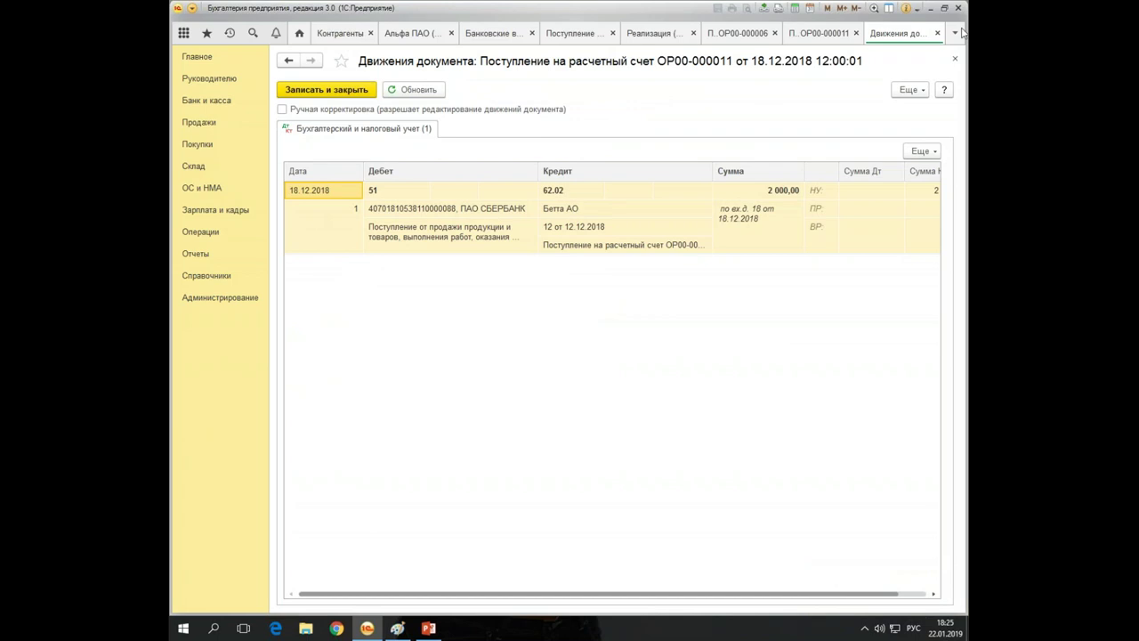
click(955, 58)
Create and post an advance счет-фактура выданный based on the new Бетта АО receipt, and examine its НДС Продажи movements
click(597, 90)
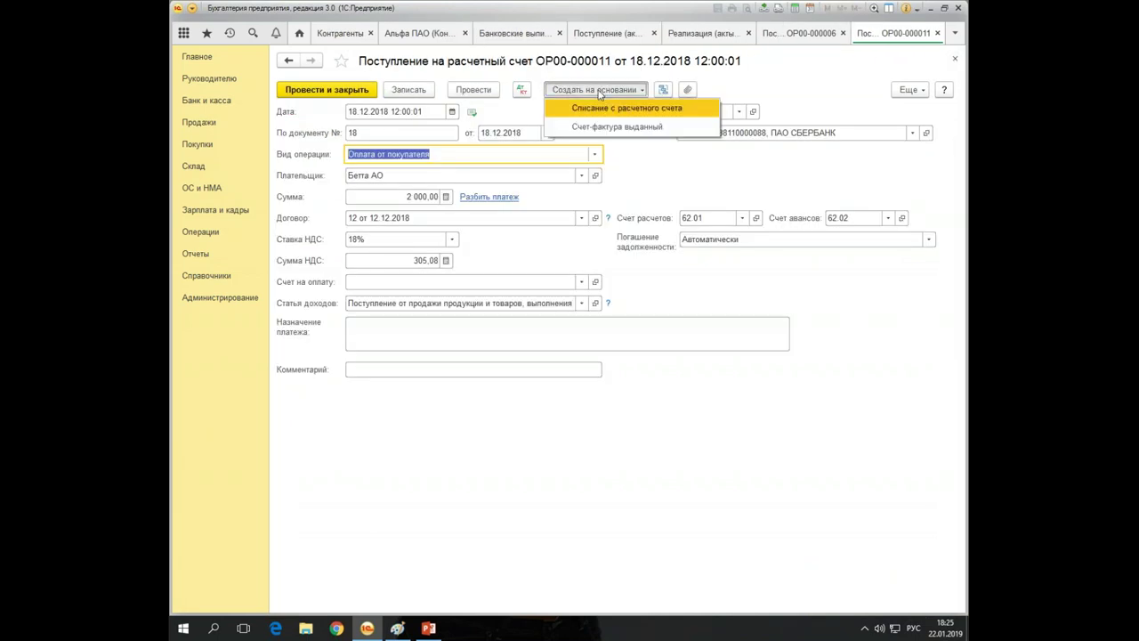
click(613, 128)
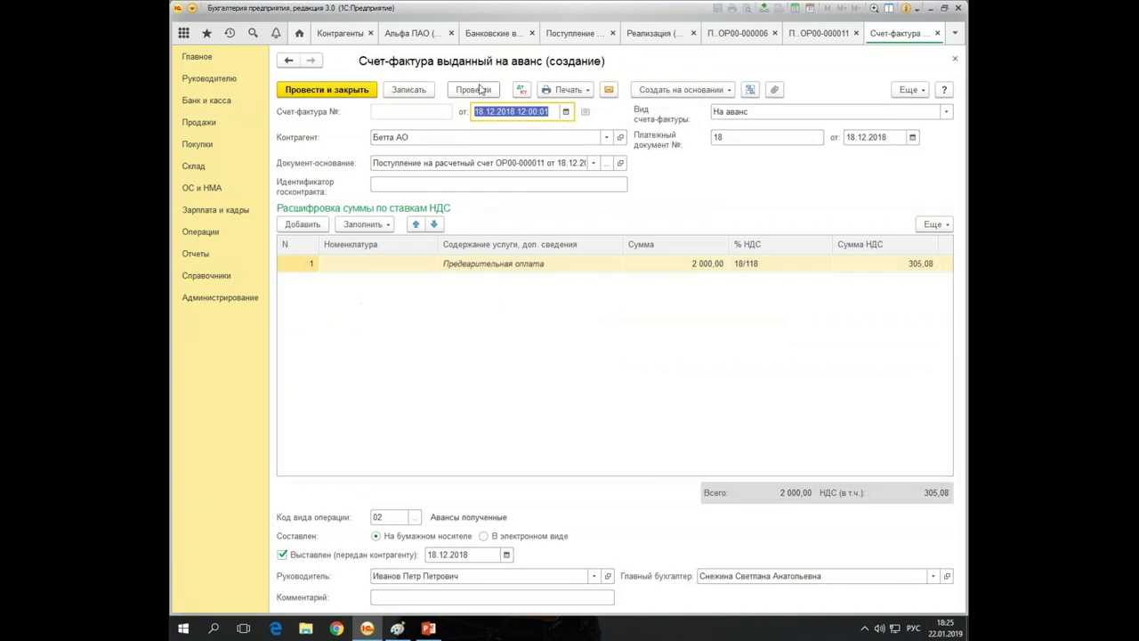
click(521, 89)
click(509, 334)
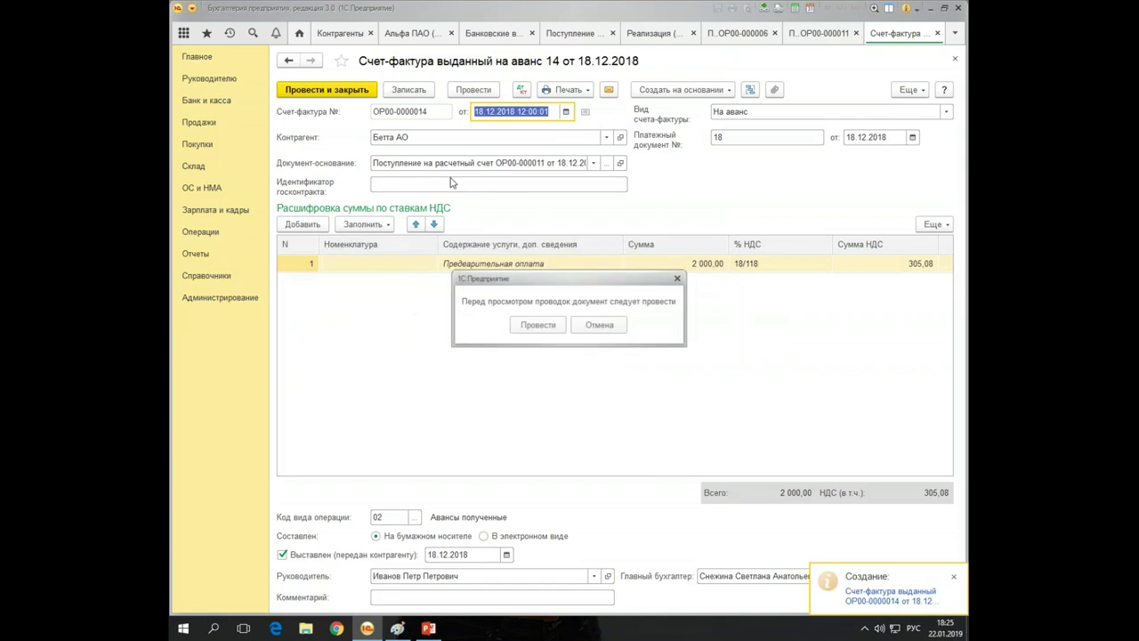
click(534, 329)
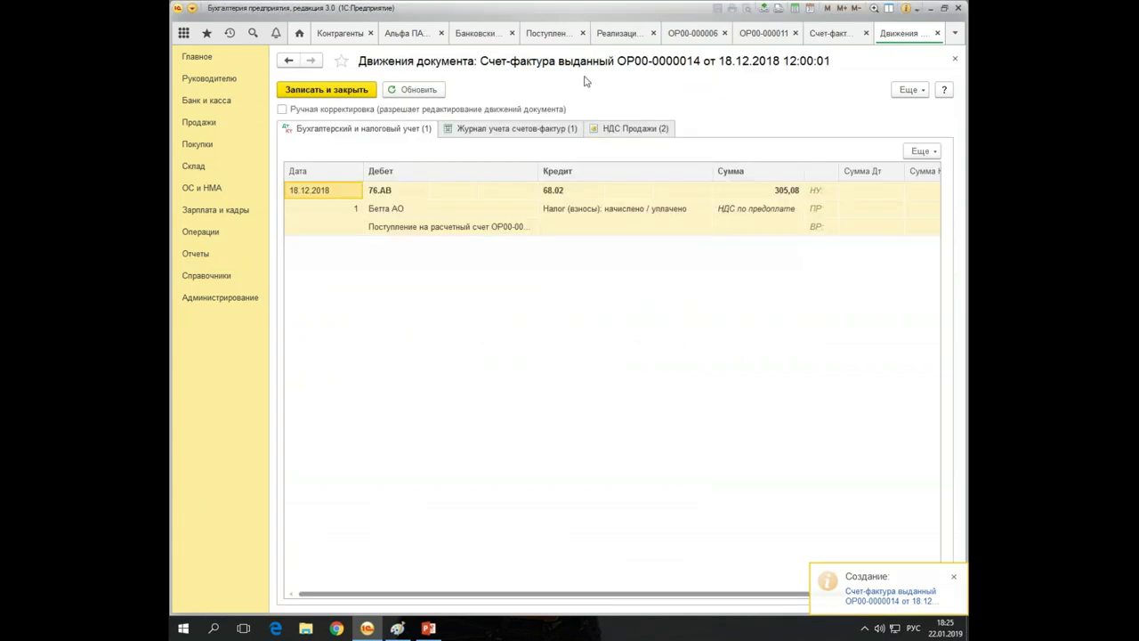
click(604, 129)
click(384, 213)
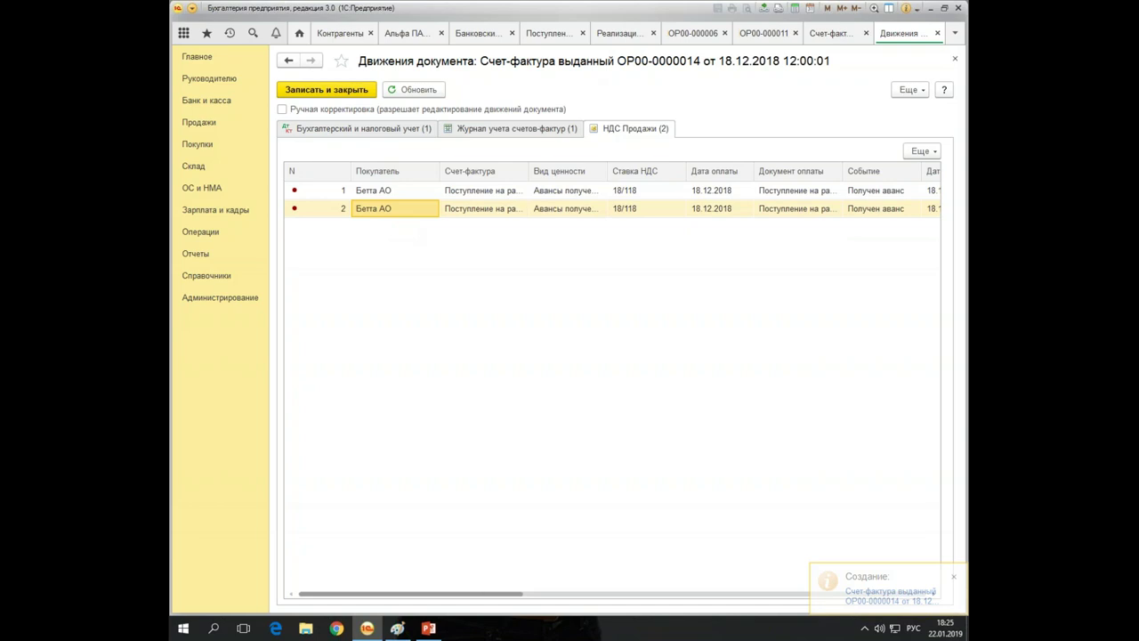
Close the movements of the Бетта АО advance счет-фактура, view its related documents, and return to the invoice
drag(484, 589, 443, 601)
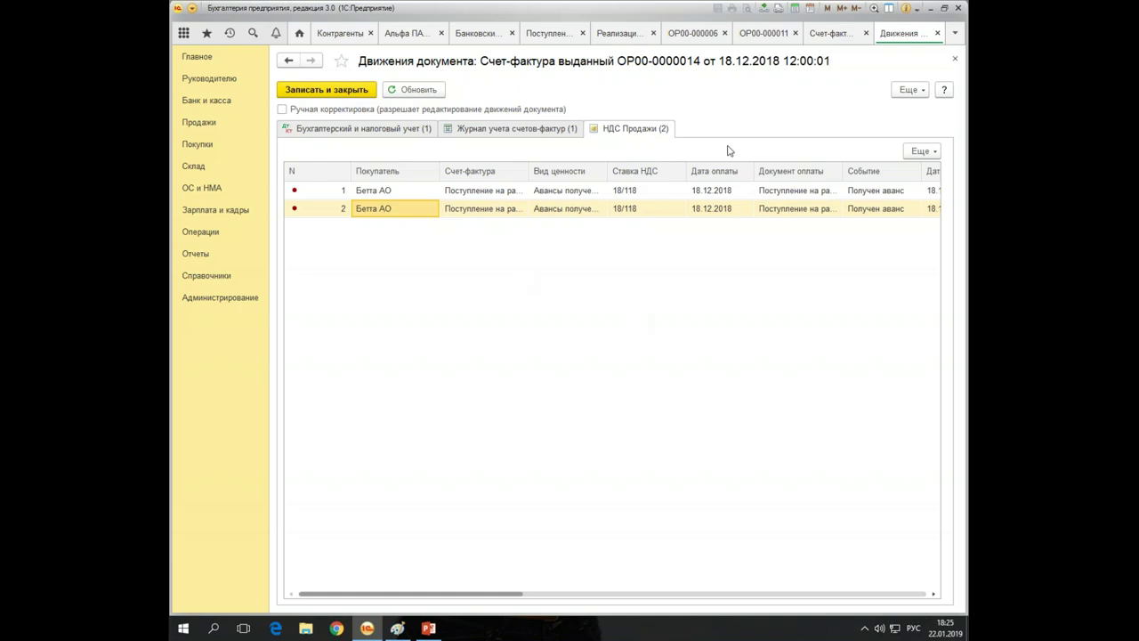
click(954, 59)
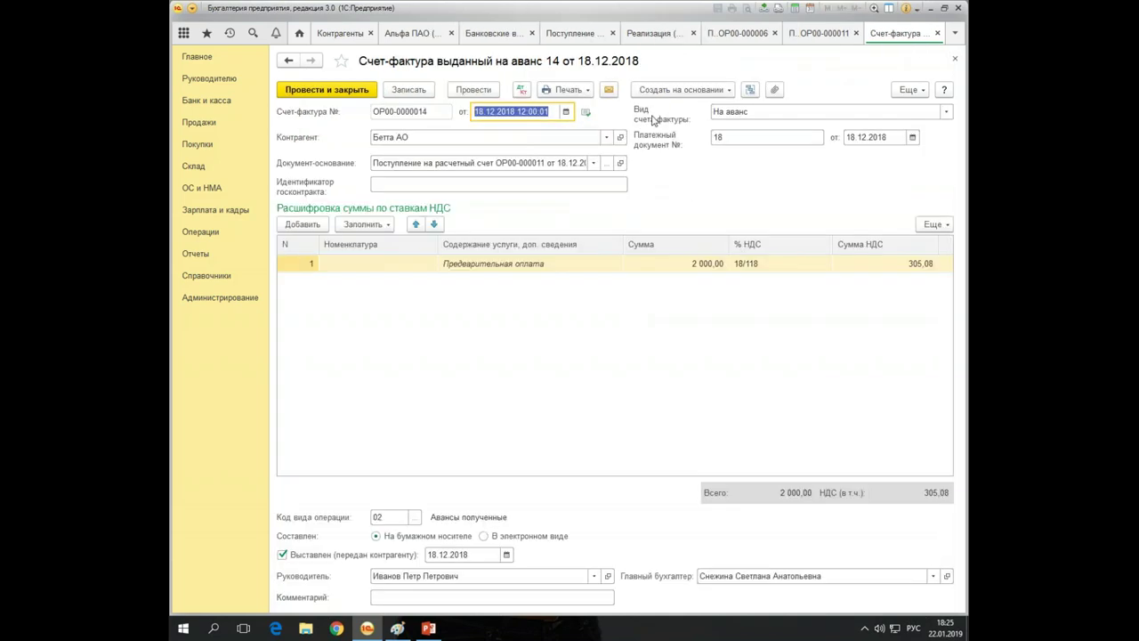
click(750, 89)
click(399, 131)
right_click(399, 132)
key(Up)
key(Right)
double_click(307, 123)
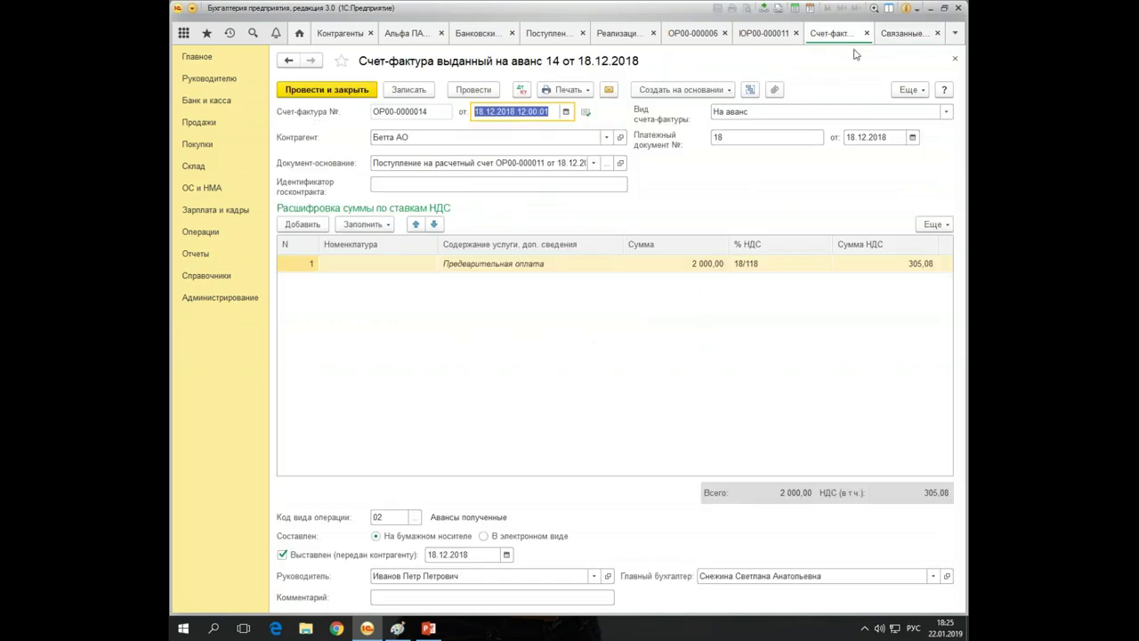
click(909, 90)
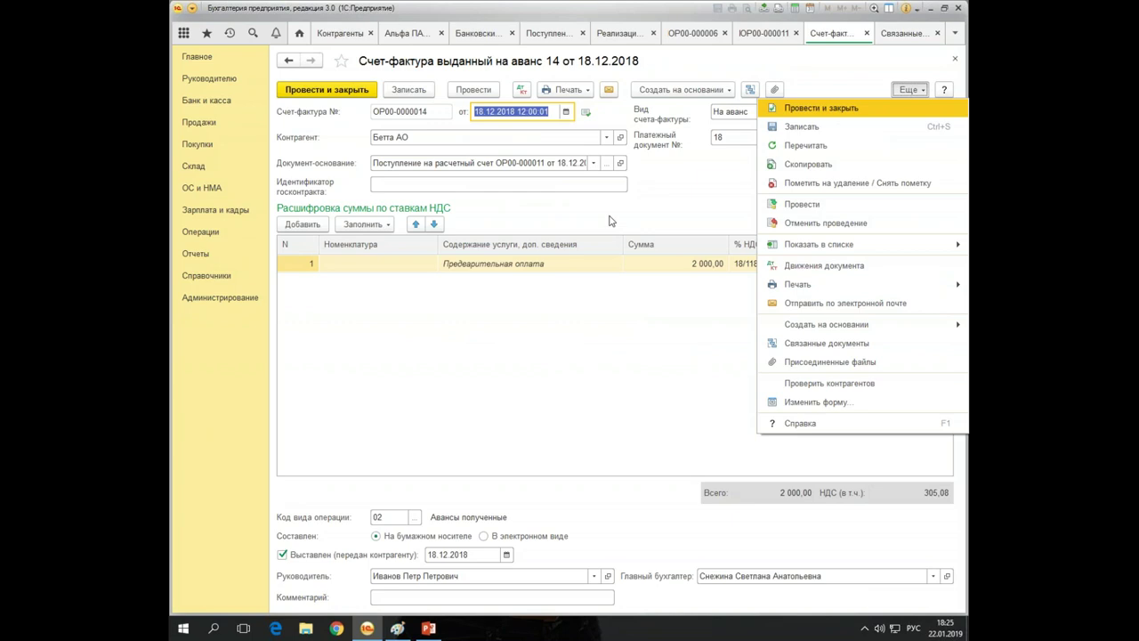
click(686, 222)
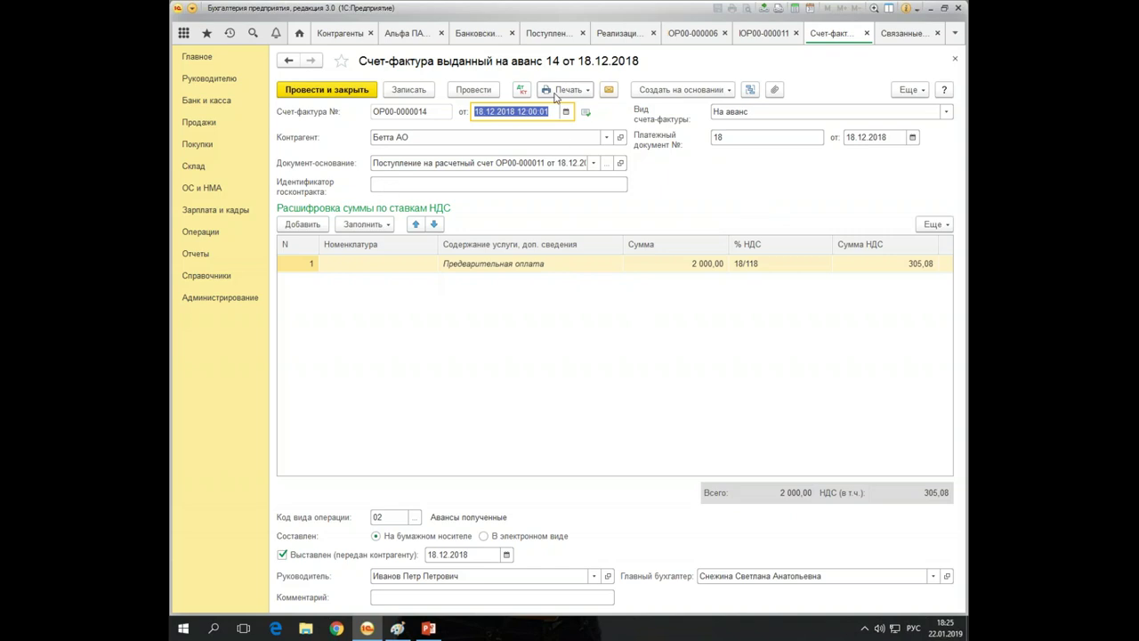
Change the invoice kind to Корректировочный на аванс, link it to Бетта АО's advance invoice 11 of 12.12.2018, and post and close it
click(804, 111)
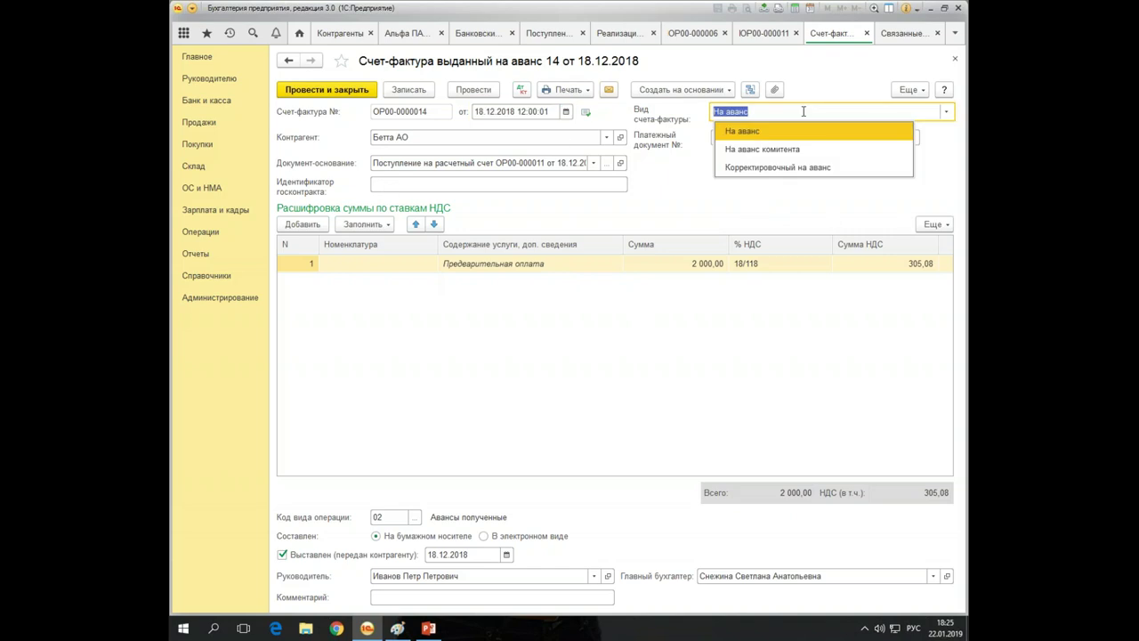
click(823, 167)
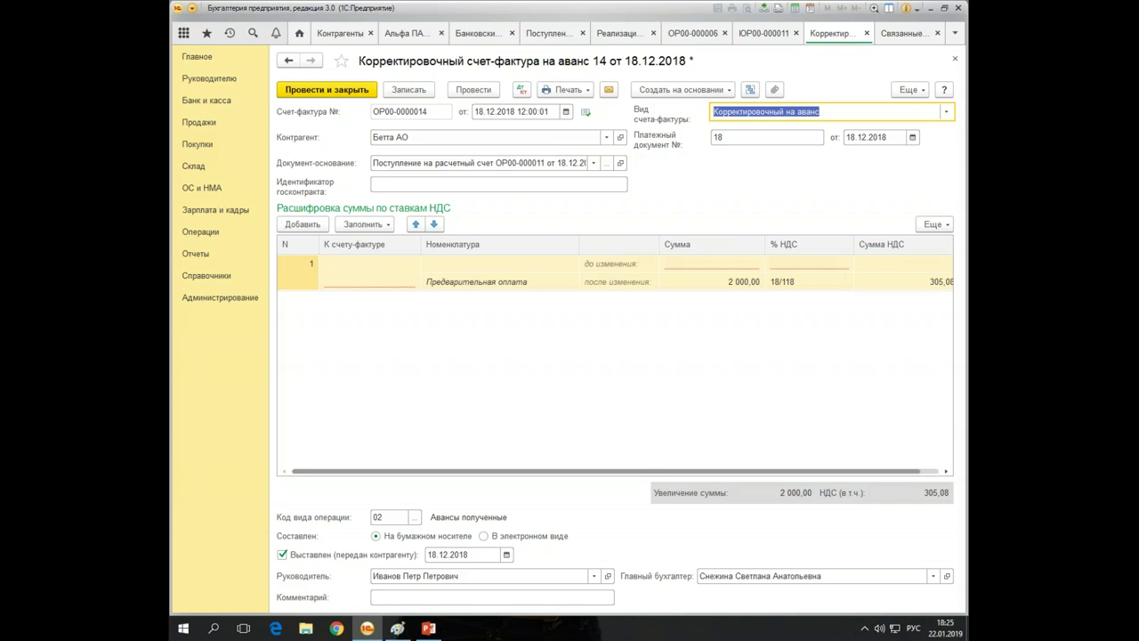
click(405, 281)
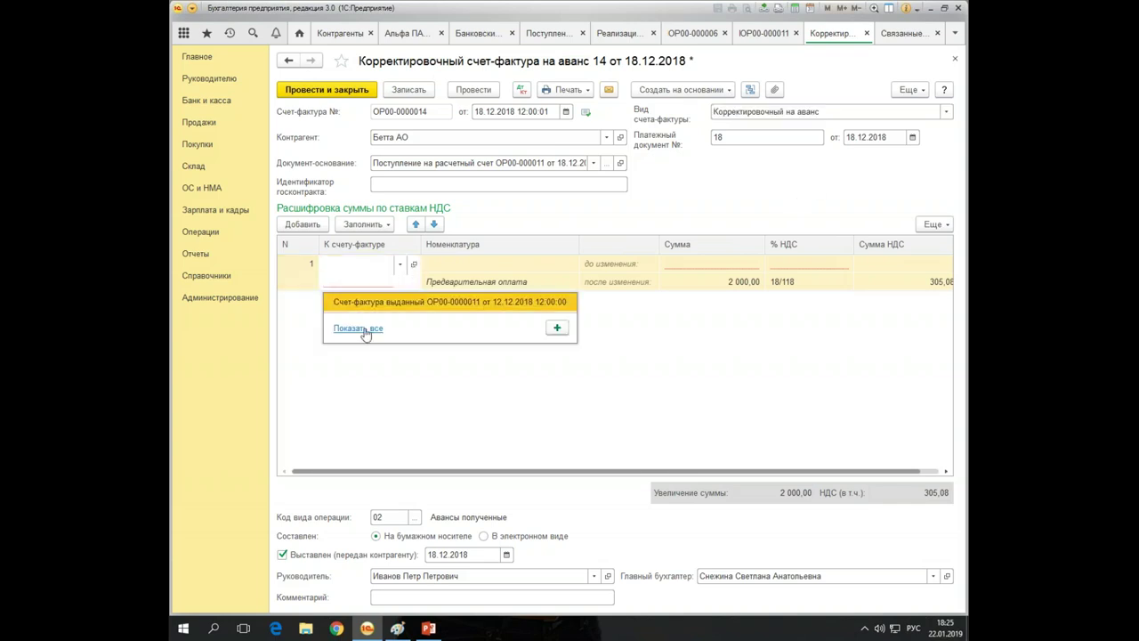
click(361, 329)
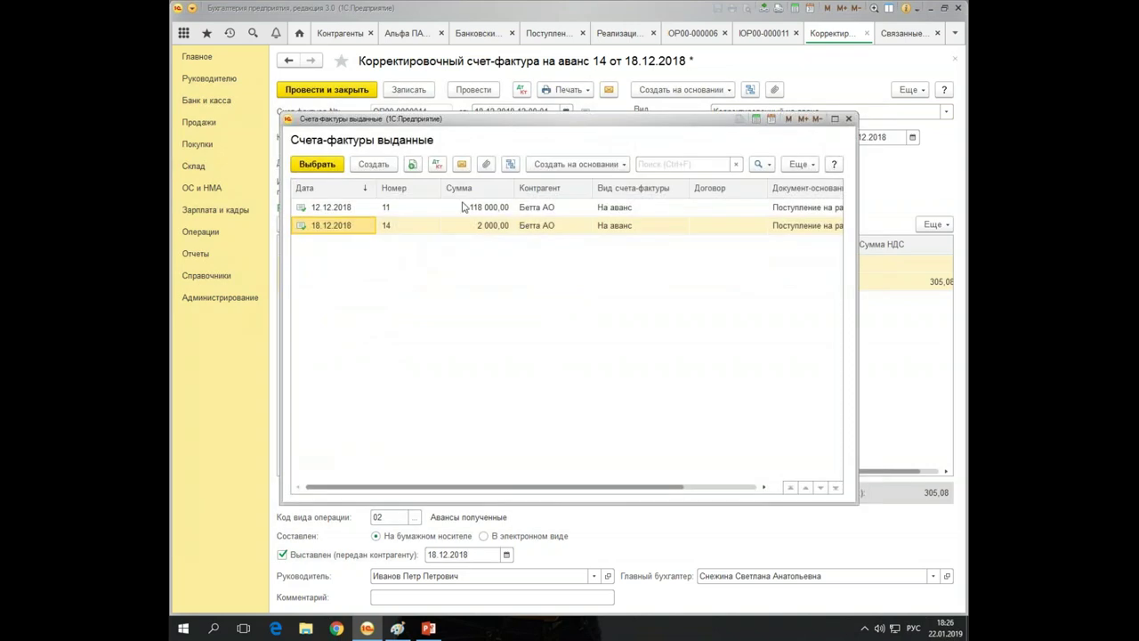
double_click(467, 207)
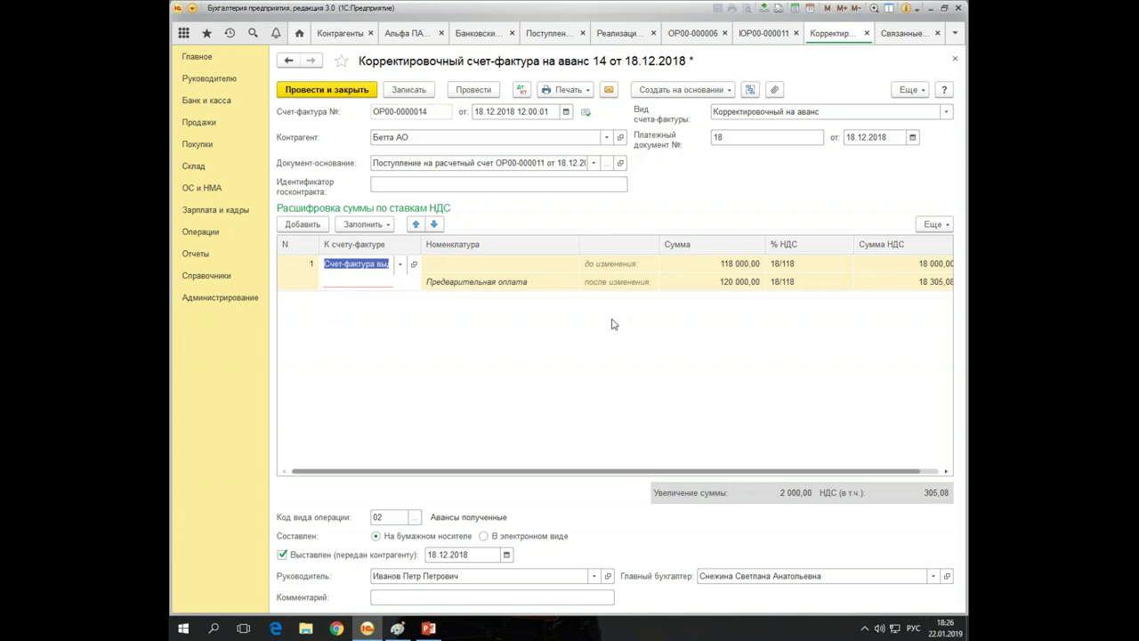
click(471, 473)
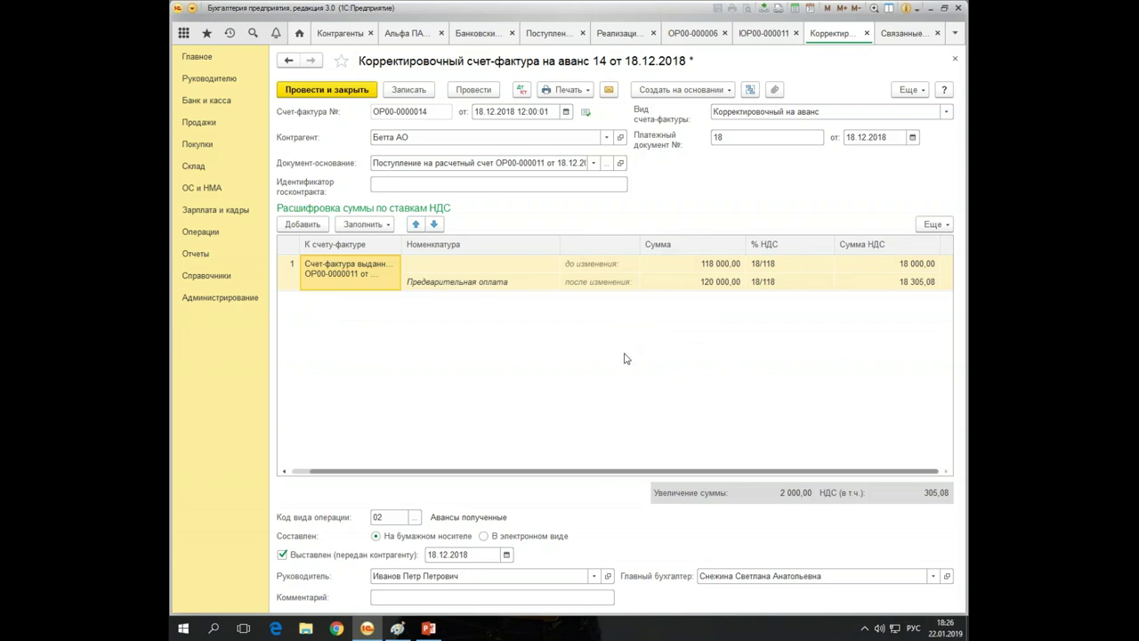
click(787, 271)
click(777, 285)
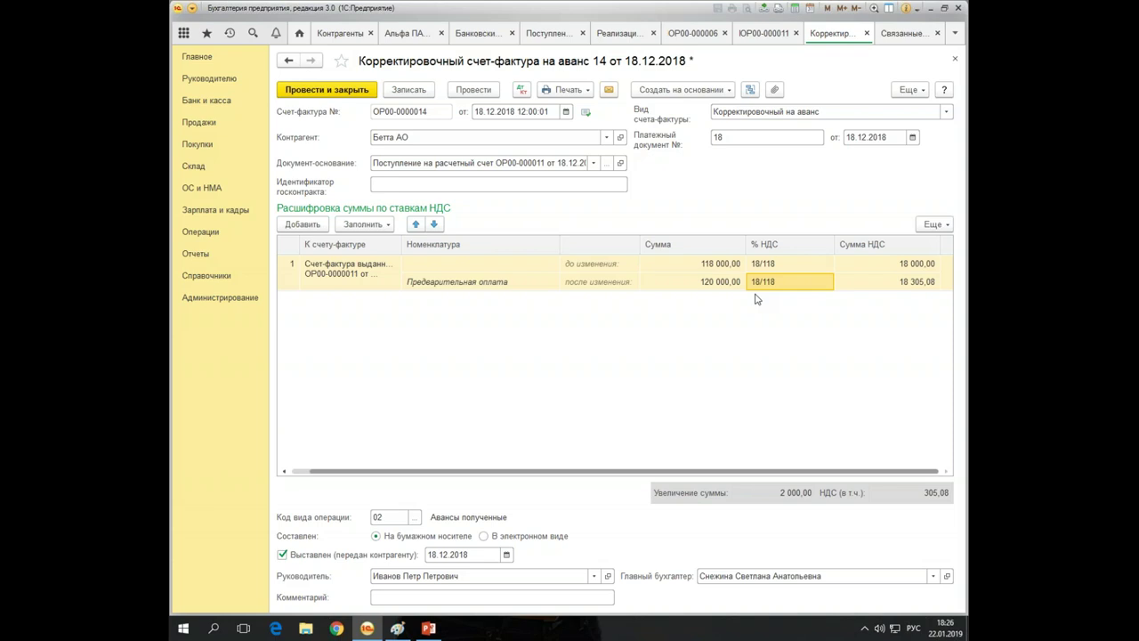
click(338, 92)
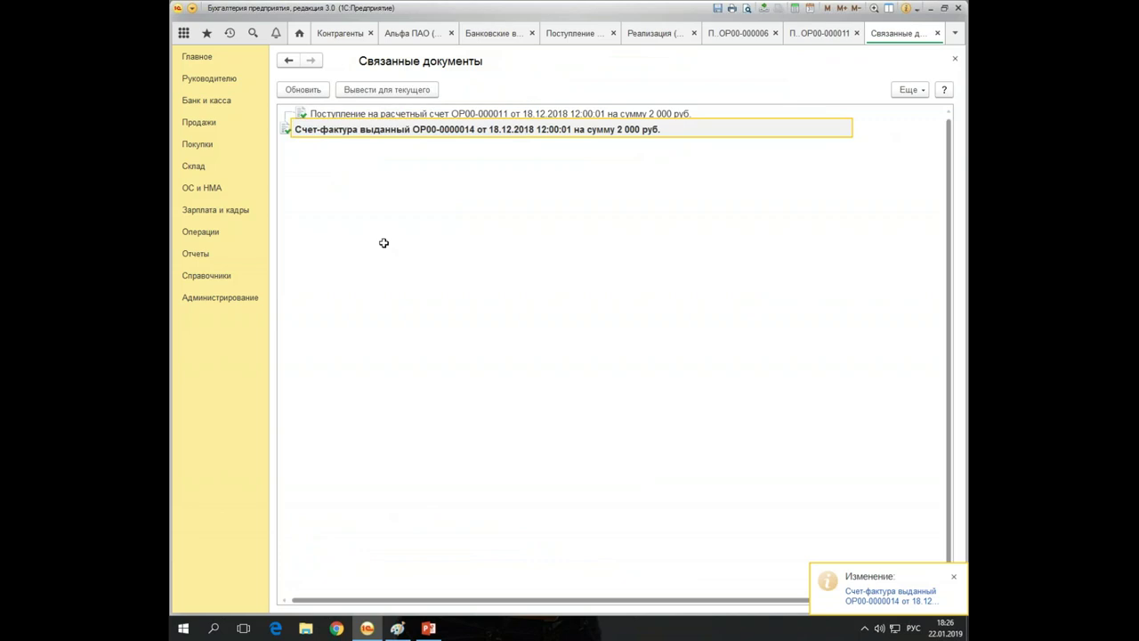
Refresh and close the related documents list, and post and close the Бетта АО bank receipt
click(293, 89)
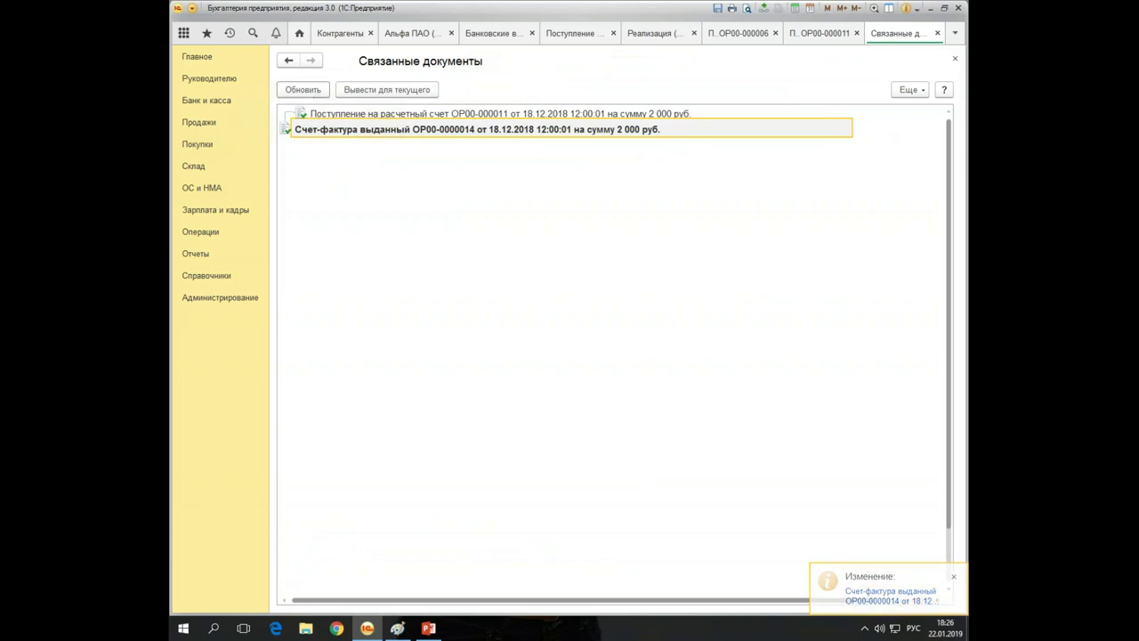
click(955, 58)
click(310, 91)
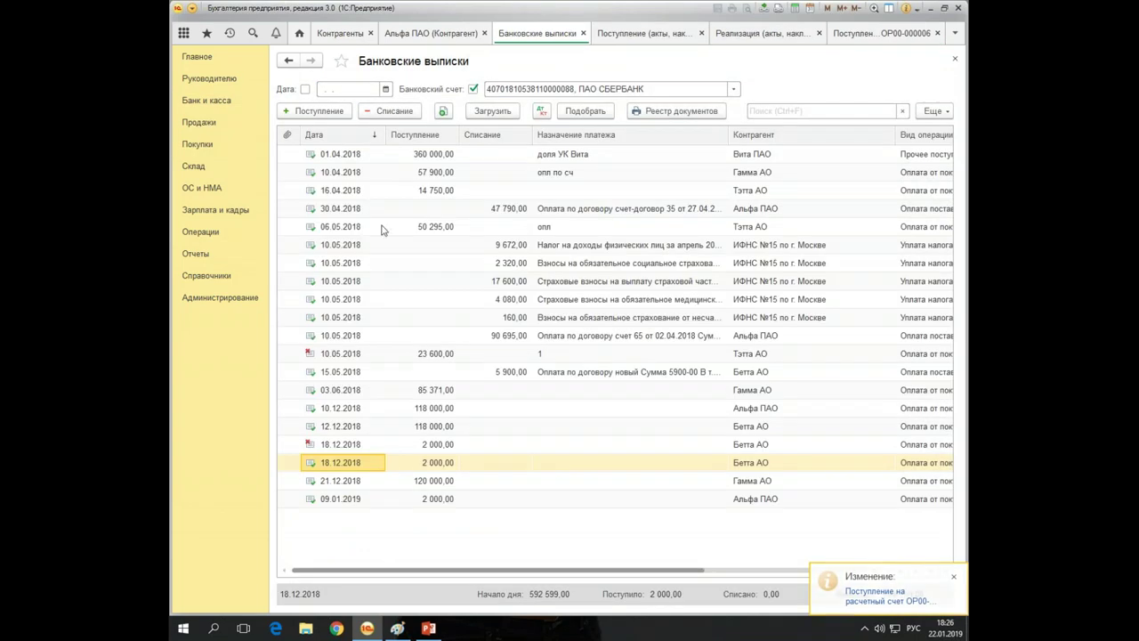
Generate the Книга продаж report for the 4th quarter of 2018 and look over its entries
click(195, 256)
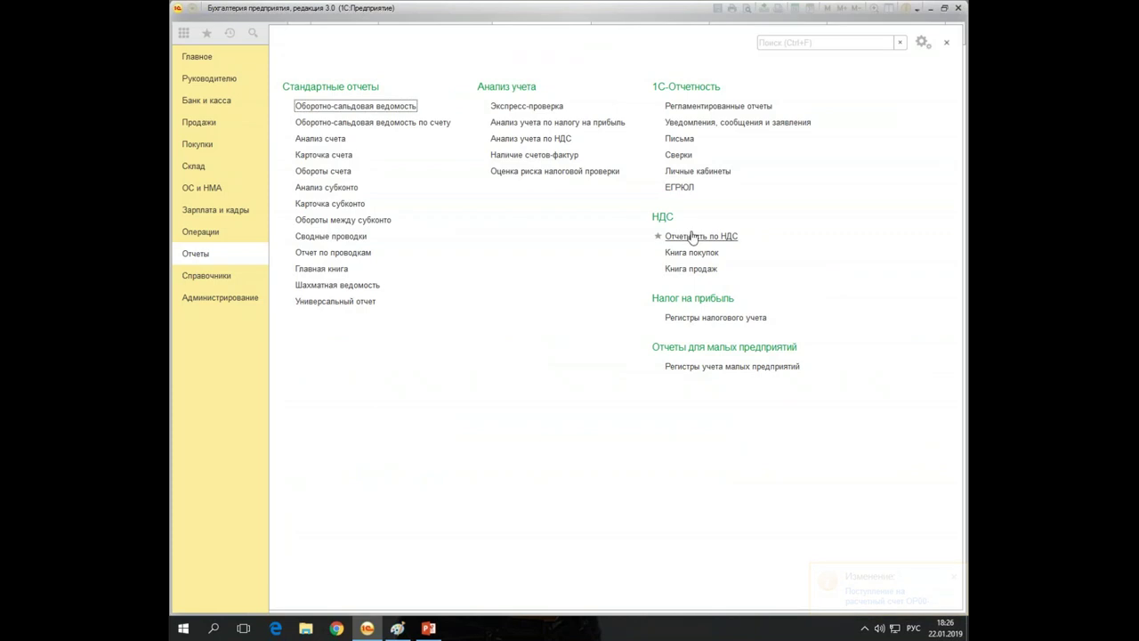
click(660, 269)
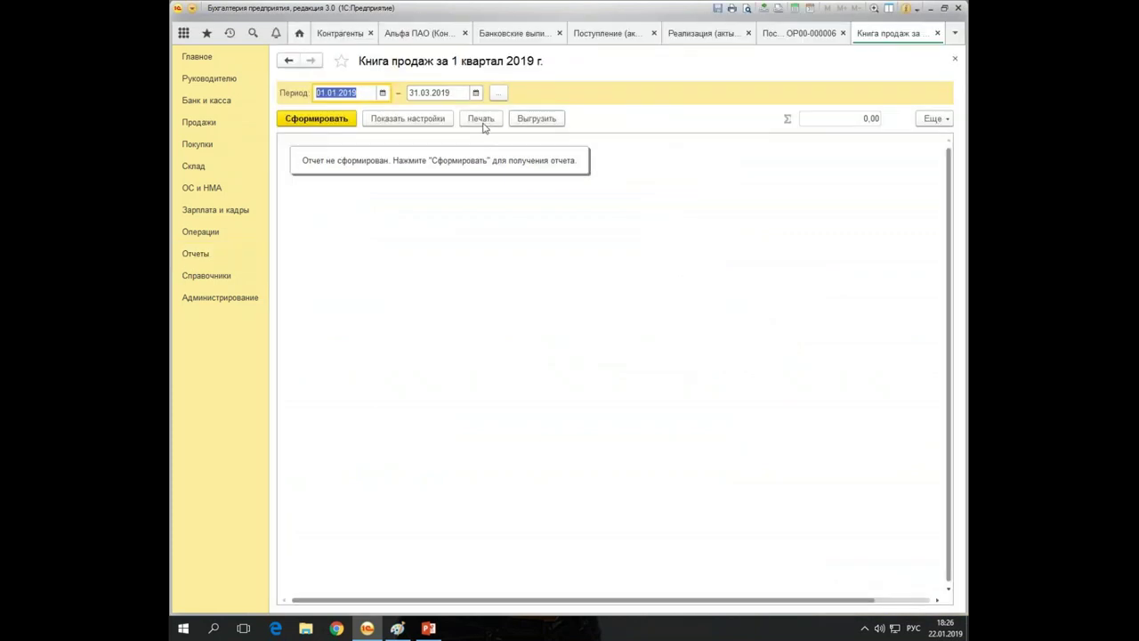
click(499, 94)
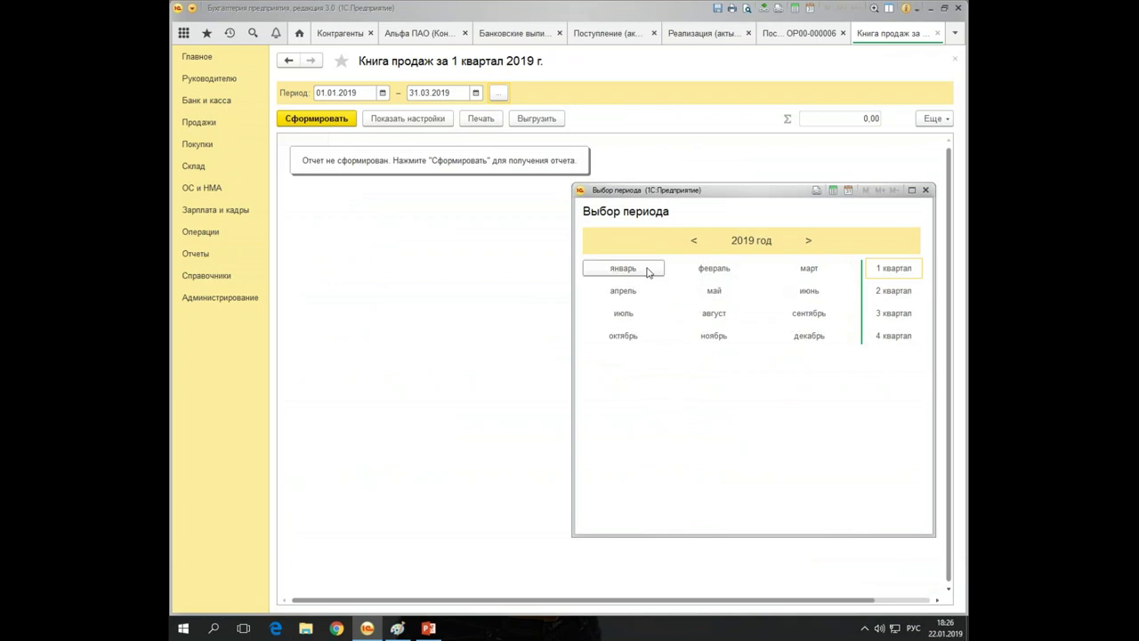
click(694, 240)
click(892, 335)
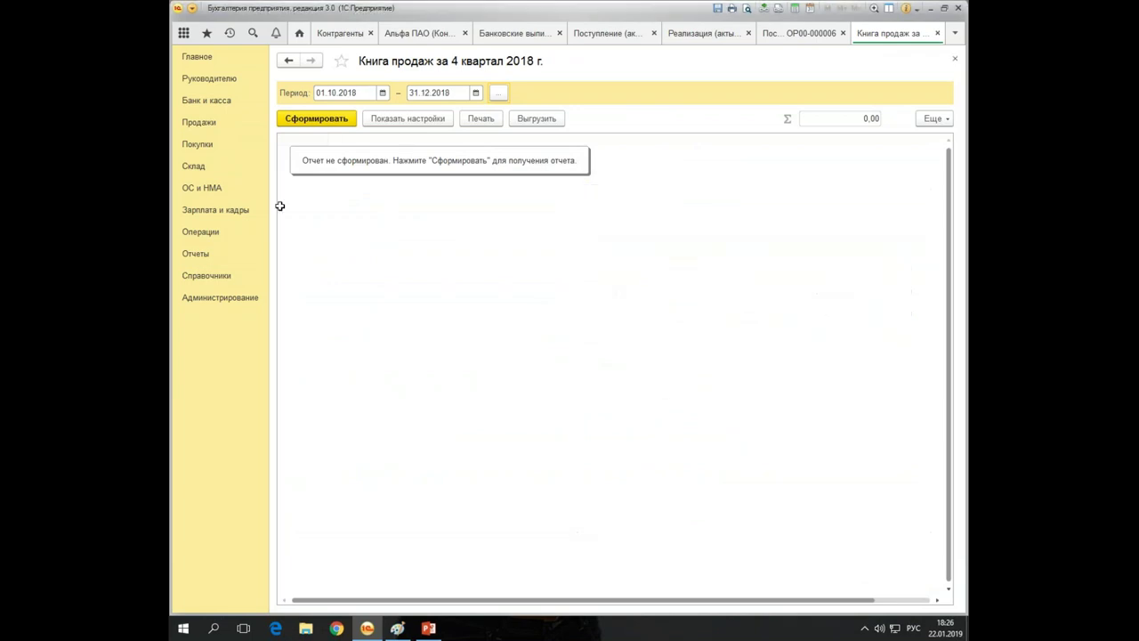
click(332, 121)
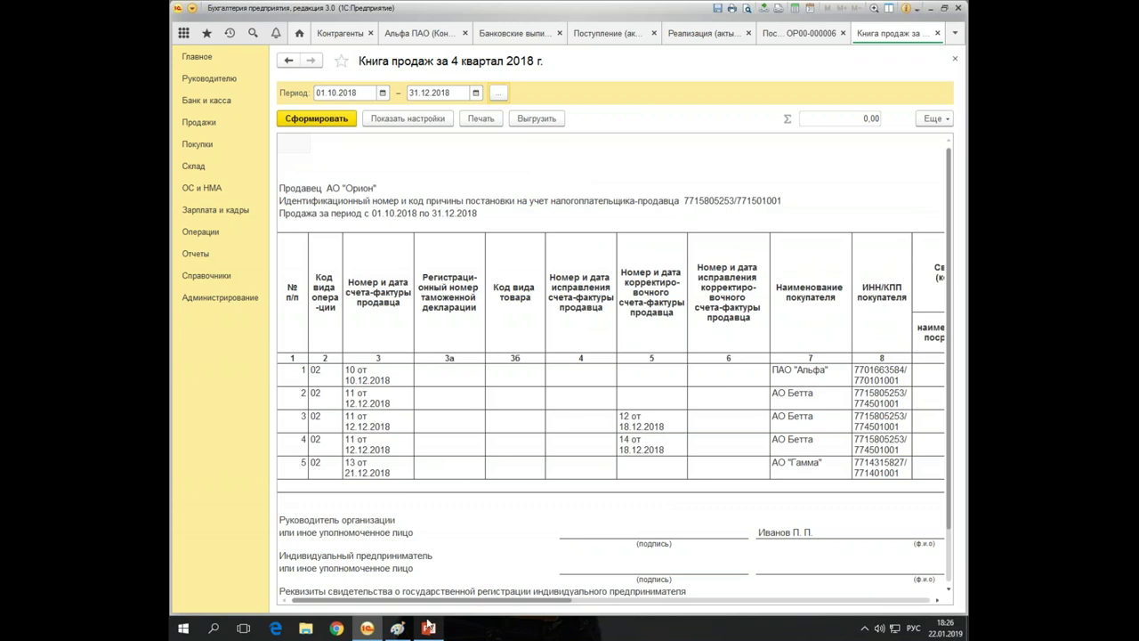
drag(423, 604, 546, 70)
Open the Счета-фактуры выданные list and mark Бетта АО's corrective advance invoice 12 of 18.12.2018 for deletion
click(212, 104)
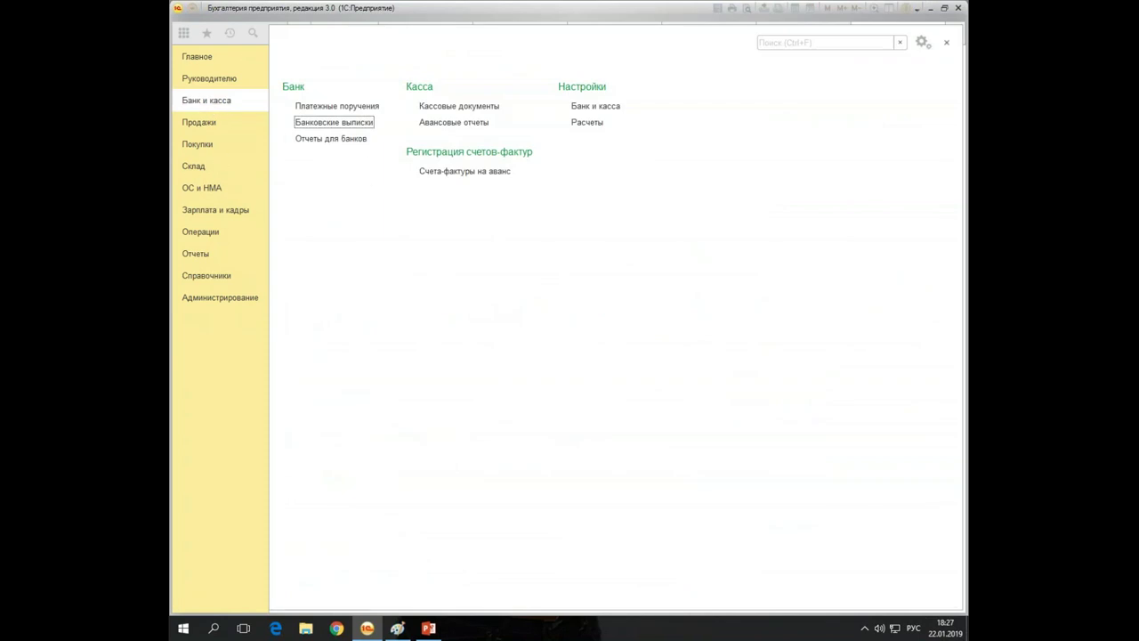
click(198, 144)
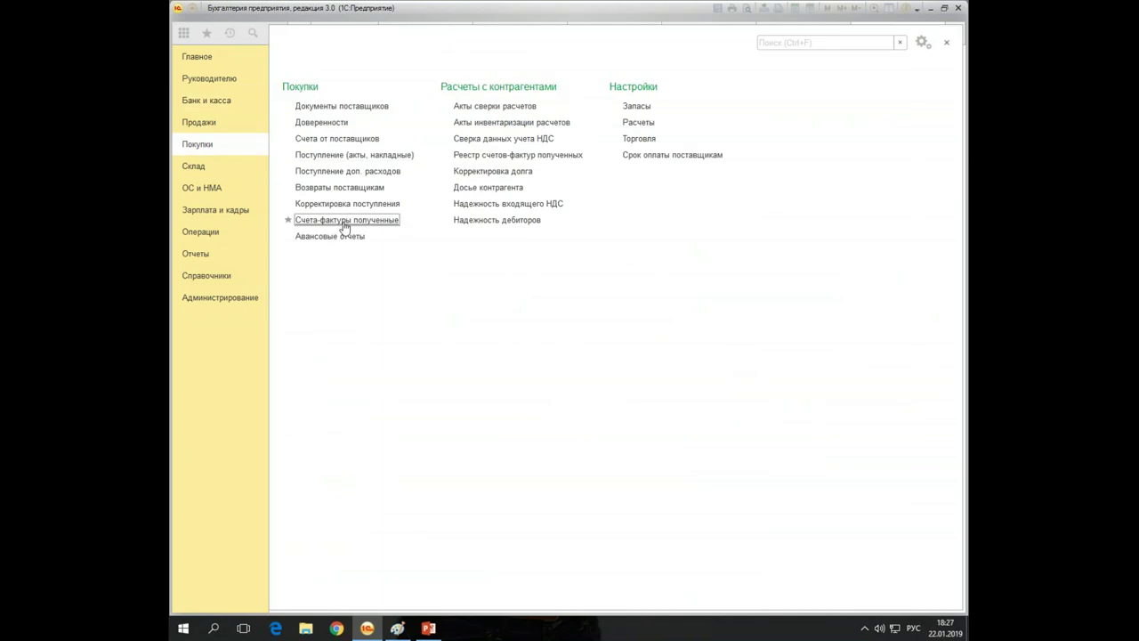
click(342, 294)
click(199, 122)
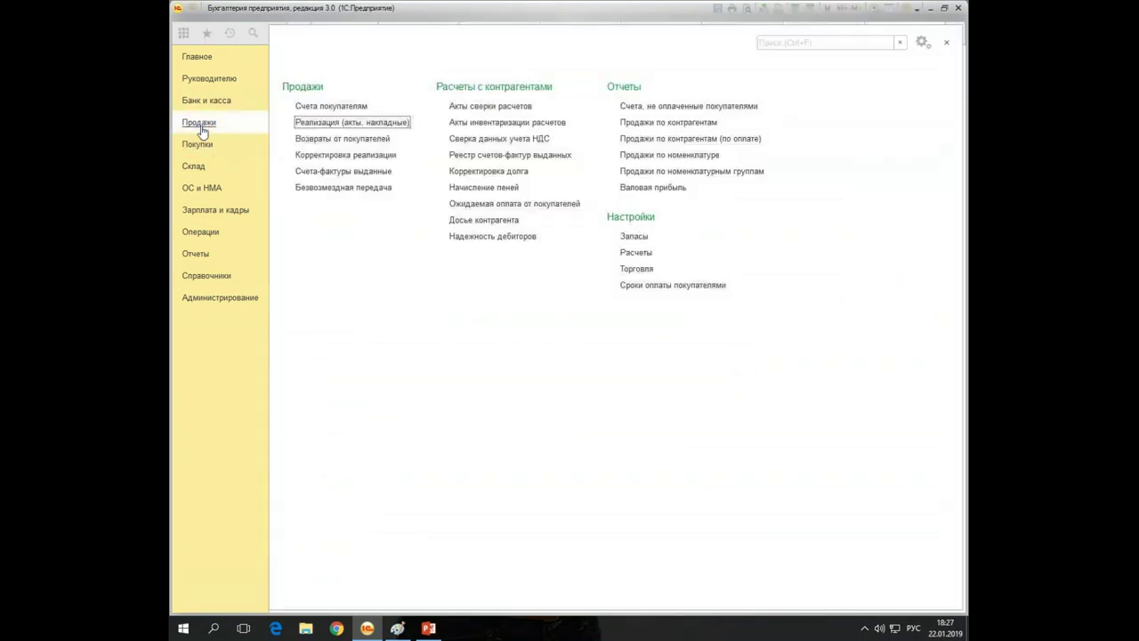
click(346, 289)
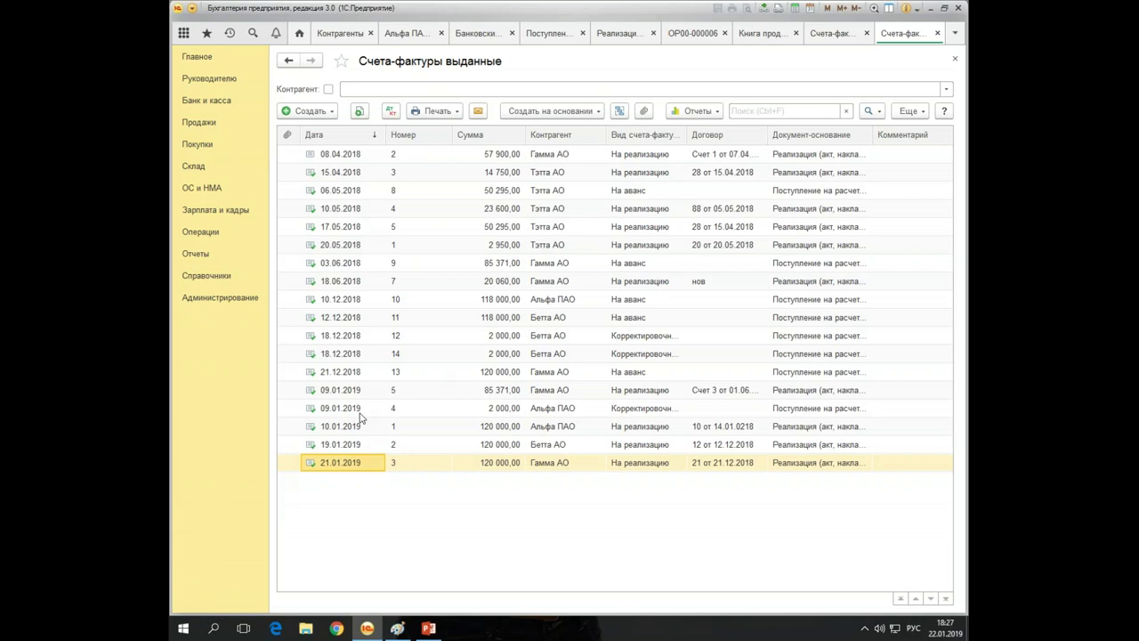
click(495, 336)
click(483, 354)
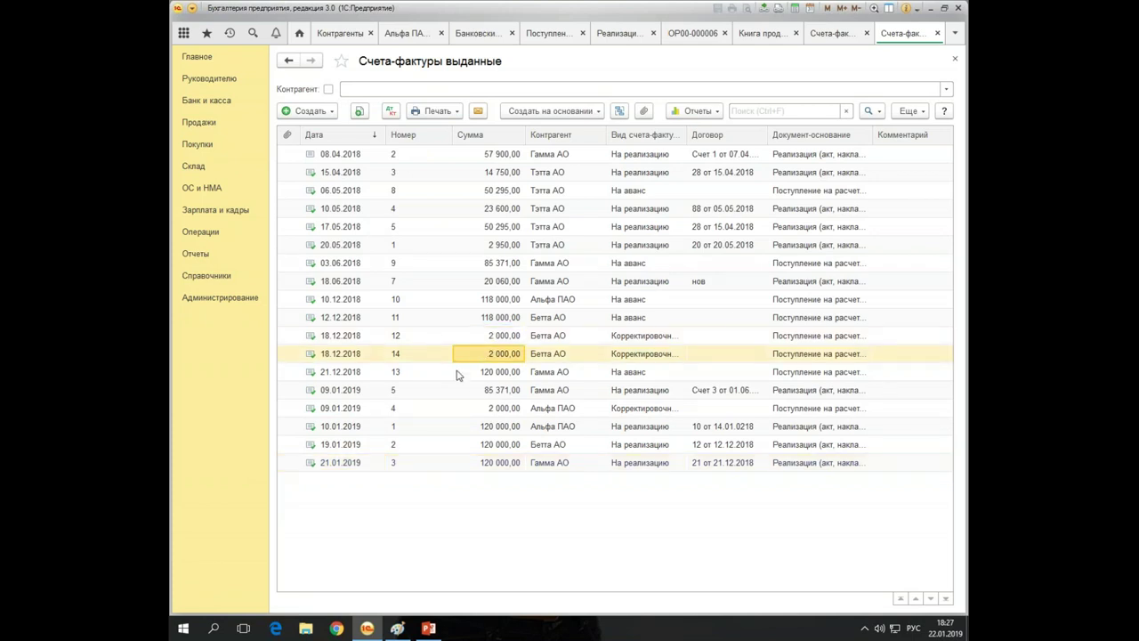
click(427, 342)
key(Delete)
key(Return)
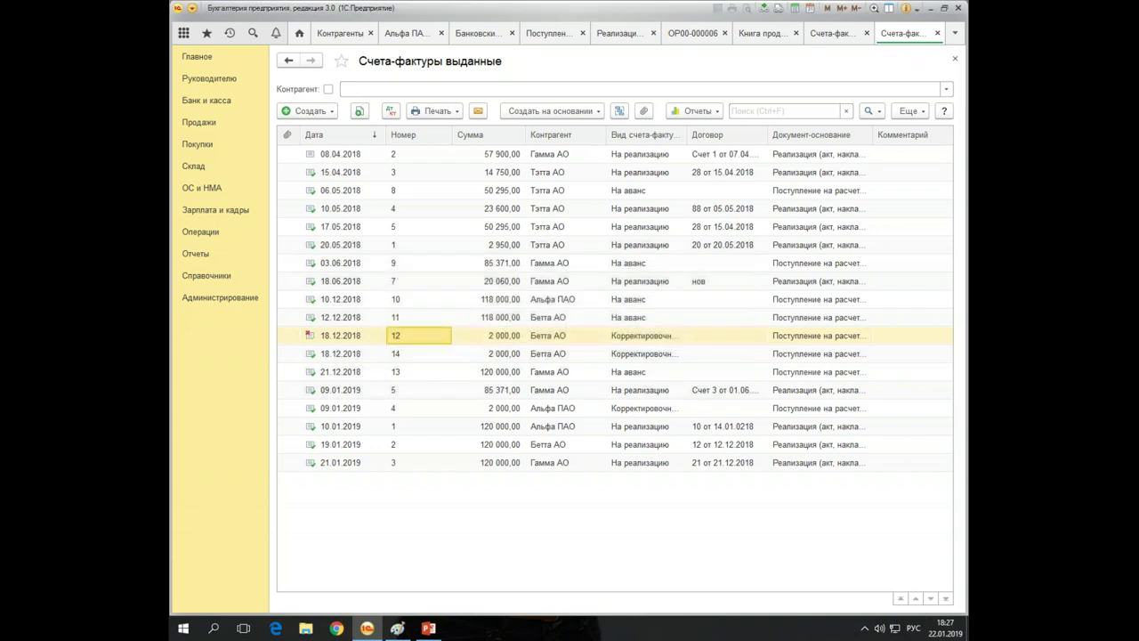
click(437, 356)
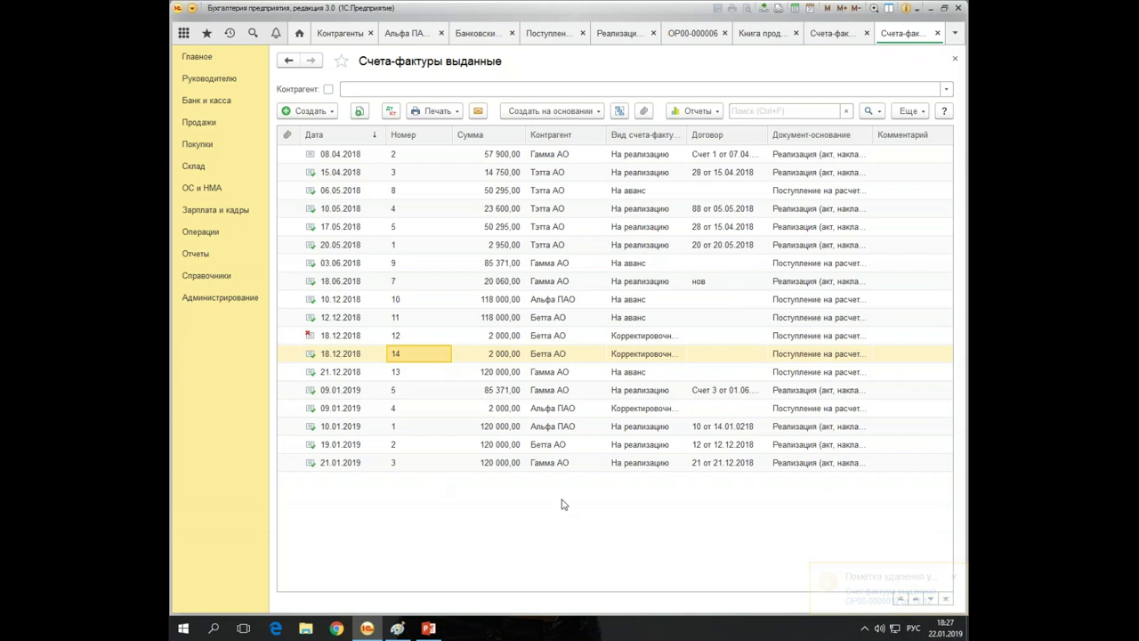
Regenerate the sales book for the 4th quarter of 2018 and examine the amounts and VAT of the Бетта АО entries
click(770, 36)
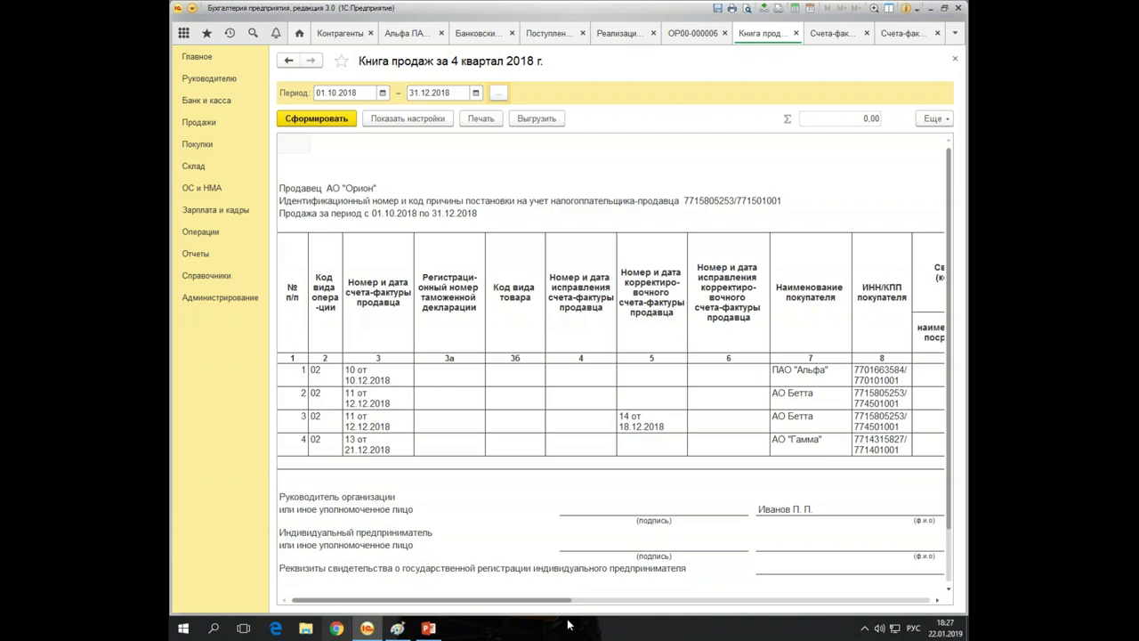
drag(474, 604, 767, 600)
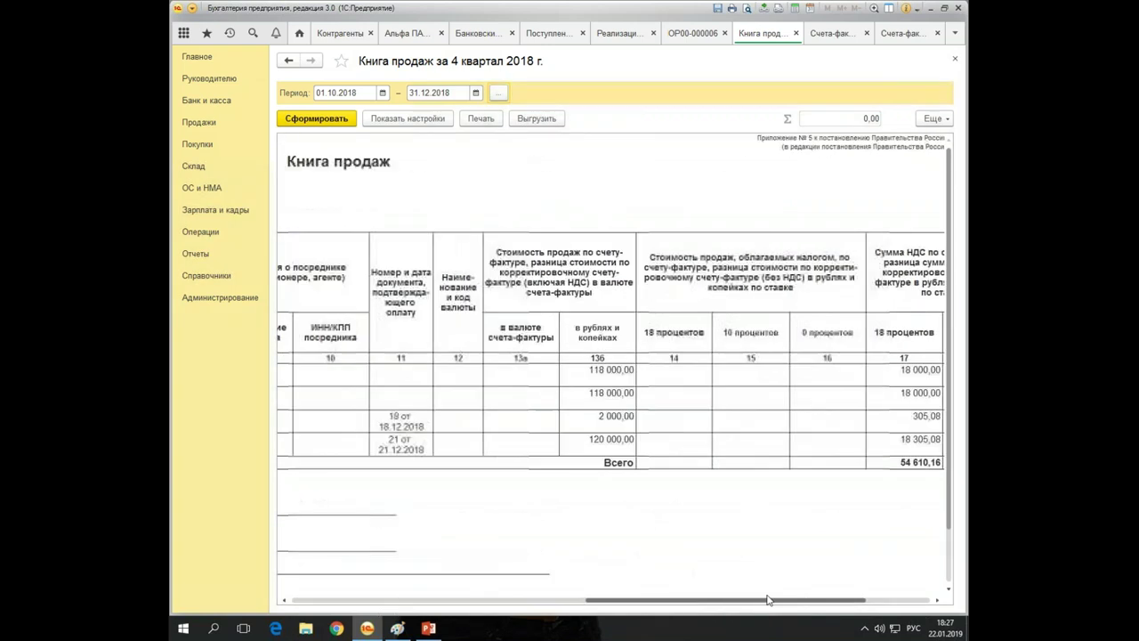
click(581, 395)
drag(604, 395, 923, 400)
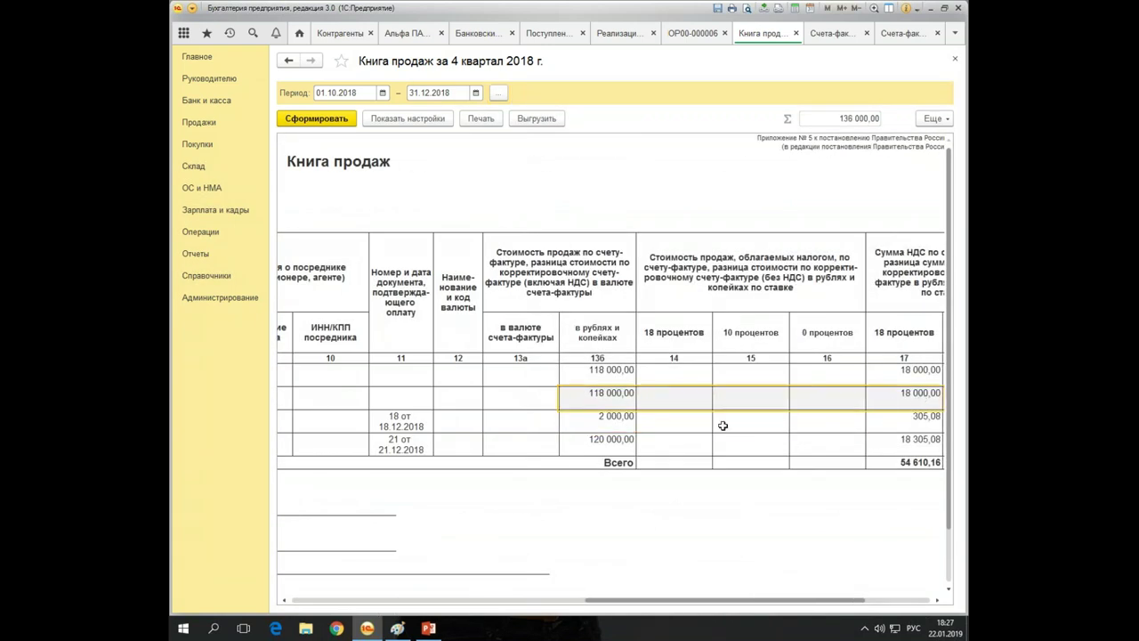
drag(567, 415, 171, 454)
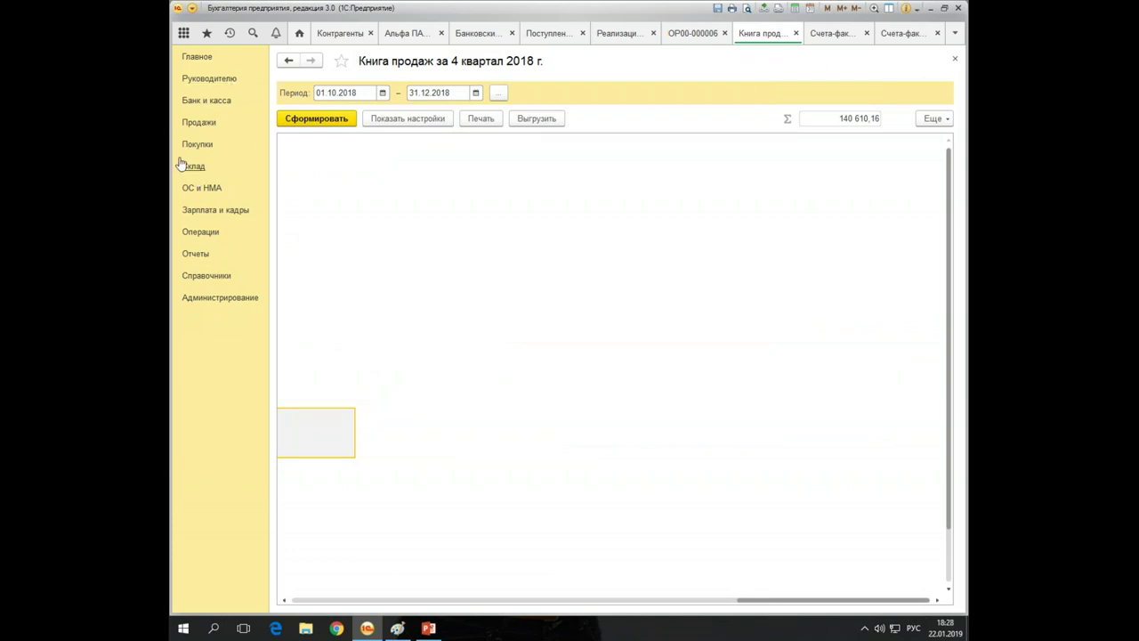
Open Бетта АО's service sale act of 19.01.2019 from the Реализация list, and open its linked счет-фактура
click(198, 124)
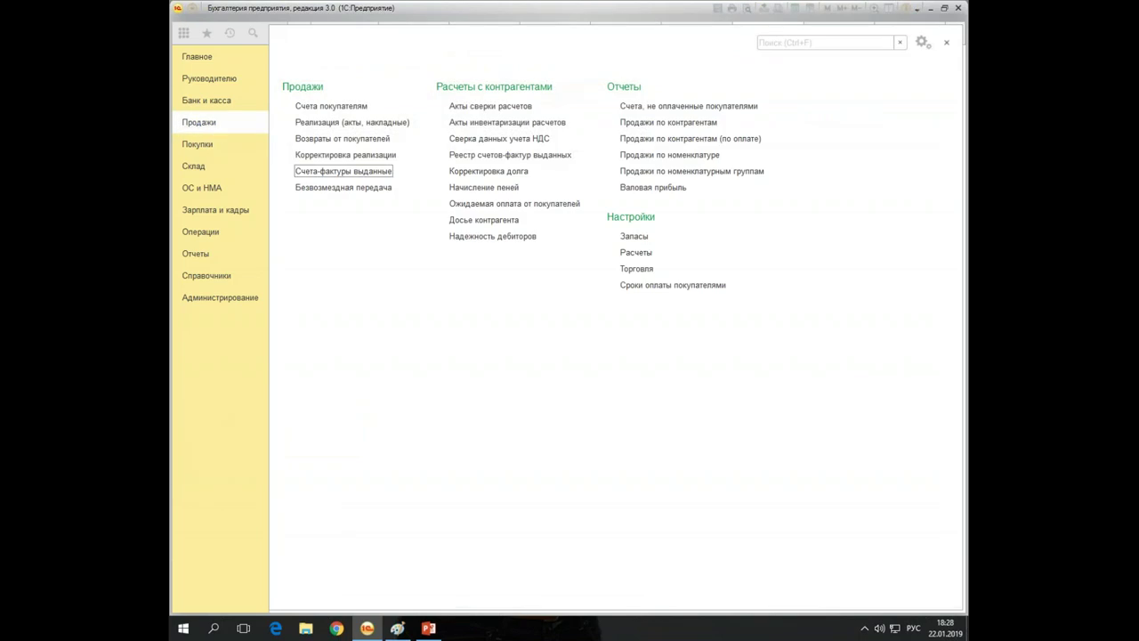
click(294, 123)
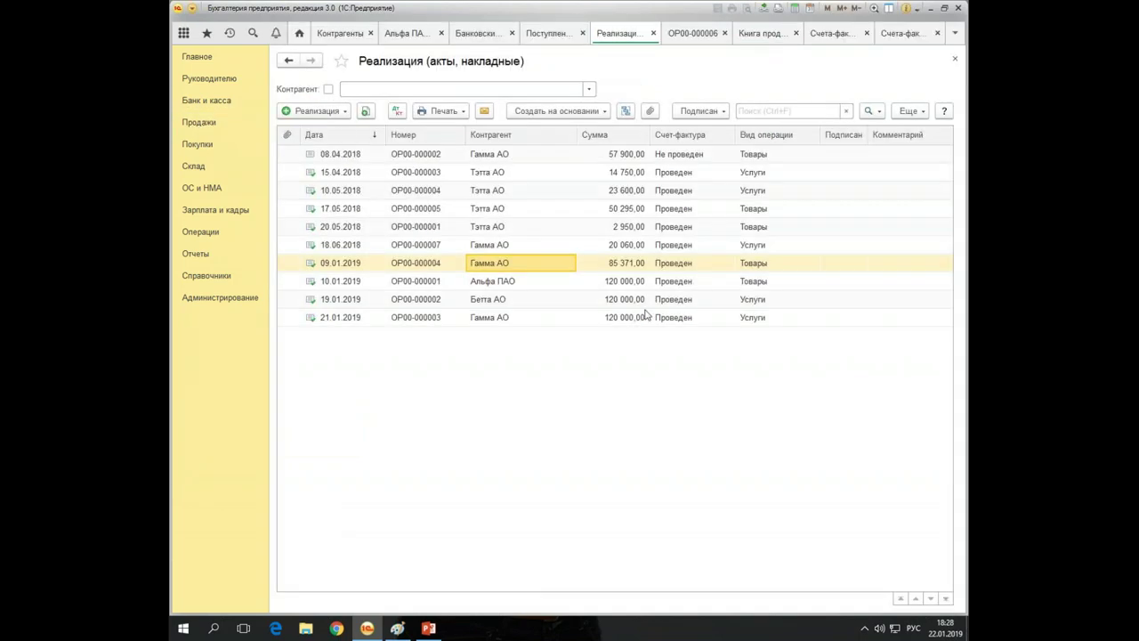
double_click(485, 301)
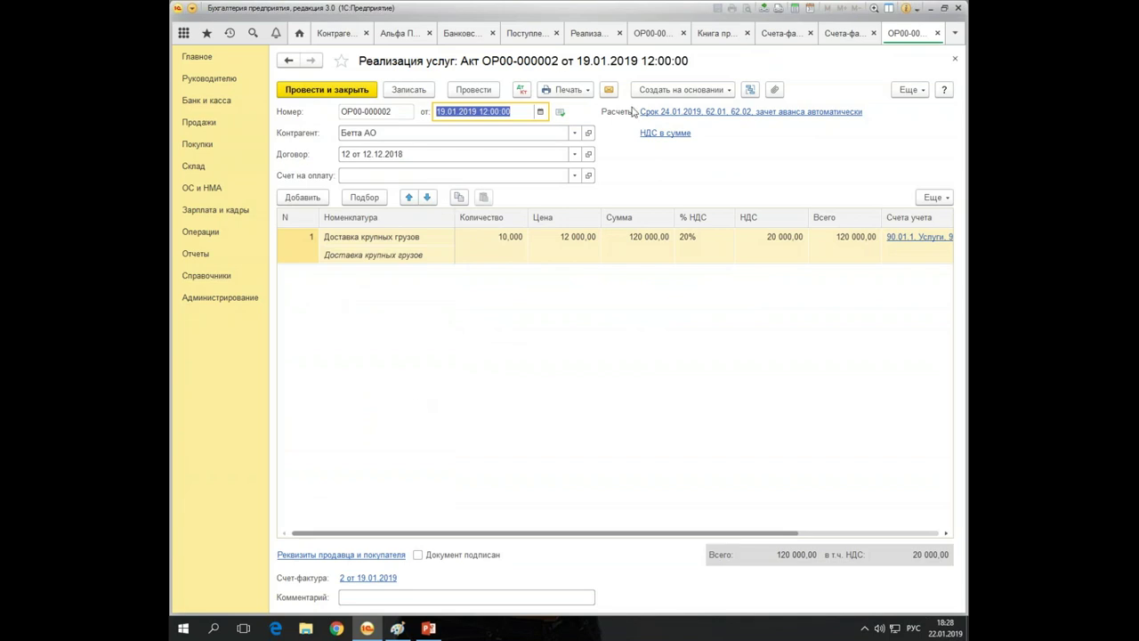
click(357, 579)
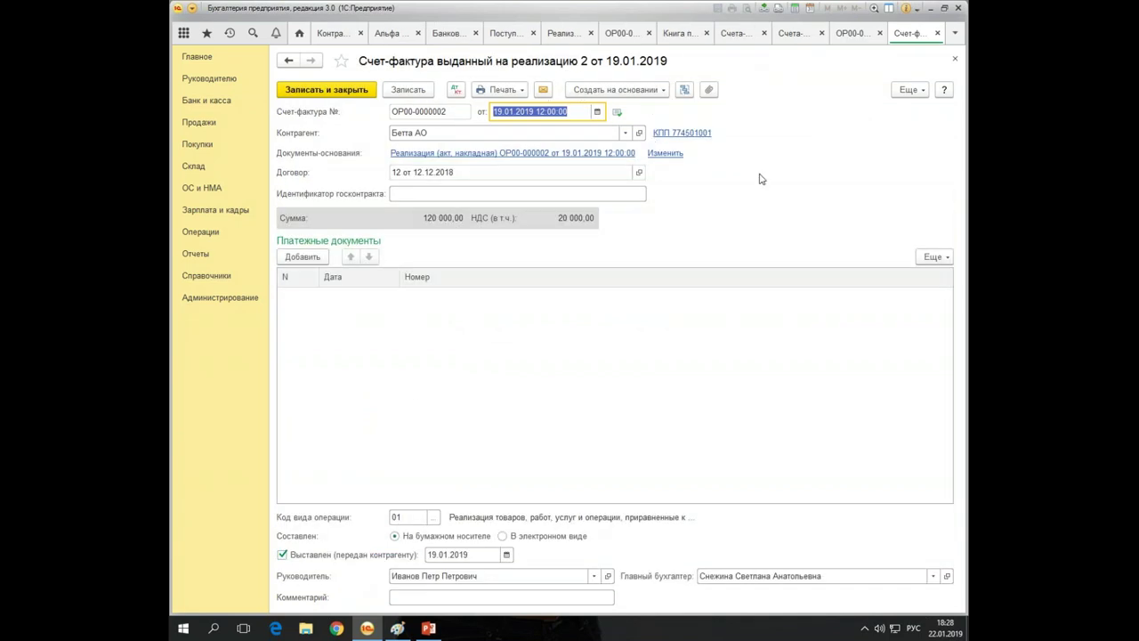
Review the register movements of Бетта АО's счет-фактура 2 of 19.01.2019, then close the invoice
click(455, 89)
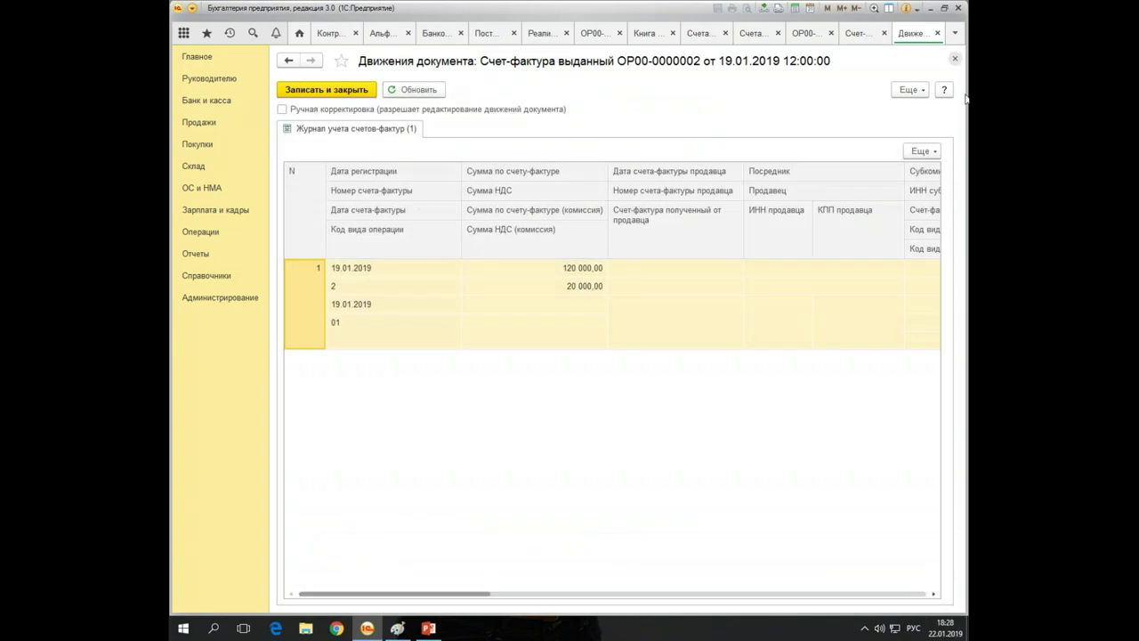
click(955, 58)
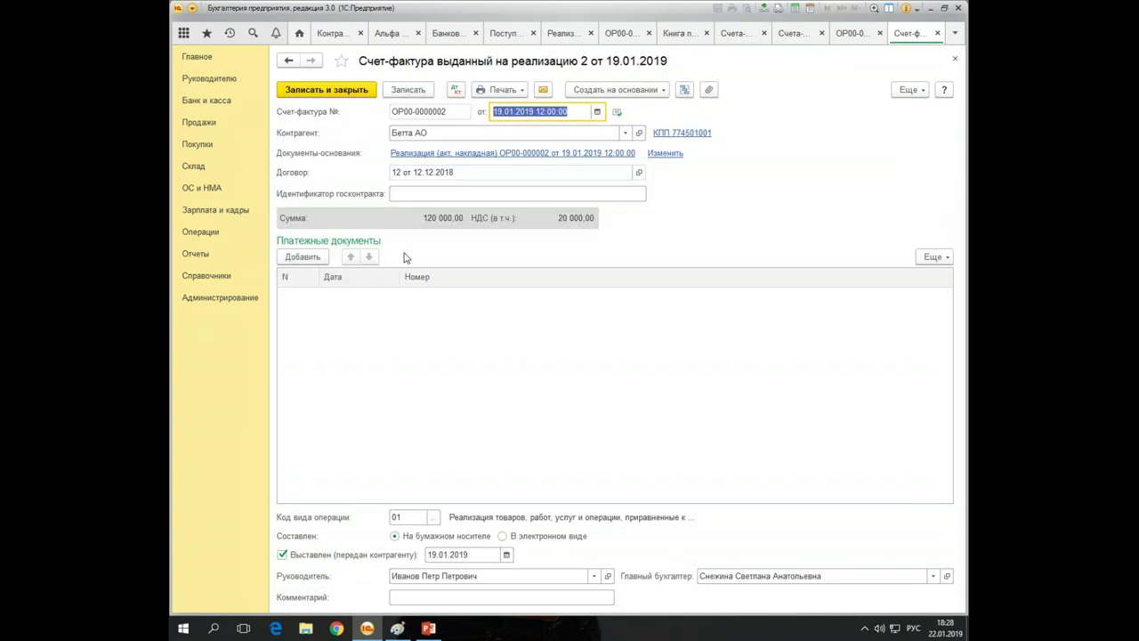
key(Escape)
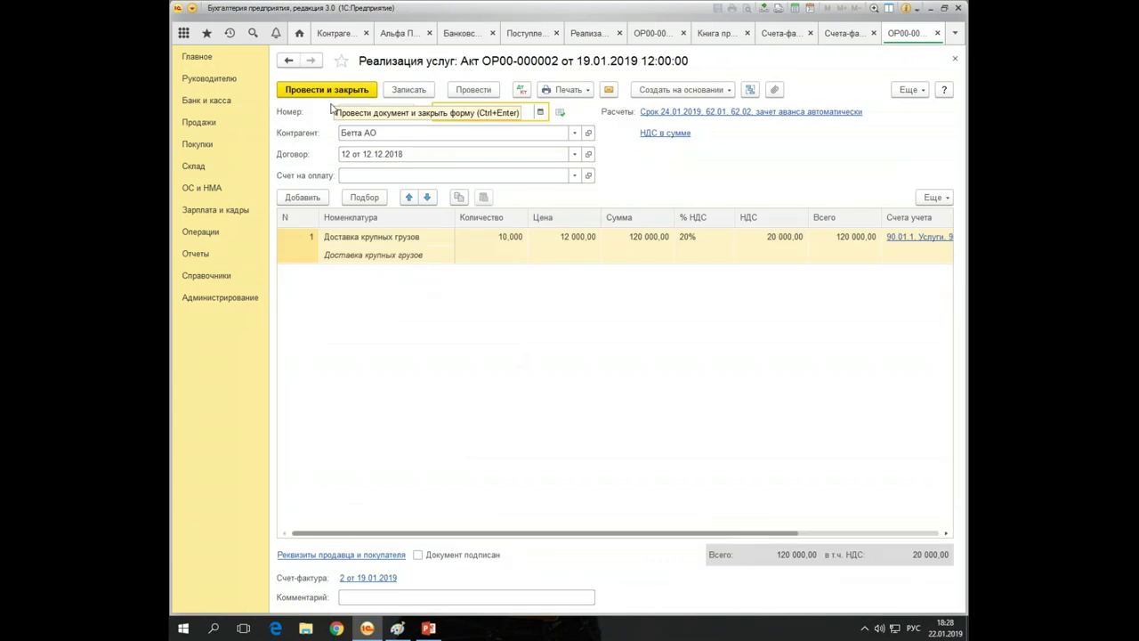
Examine the movements of Бетта АО's sale act of 19.01.2019, including the VAT accrual posting and the НДС Продажи register
click(698, 246)
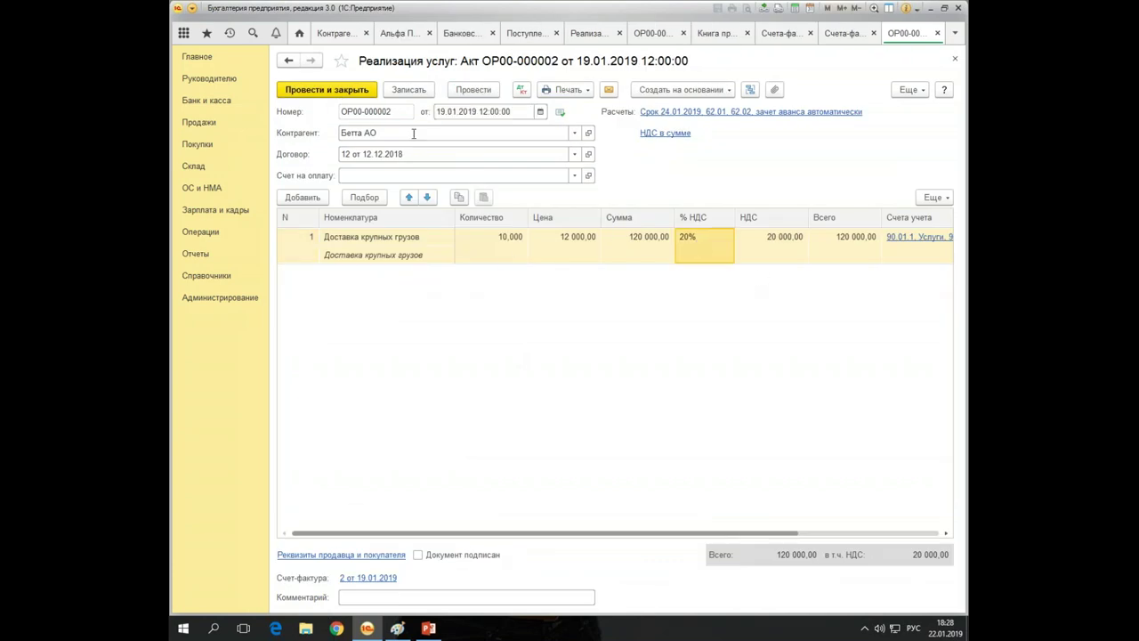
click(522, 91)
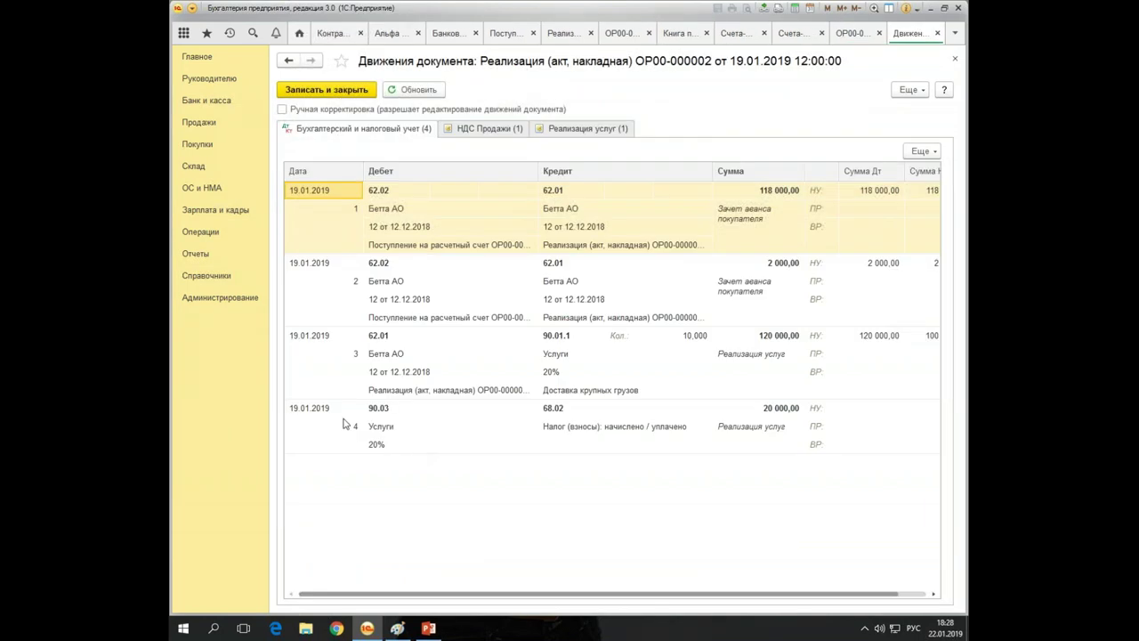
click(402, 411)
click(598, 411)
click(308, 436)
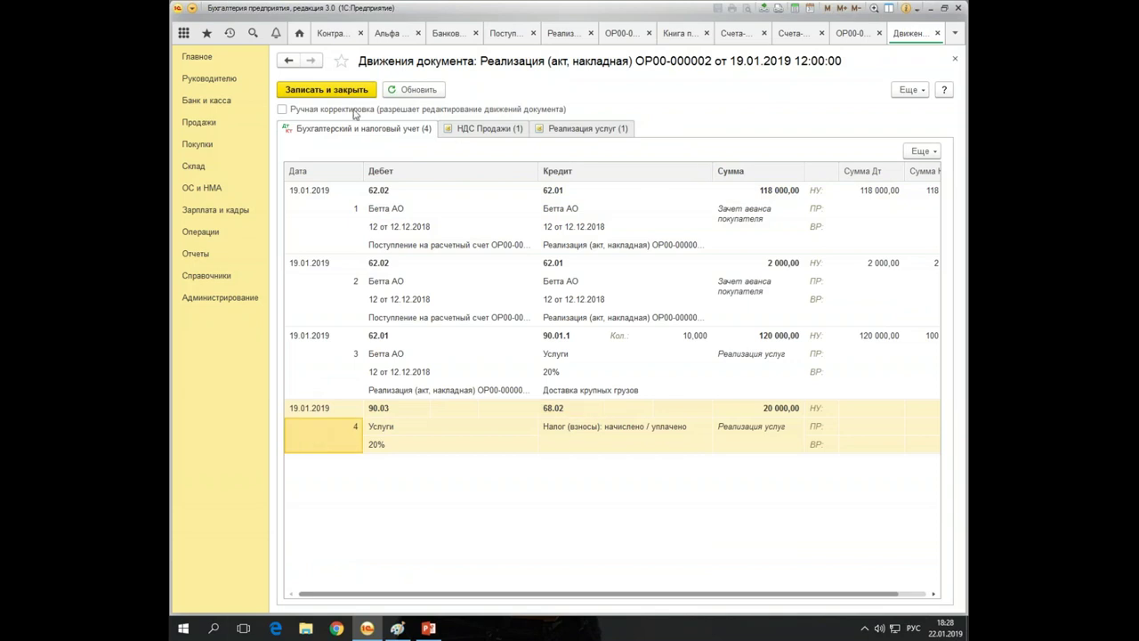
click(486, 134)
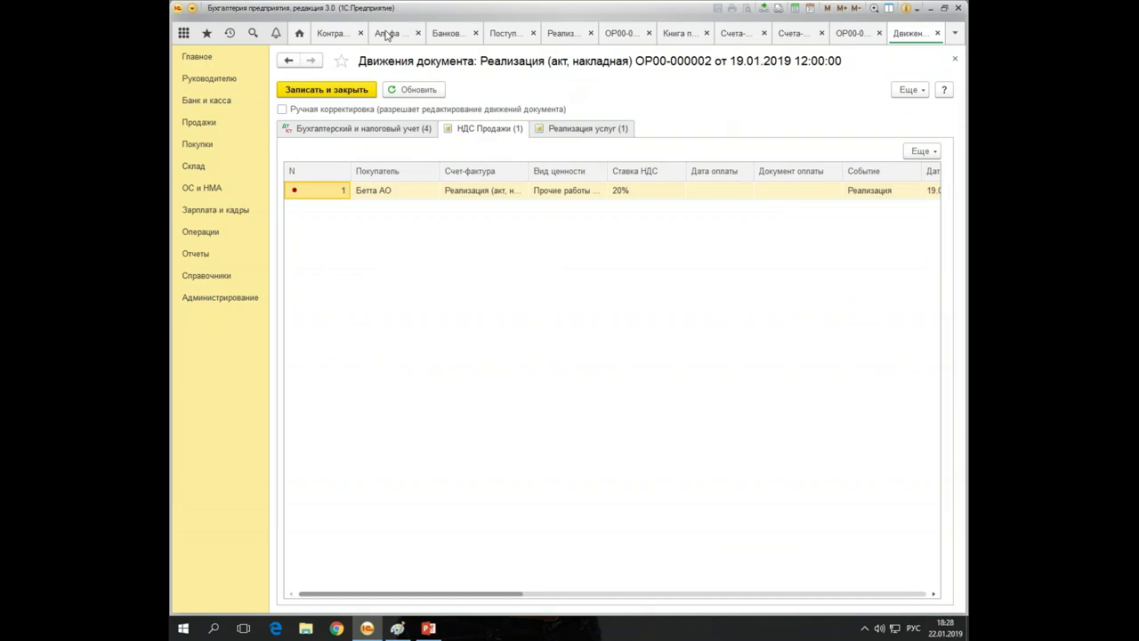
Generate the Книга продаж report for the 1st quarter of 2019 and locate Бетта АО's invoice 2 of 19.01.2019
click(194, 258)
click(686, 269)
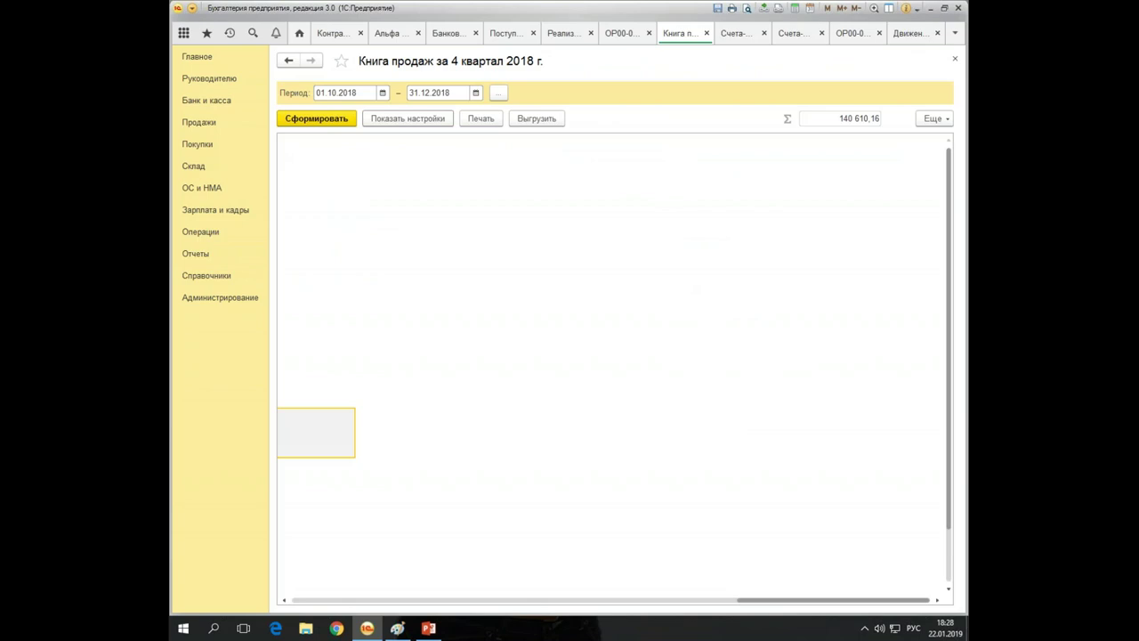
click(498, 92)
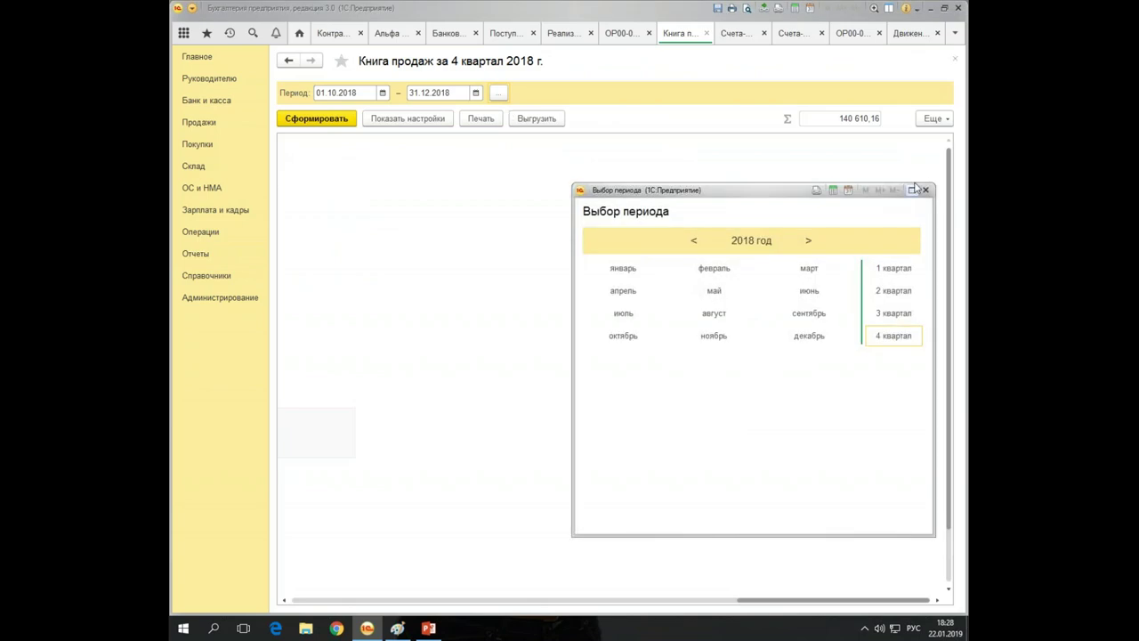
click(892, 268)
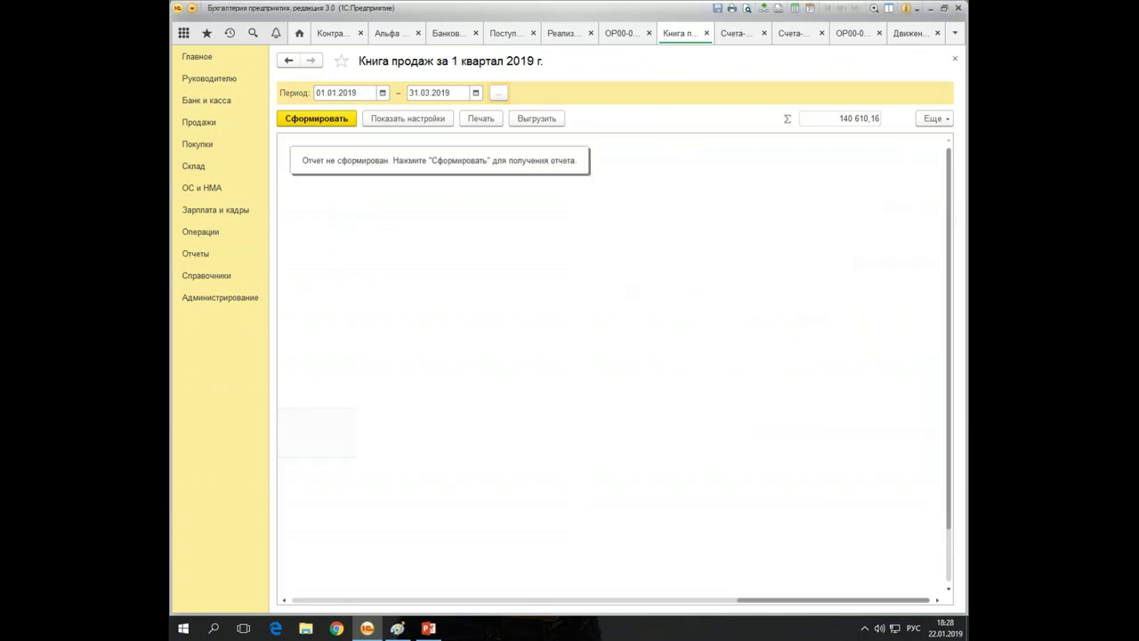
click(325, 121)
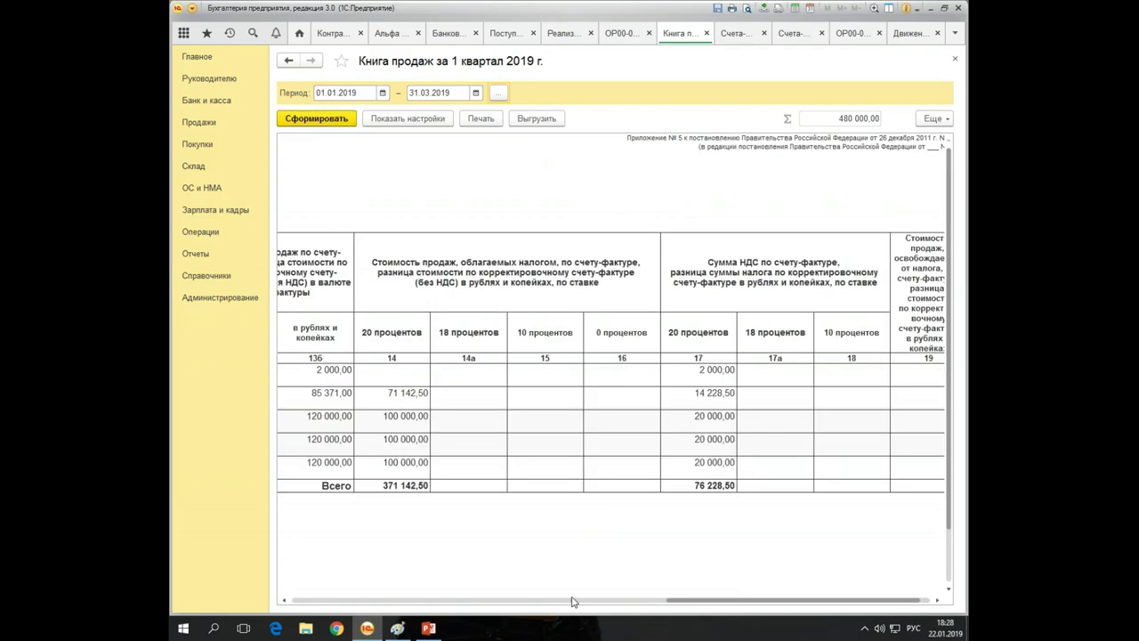
drag(734, 607, 376, 601)
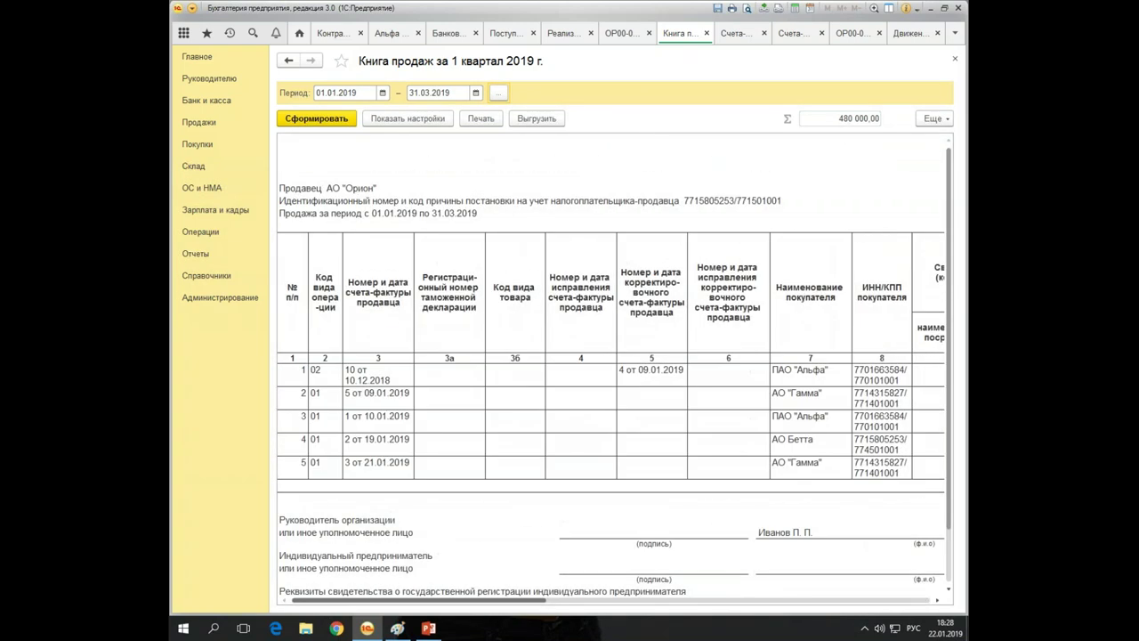
click(362, 441)
Recheck Бетта АО's sale act of 19.01.2019 and its movements, and return to the sales book
click(562, 34)
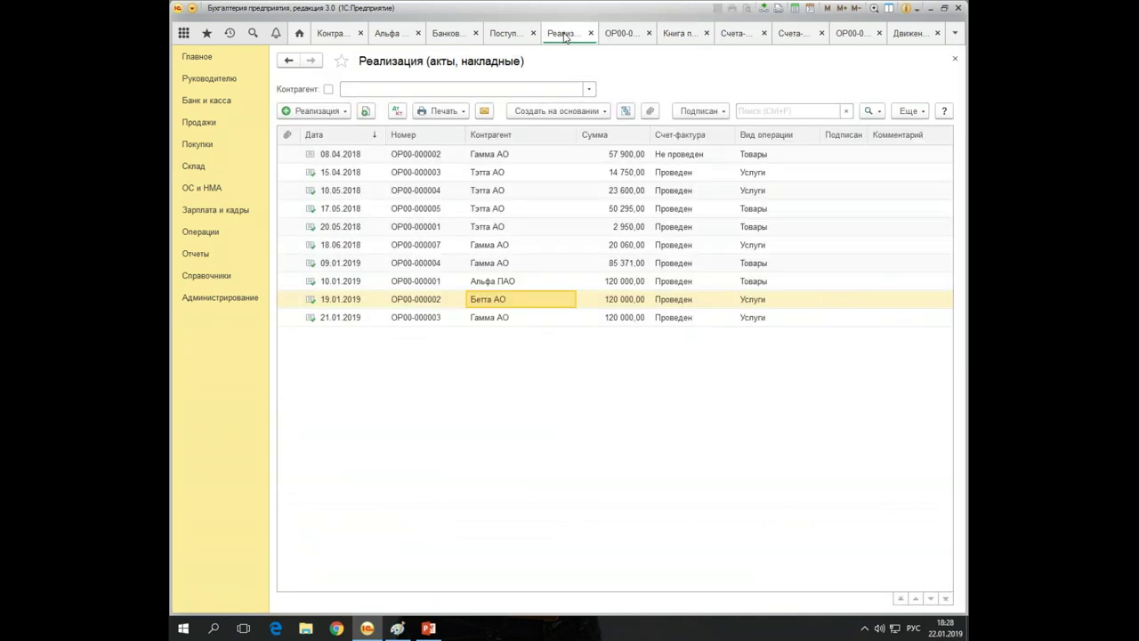
click(912, 37)
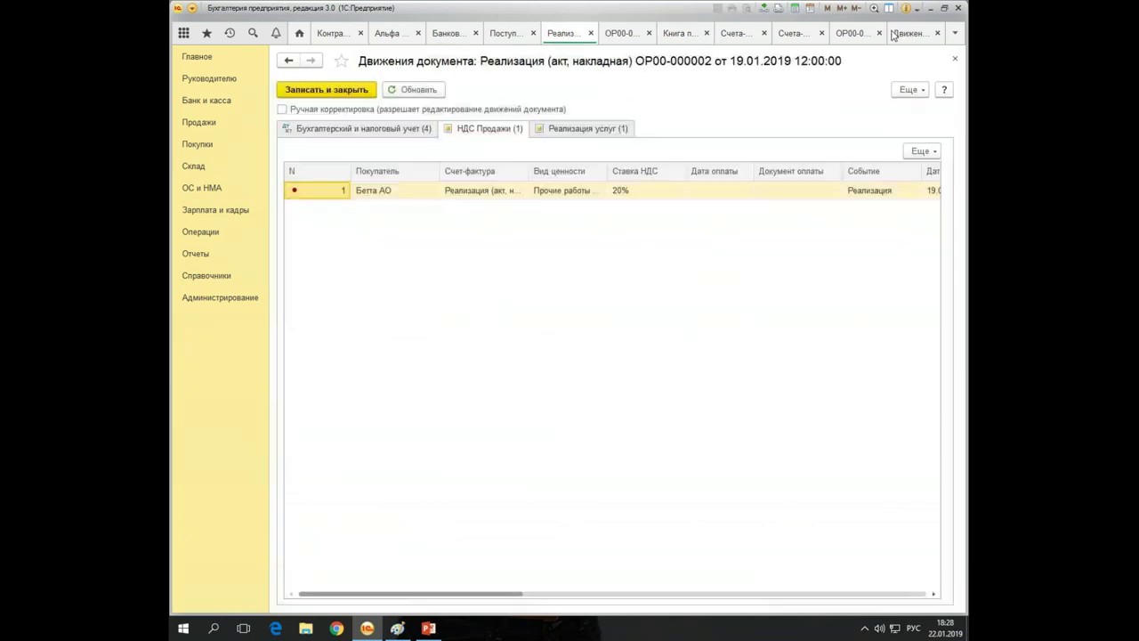
click(848, 37)
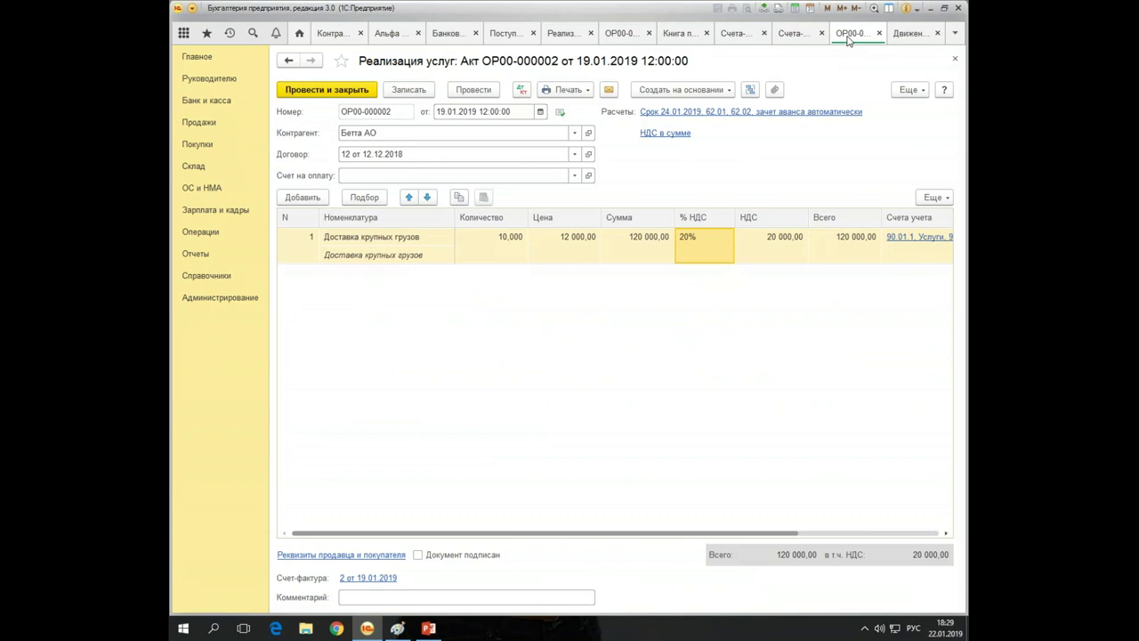
click(661, 39)
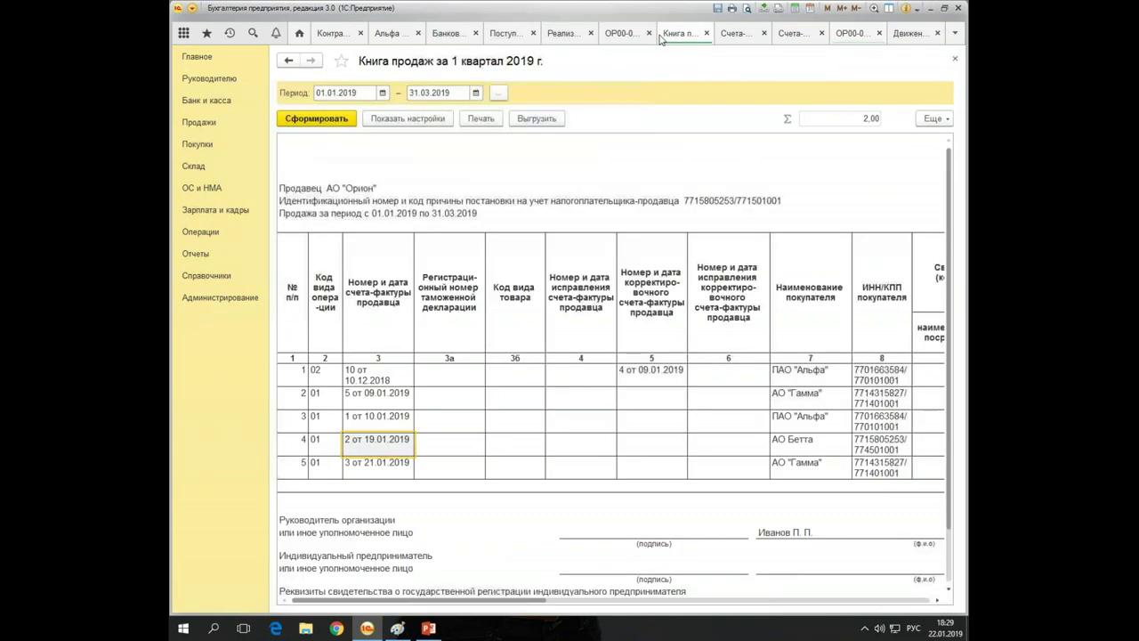
Examine the Бетта АО row of the sales book across its columns up to the sales amounts by VAT rate
click(299, 443)
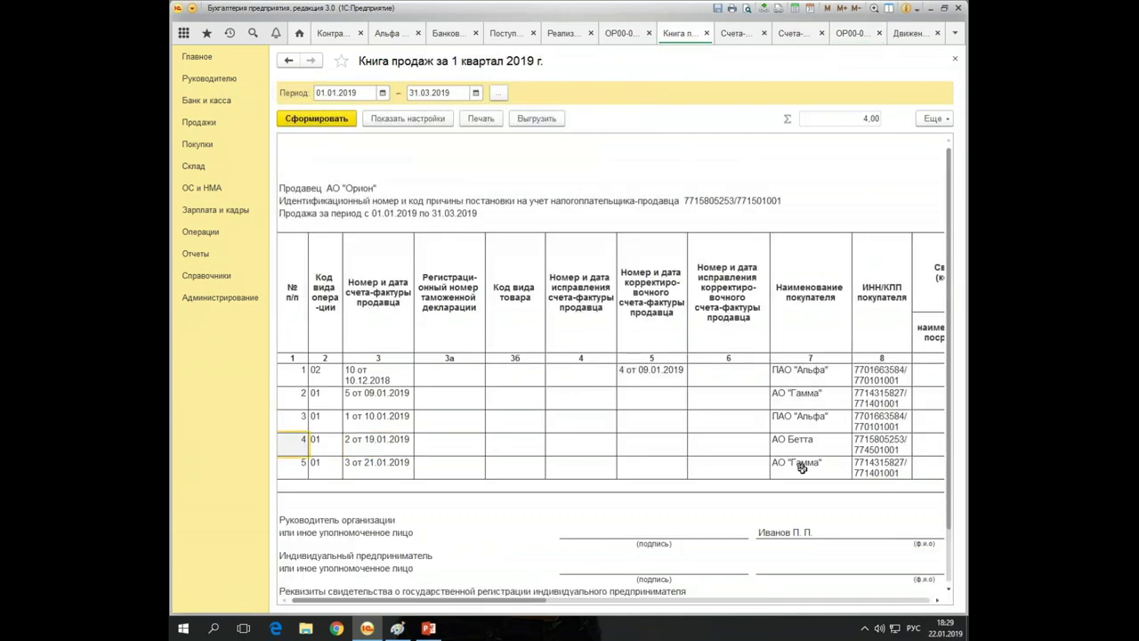
key(Right)
key(Right)
key(Right)
key(Right)
key(Right)
key(Right)
key(Right)
key(Right)
key(Right)
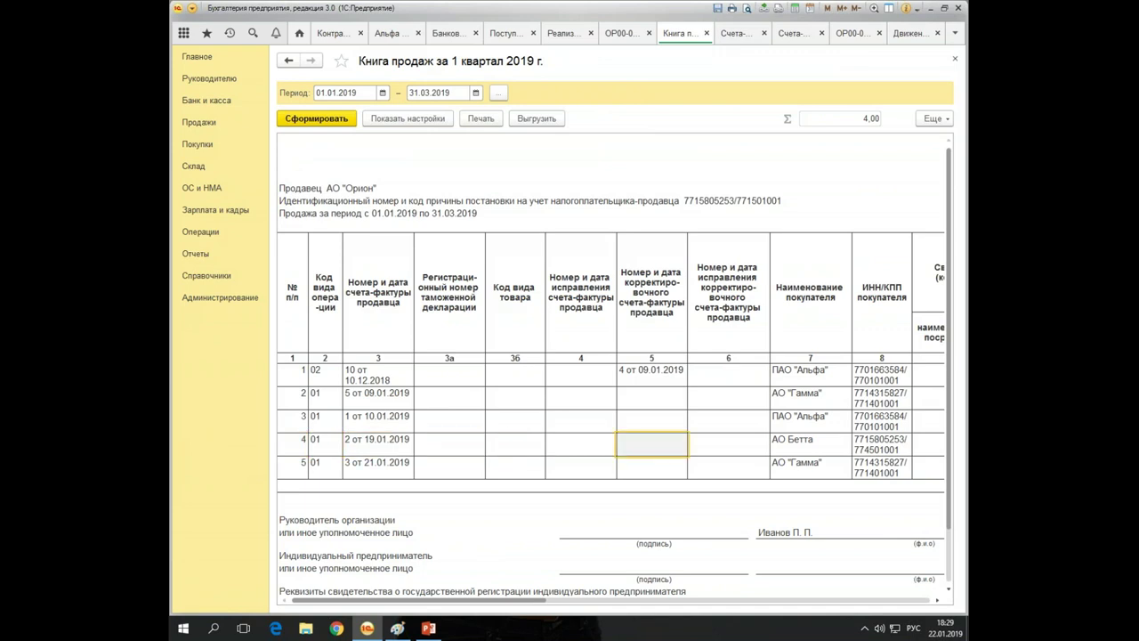
key(Right)
key(Right)
key(Right)
key(Right)
key(Right)
key(Right)
key(Right)
key(Right)
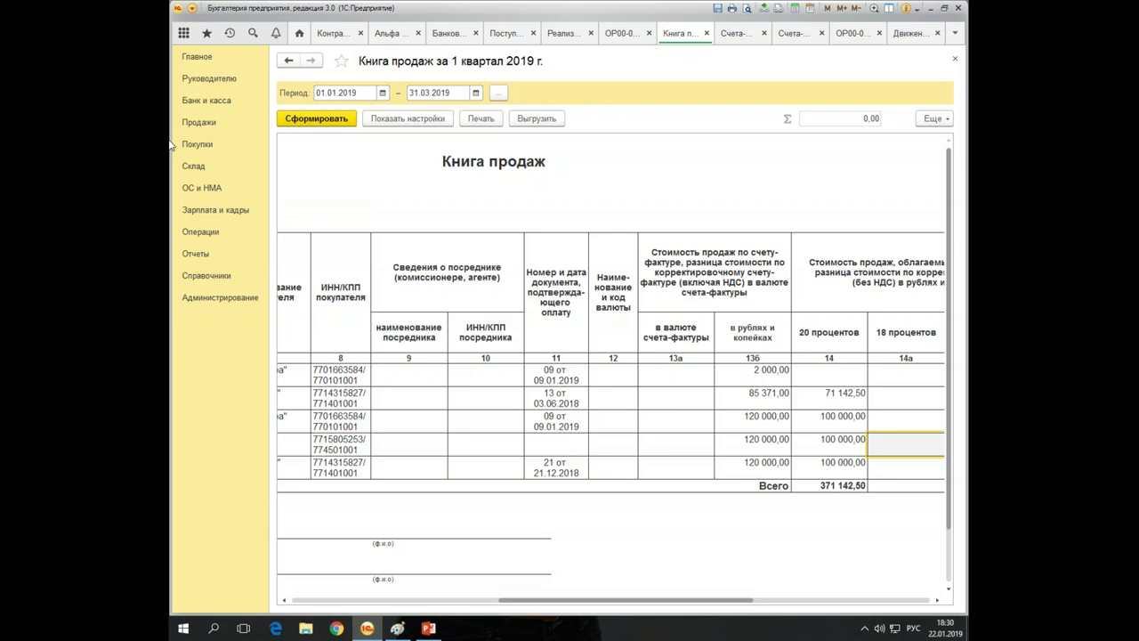
Open Отчетность по НДС and set its period to the 1st quarter of 2019
click(191, 256)
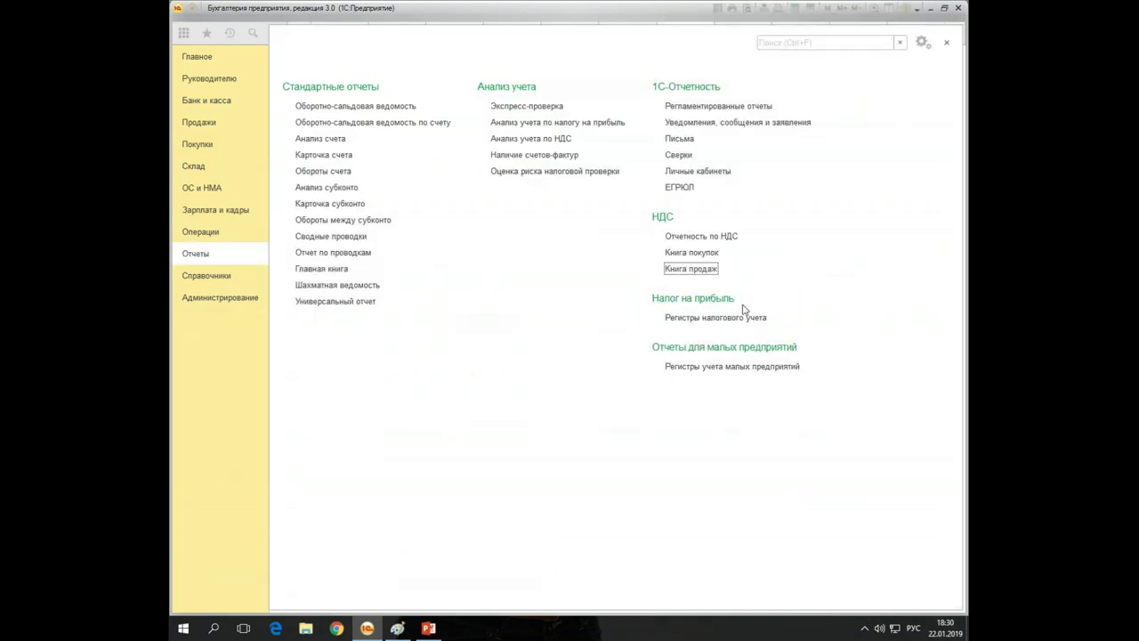
click(681, 236)
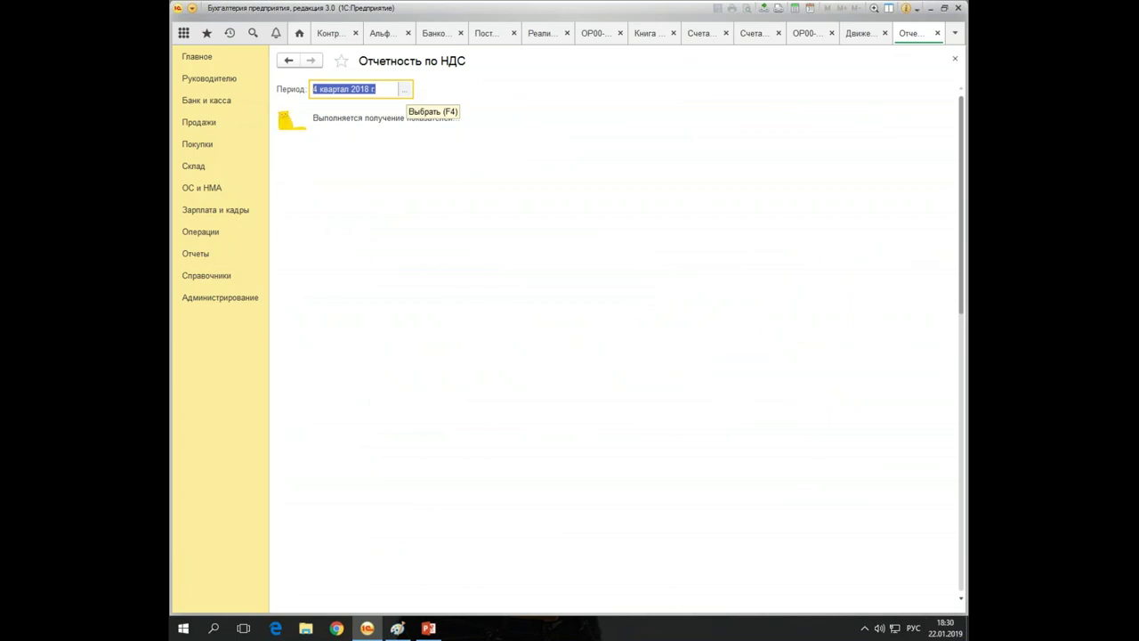
click(404, 89)
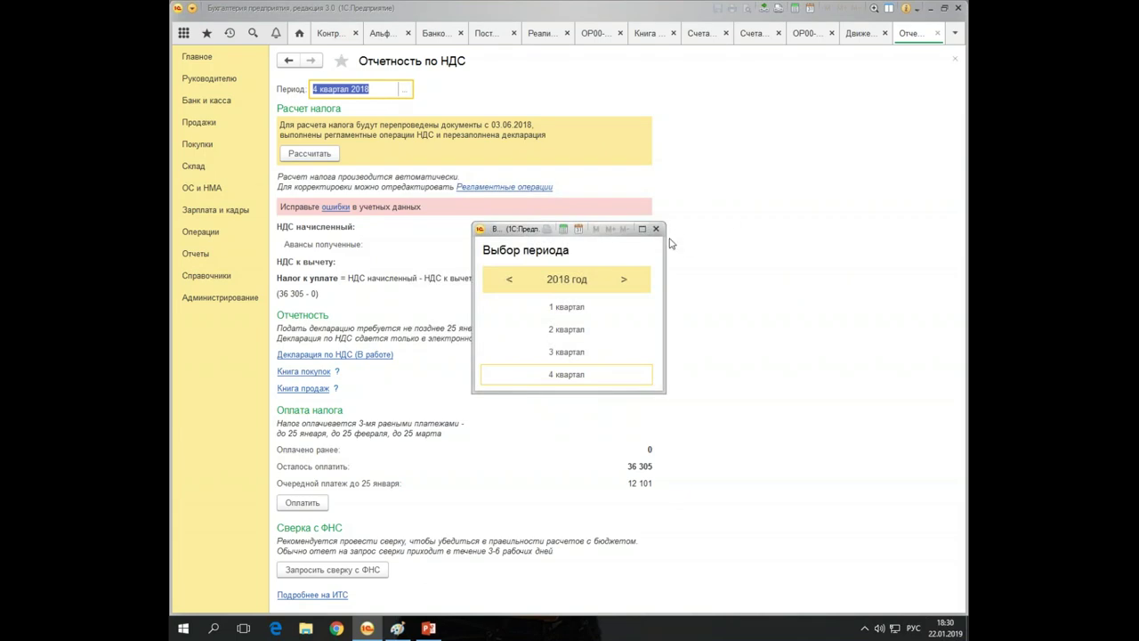
click(625, 279)
click(578, 314)
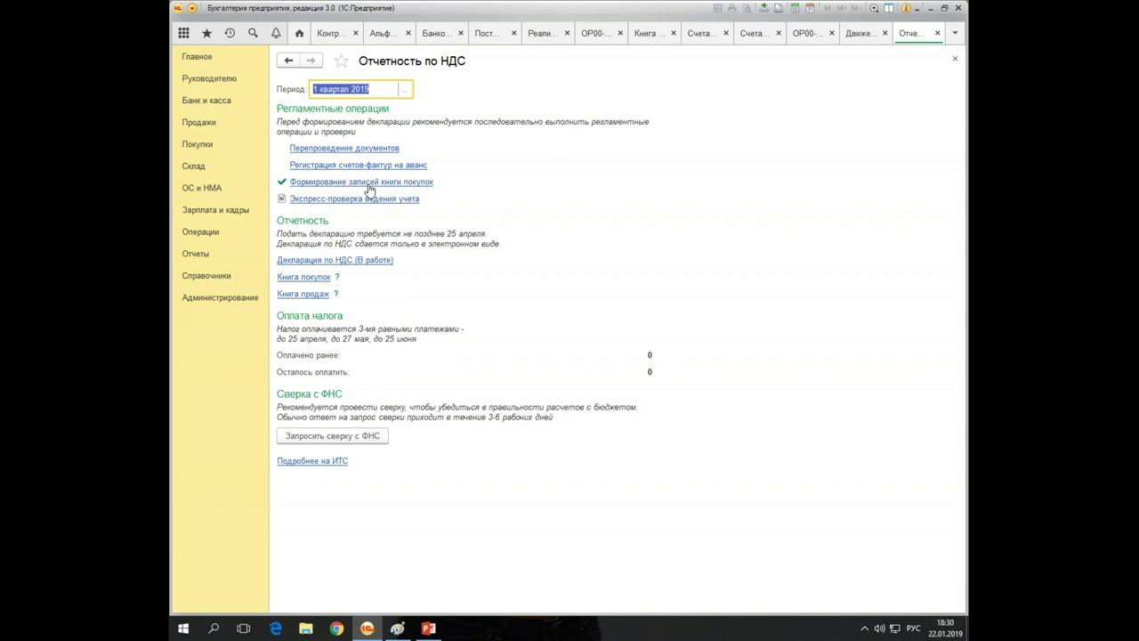
Open the Формирование записей книги покупок document, widen the Документ аванса column and examine the receipts behind Альфа ПАО's and Бетта АО's advances
click(369, 183)
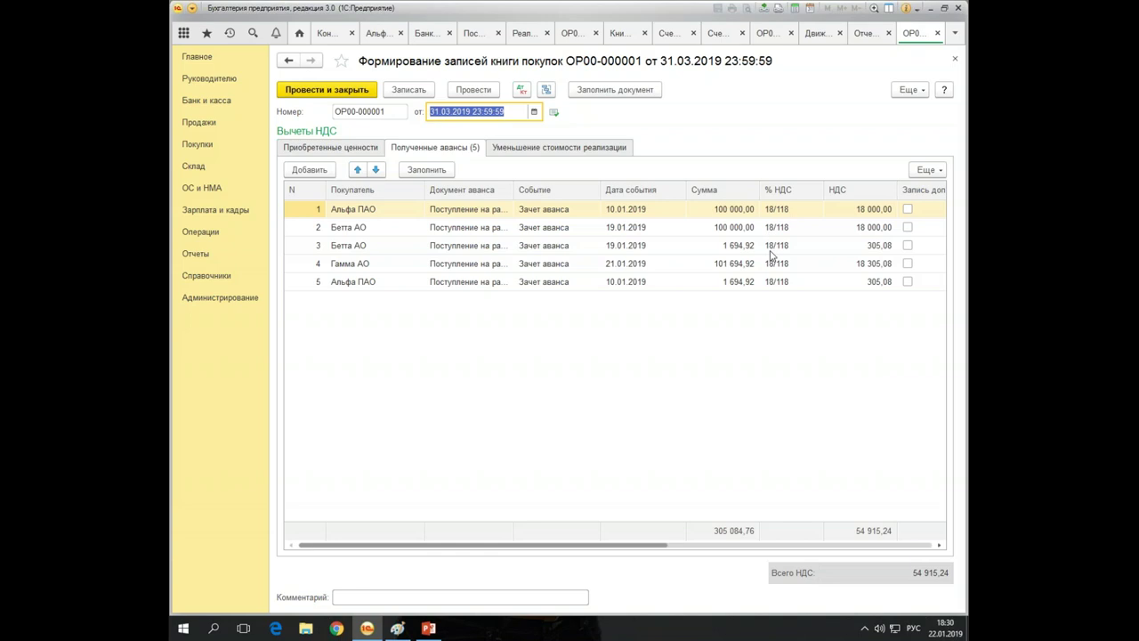
drag(514, 186, 757, 159)
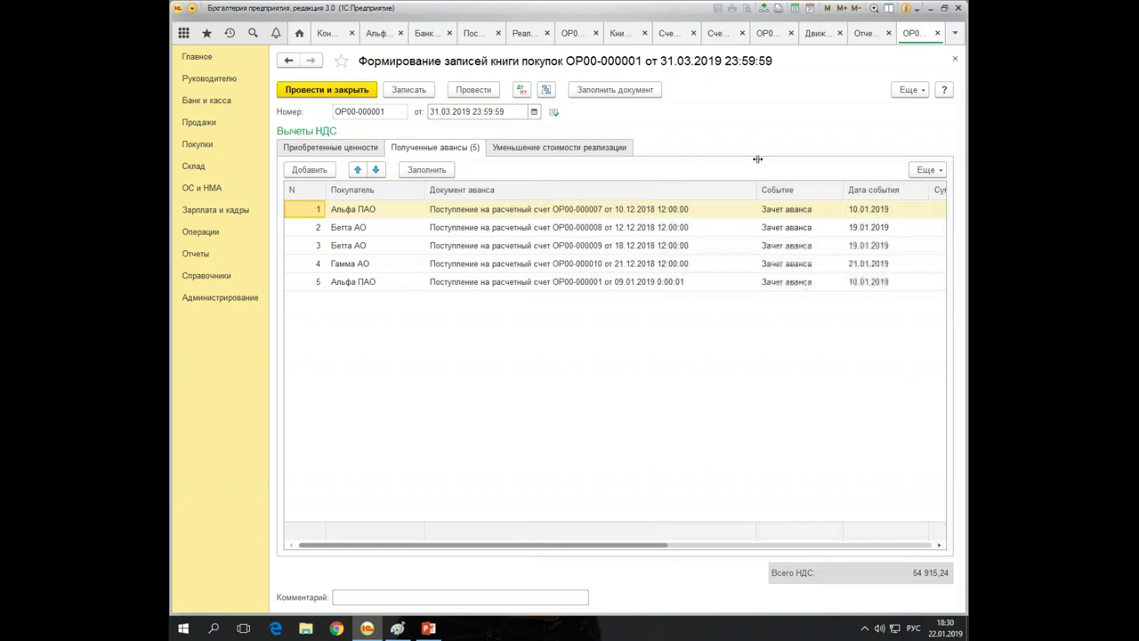
click(614, 215)
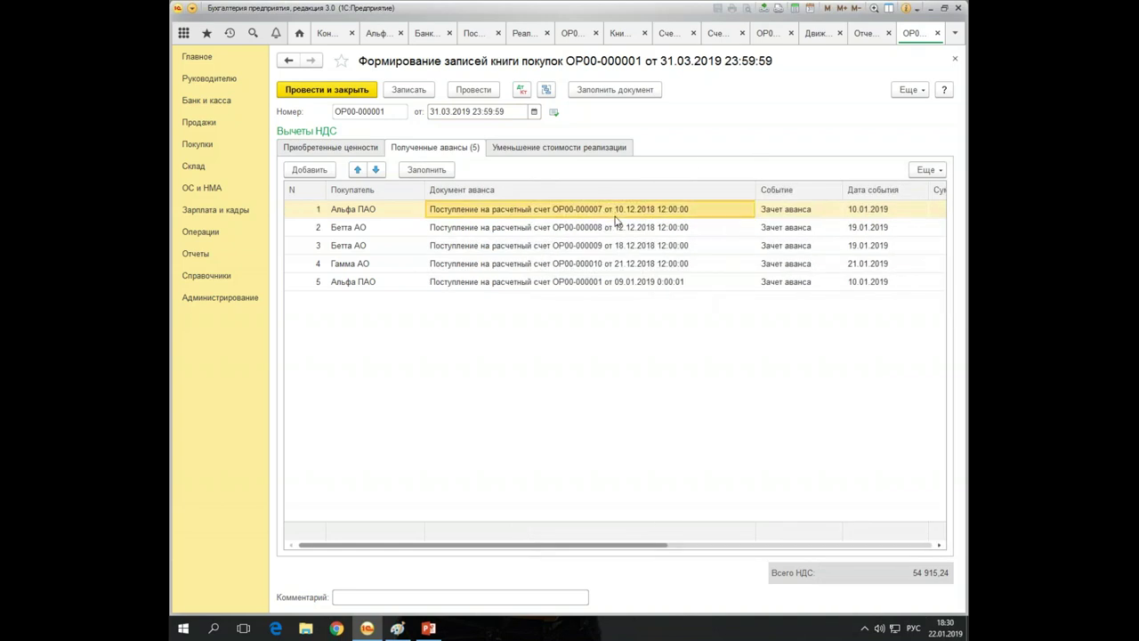
click(616, 230)
click(622, 248)
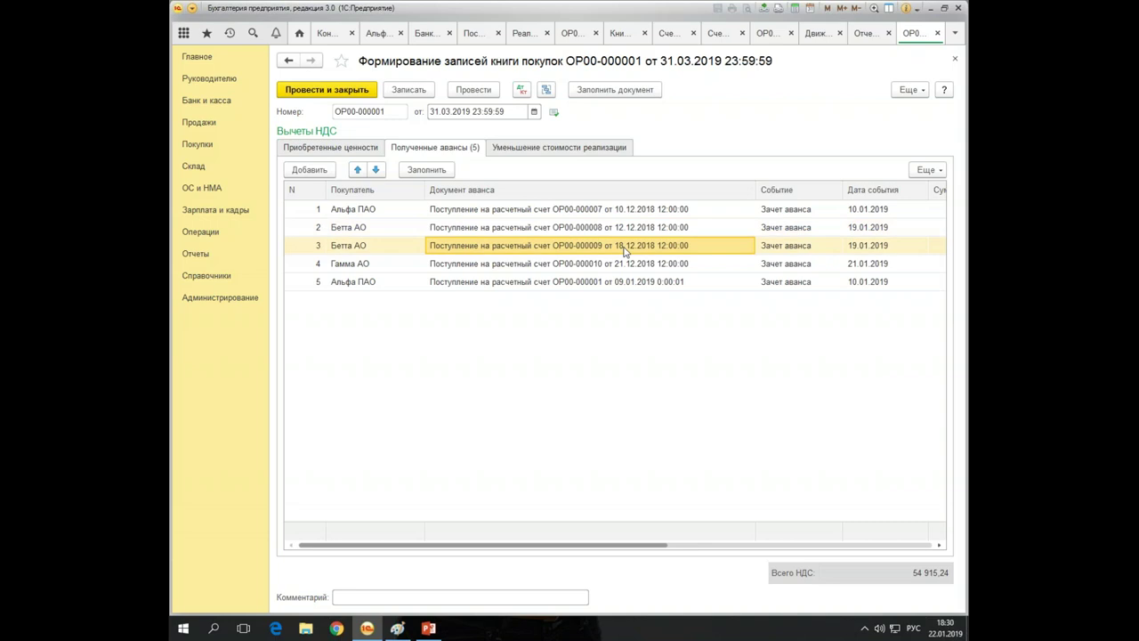
click(624, 233)
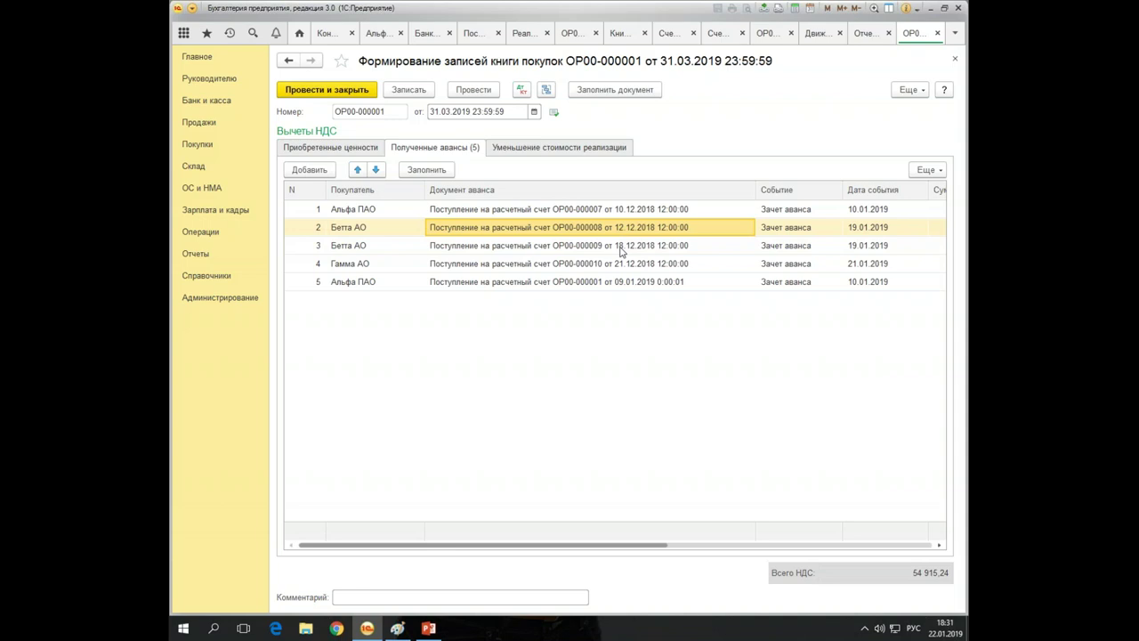
click(621, 252)
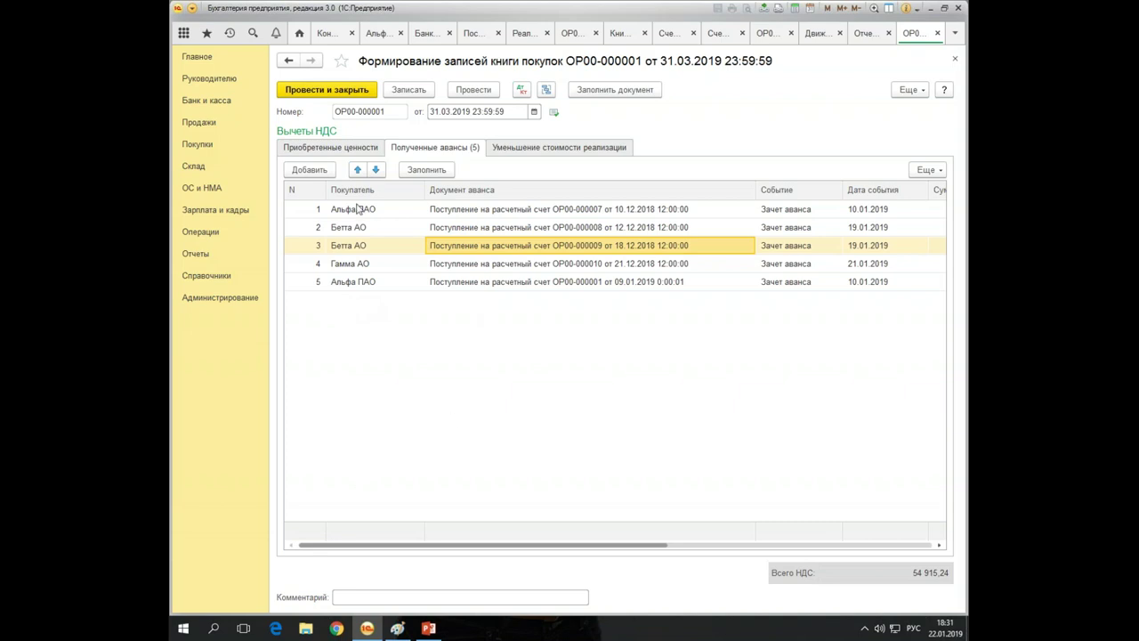
Generate the Книга покупок report for the 1st quarter of 2019
click(187, 255)
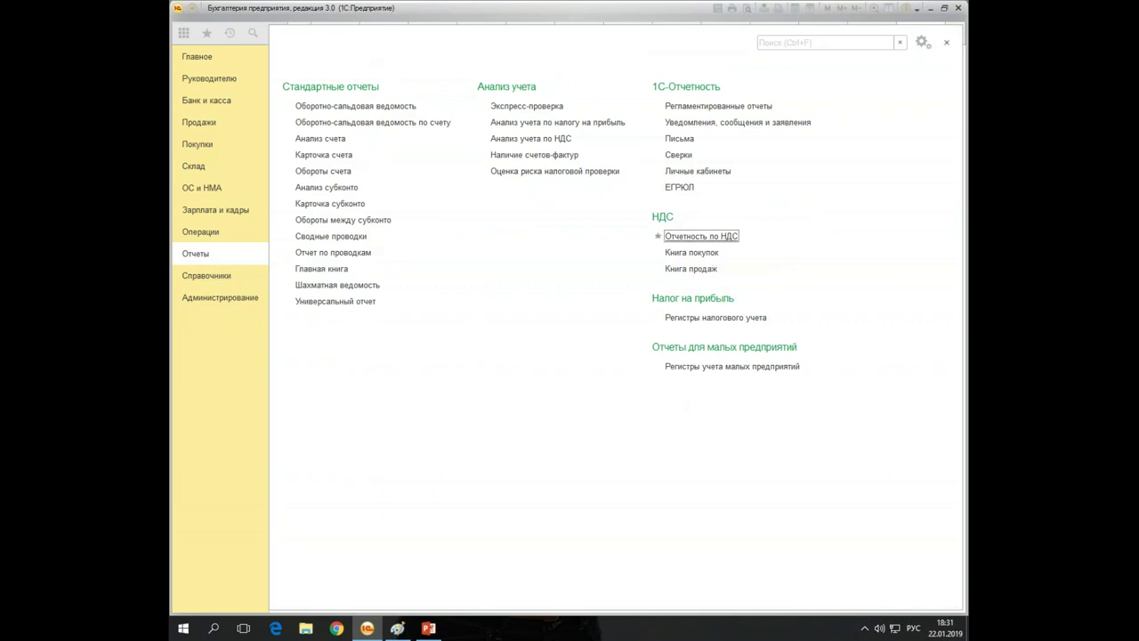
click(668, 252)
click(304, 122)
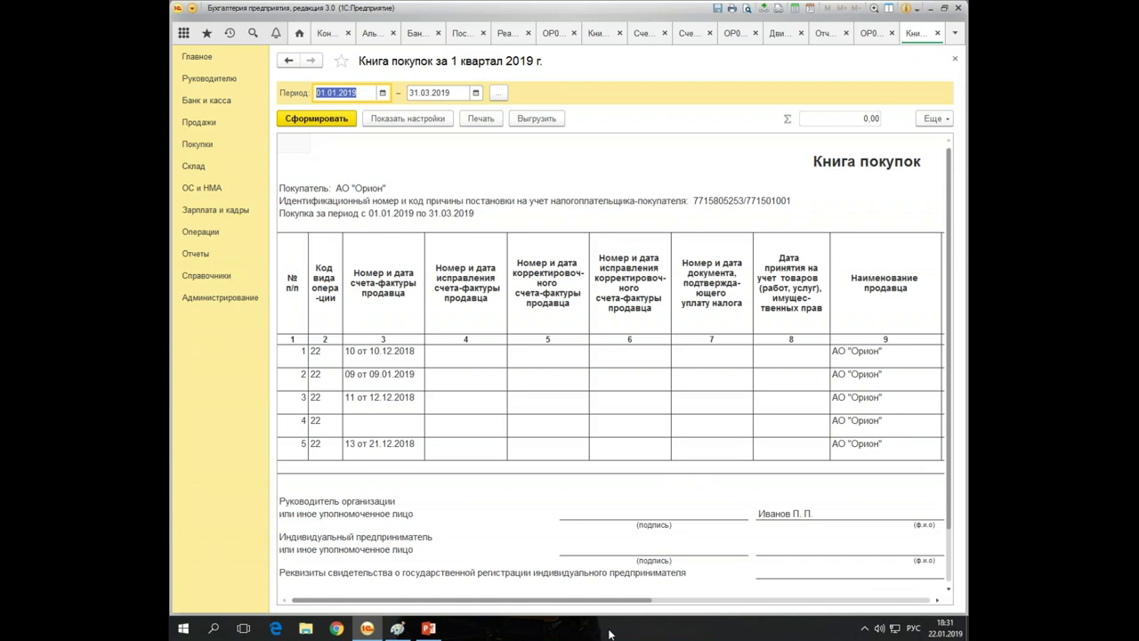
Examine the purchase amounts, deductible VAT and invoice numbers in the purchase book, and return to the start page
drag(489, 602, 820, 603)
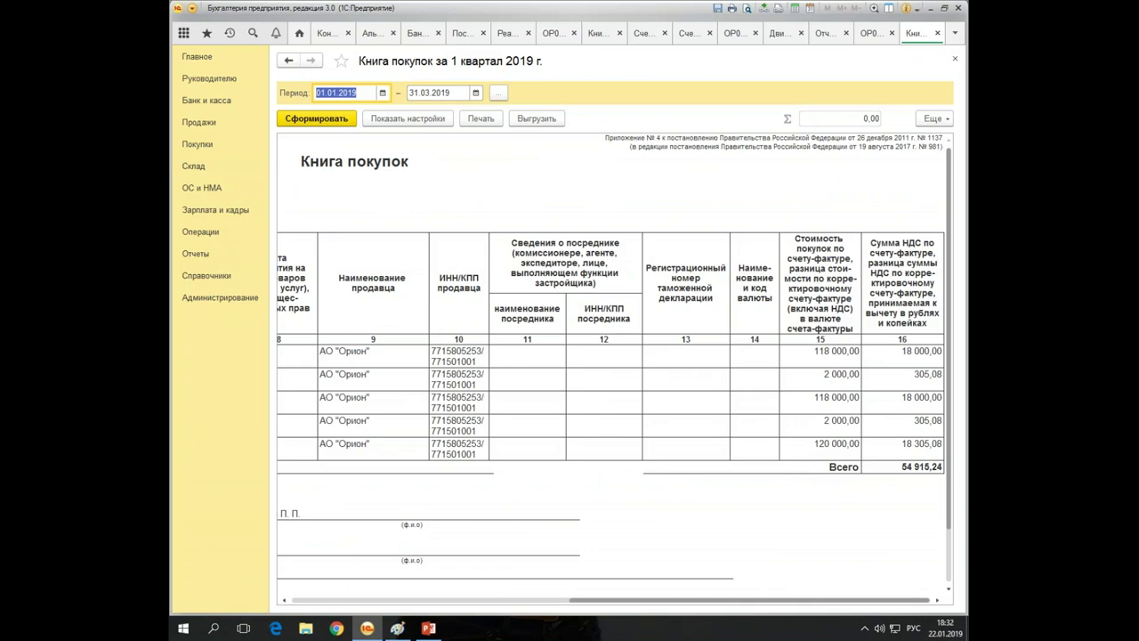
click(828, 407)
click(812, 355)
click(820, 378)
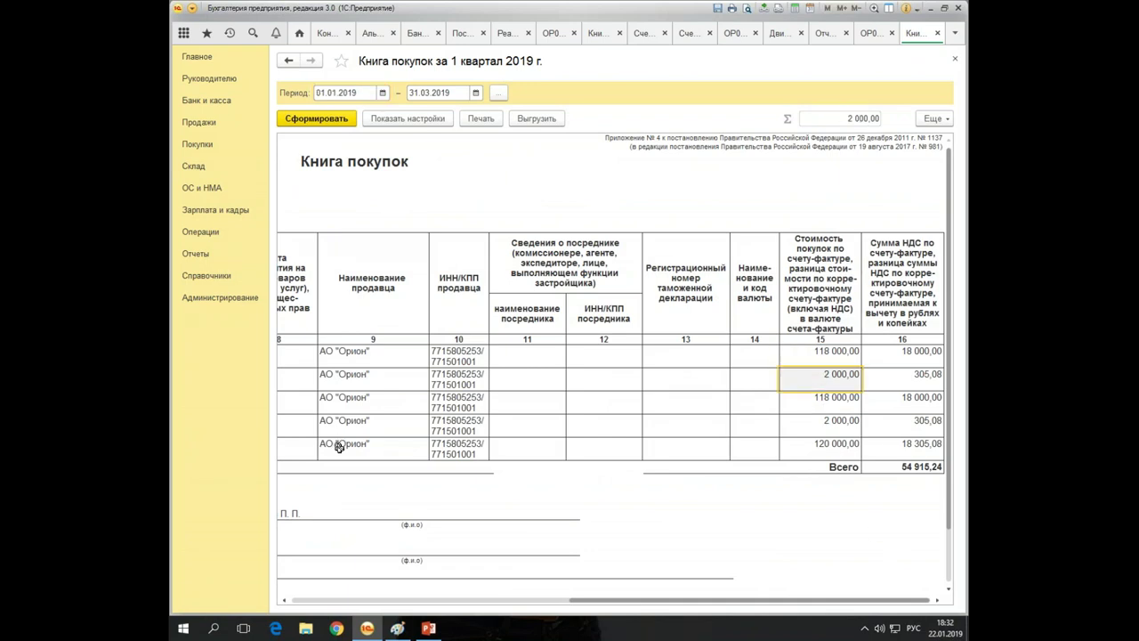
drag(623, 605, 241, 606)
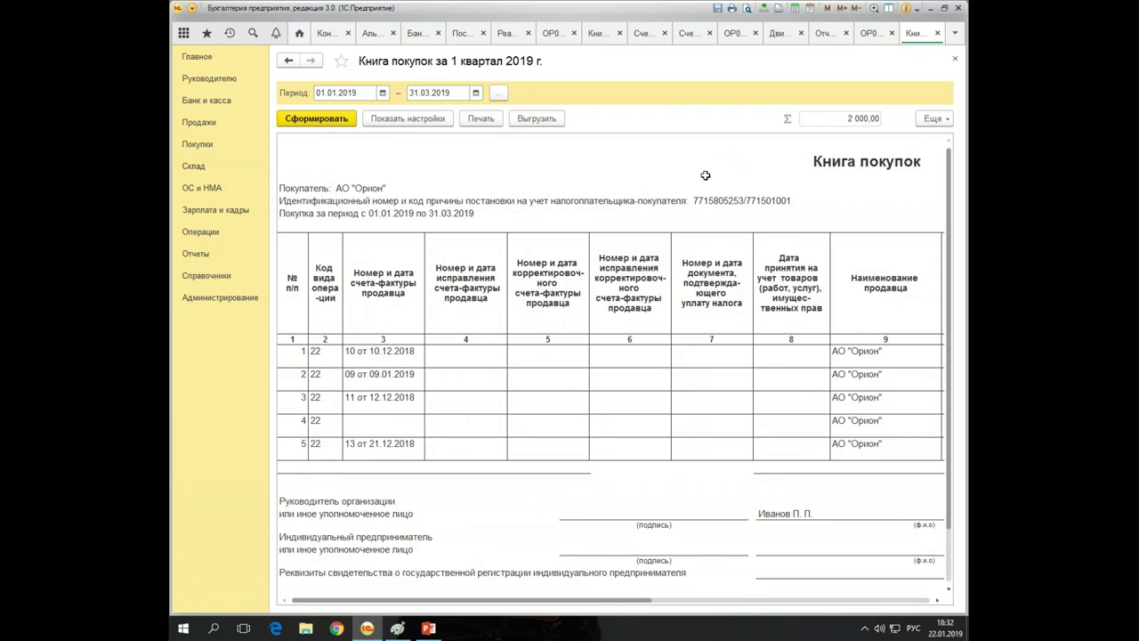
click(300, 34)
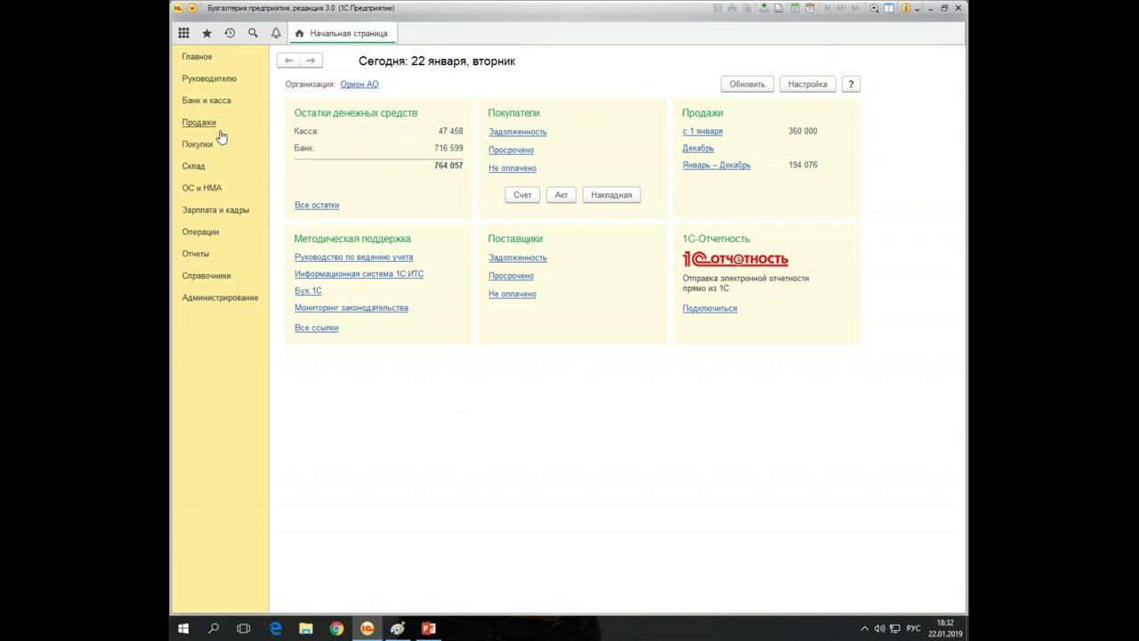
Open Банковские выписки and examine the December 2018 receipts from Альфа ПАО and Бетта АО
click(203, 100)
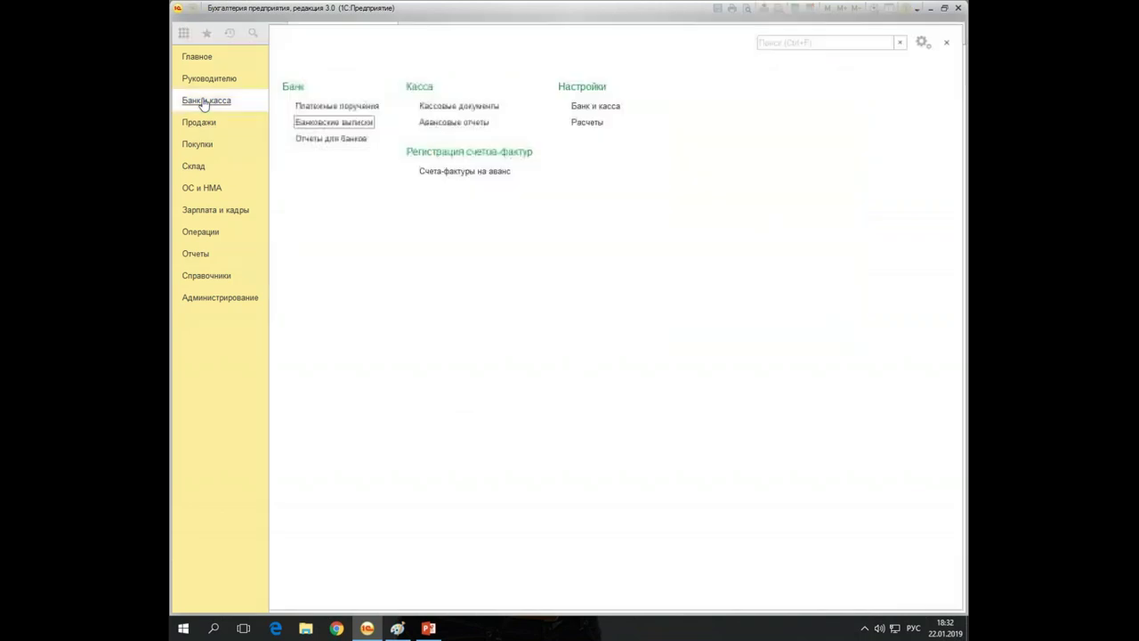
click(314, 125)
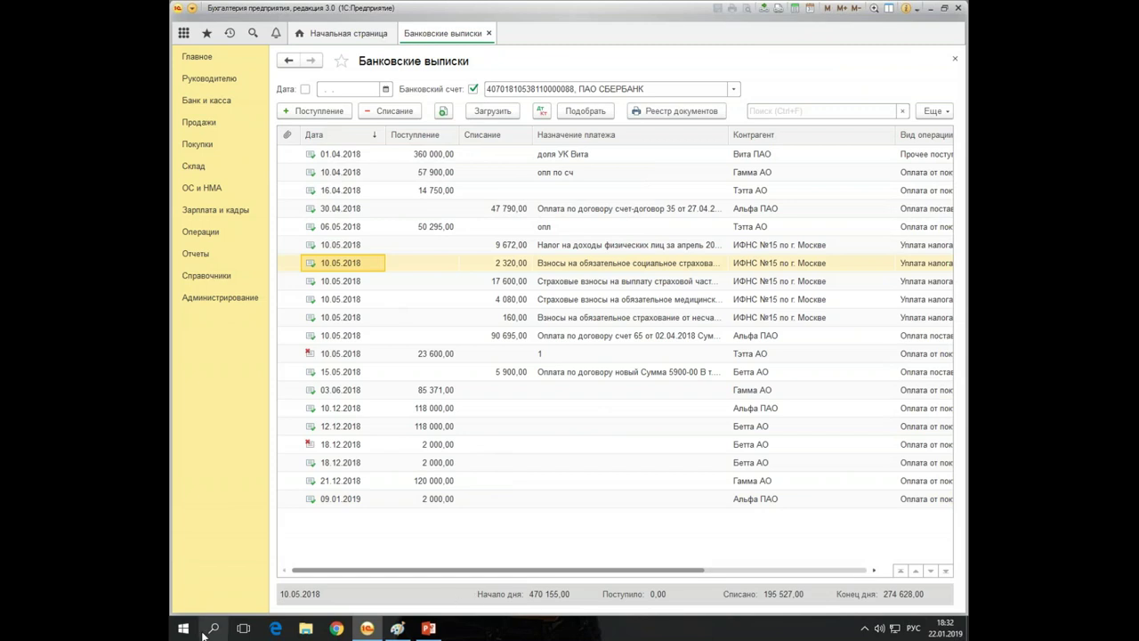
click(343, 413)
click(359, 433)
click(414, 467)
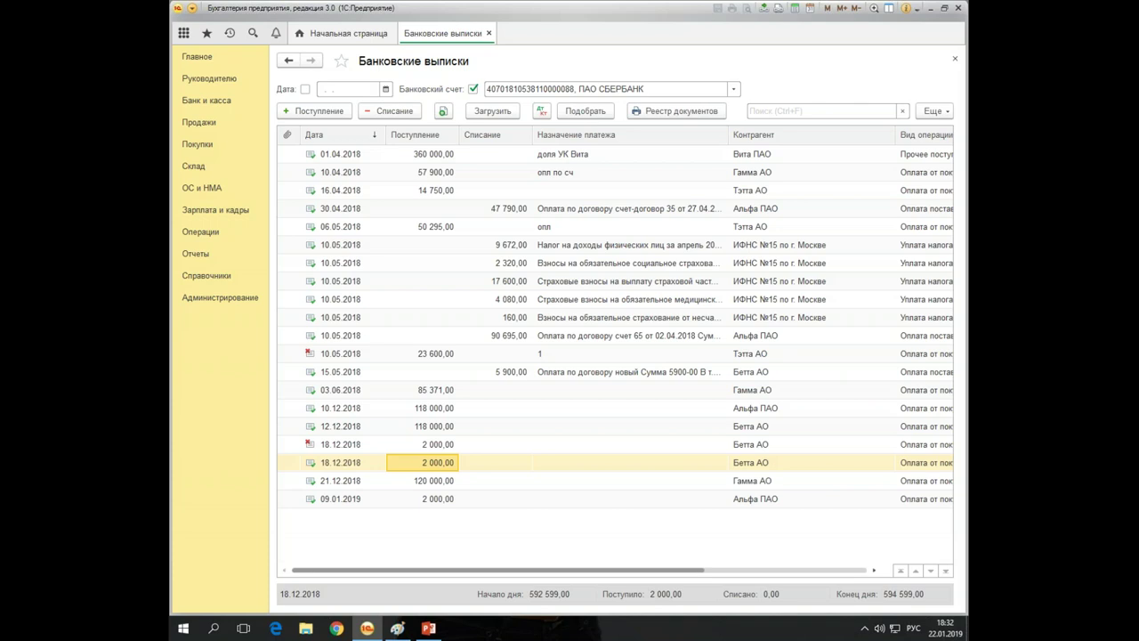
click(322, 413)
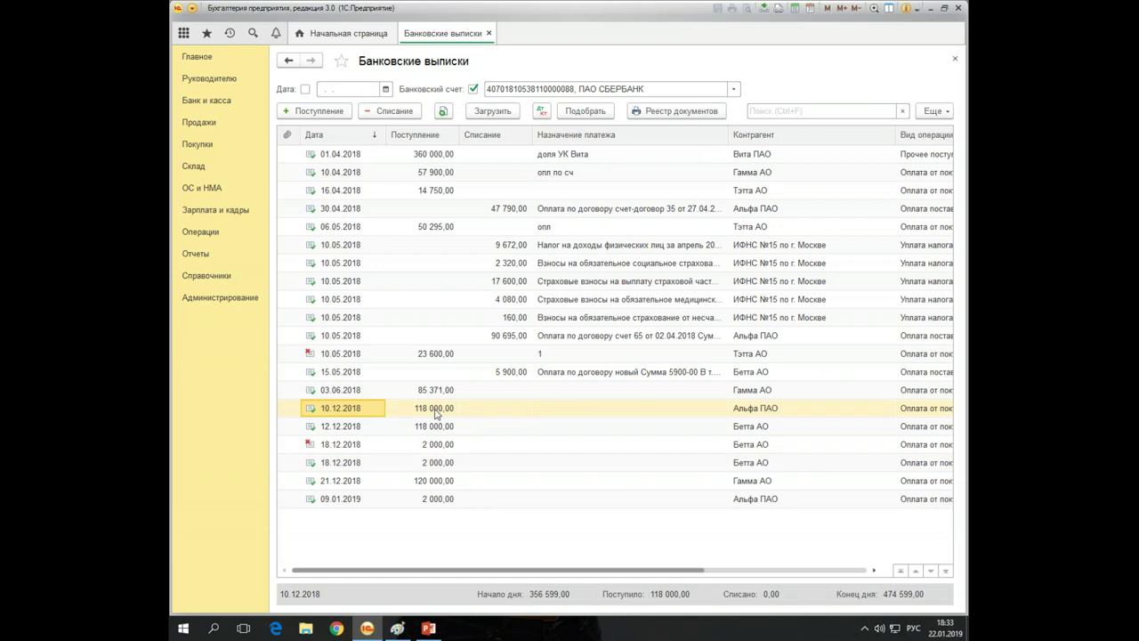
Open Альфа ПАО's 2 000,00 receipt dated 09.01.2019, set its Ставка НДС to 20% and post it
click(446, 504)
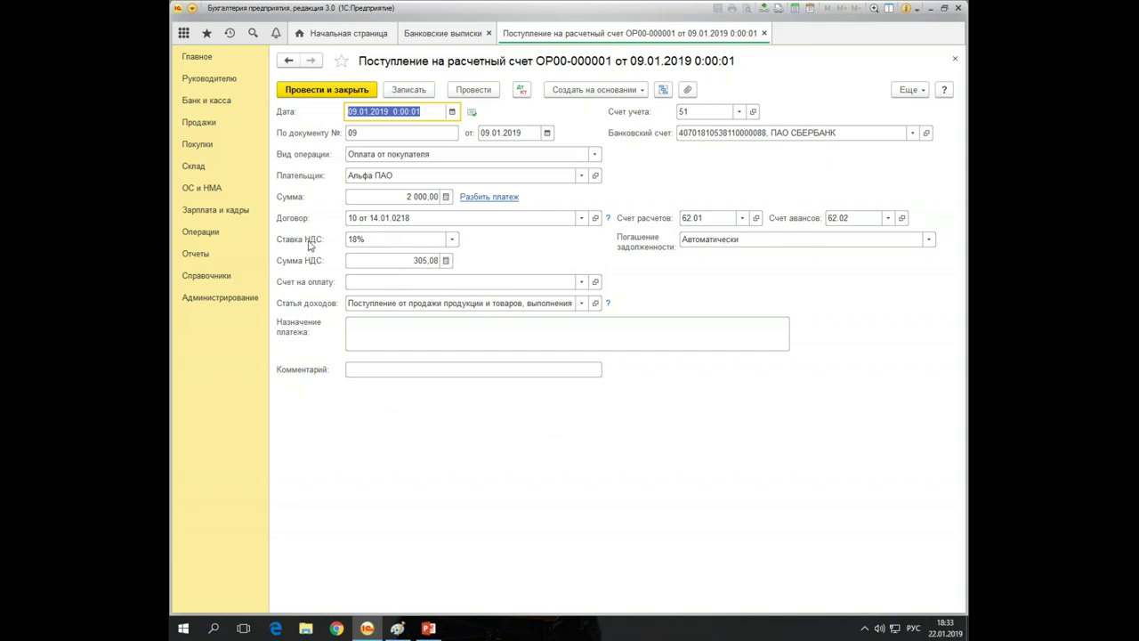
click(452, 239)
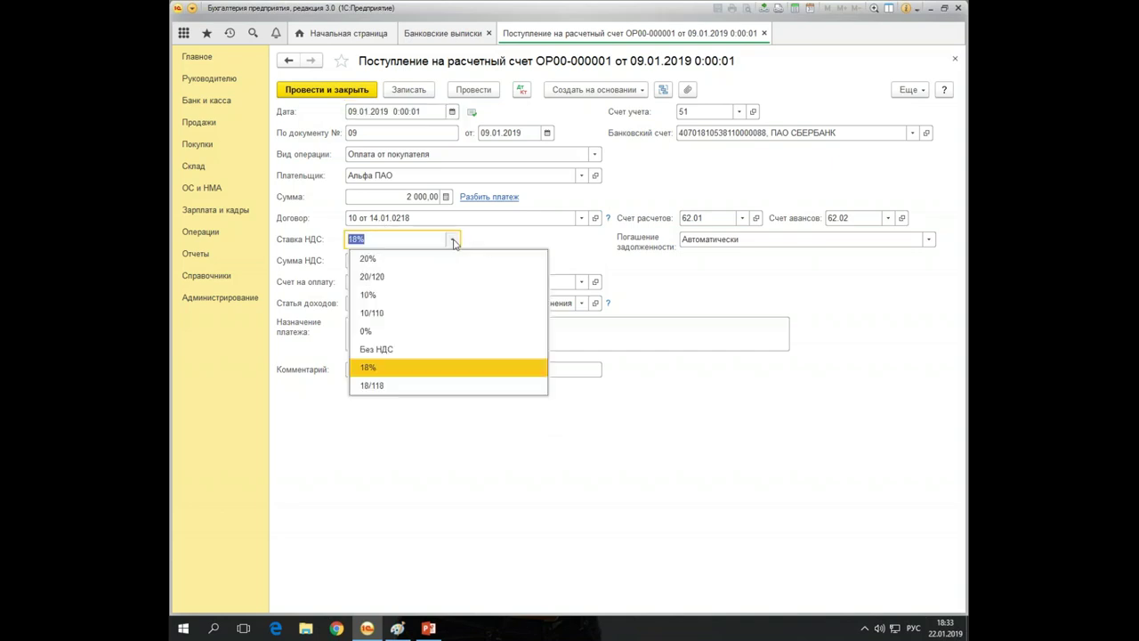
click(402, 258)
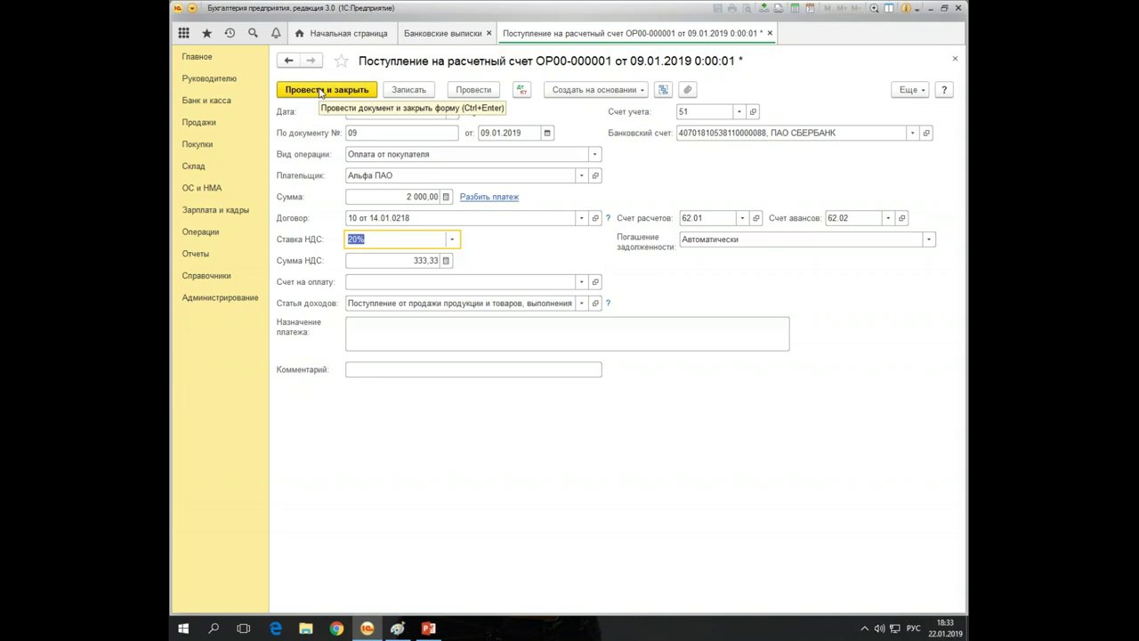
click(482, 90)
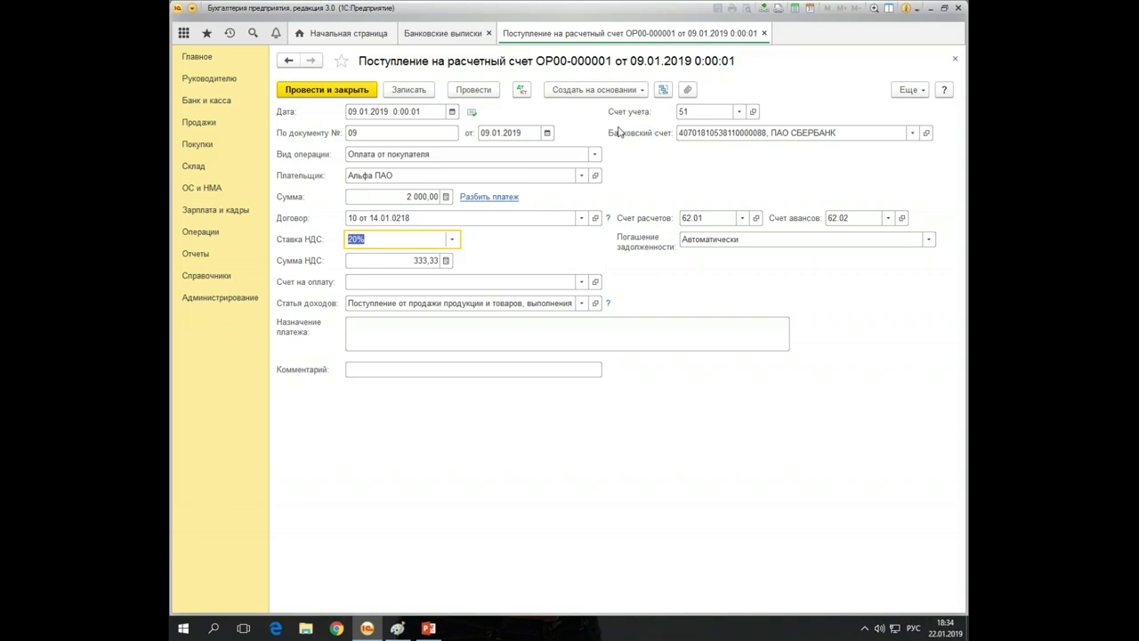
Show the receipt's linked documents and open the issued advance invoice dated 09.01.2019
click(620, 85)
click(637, 128)
click(567, 329)
click(663, 89)
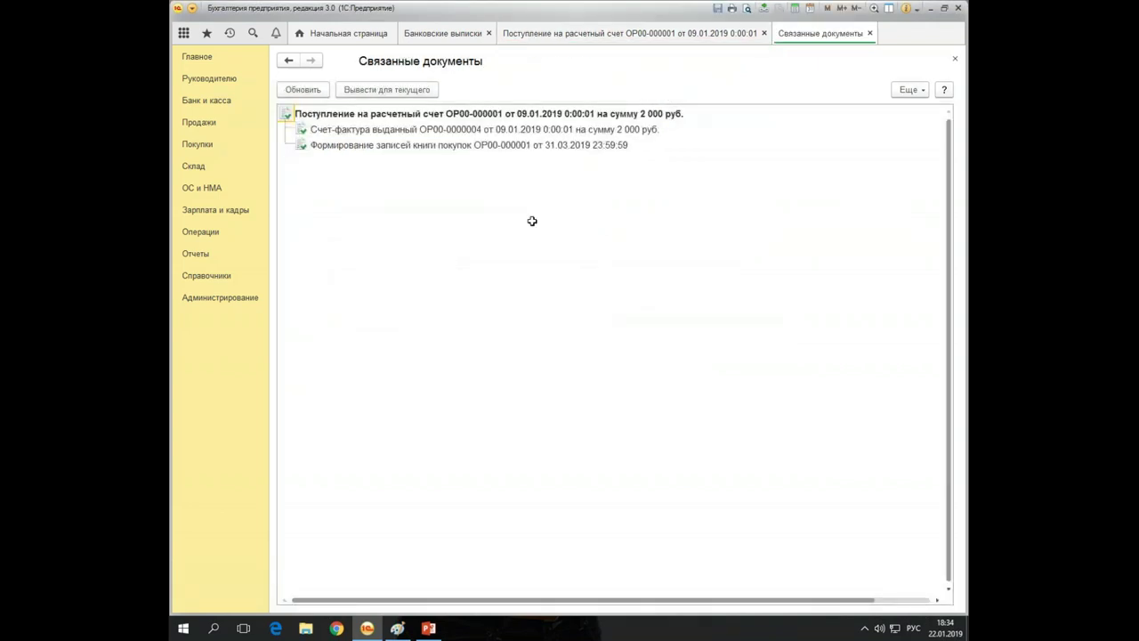
double_click(427, 130)
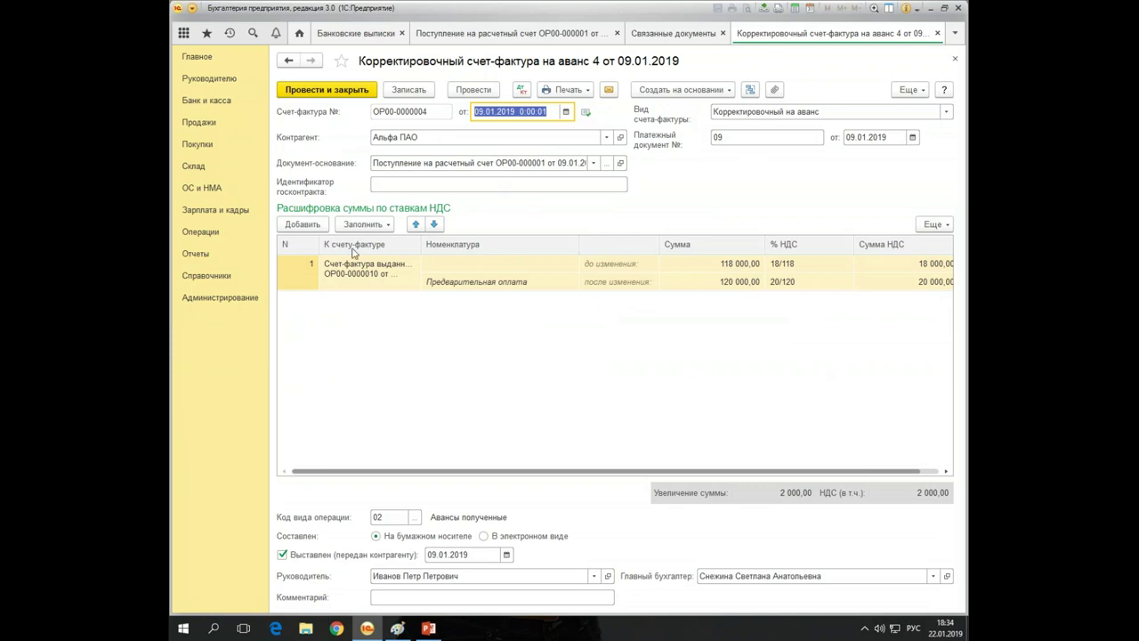
Select Корректировочный на аванс as the invoice type and the 10.12.2018 advance invoice as the one being corrected
click(761, 110)
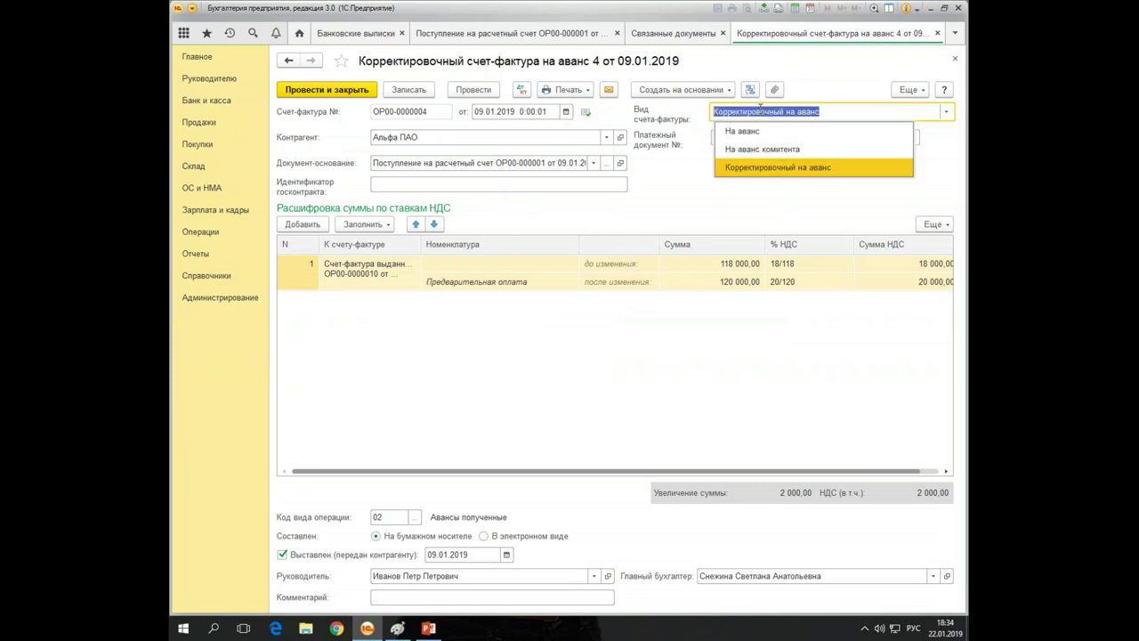
click(760, 168)
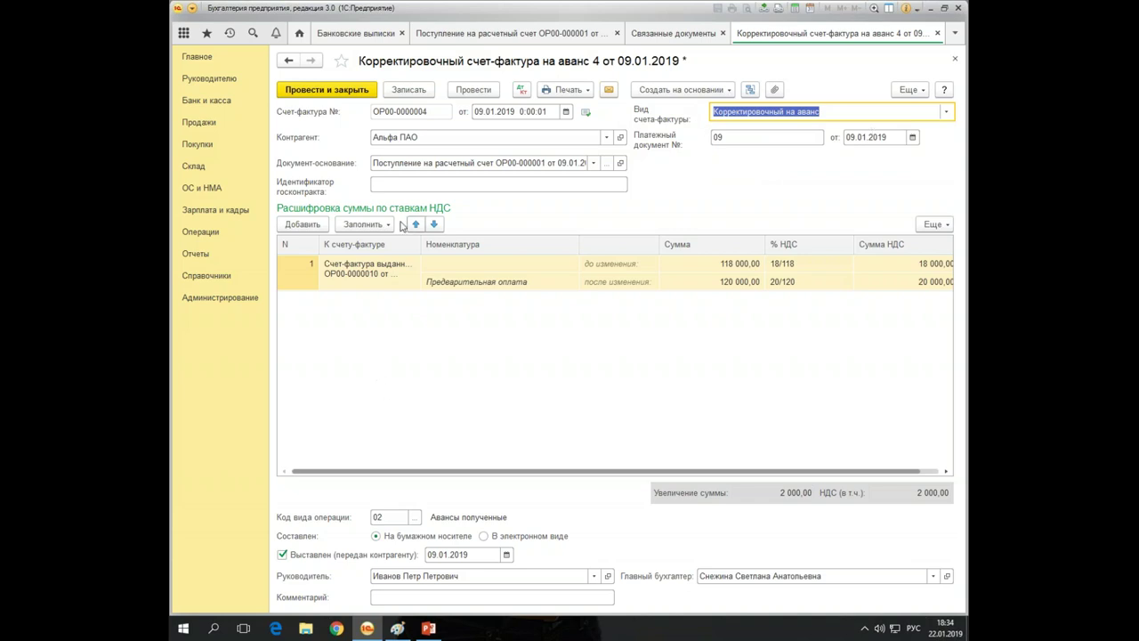
click(375, 290)
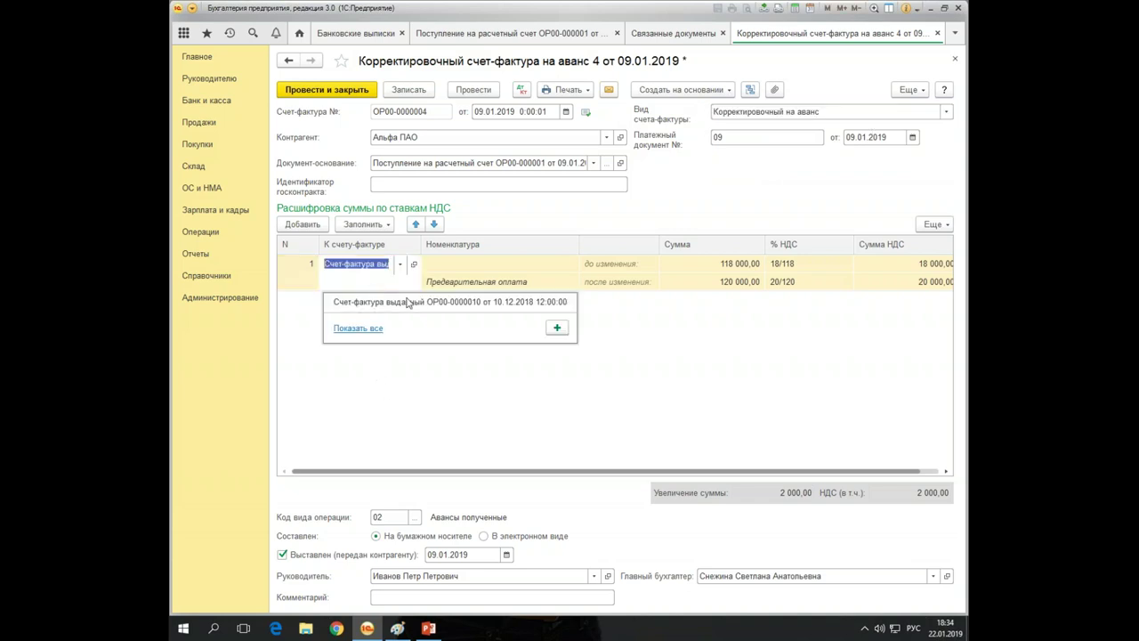
click(369, 329)
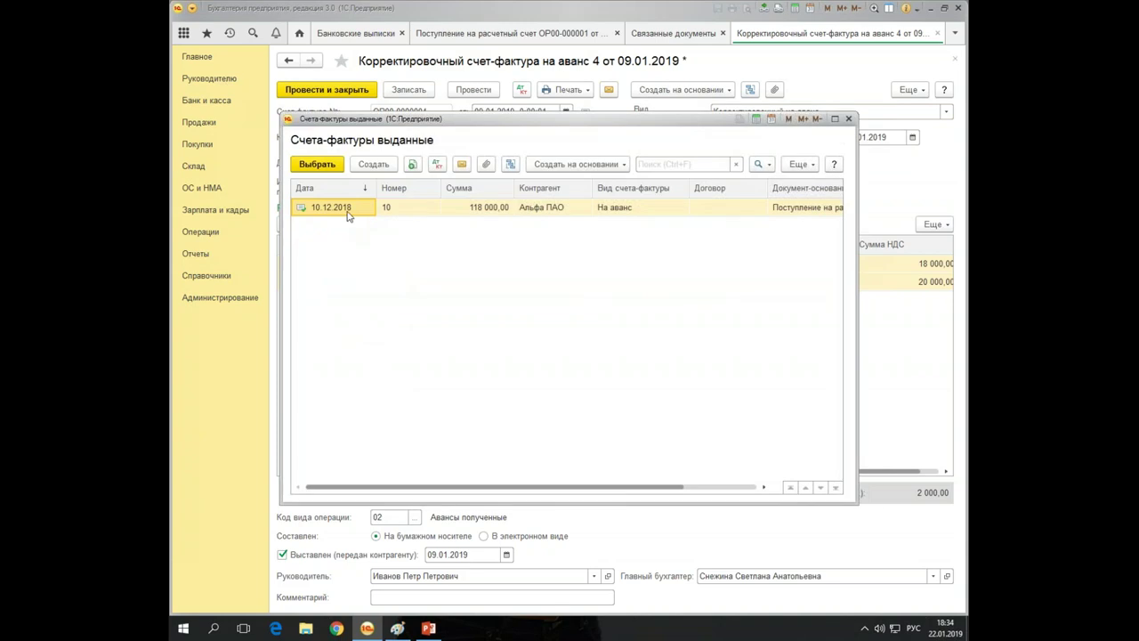
double_click(374, 214)
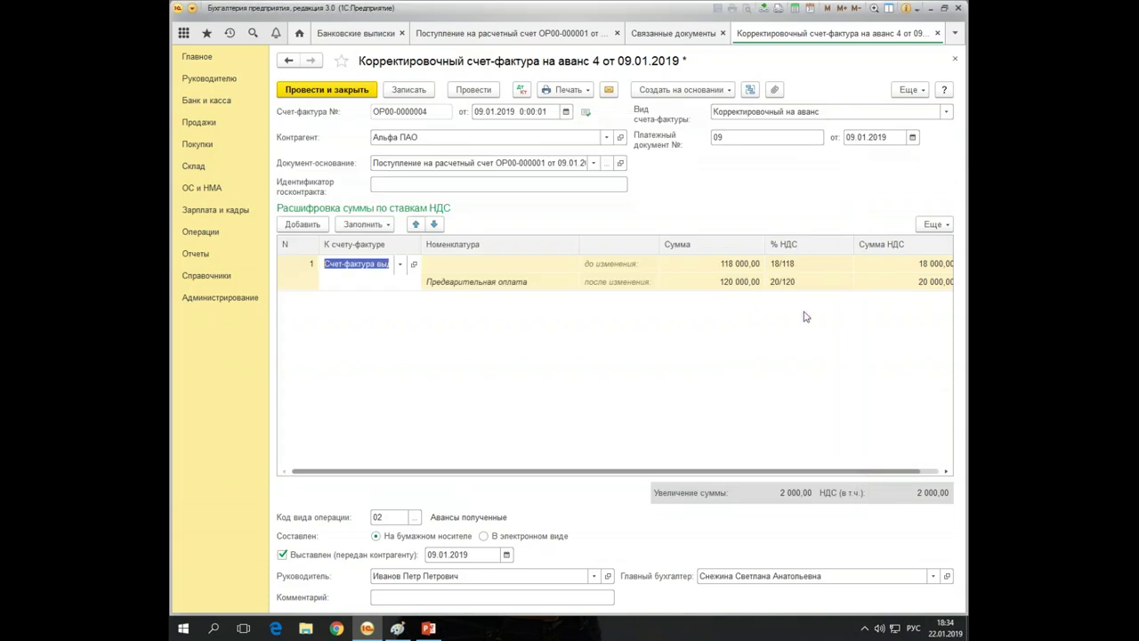
Examine the amounts, VAT rates and VAT sums before and after the change in the corrective invoice
click(725, 281)
click(801, 283)
click(790, 301)
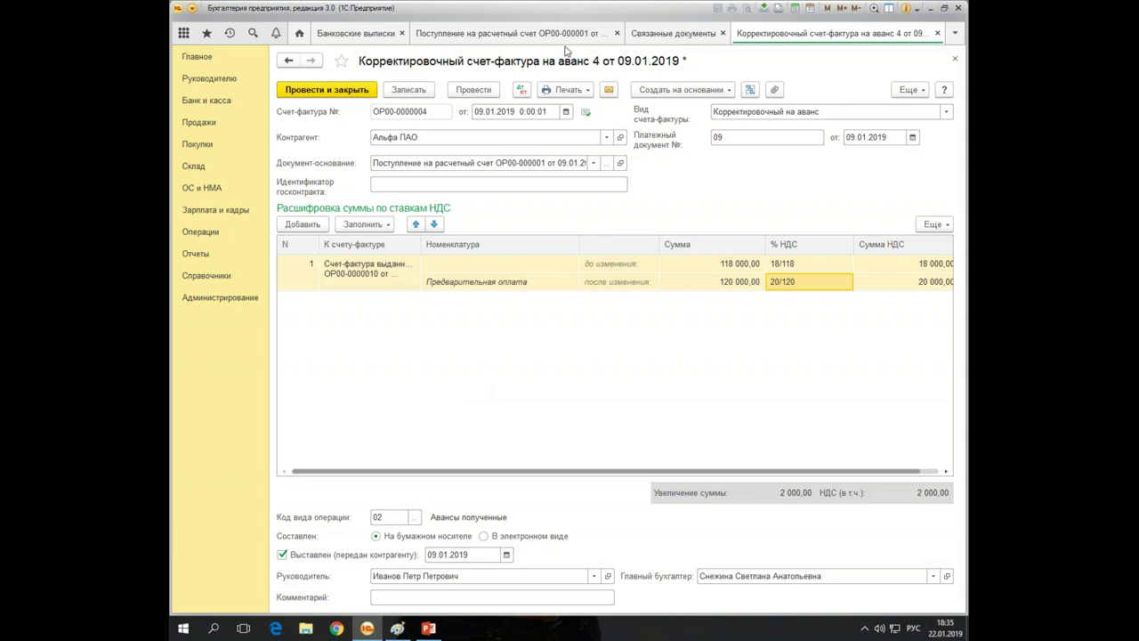
click(784, 270)
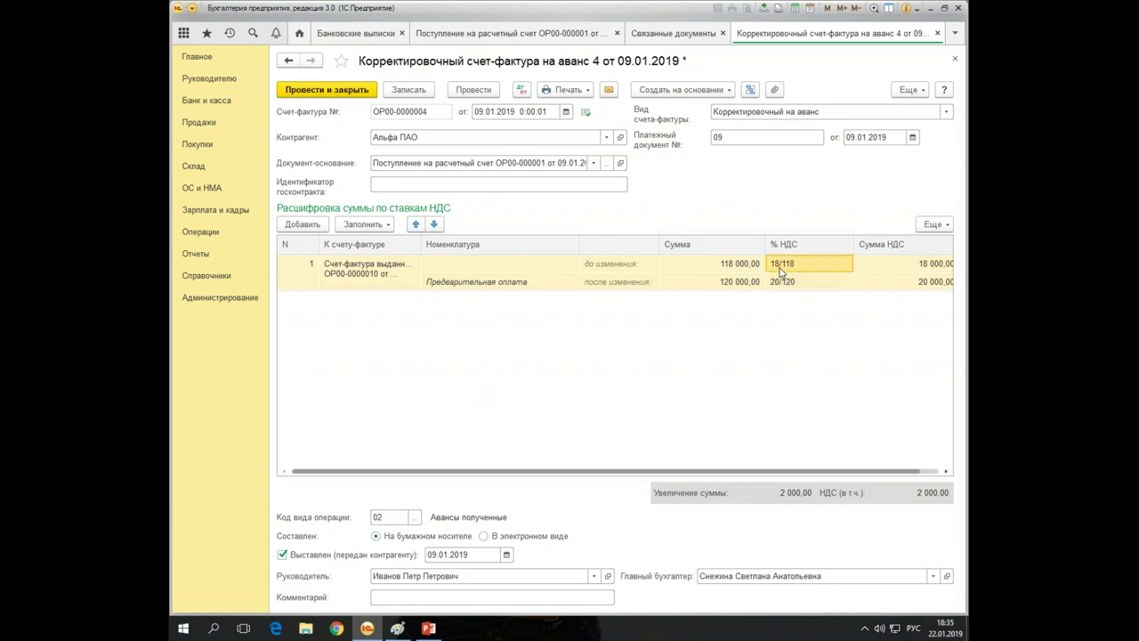
click(788, 287)
click(786, 272)
click(787, 284)
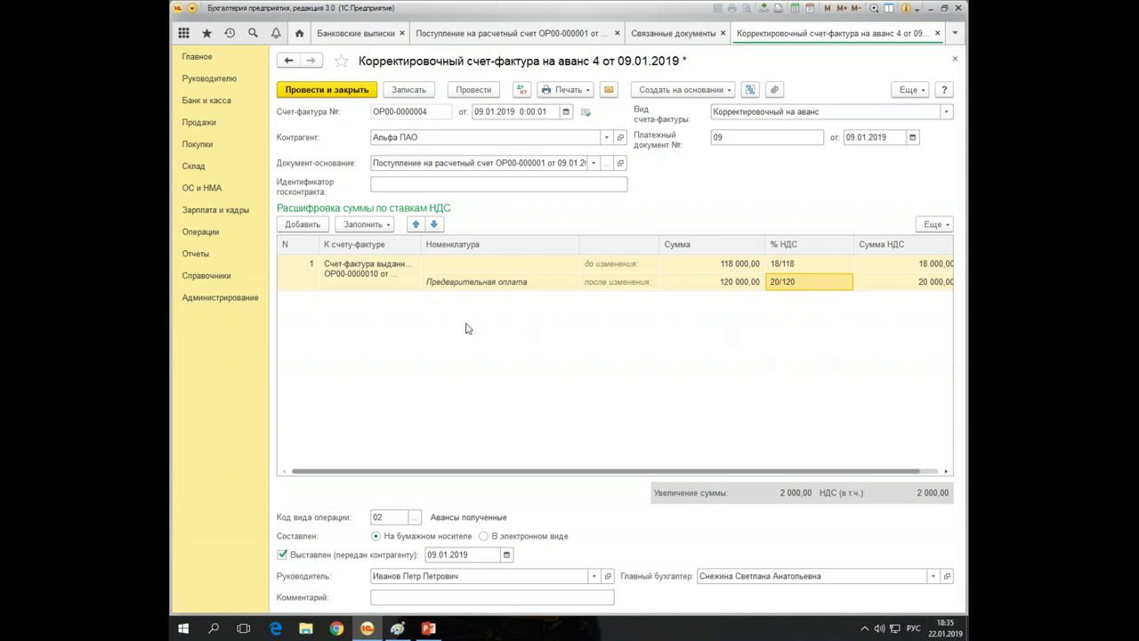
click(726, 265)
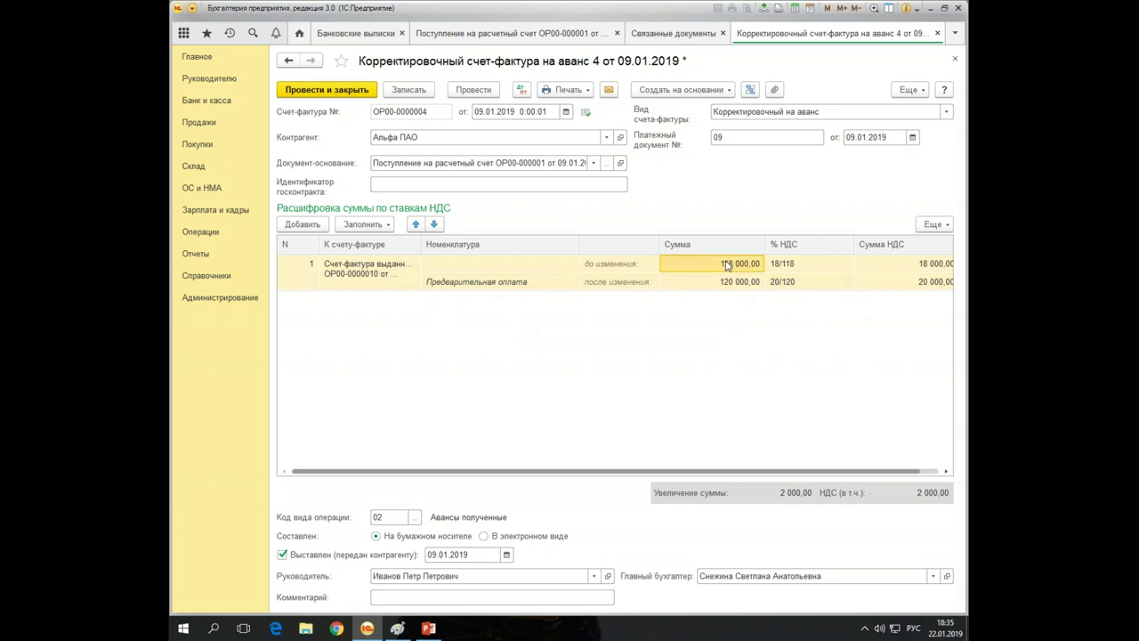
click(785, 266)
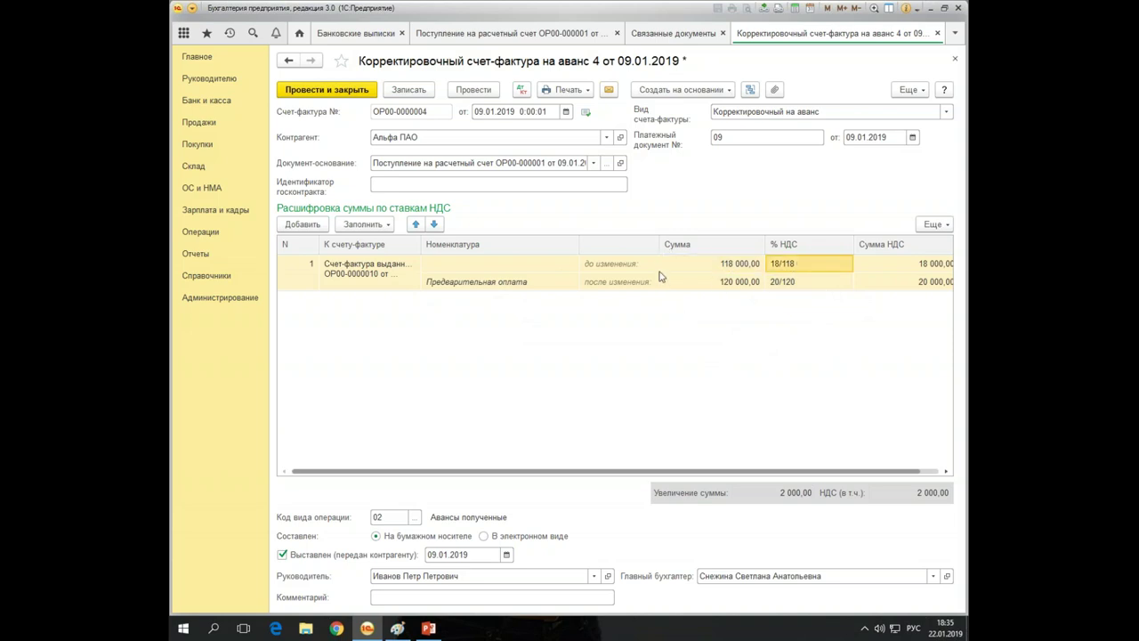
click(710, 286)
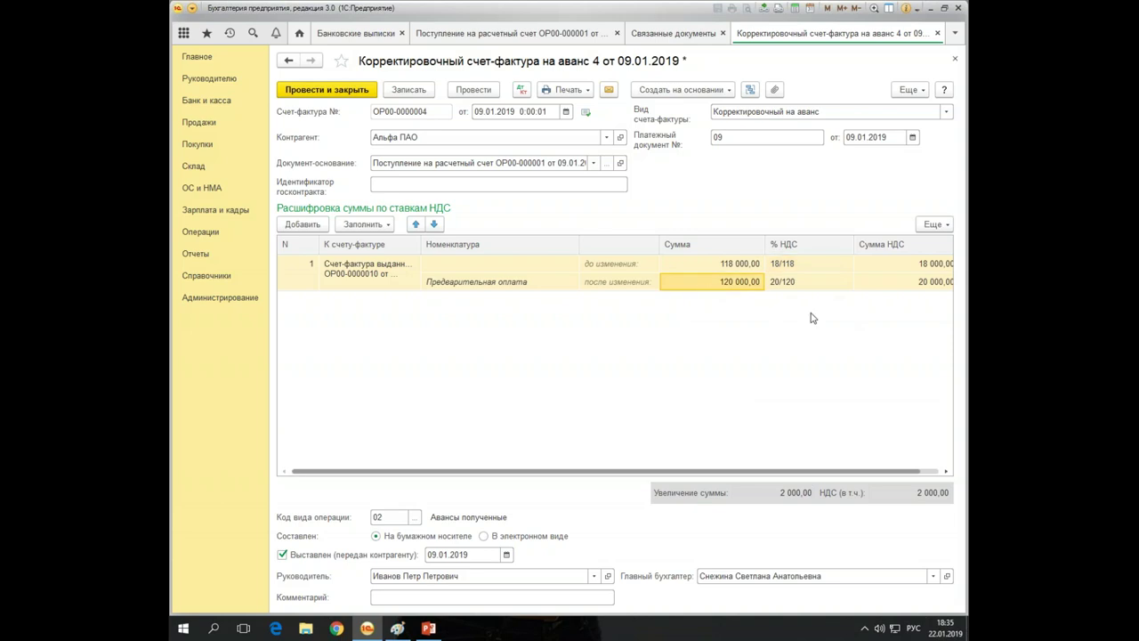
drag(836, 471, 856, 472)
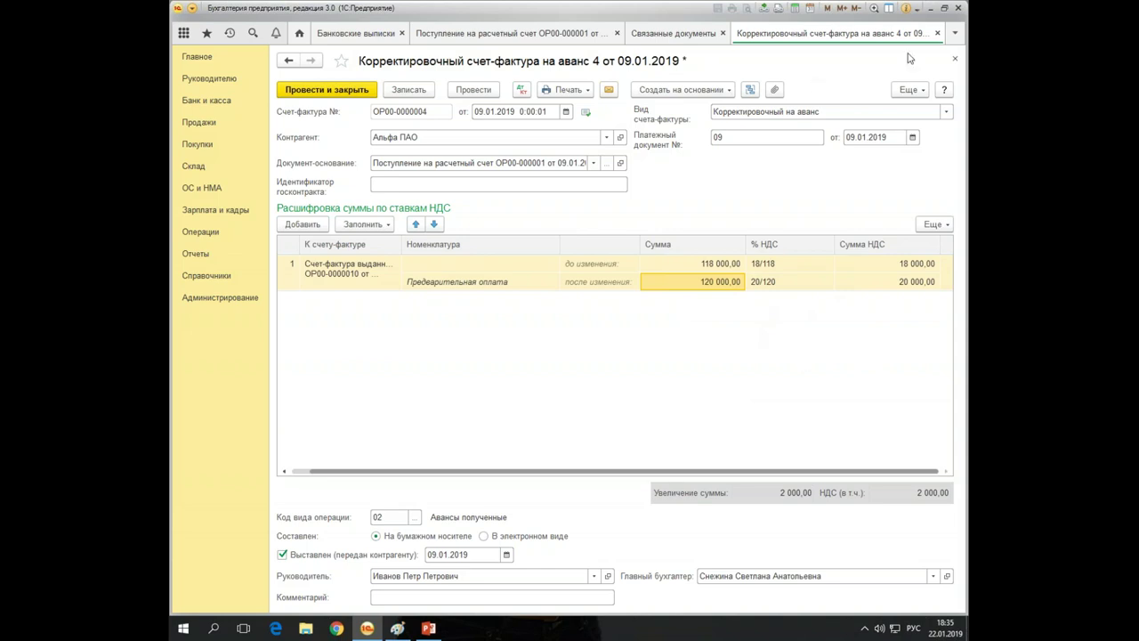
Post and close the corrective invoice, close the linked documents, and post and close the receipt
click(325, 92)
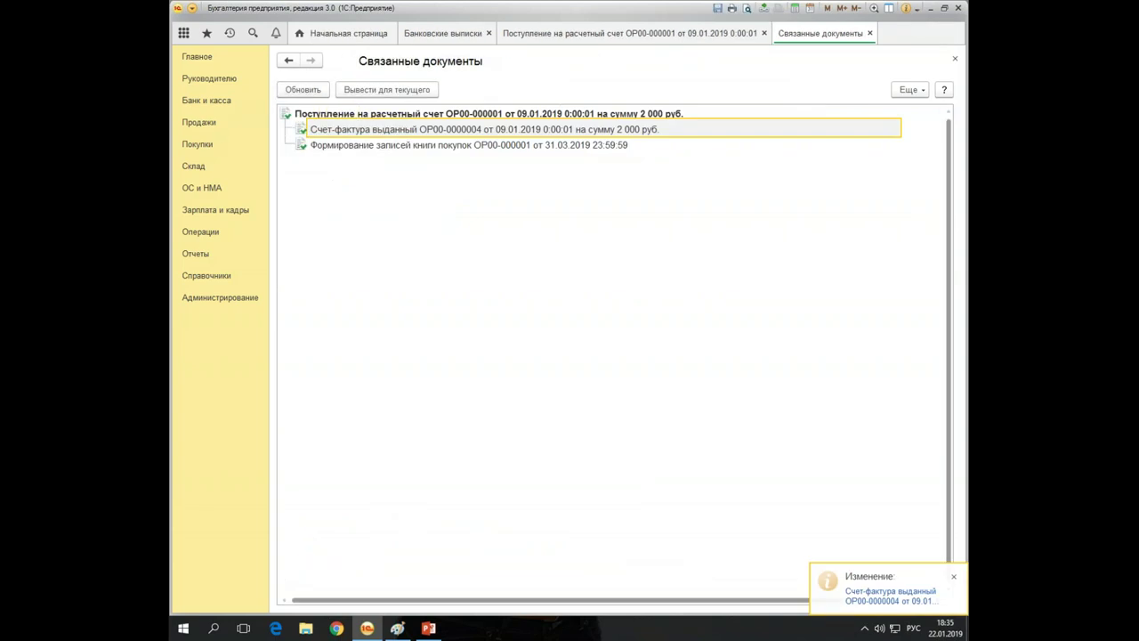
click(954, 59)
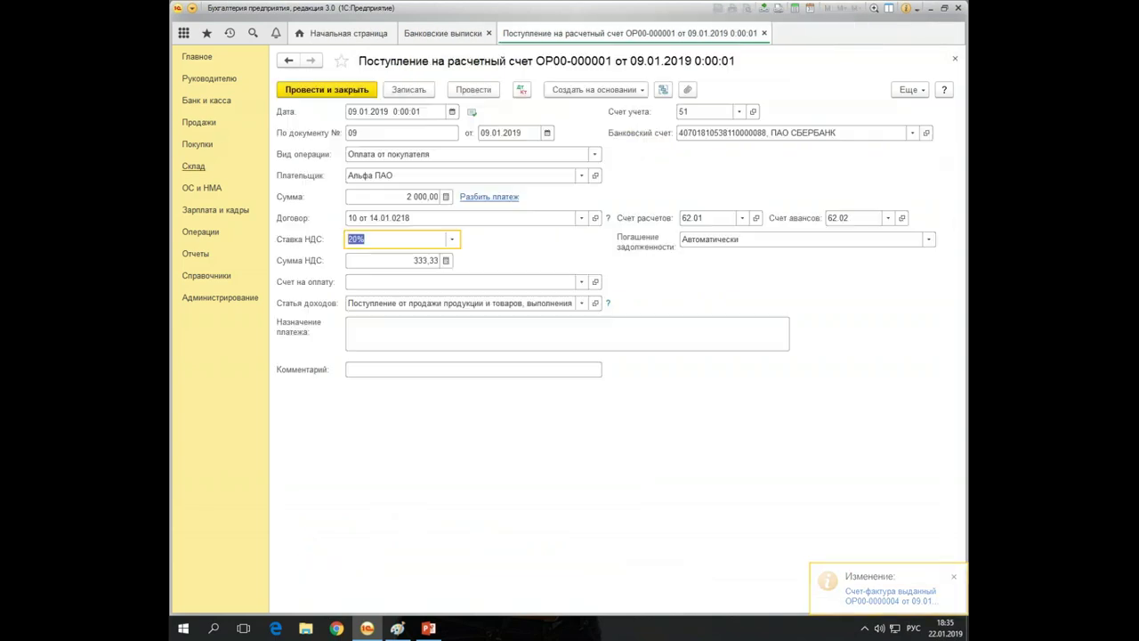
click(311, 89)
Open Бетта АО's 19.01.2019 service sale from the Реализация list, check its VAT line, and post and close it
click(201, 124)
click(378, 121)
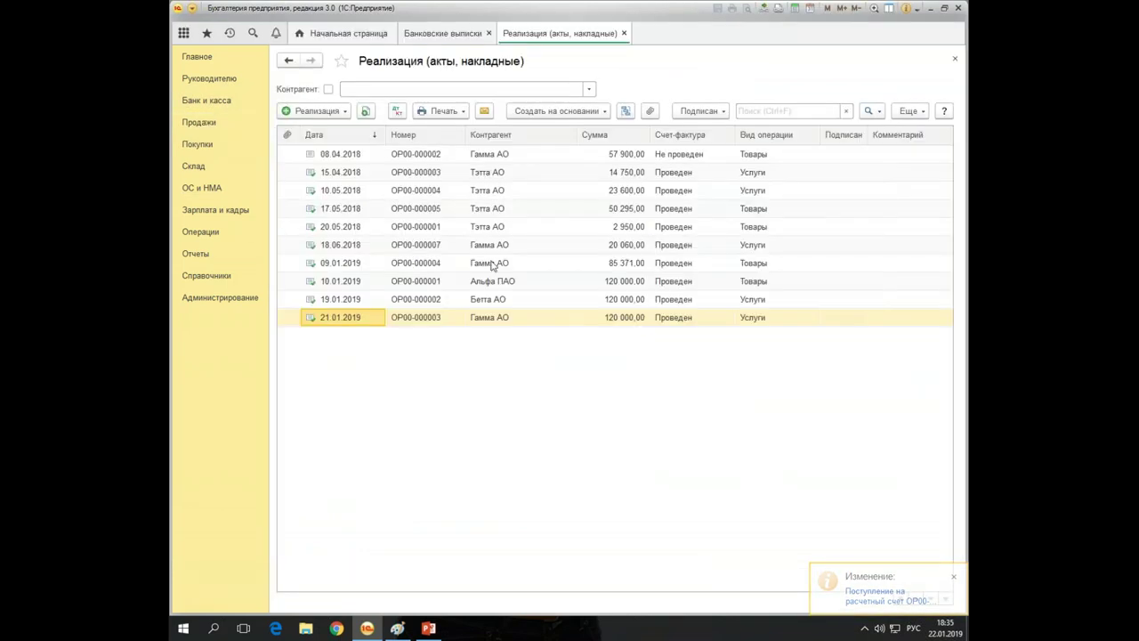
double_click(454, 303)
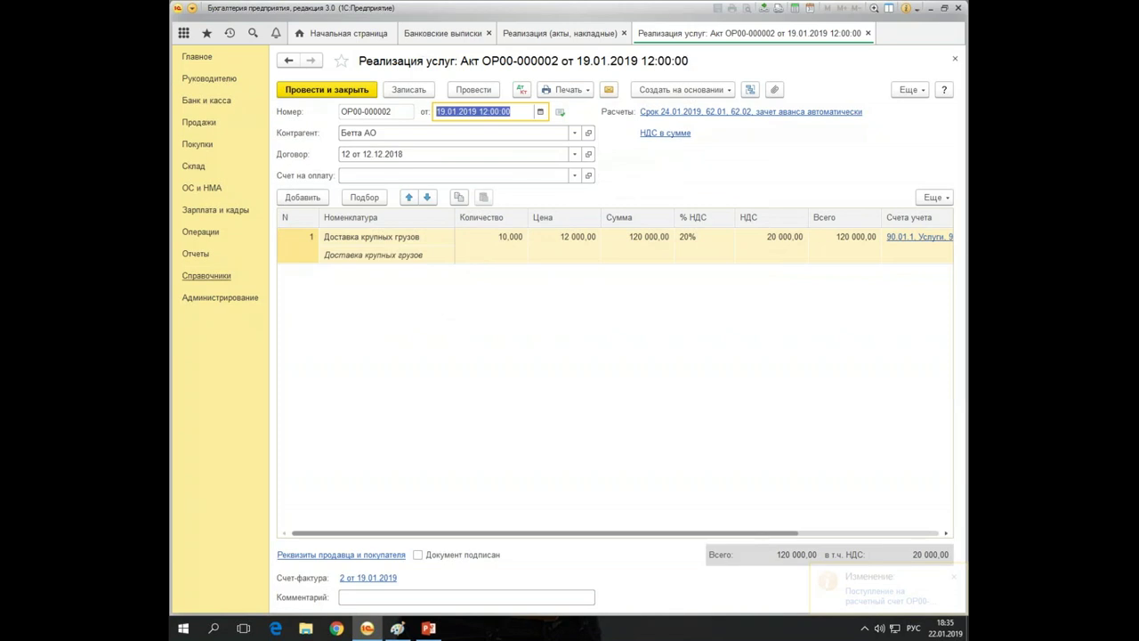
click(442, 253)
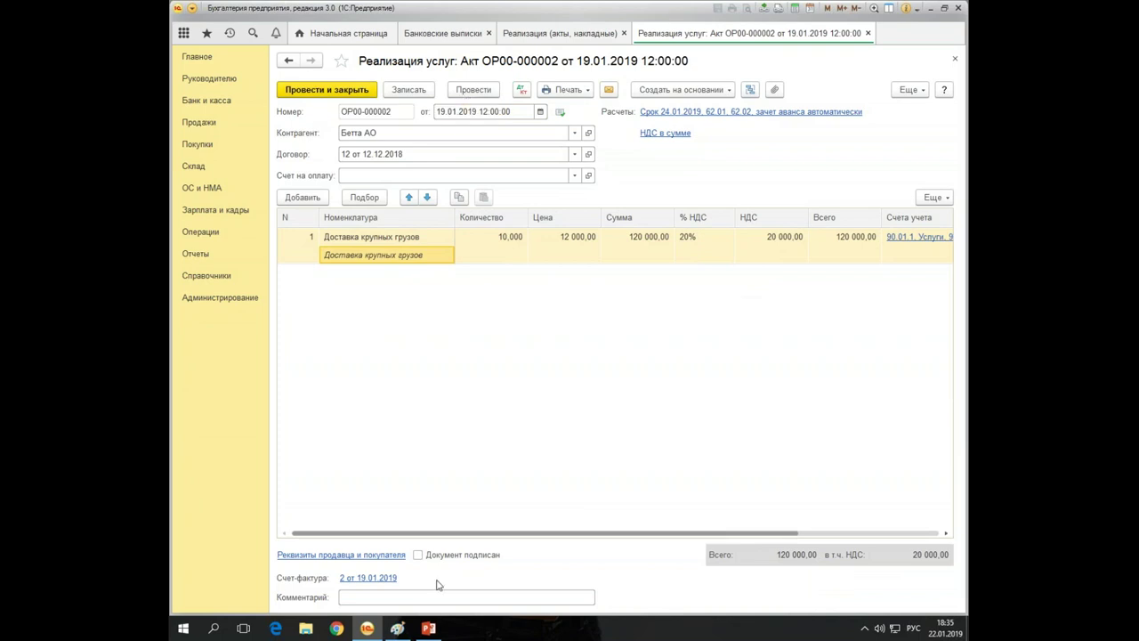
click(294, 91)
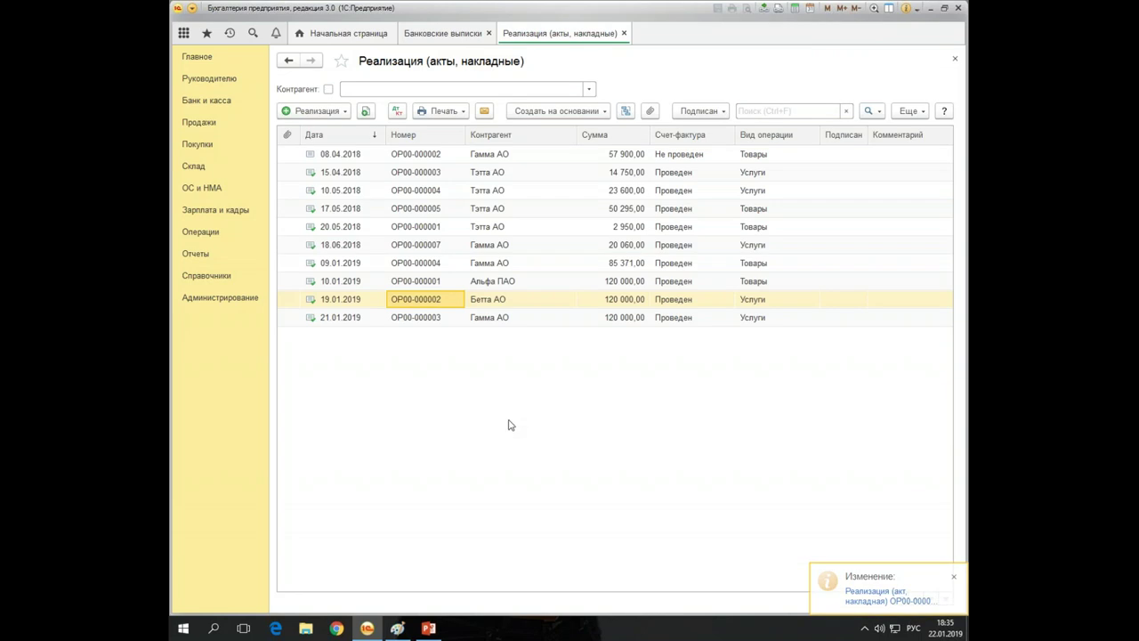
Return to the bank statements and generate the Книга продаж report for the 1st quarter of 2019
click(416, 39)
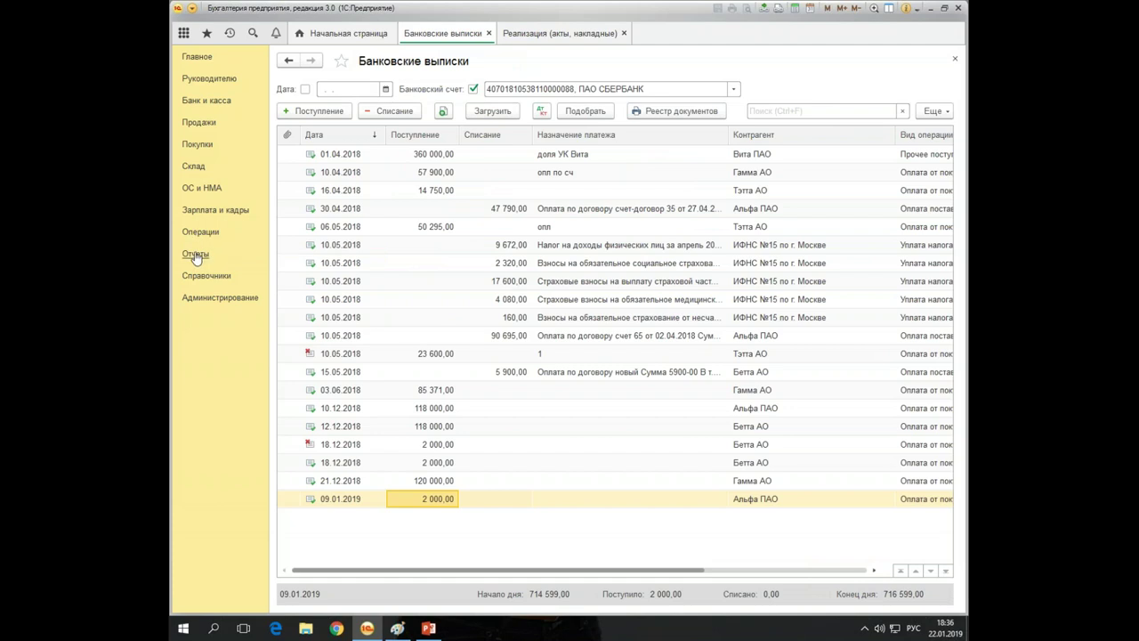
click(194, 254)
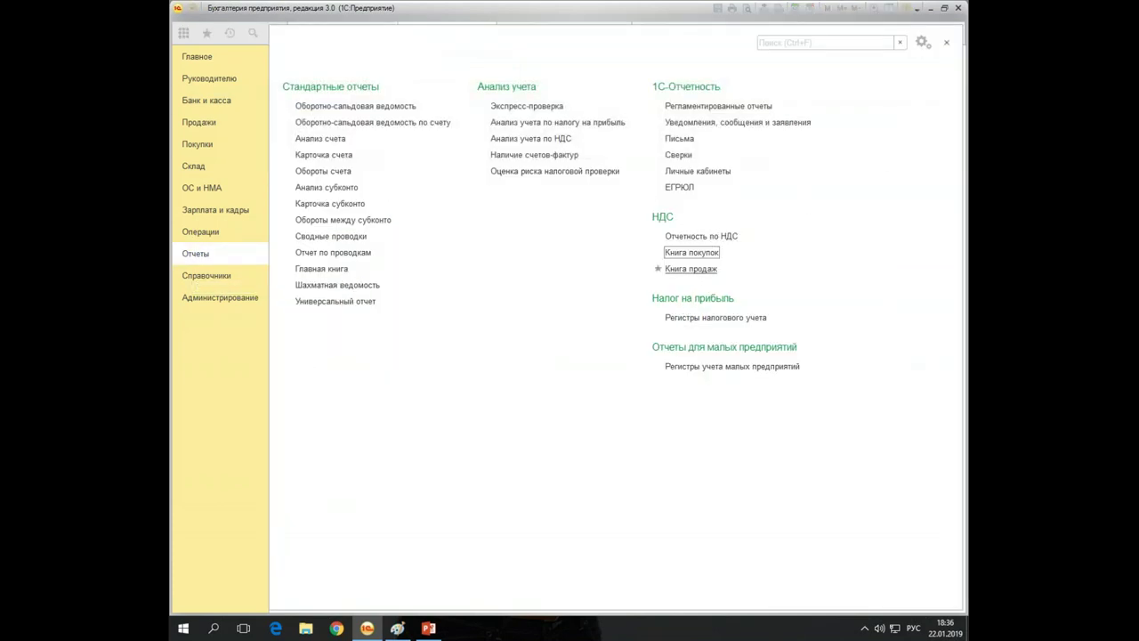
click(689, 270)
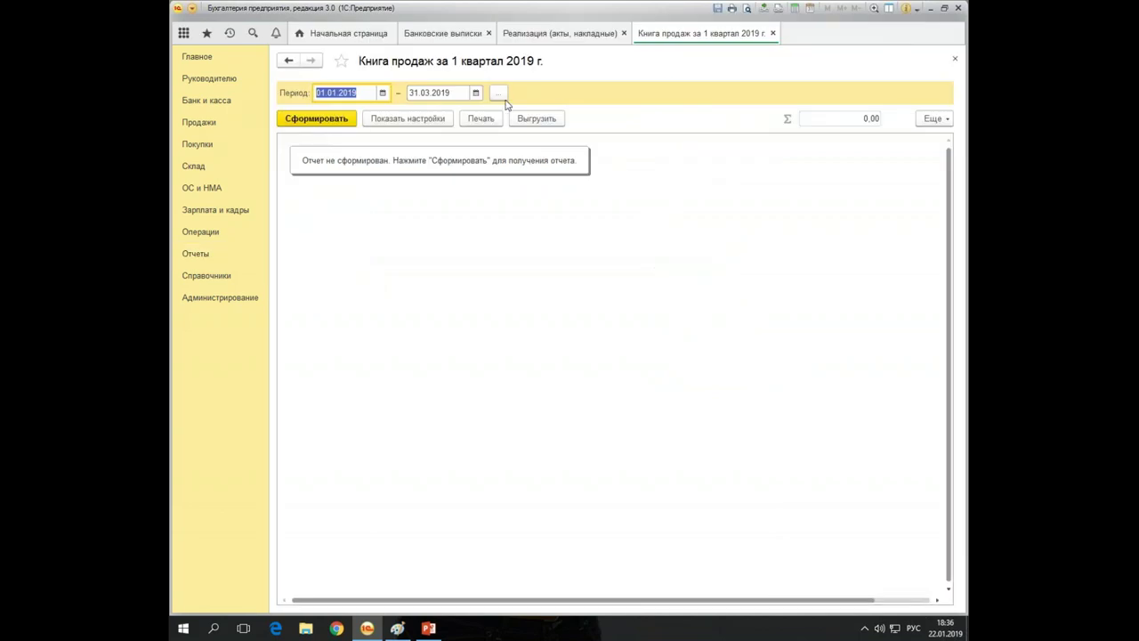
click(304, 121)
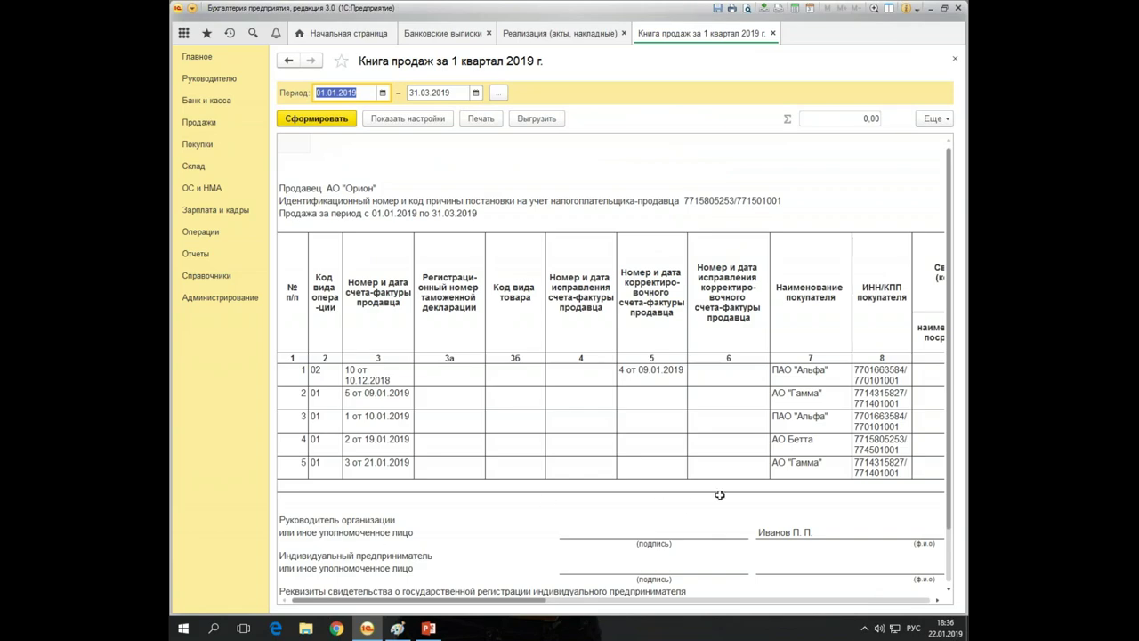
Examine Бетта АО's row in the sales book, from the invoice number to the payment document and 20% and 18% sales columns
click(387, 443)
drag(387, 444, 752, 445)
key(Right)
key(Right)
key(Right)
key(Right)
key(Right)
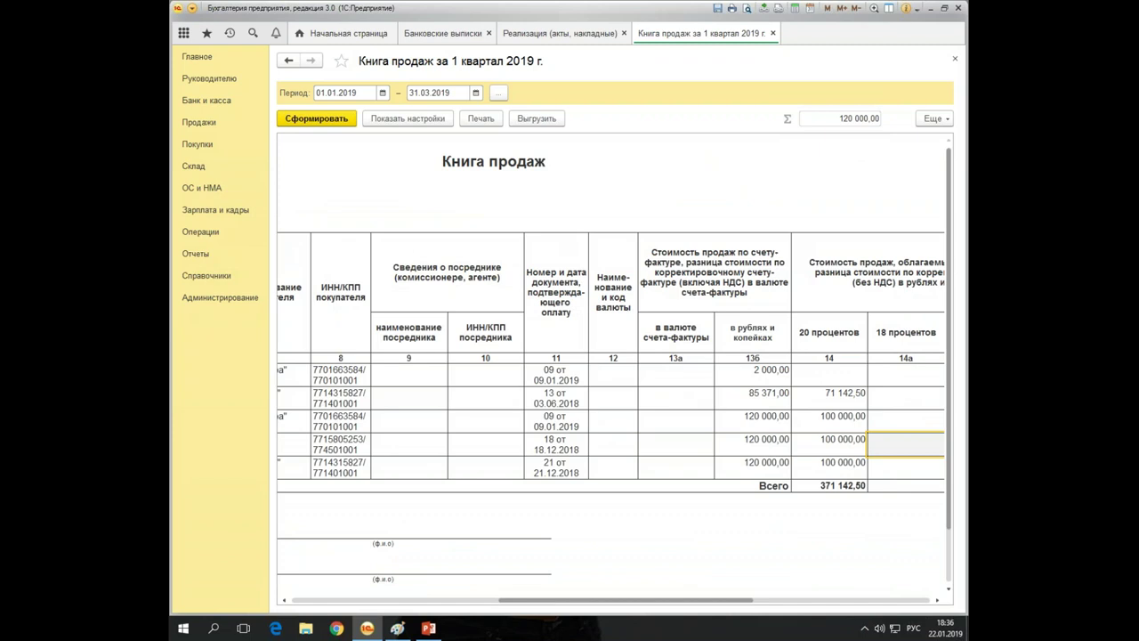
key(Left)
key(Left)
key(Left)
key(Left)
key(Left)
key(Left)
key(Left)
key(Left)
key(Left)
key(Left)
key(Left)
key(Left)
key(Left)
key(Left)
key(Left)
key(Left)
key(Left)
key(Left)
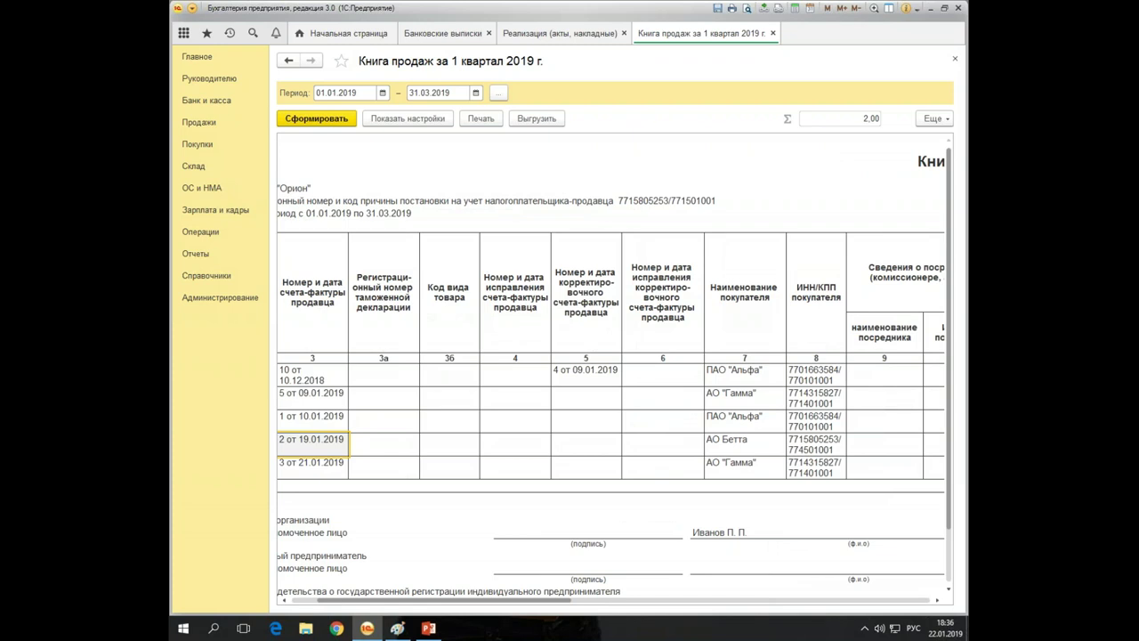
key(Left)
key(Left)
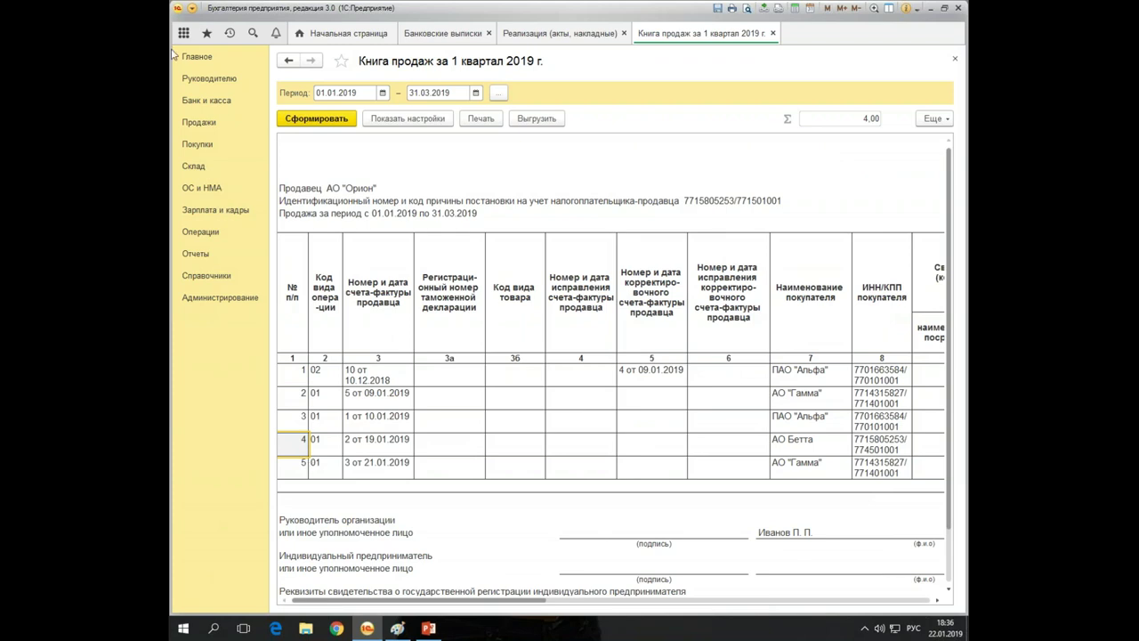
Open the Отчетность по НДС report and set its period to the 1st quarter of 2019
click(195, 254)
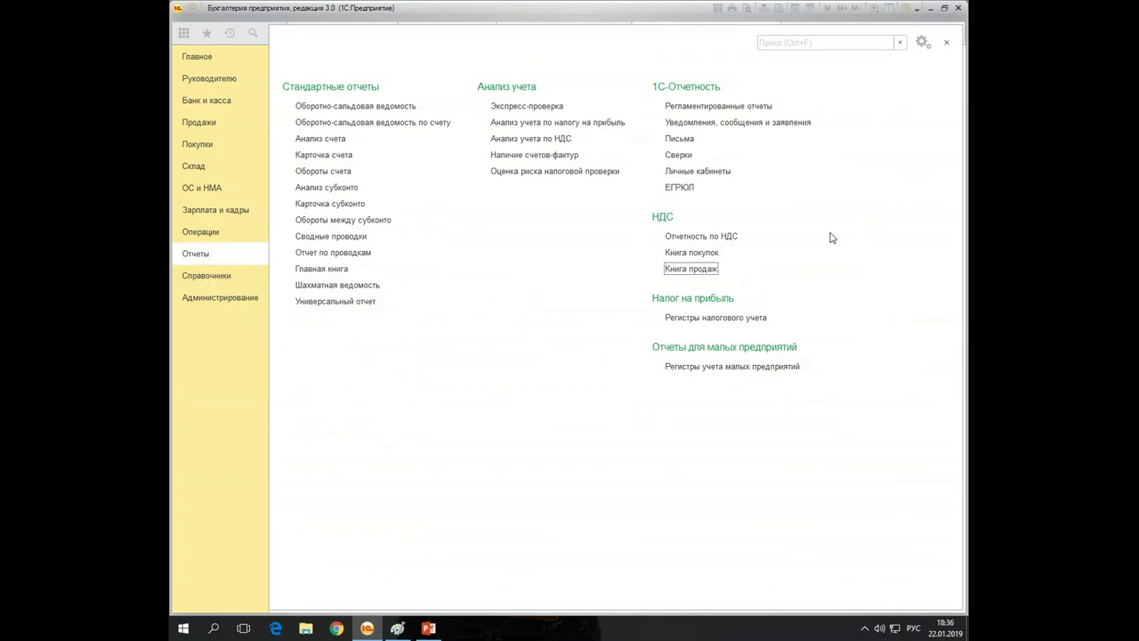
click(694, 236)
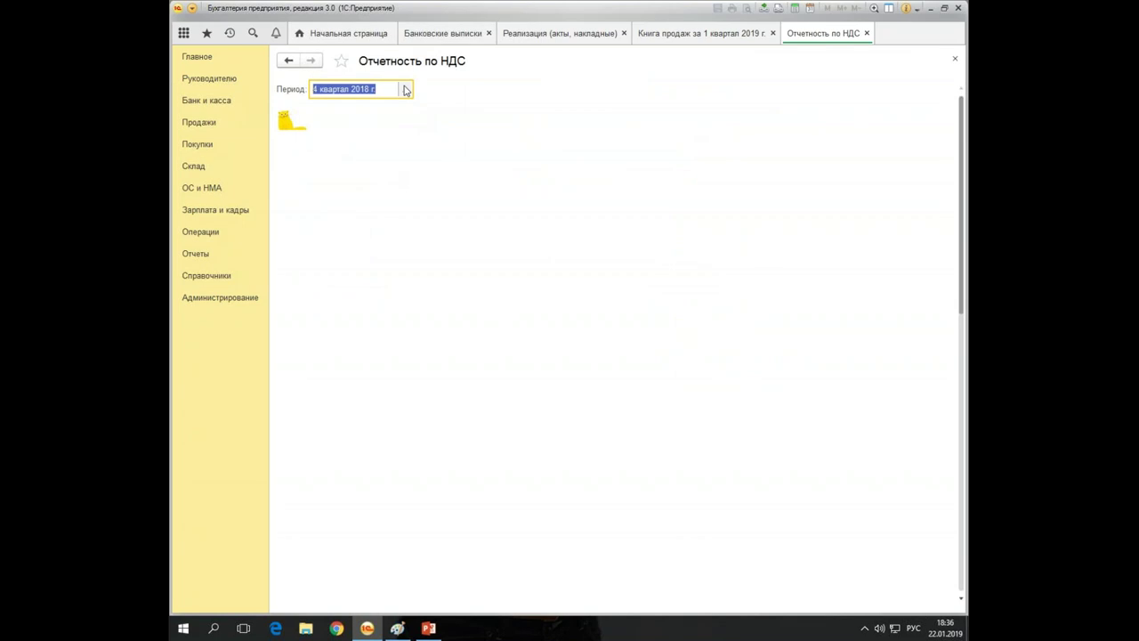
click(405, 89)
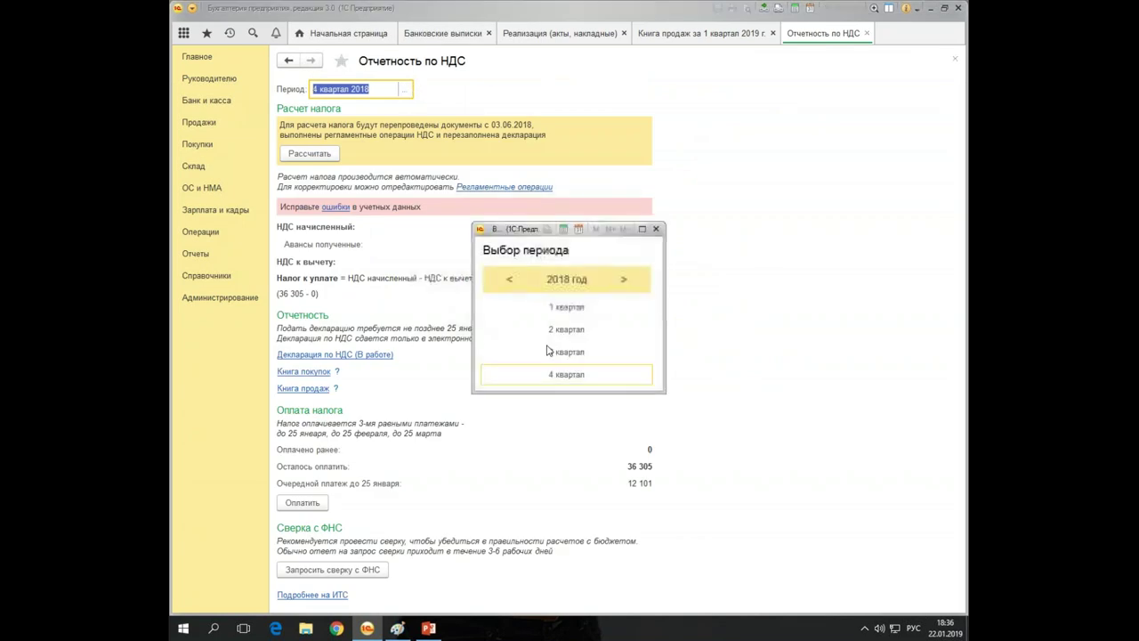
click(623, 278)
click(566, 308)
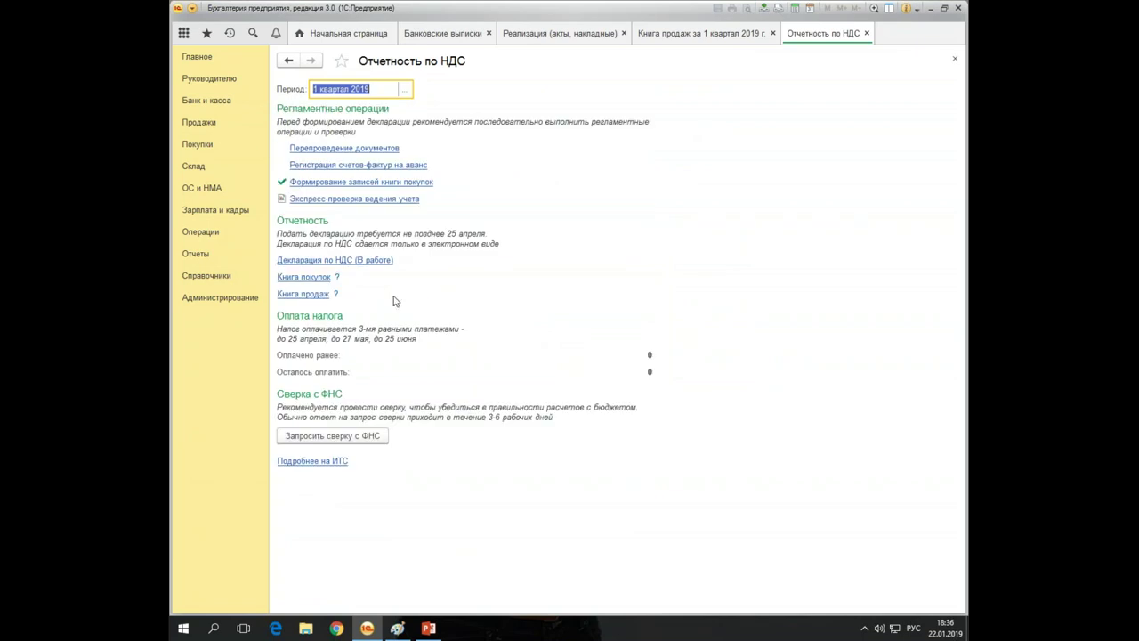
Open the 31.03.2019 Формирование записей книги покупок document, refill its received advances, and check the acquired values
click(323, 183)
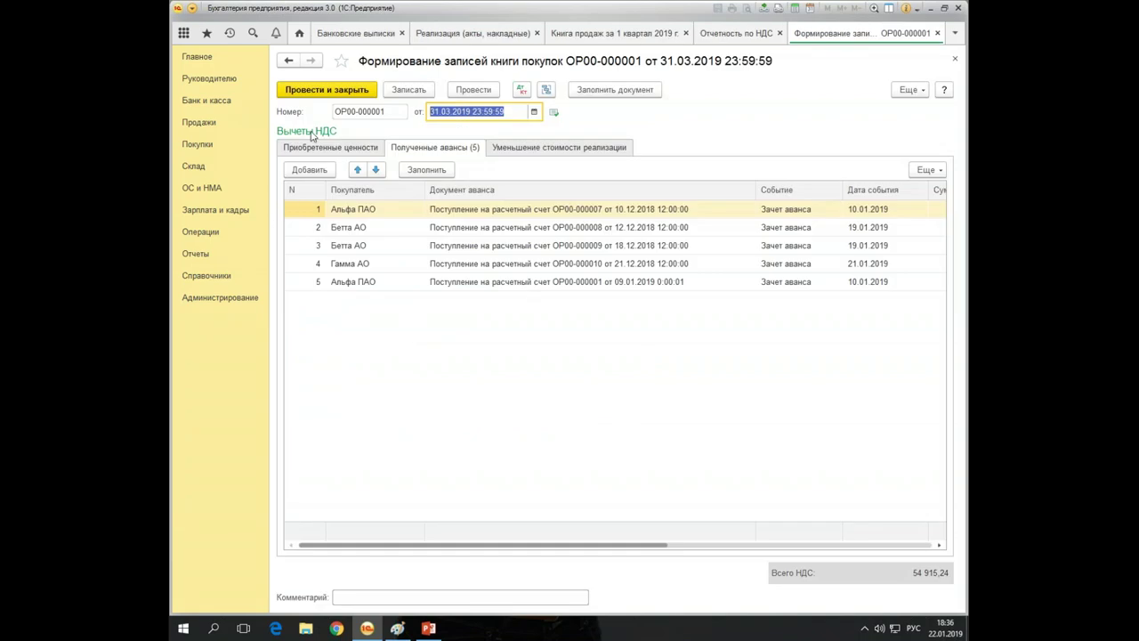
click(426, 170)
click(532, 325)
click(334, 147)
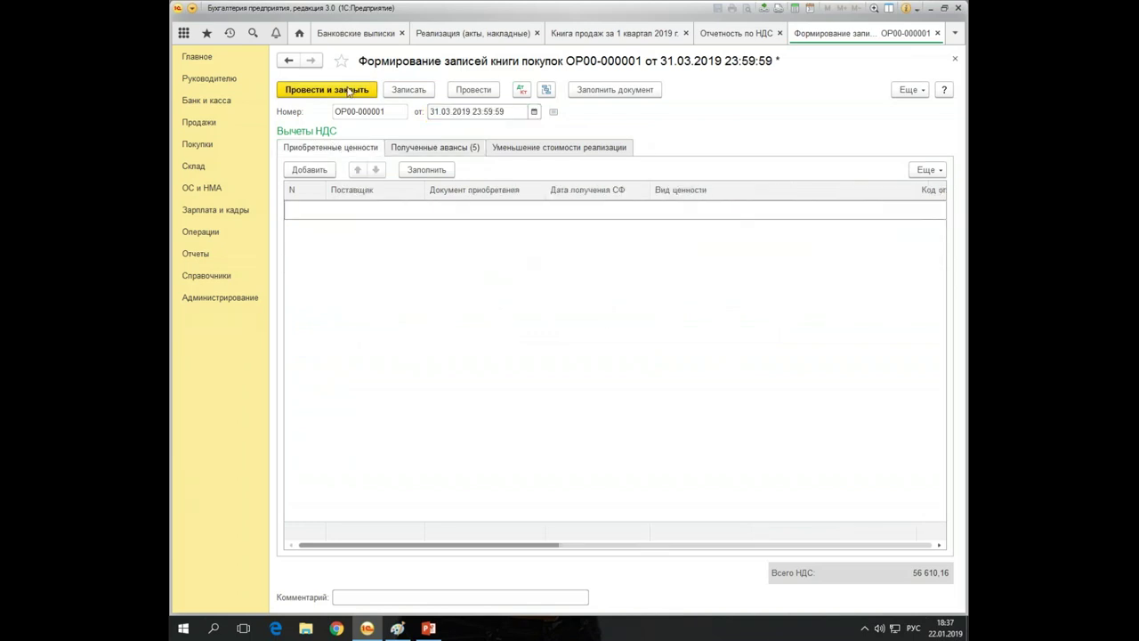
click(413, 150)
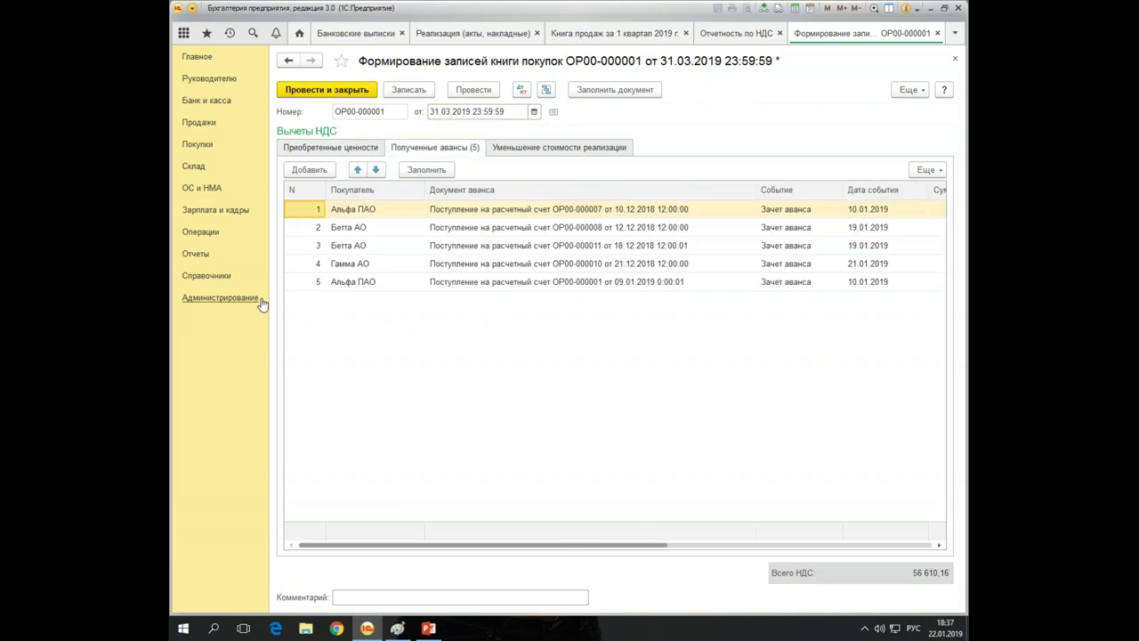
Examine Бетта АО's two received-advance rows, comparing their advance documents, events and event dates
click(345, 247)
click(797, 229)
click(740, 246)
click(679, 230)
click(671, 243)
click(663, 230)
click(661, 248)
click(656, 230)
click(639, 242)
click(614, 229)
click(591, 250)
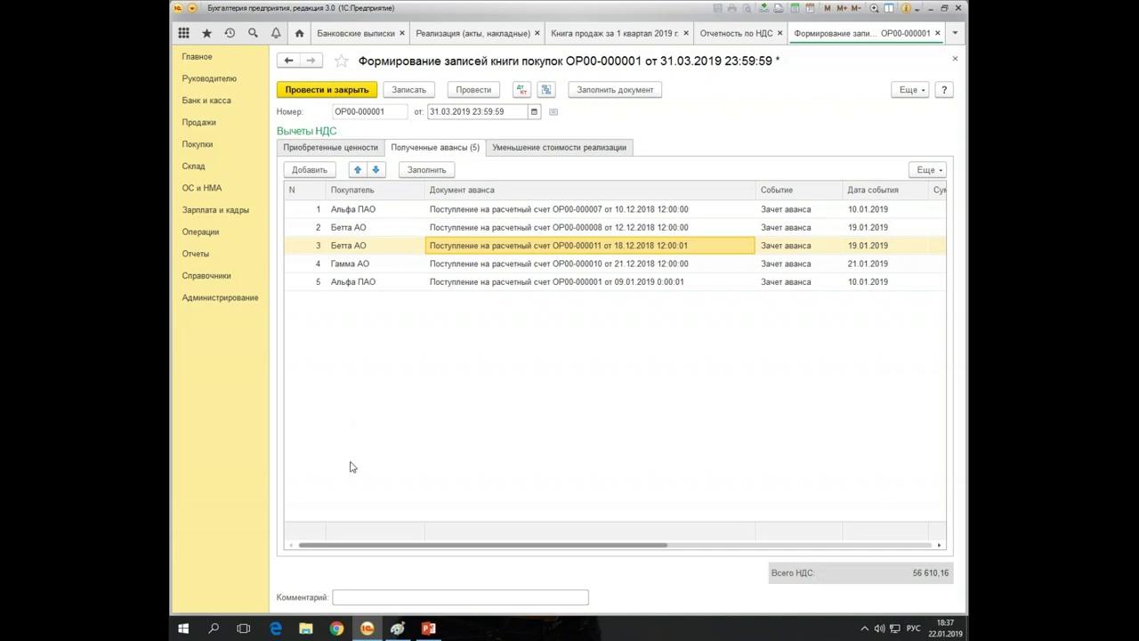
Post and close the purchase book entries document and generate the Книга покупок for the 1st quarter of 2019
click(327, 90)
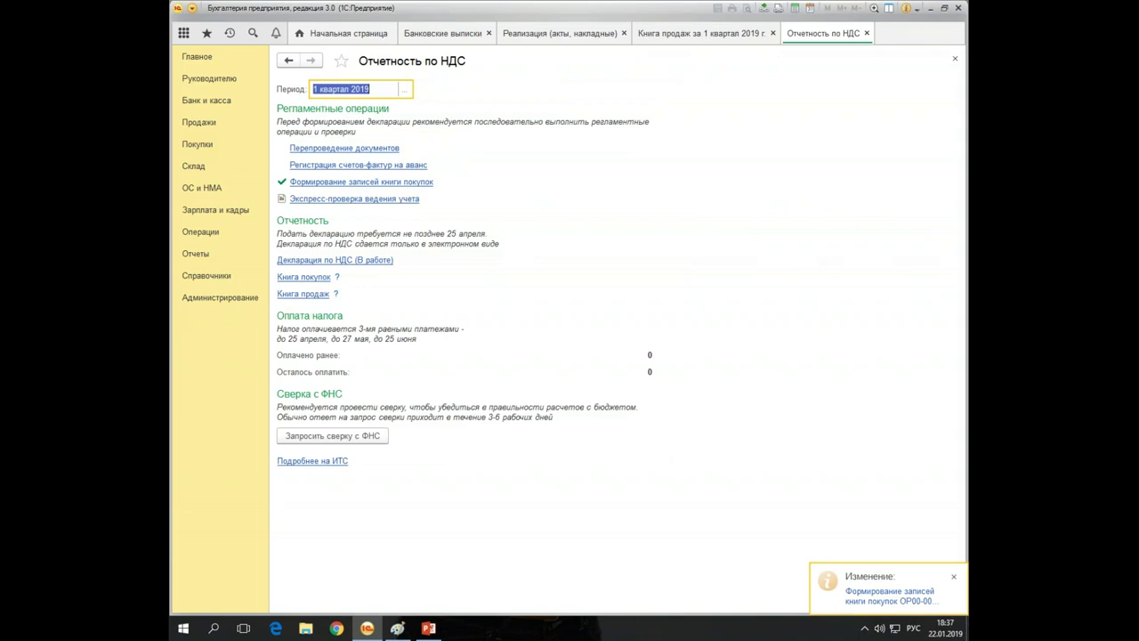
click(302, 277)
click(348, 116)
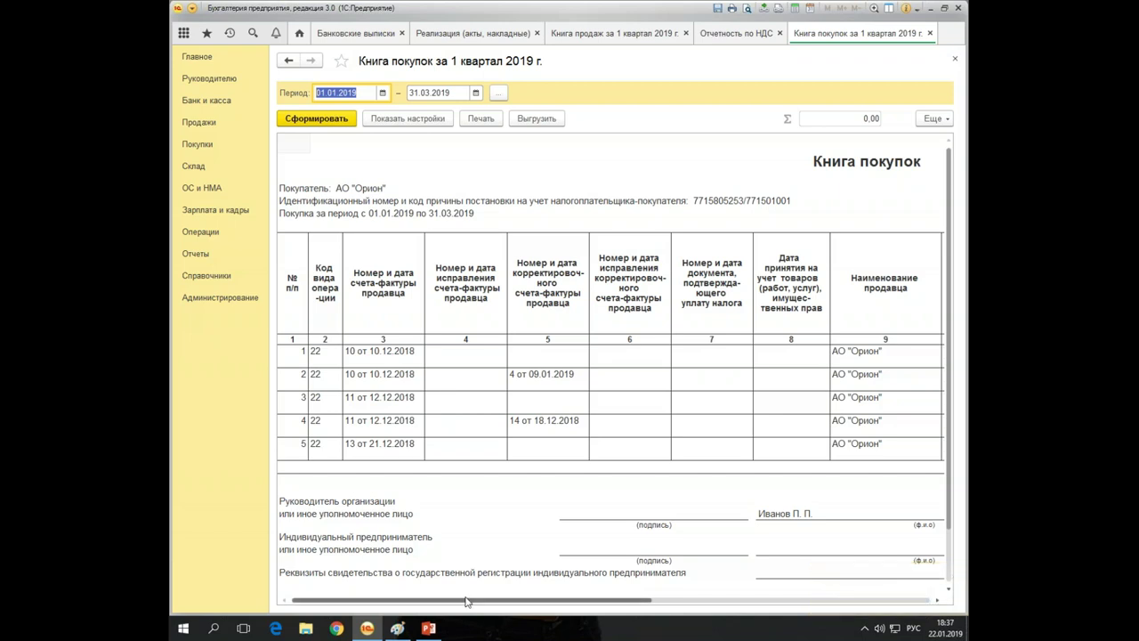
click(311, 119)
Examine the purchase book's cost and VAT columns, corrective invoice numbers, and payment document column
drag(569, 602, 839, 614)
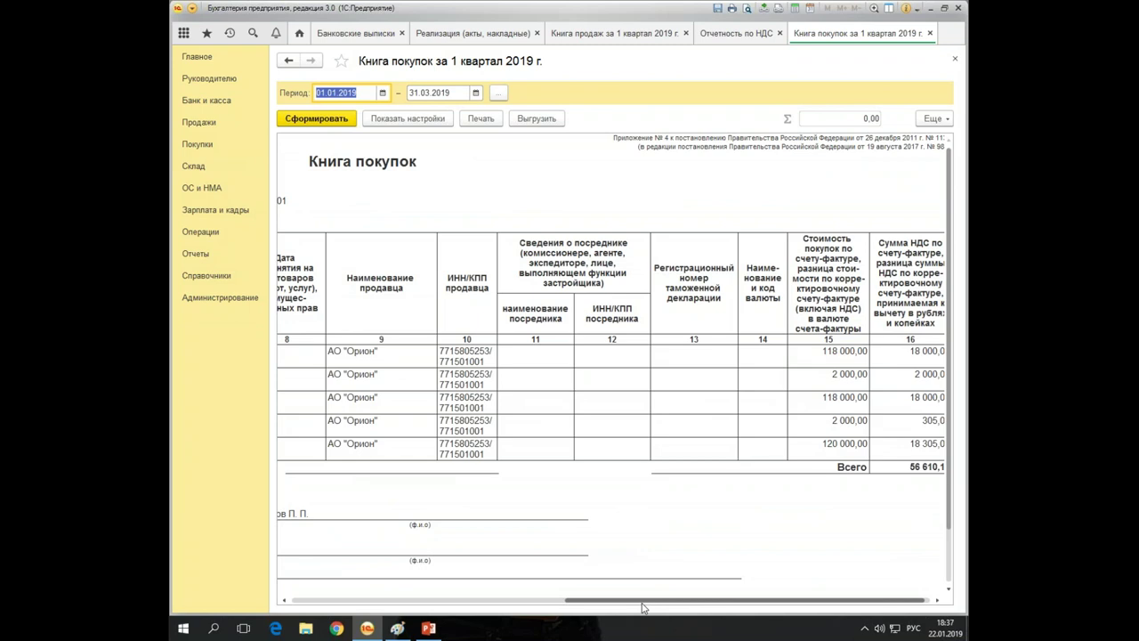
drag(643, 606, 248, 600)
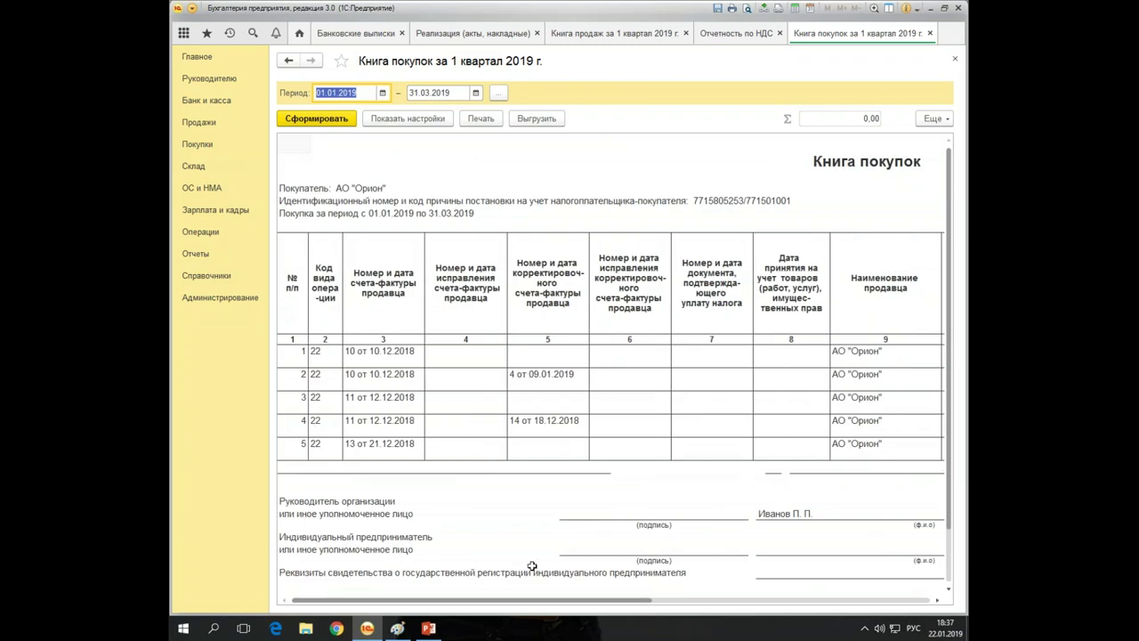
click(531, 377)
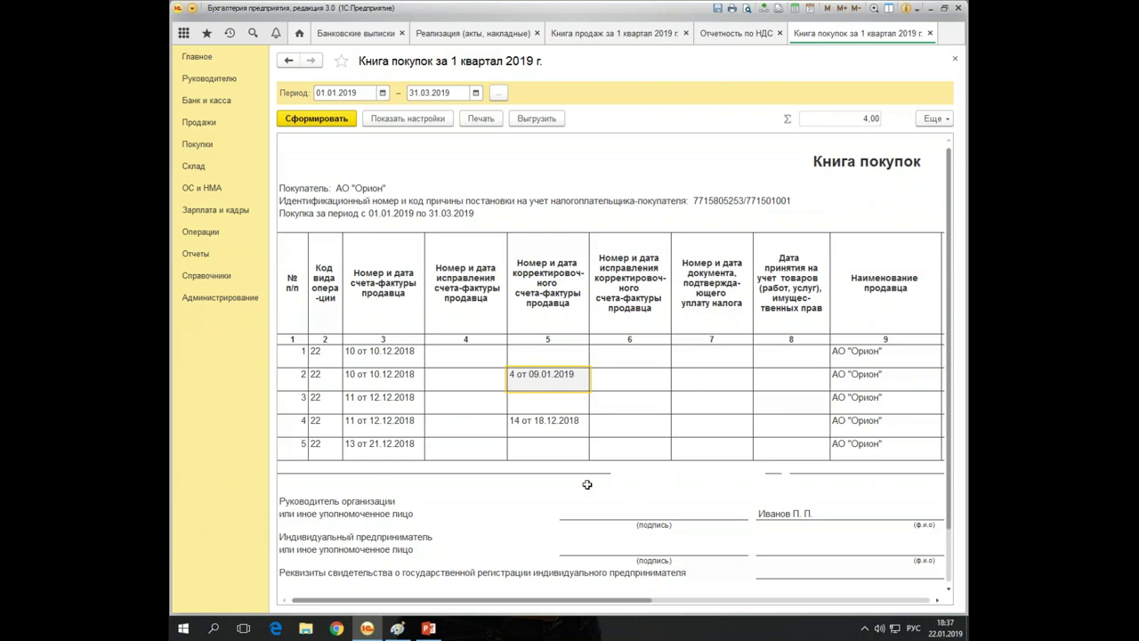
click(745, 443)
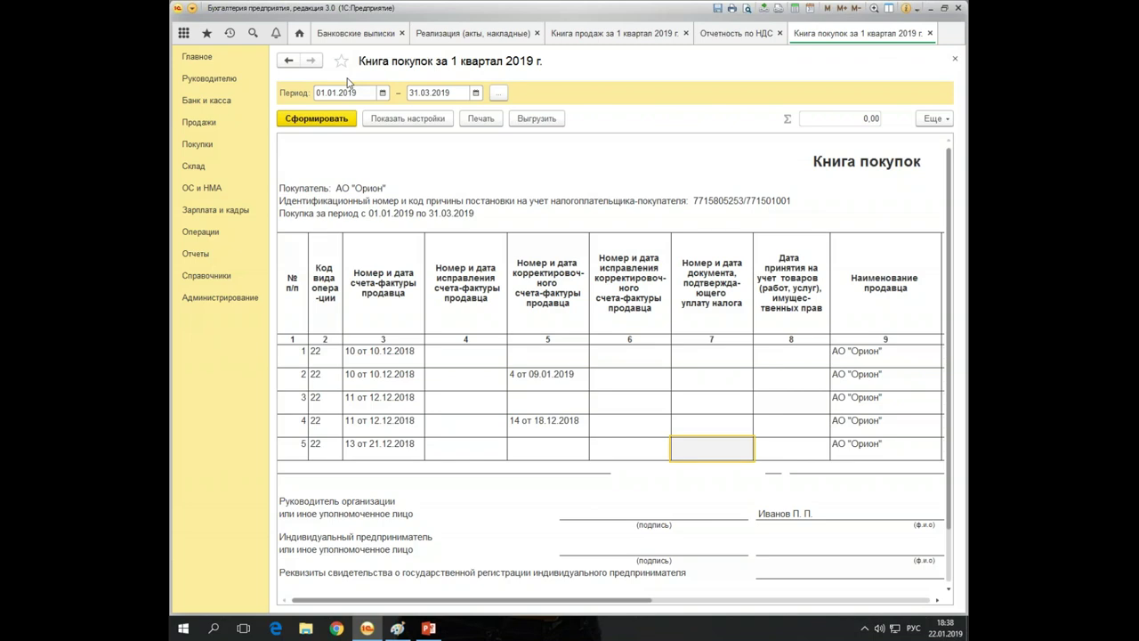
Return to the bank statements and open the list of issued invoices (Счета-фактуры выданные) from the sales section
click(340, 34)
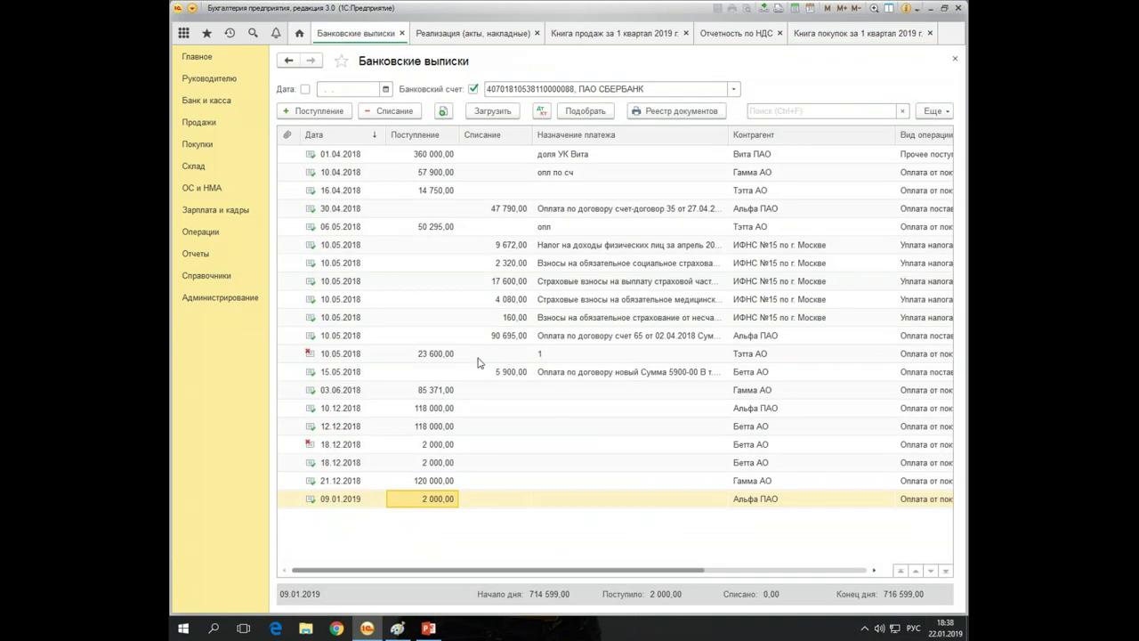
click(218, 102)
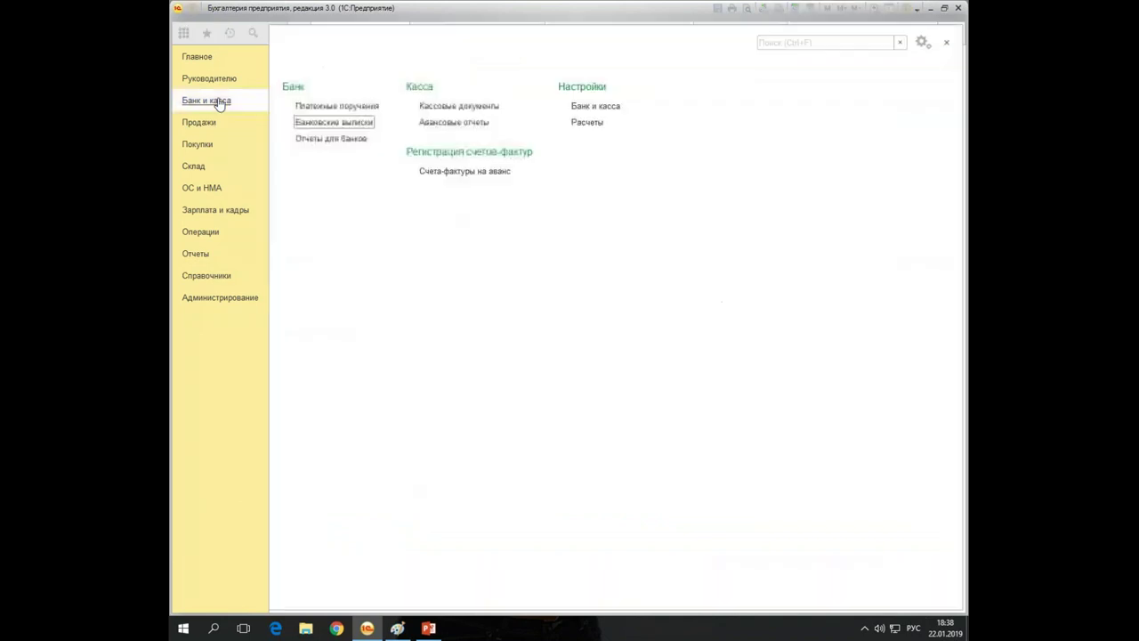
click(198, 148)
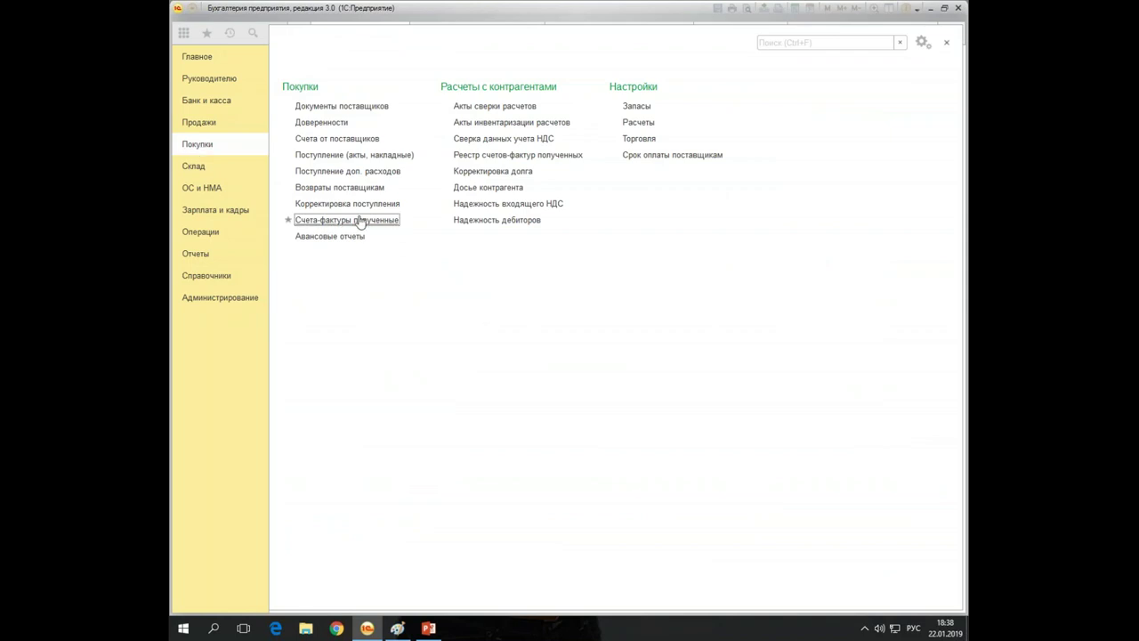
click(198, 125)
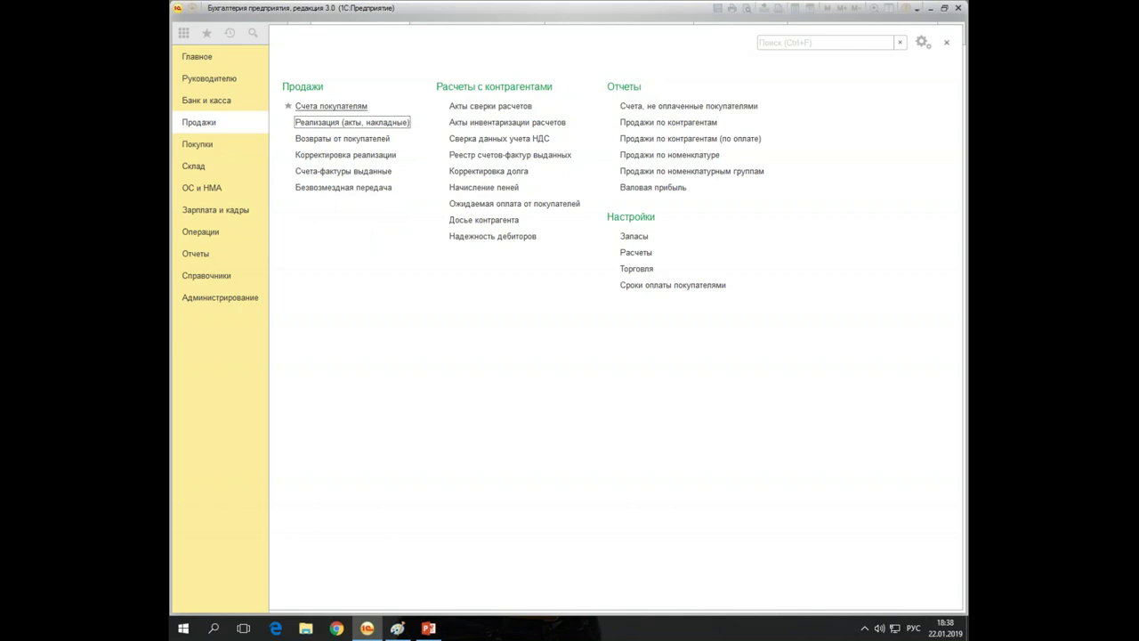
click(295, 172)
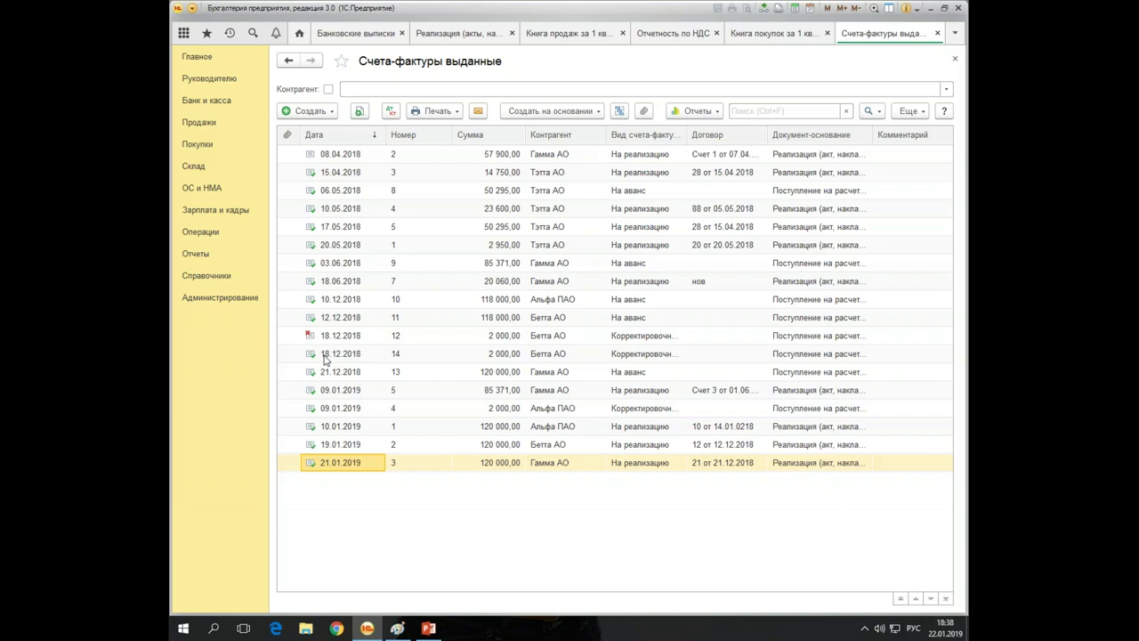
Open Бетта АО's corrective advance invoice 14 of 18.12.2018, check its VAT rates before and after the change, and close it
click(602, 359)
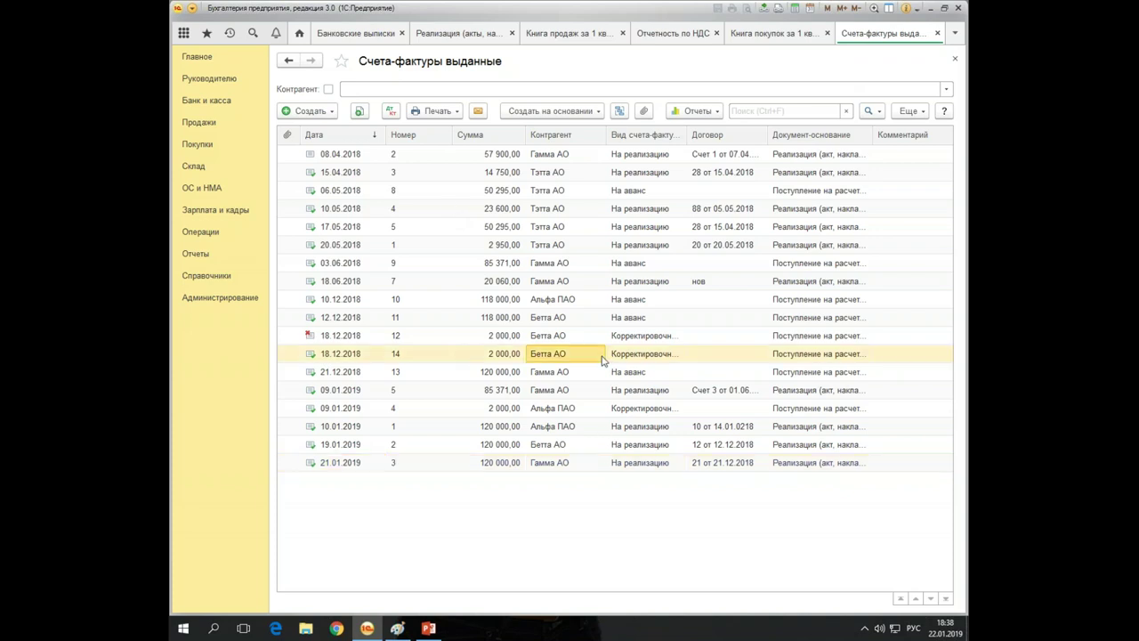
double_click(602, 359)
click(801, 265)
click(795, 283)
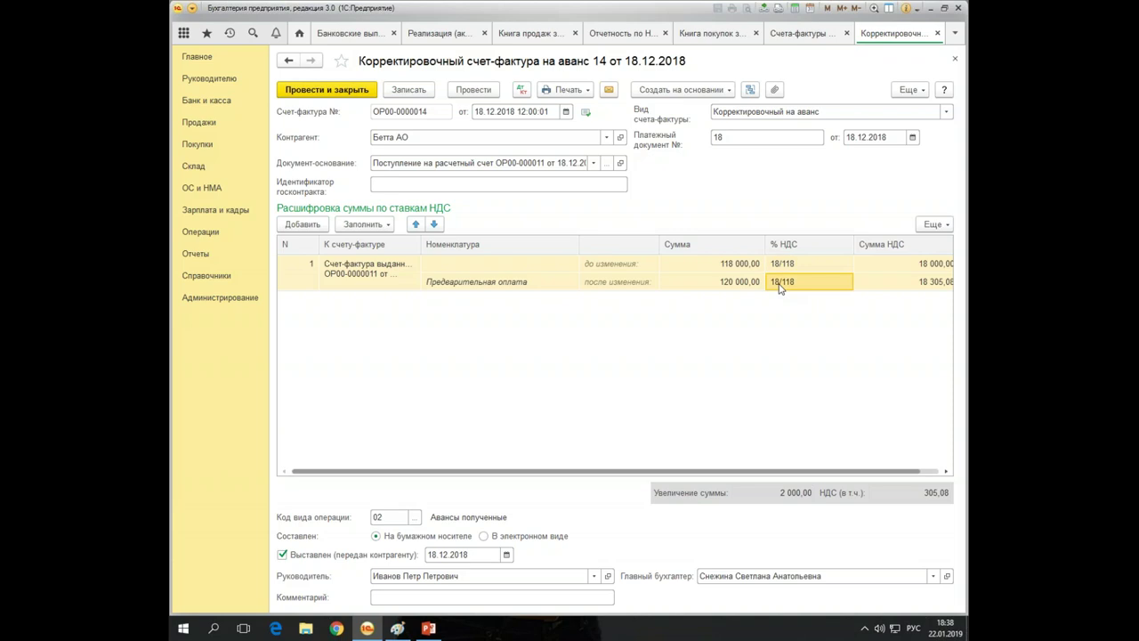
drag(791, 479, 808, 479)
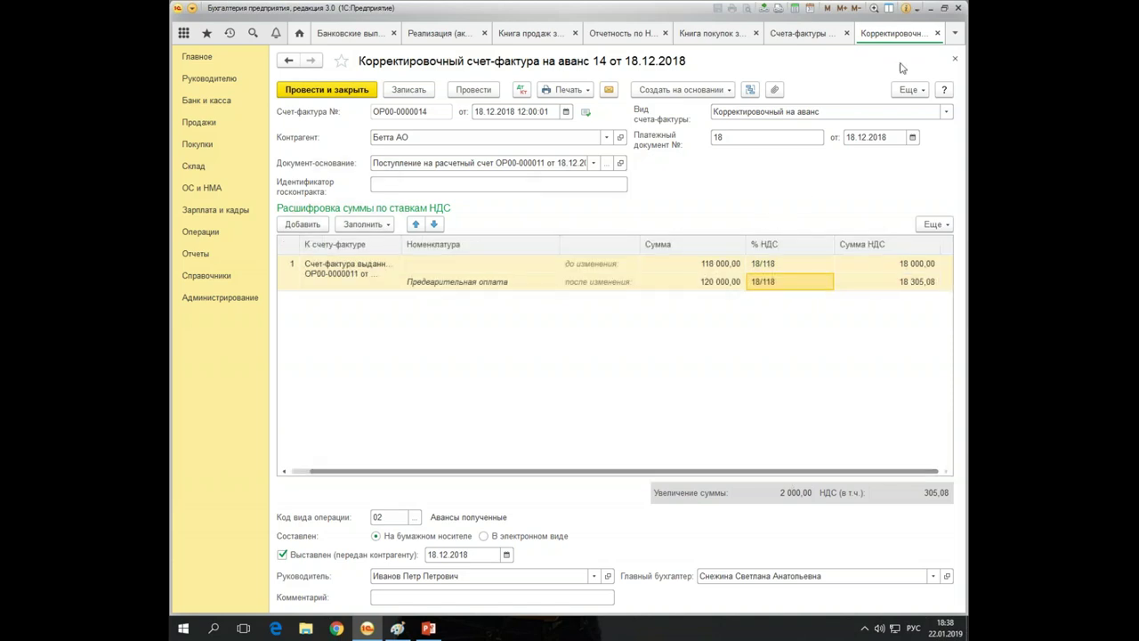
click(954, 58)
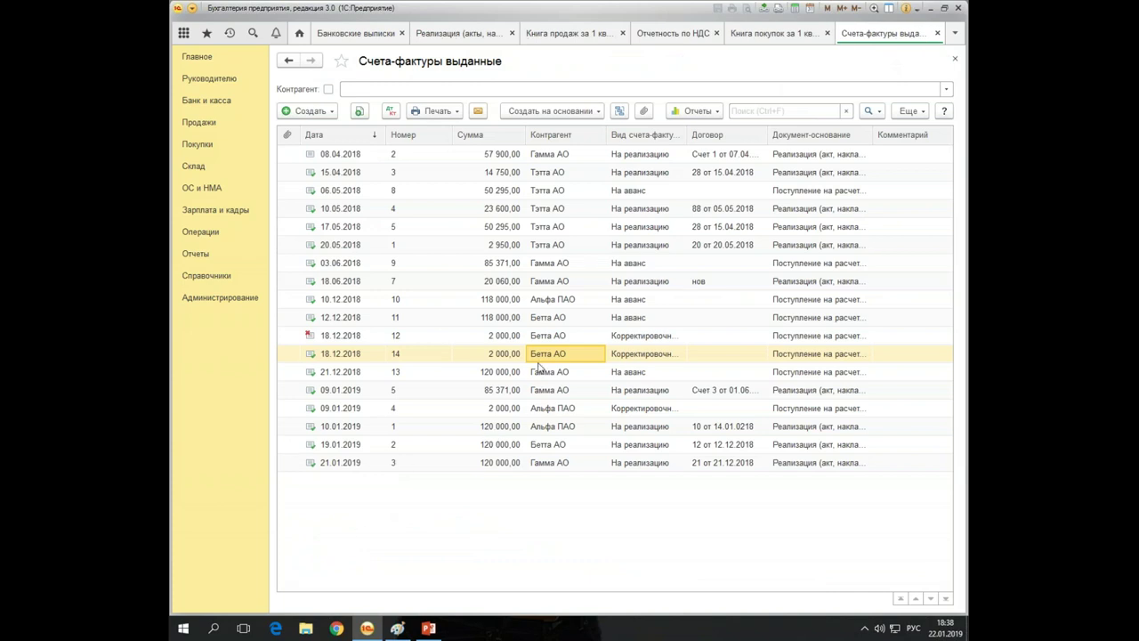
Open Альфа ПАО's corrective advance invoice 4 of 09.01.2019, check its VAT rate after the change, and close it
click(527, 412)
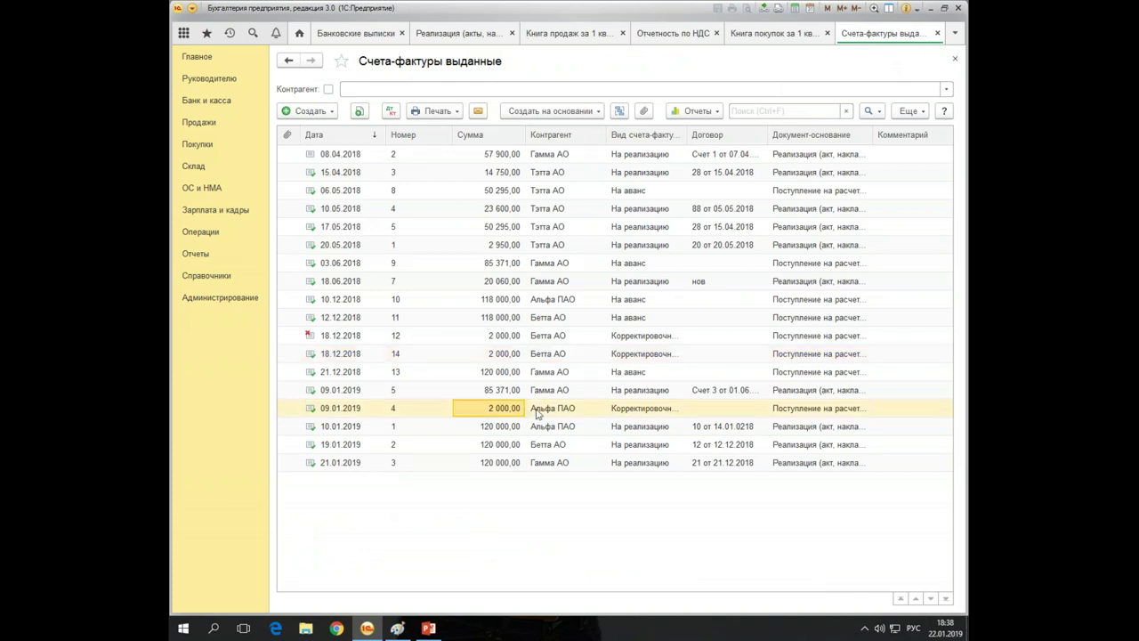
click(661, 411)
double_click(660, 411)
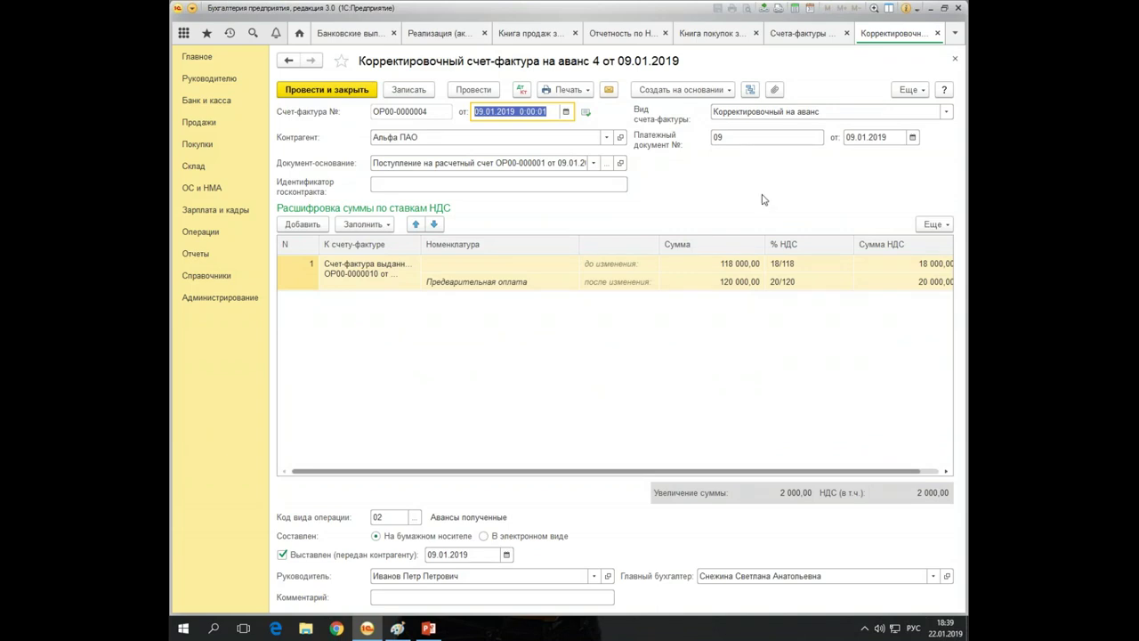
click(768, 286)
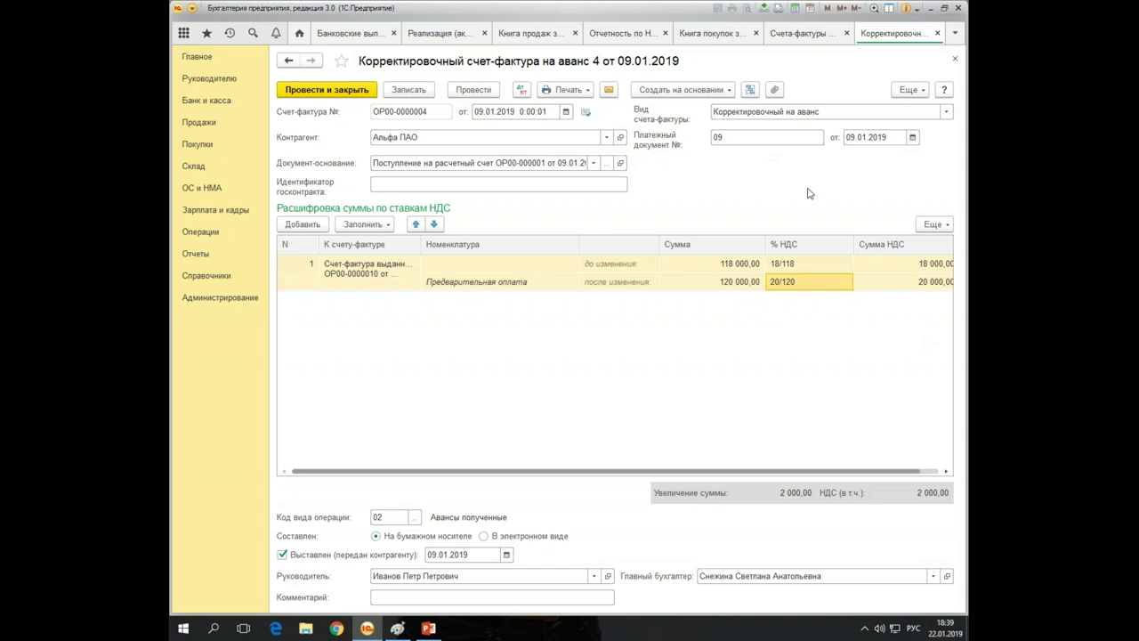
click(955, 58)
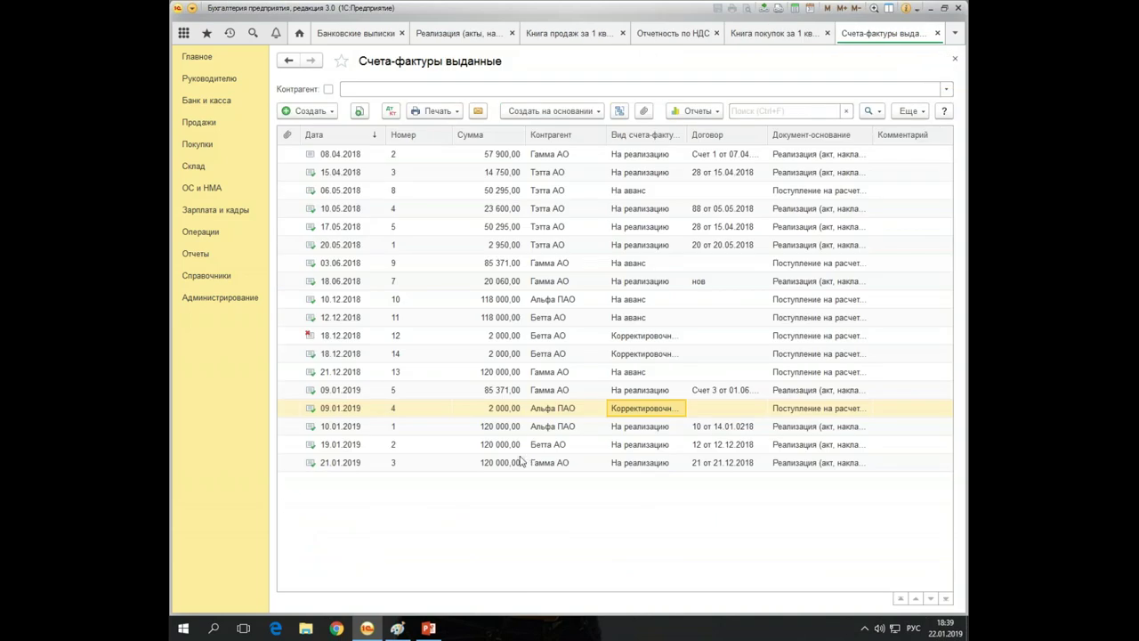
Open Гамма АО's 21.12.2018 receipt from the bank statements and try the 20/120 VAT rate on it
click(409, 464)
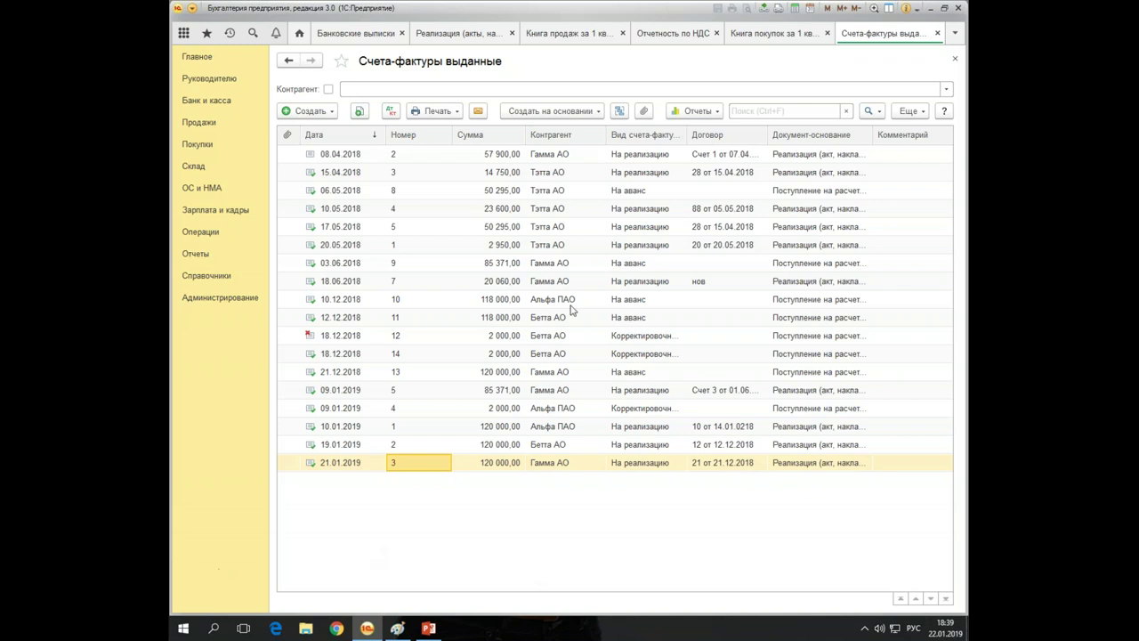
click(331, 33)
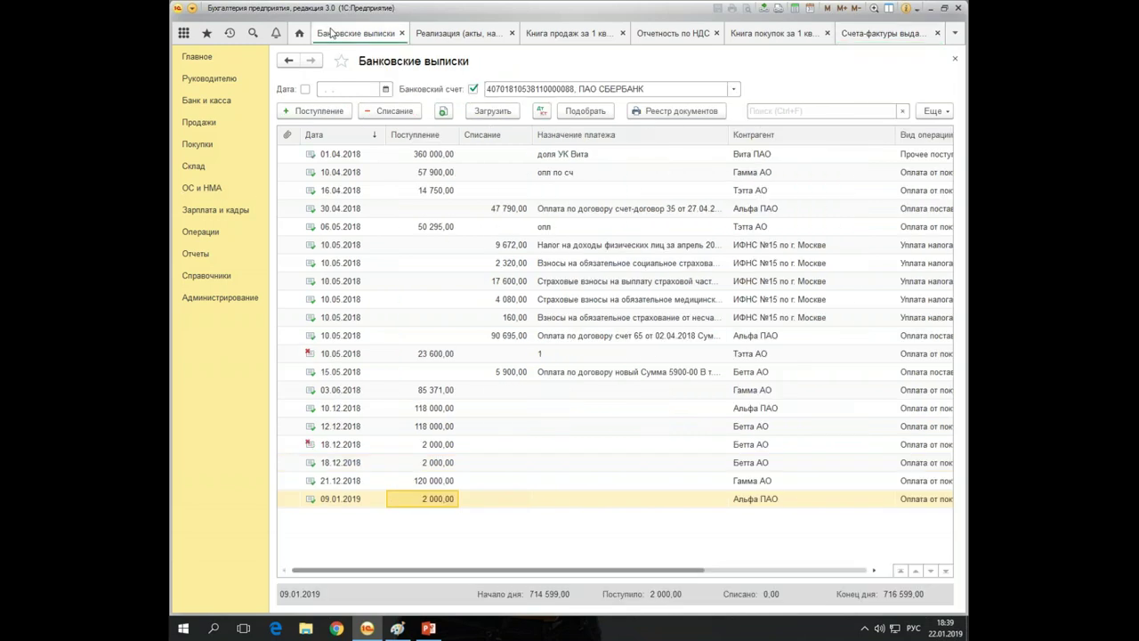
double_click(351, 481)
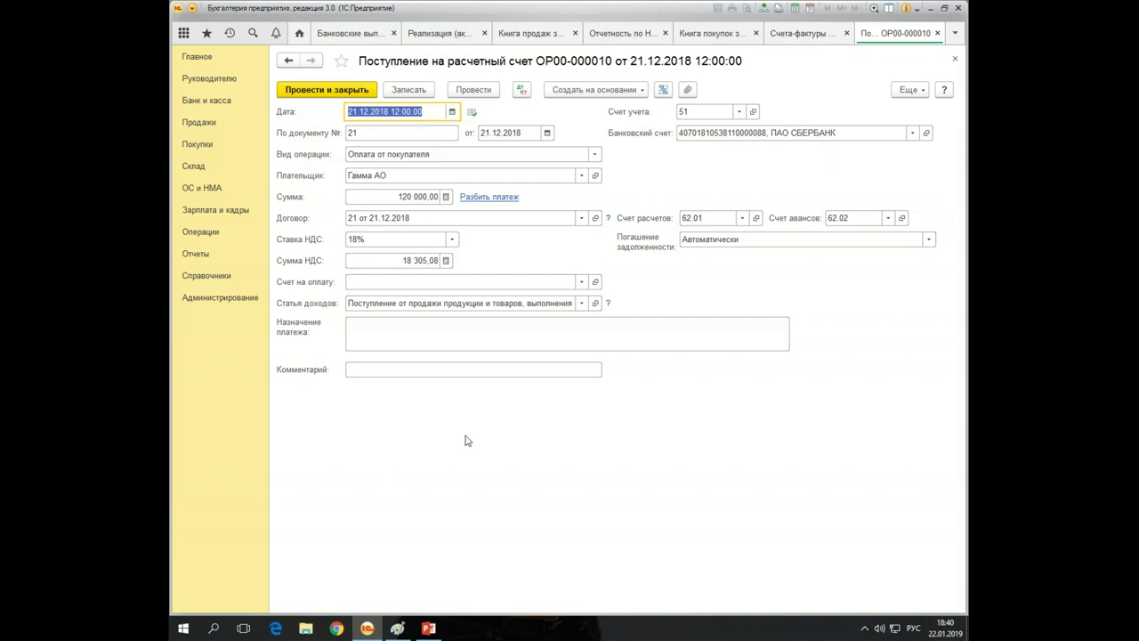
click(452, 239)
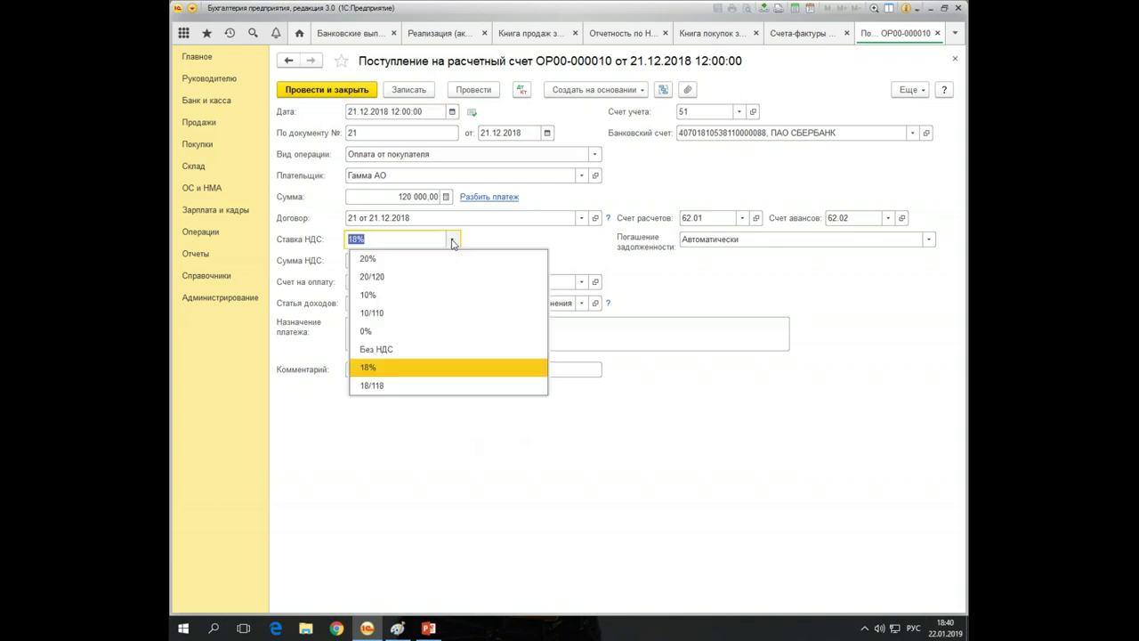
click(410, 274)
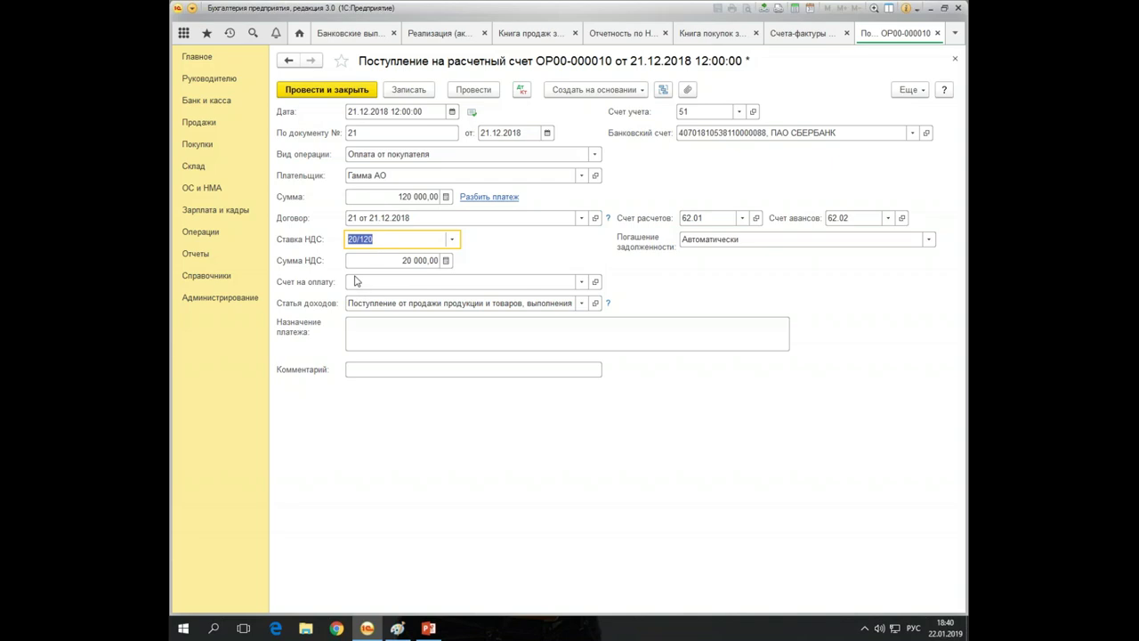
Set the Гамма АО receipt's VAT rate back to 18%, and post and close it
click(452, 238)
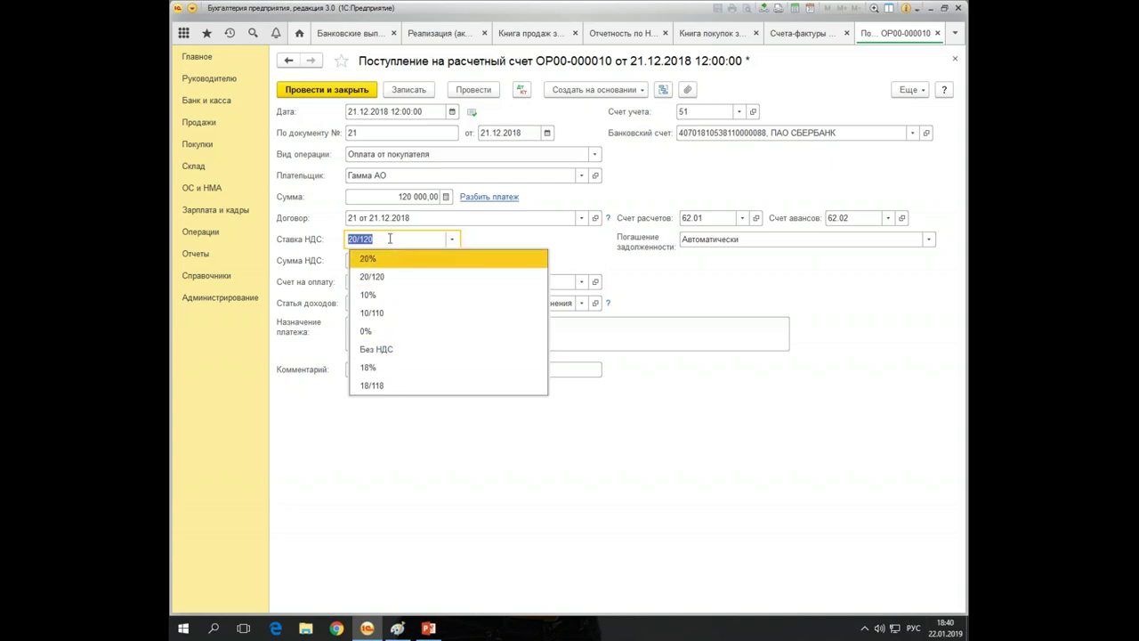
click(369, 367)
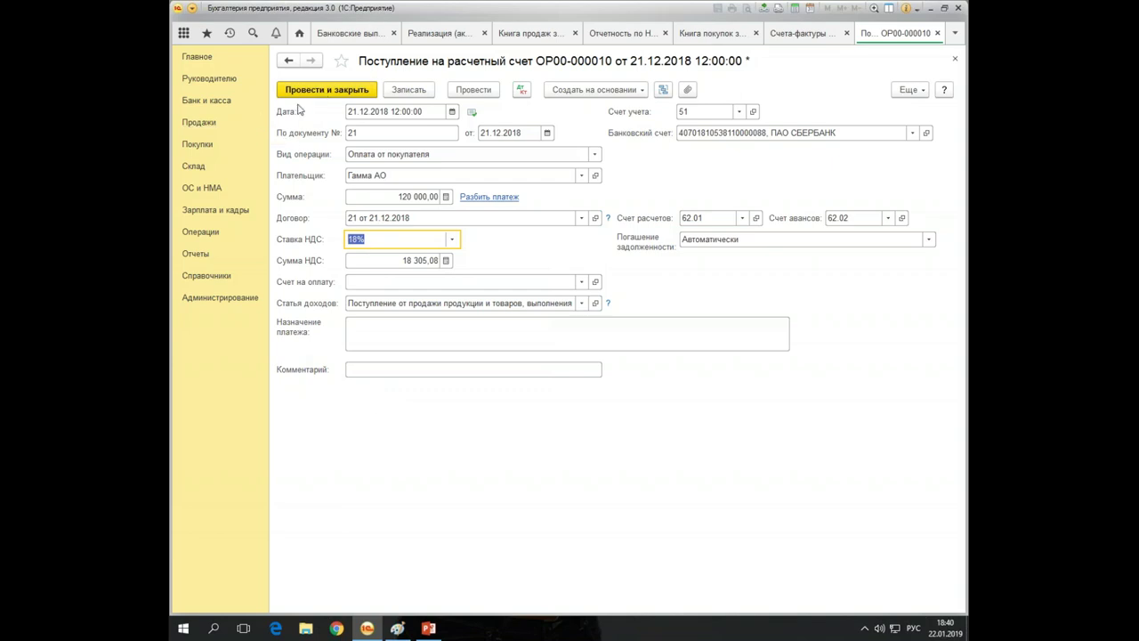
click(304, 93)
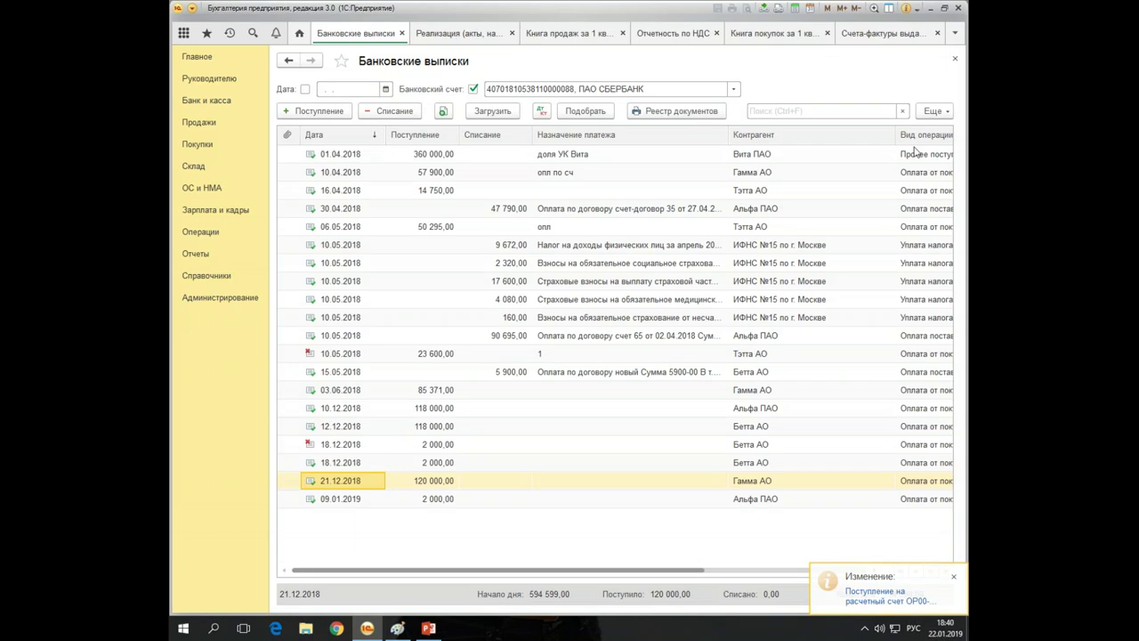
Open Гамма АО's services act of 21.01.2019 from the sales documents, check its VAT rate, and post and close it
click(455, 35)
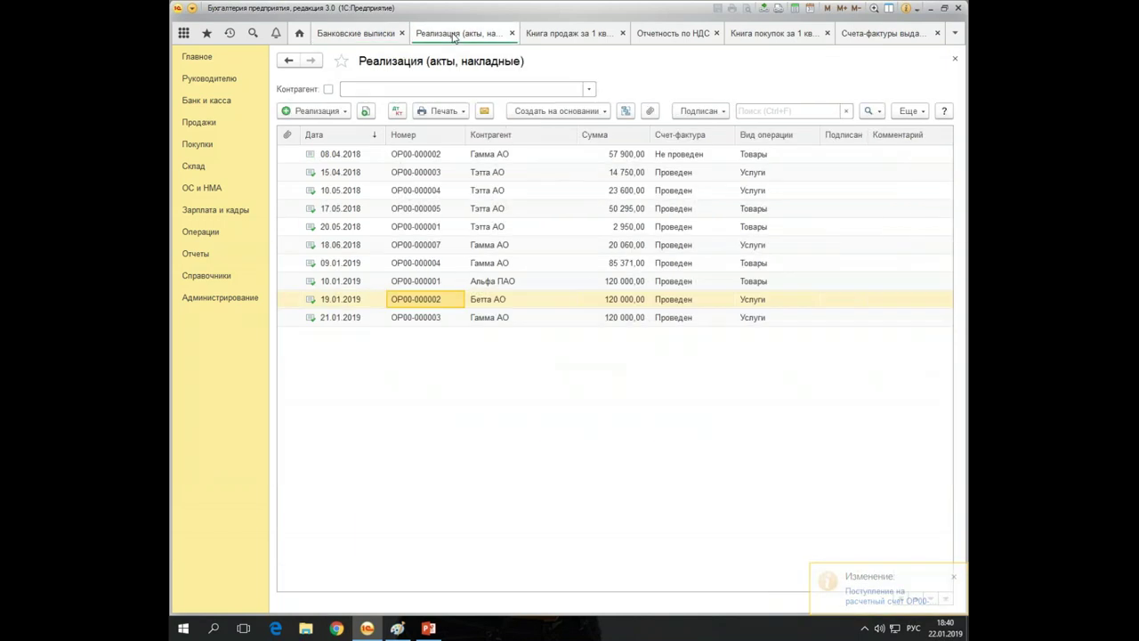
click(486, 326)
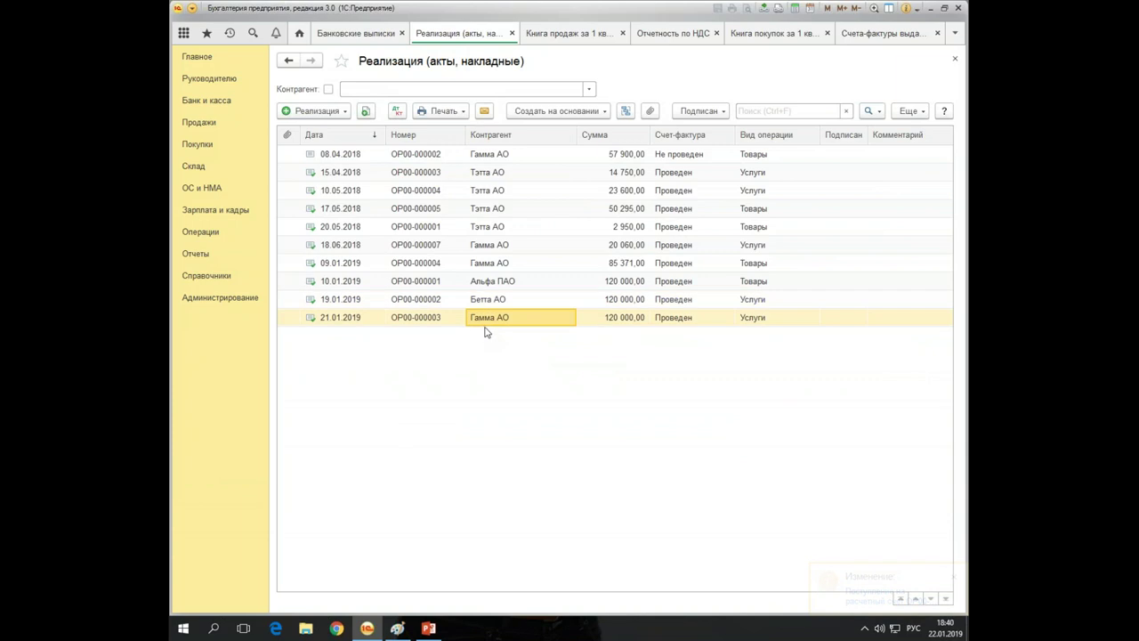
double_click(389, 321)
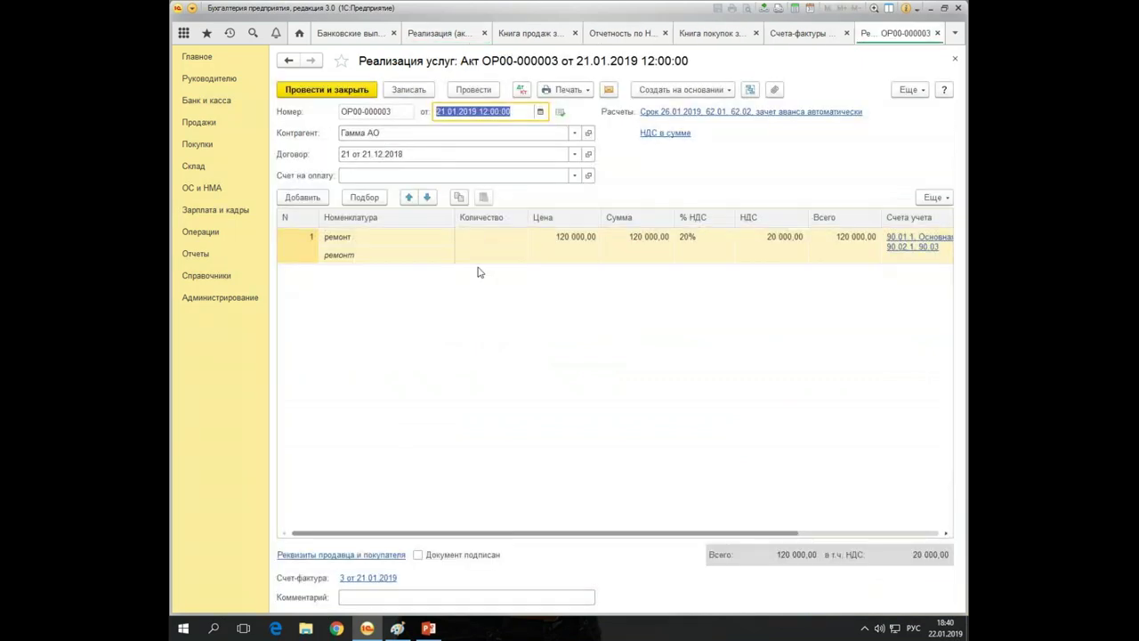
click(572, 251)
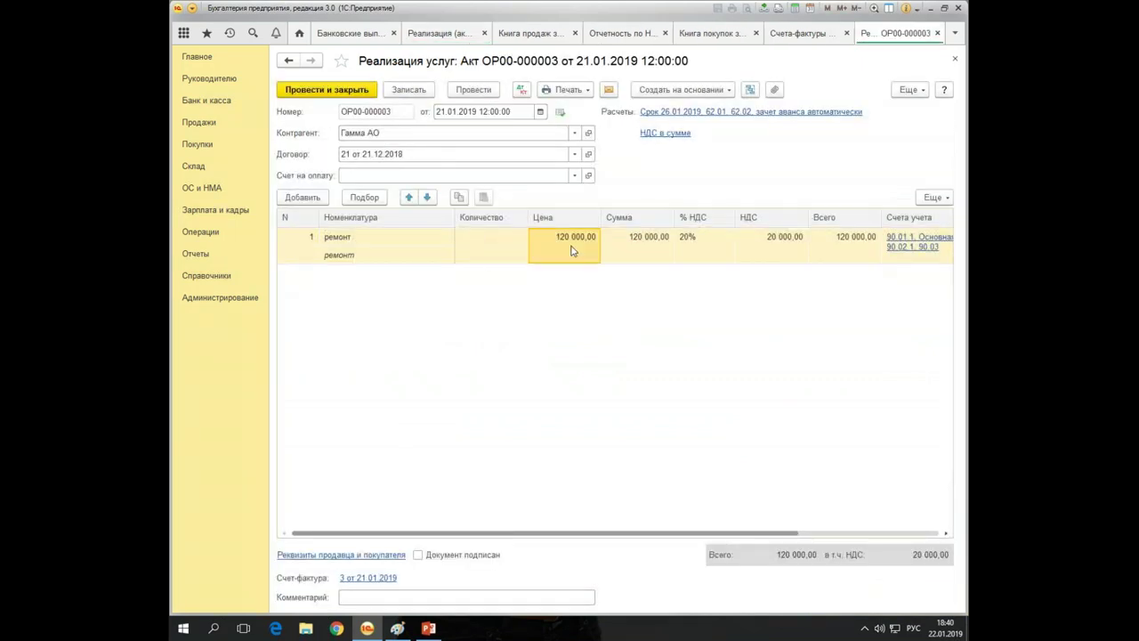
click(714, 247)
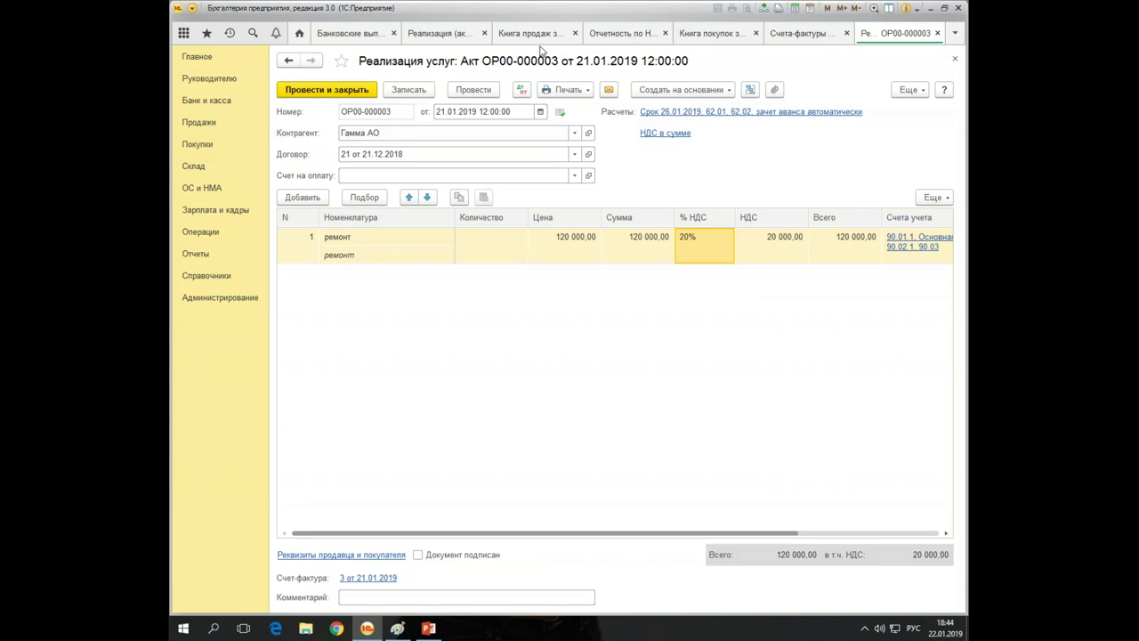
click(327, 89)
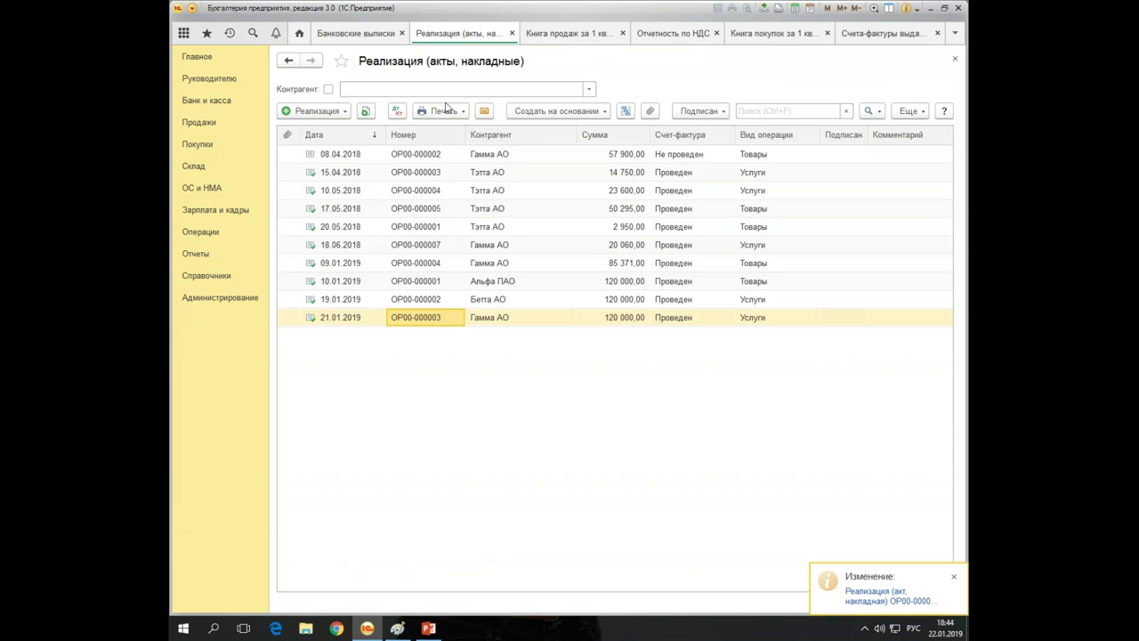
Close the first-quarter 2019 sales book and open the regulated reports list, dismissing the internet support and 1С-Отчетность windows
click(568, 33)
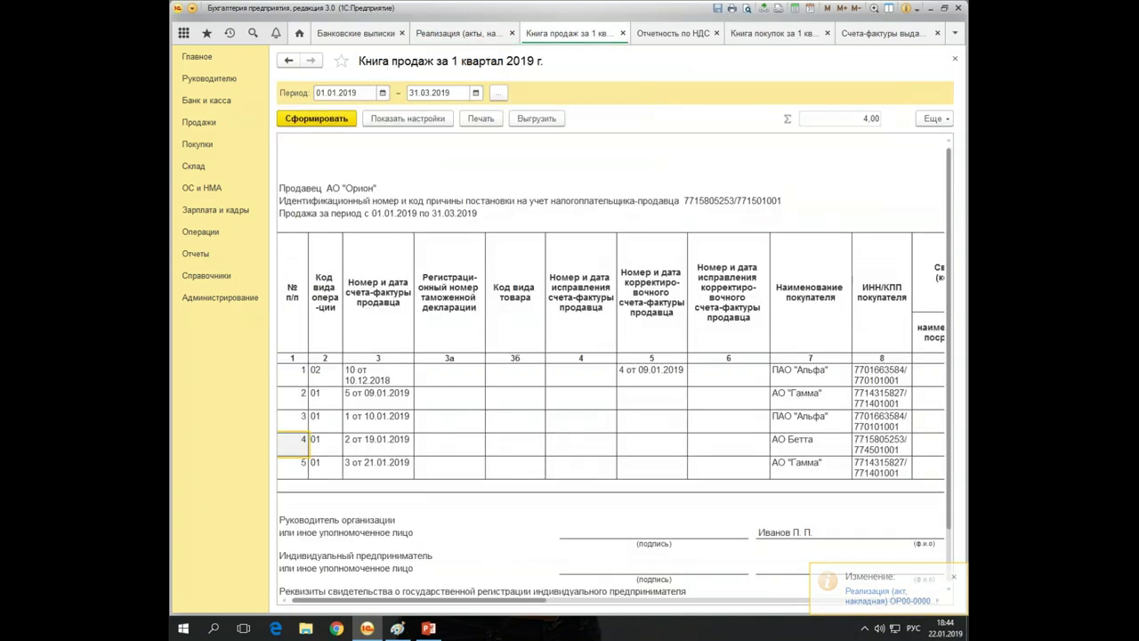
click(955, 59)
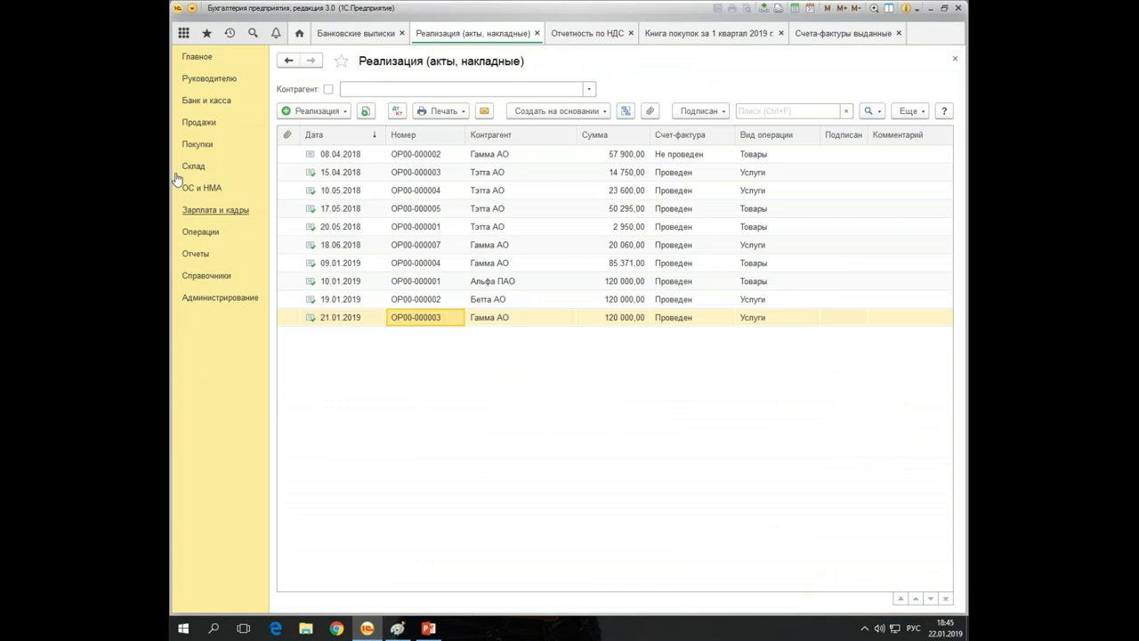
click(191, 258)
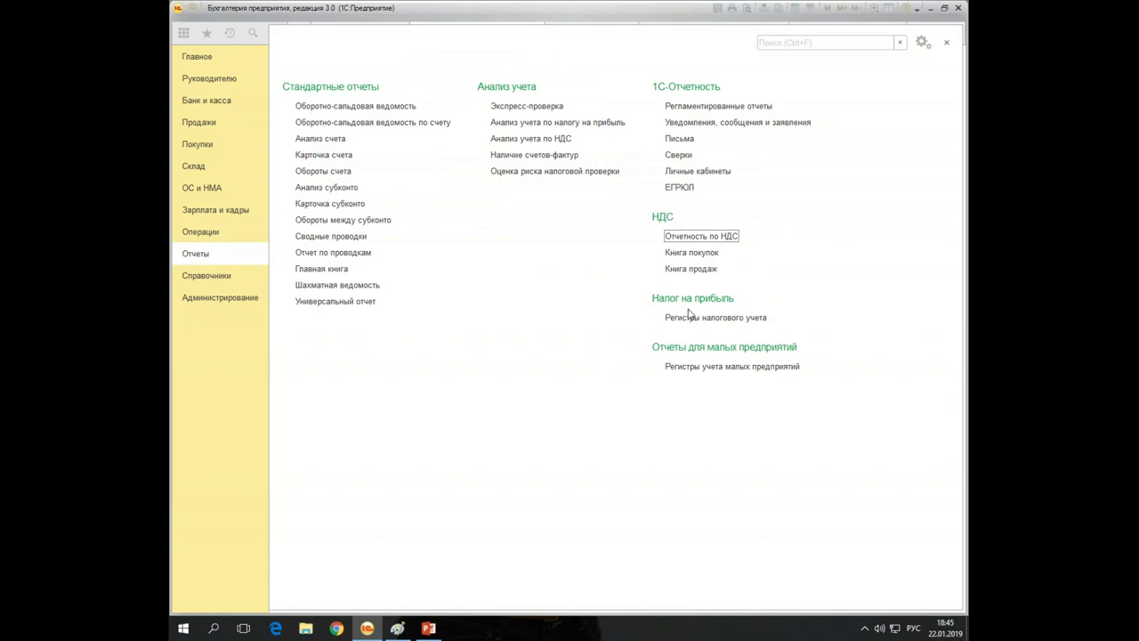
click(722, 108)
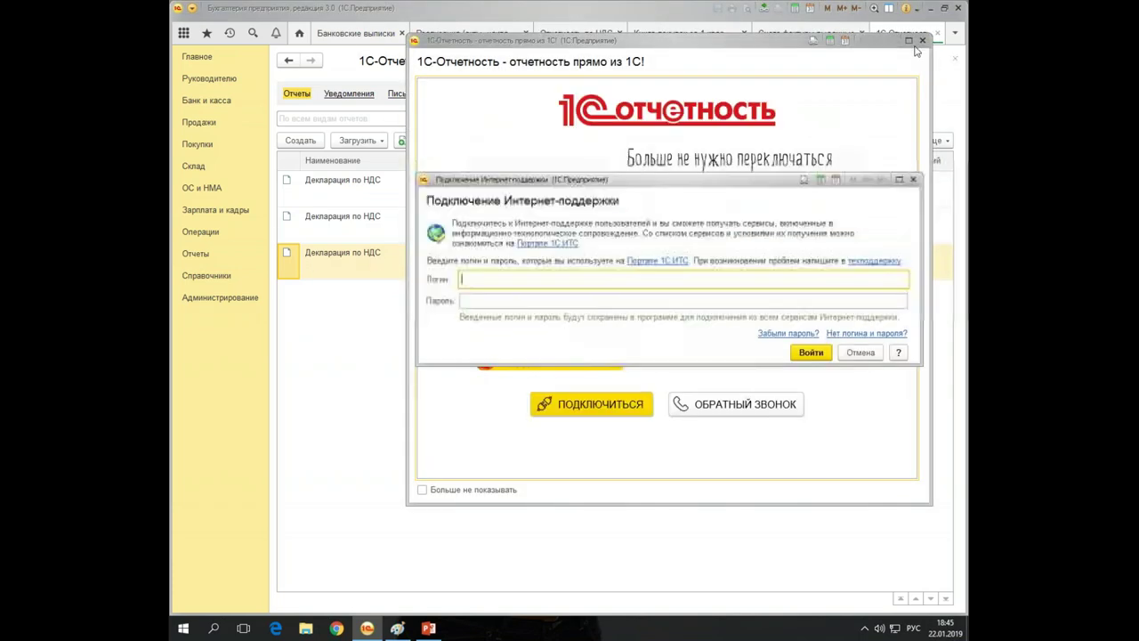
click(847, 354)
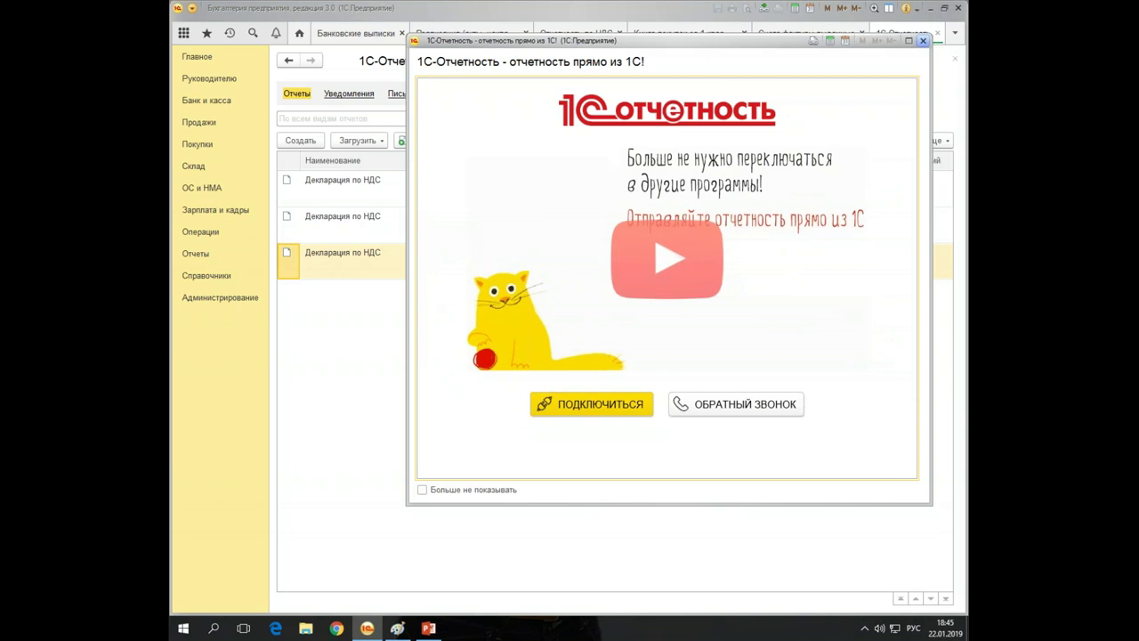
click(921, 40)
Open the VAT declaration for 4 квартал 2018 and check the tax base and tax amount on line 070 of Раздел 3
click(478, 222)
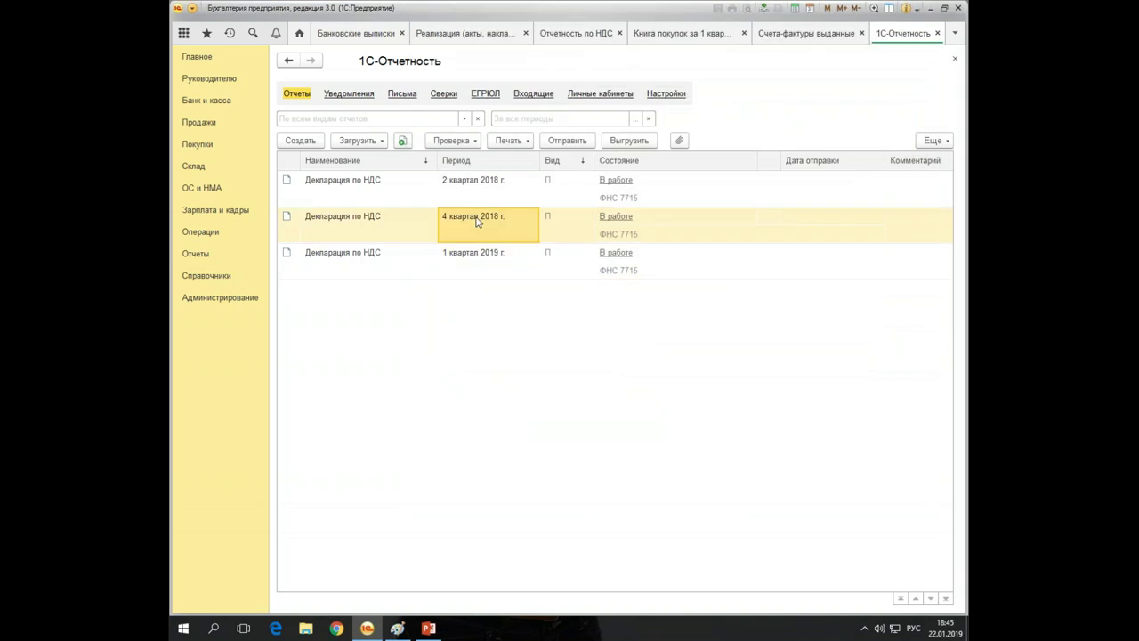
double_click(478, 222)
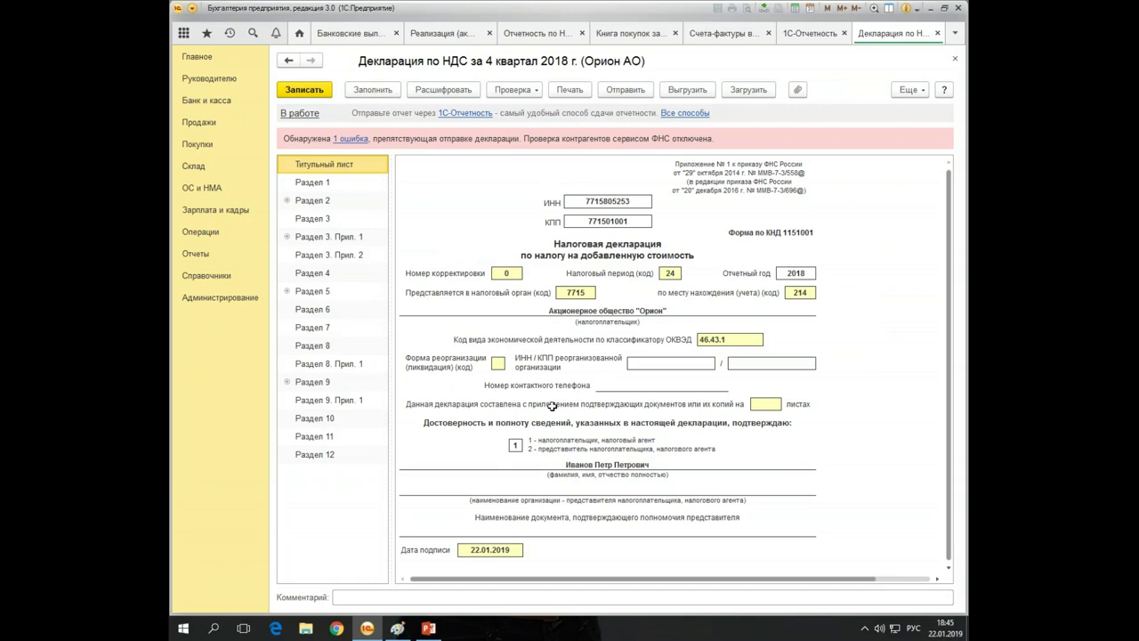
click(319, 218)
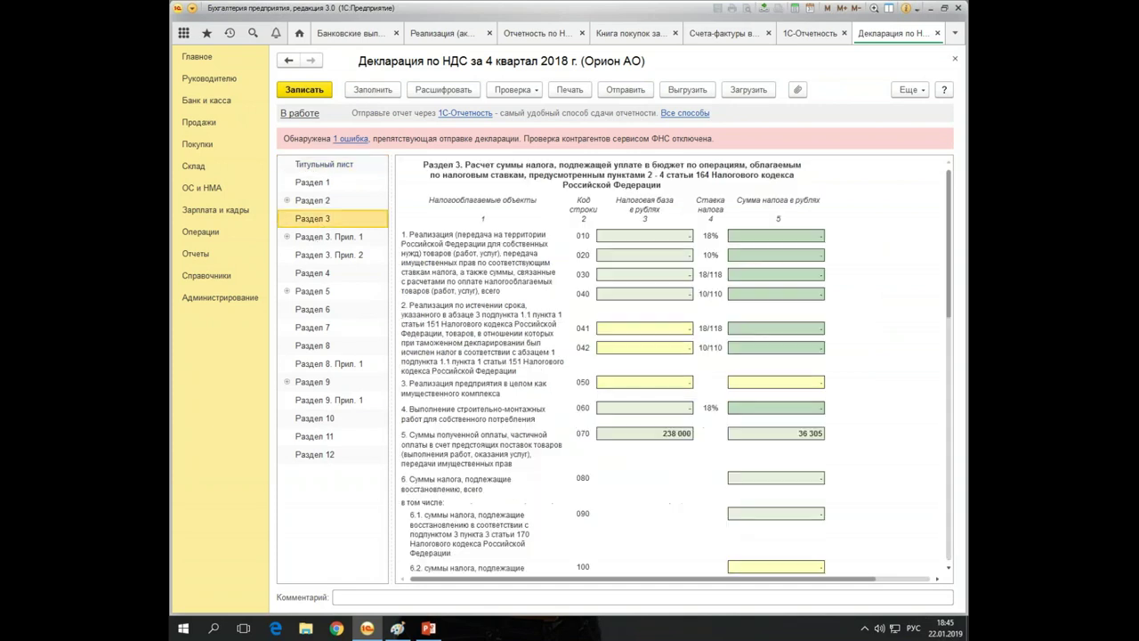
click(485, 463)
click(642, 433)
click(782, 433)
click(638, 431)
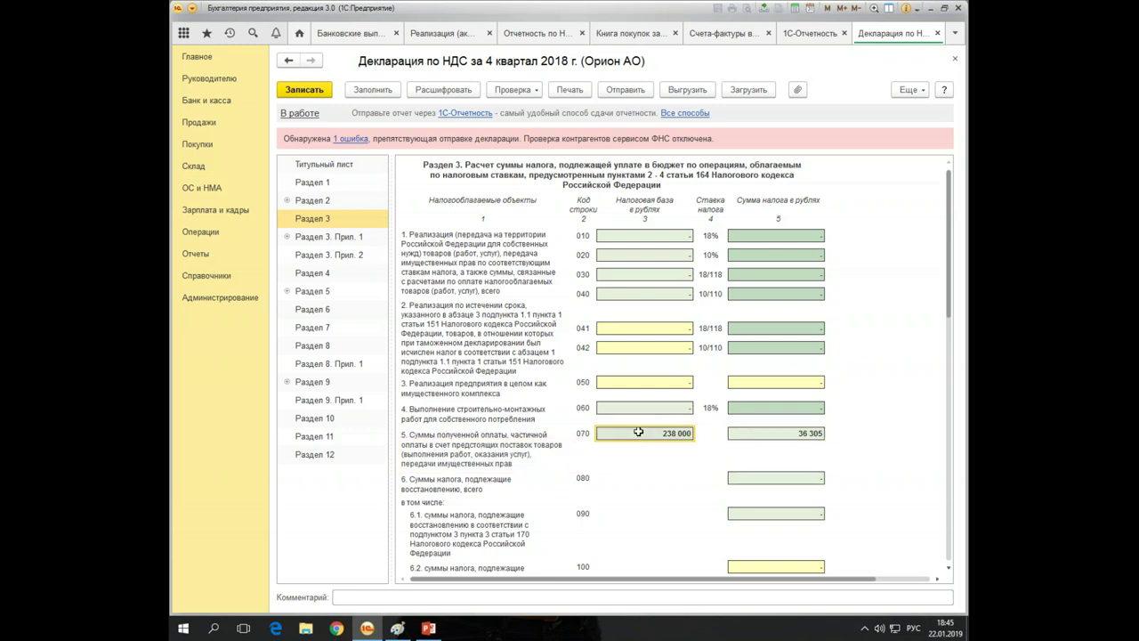
click(798, 432)
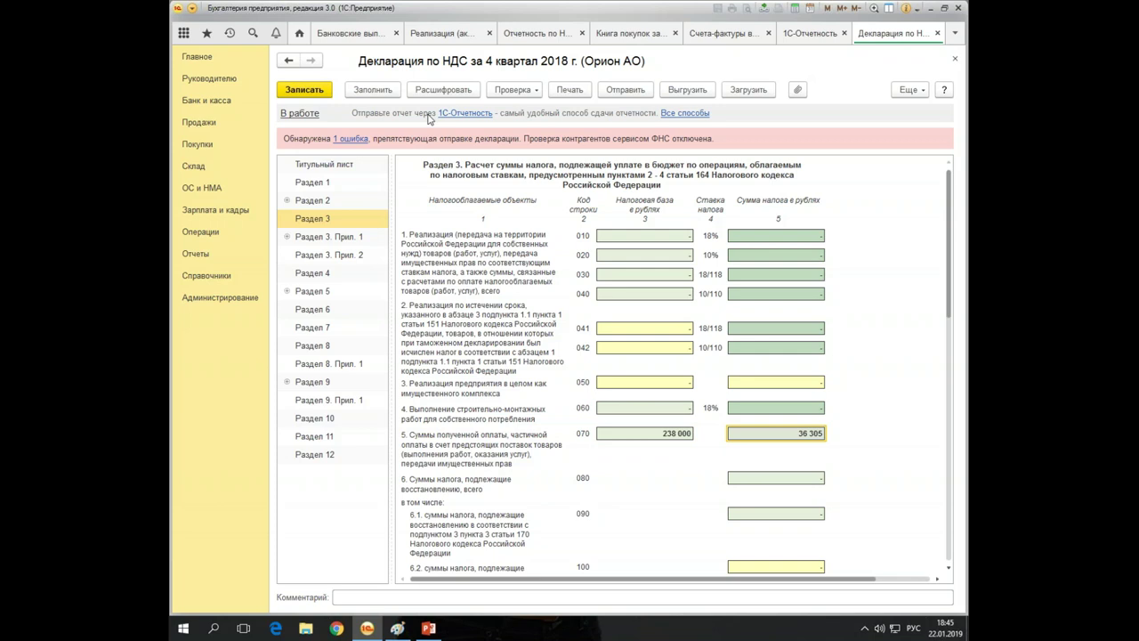
Break down line 070's tax amount, inspect Бетта АО's 18.12.2018 receipt behind it, and close the receipt and the breakdown
click(452, 90)
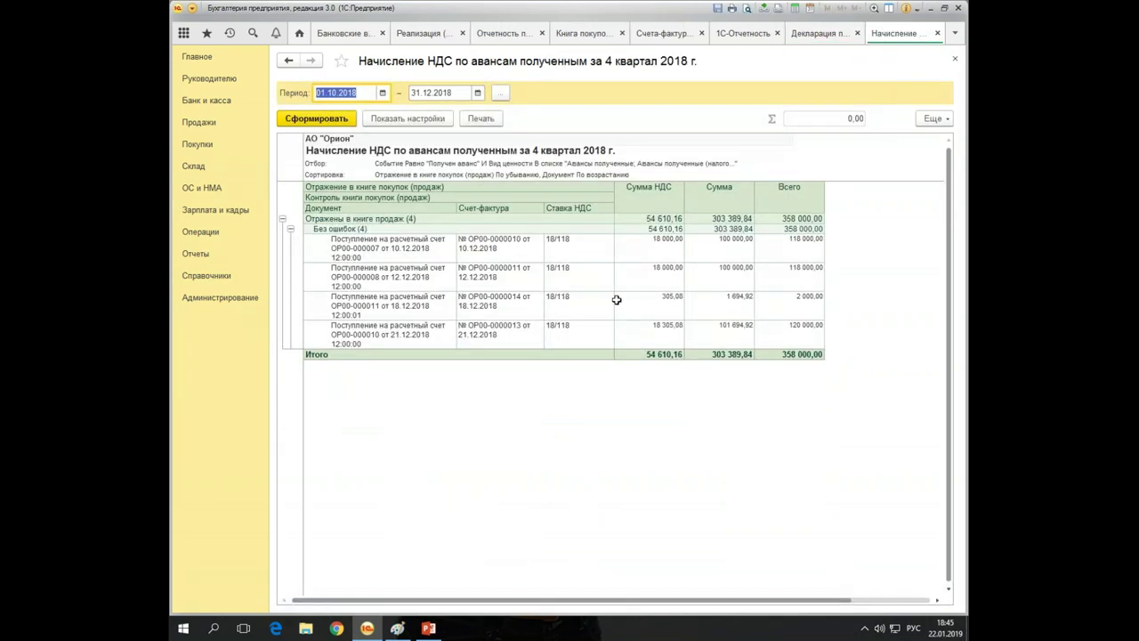
click(668, 315)
click(347, 304)
click(515, 303)
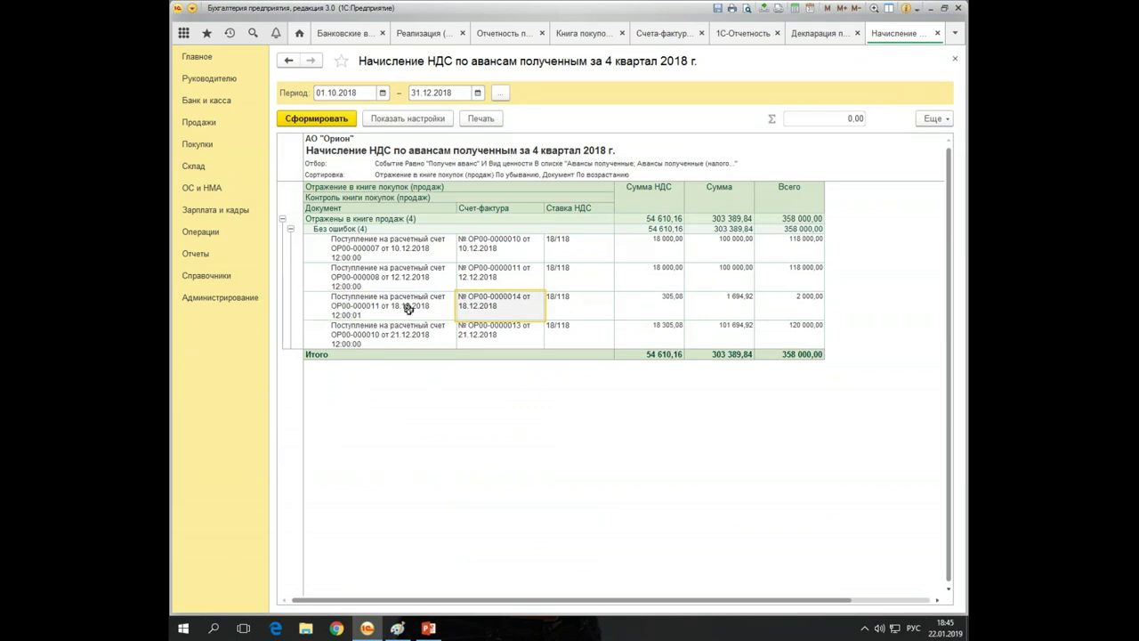
double_click(392, 307)
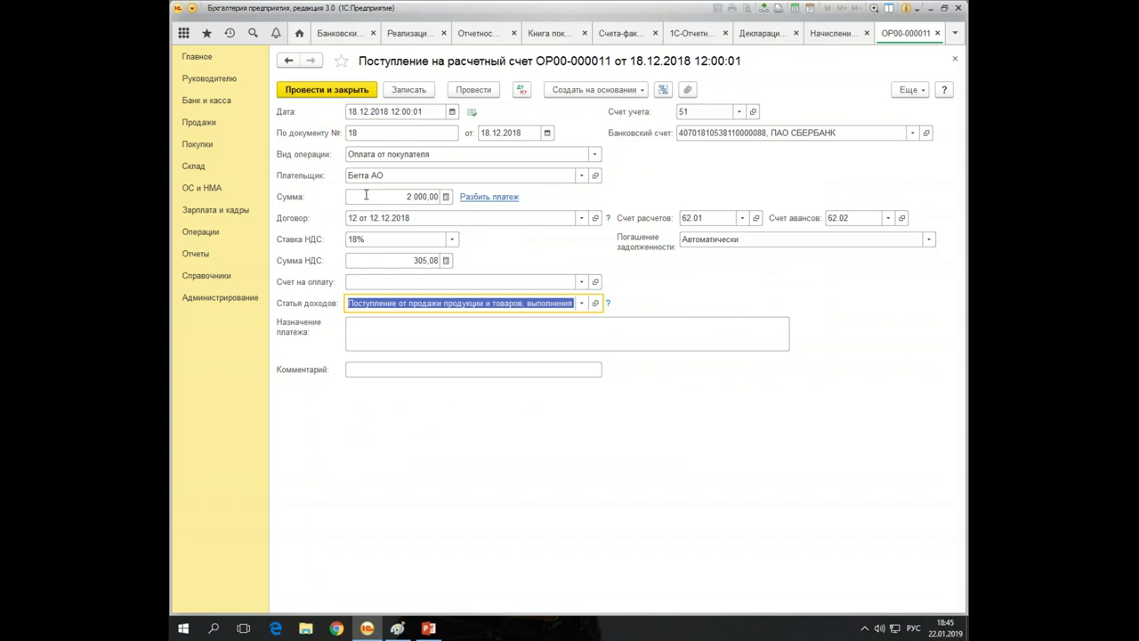
click(955, 58)
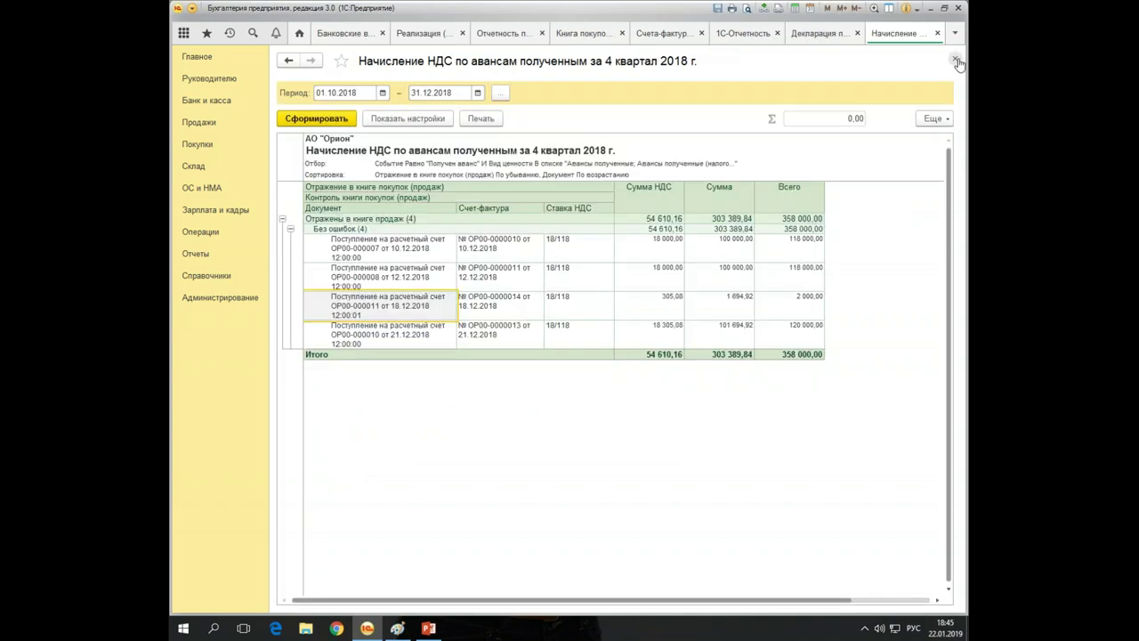
click(955, 59)
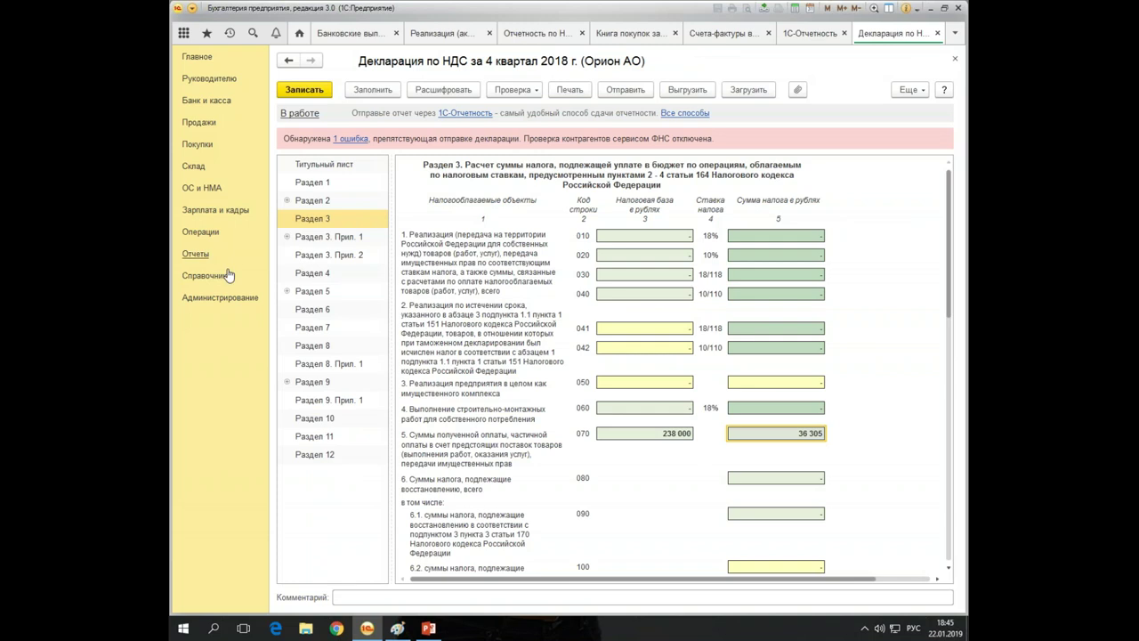
Check the tax payable on line 040 of Раздел 1 and close the fourth-quarter declaration
click(311, 184)
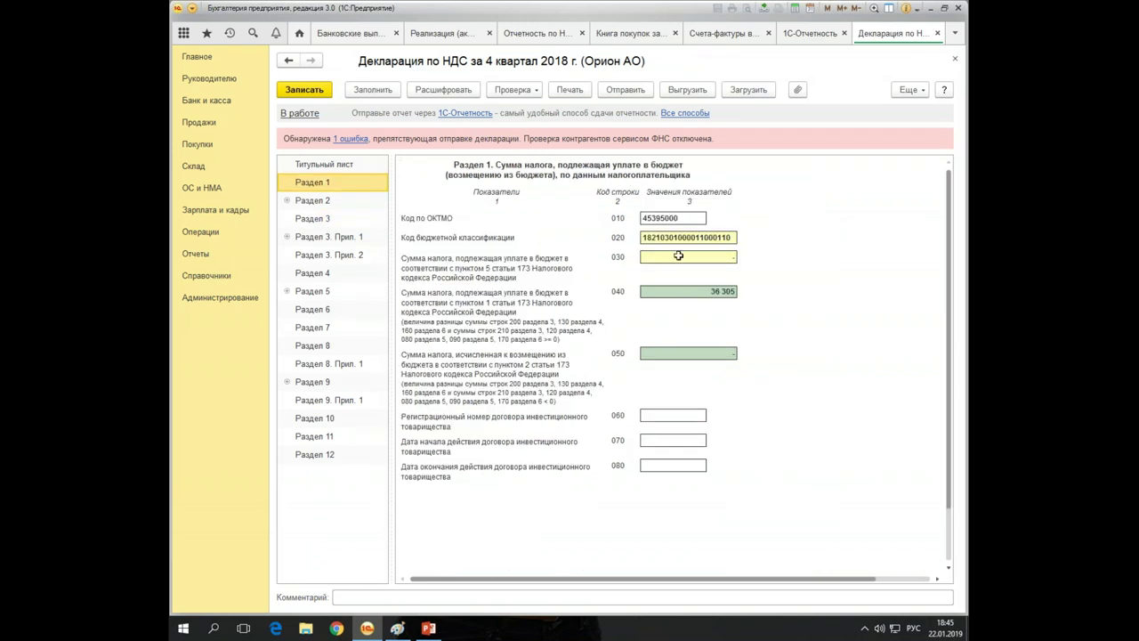
click(680, 290)
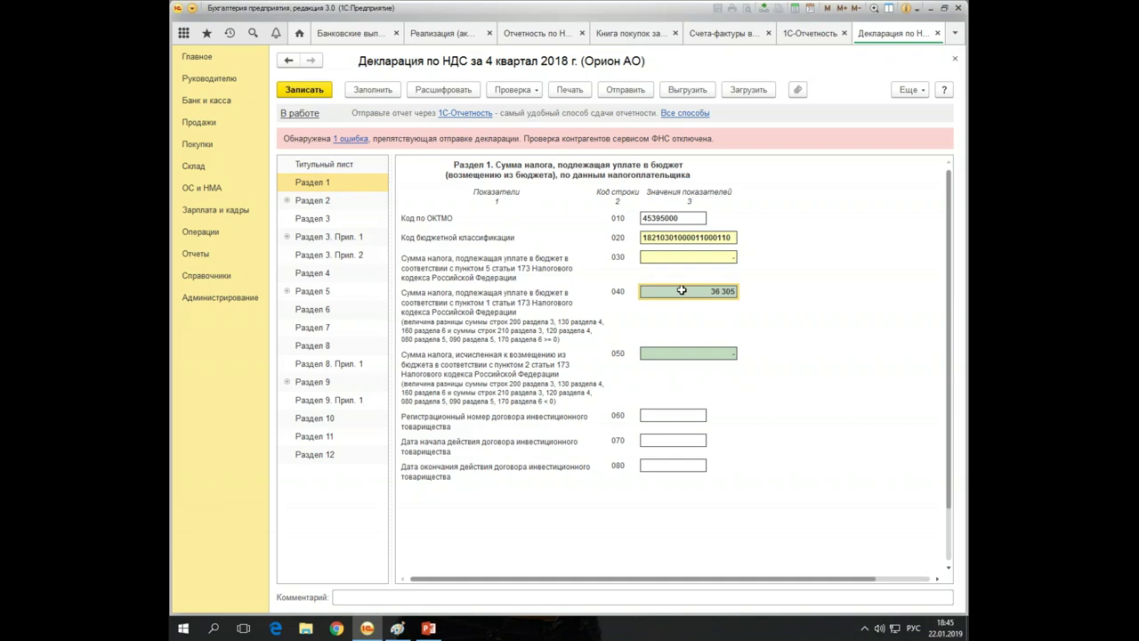
click(954, 58)
Open the VAT declaration for 1 квартал 2019 and automatically fill and save it
double_click(362, 262)
click(368, 90)
click(521, 325)
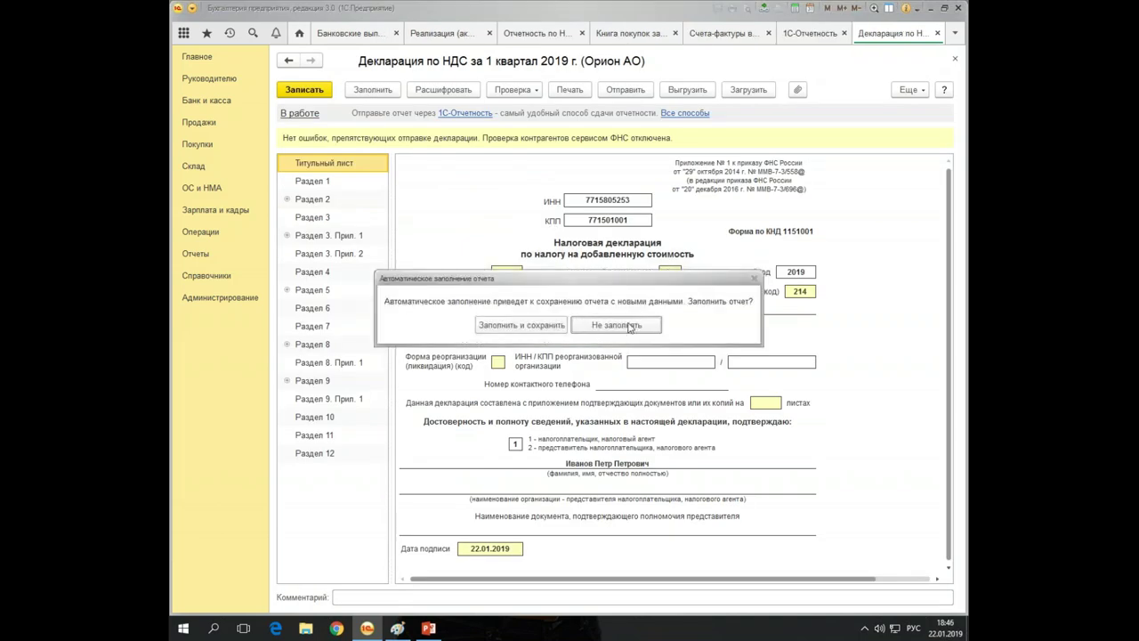
Check the tax base and tax amount on line 070 of the first-quarter declaration's Раздел 3, and close the declaration
click(316, 217)
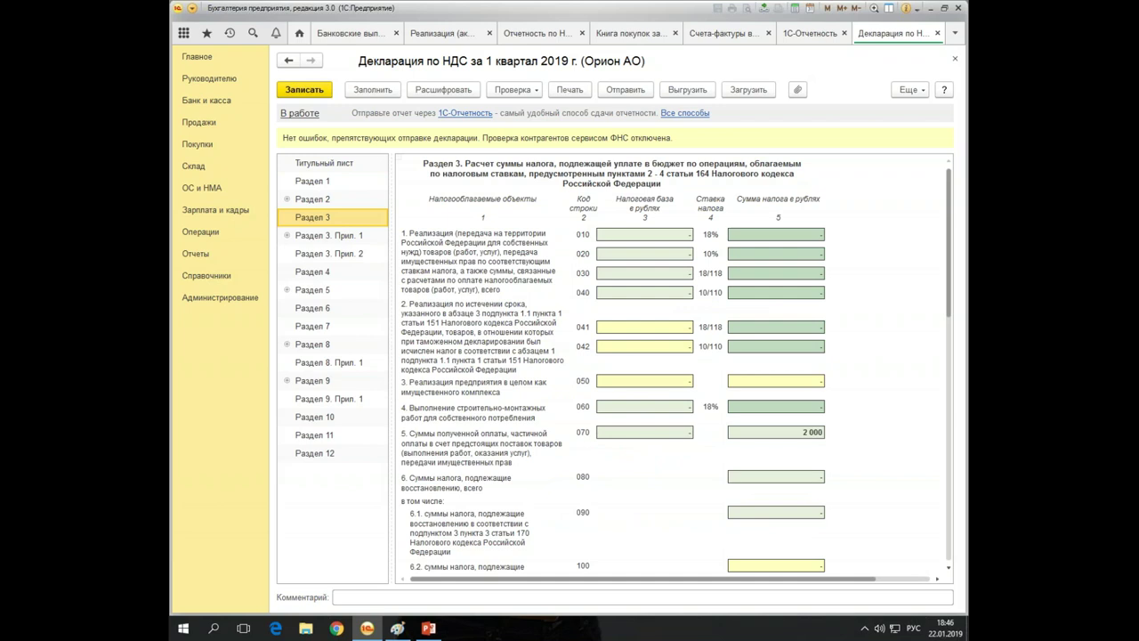
click(616, 433)
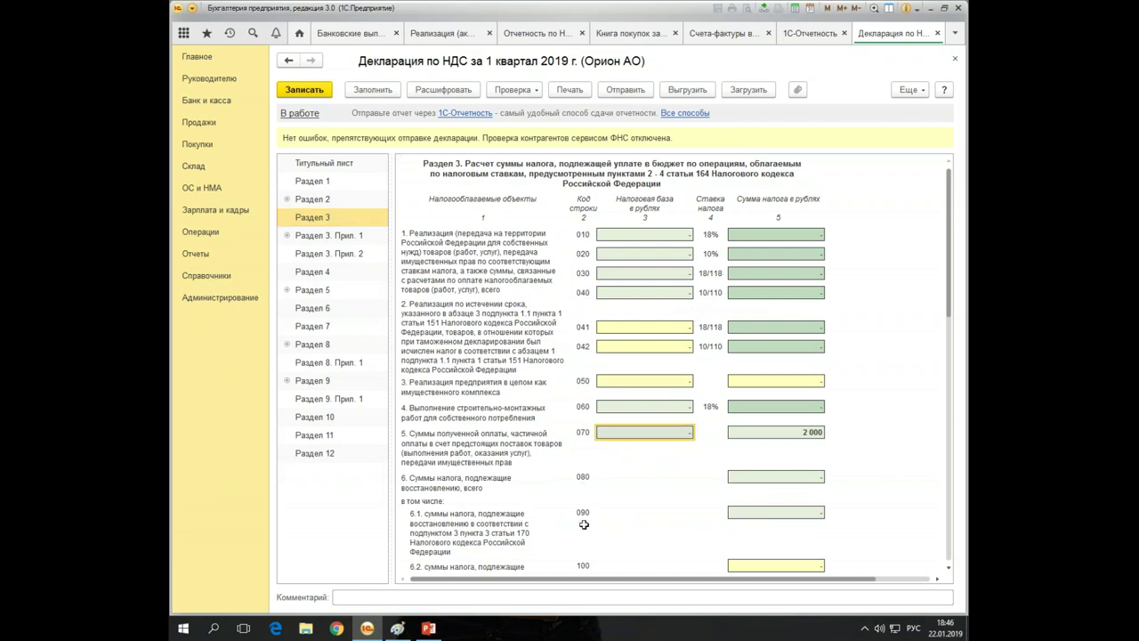
click(758, 432)
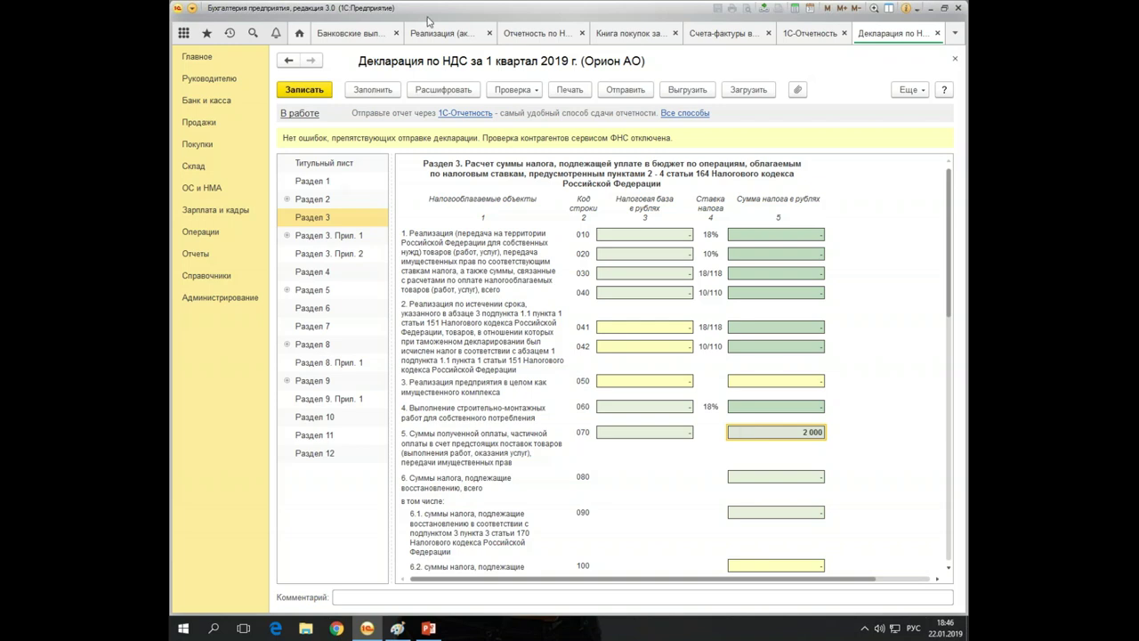
click(955, 58)
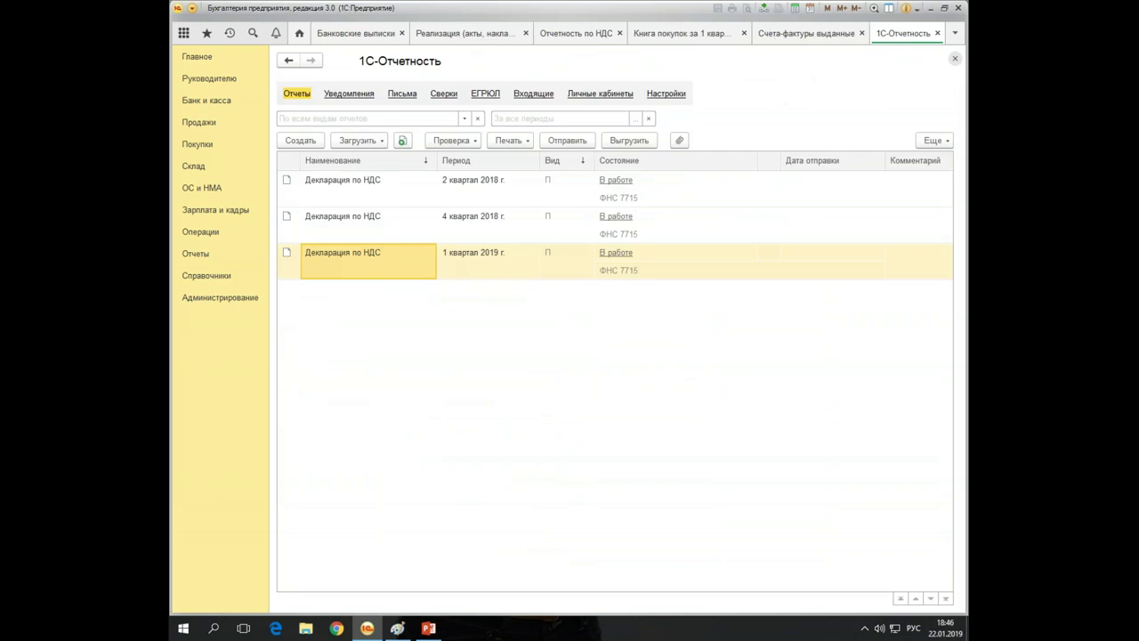